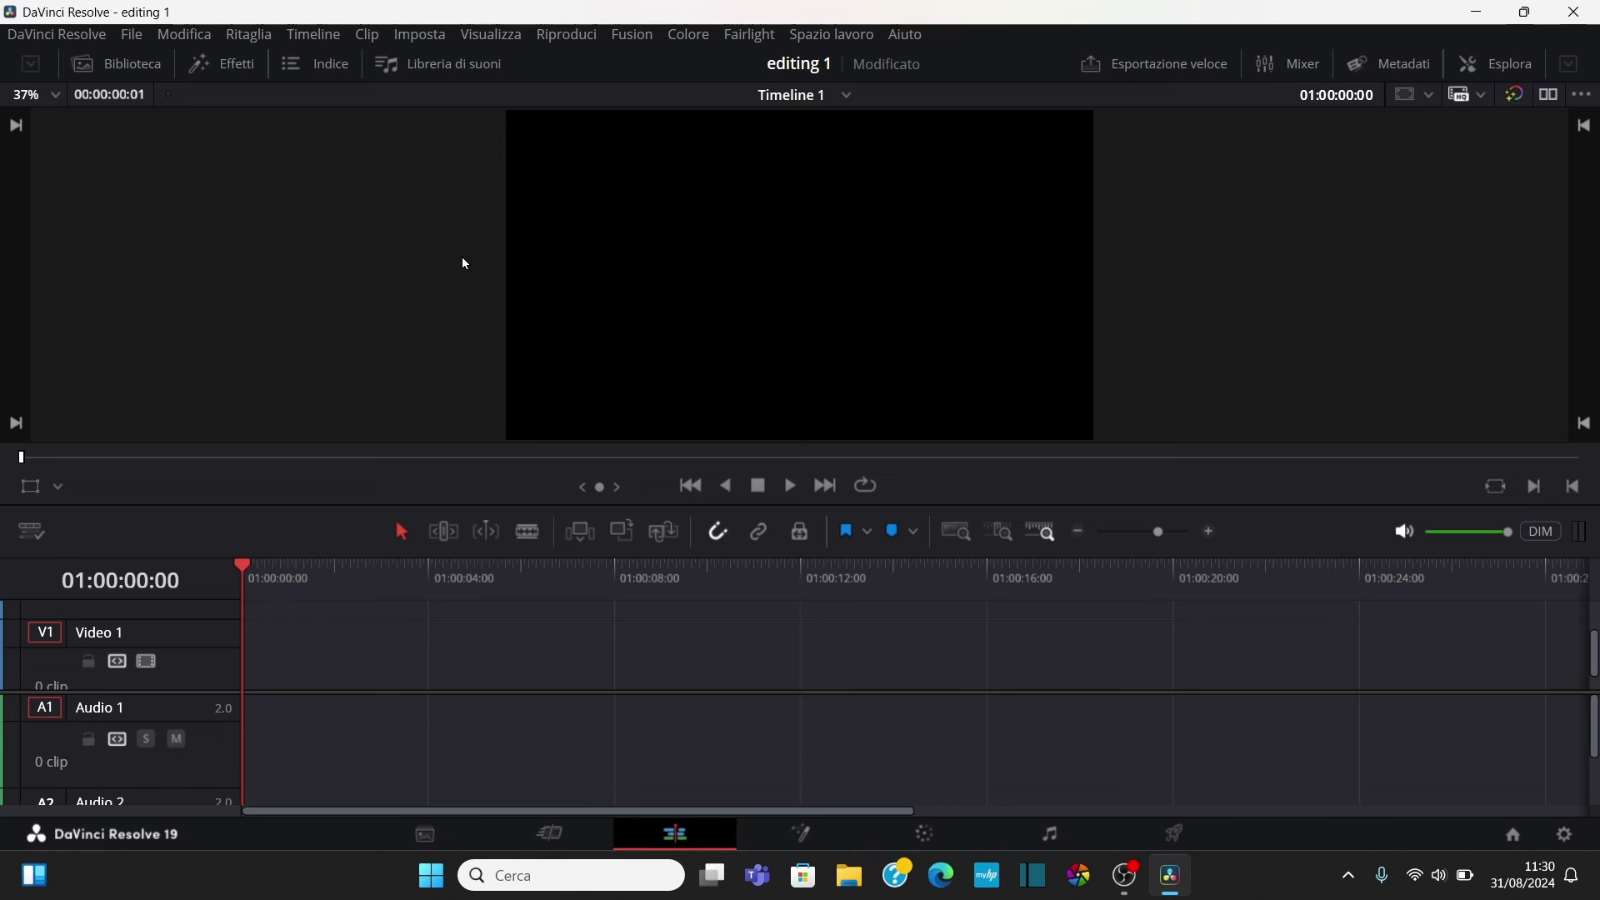
# Place the sunset beach clip then the coastal road clip on V1, save, and fit the timeline
pyautogui.click(133, 70)
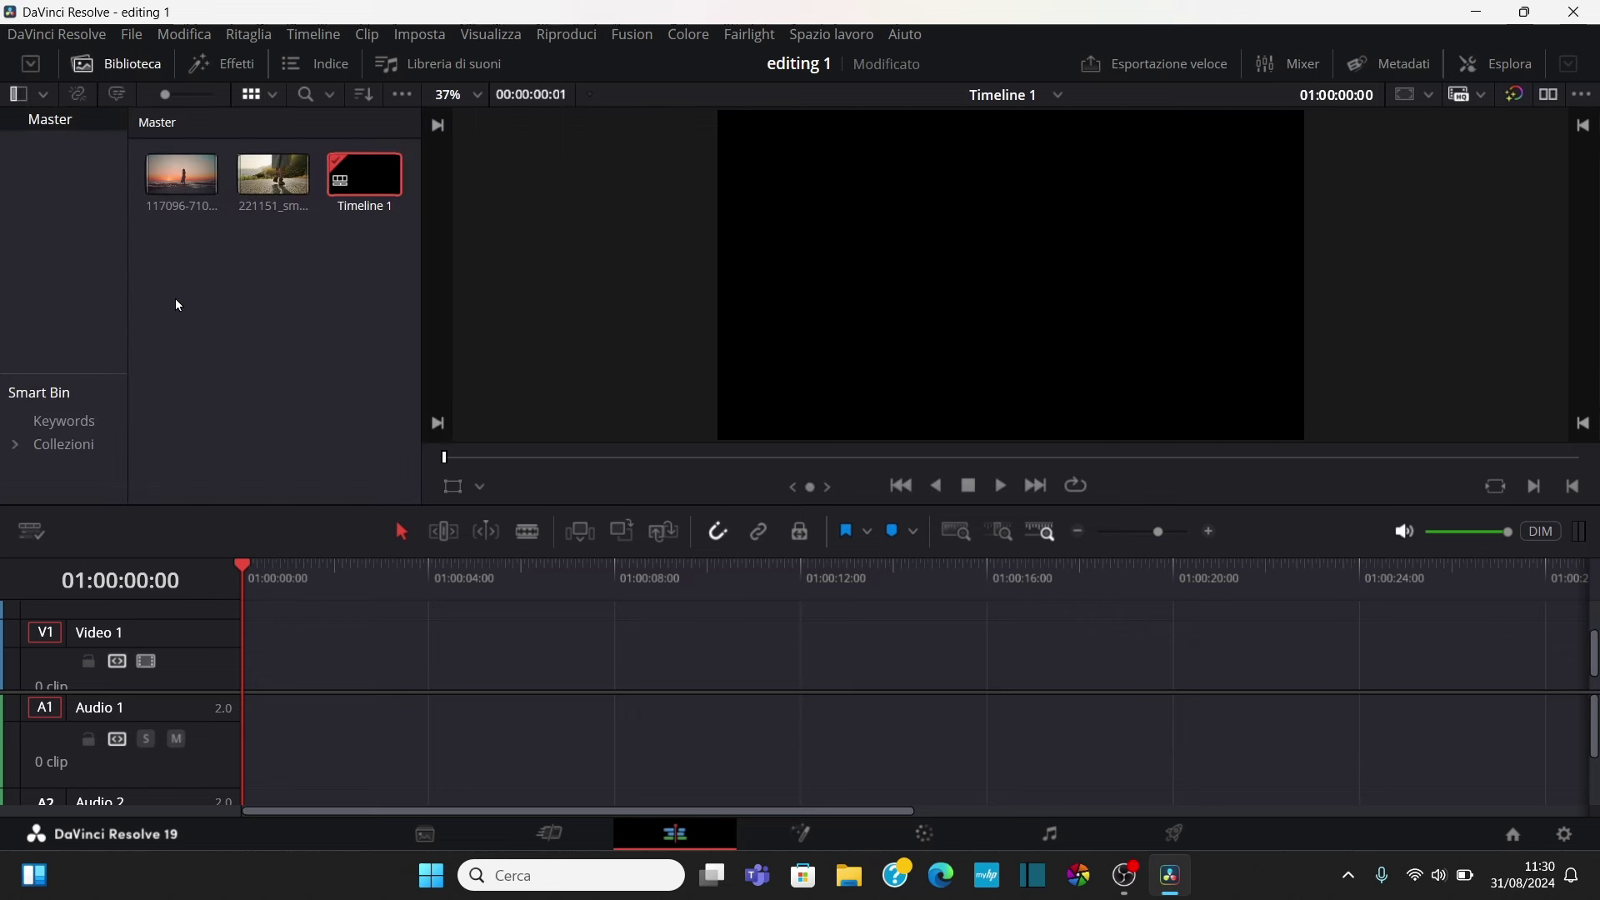
pyautogui.moveTo(172, 207); pyautogui.dragTo(252, 739)
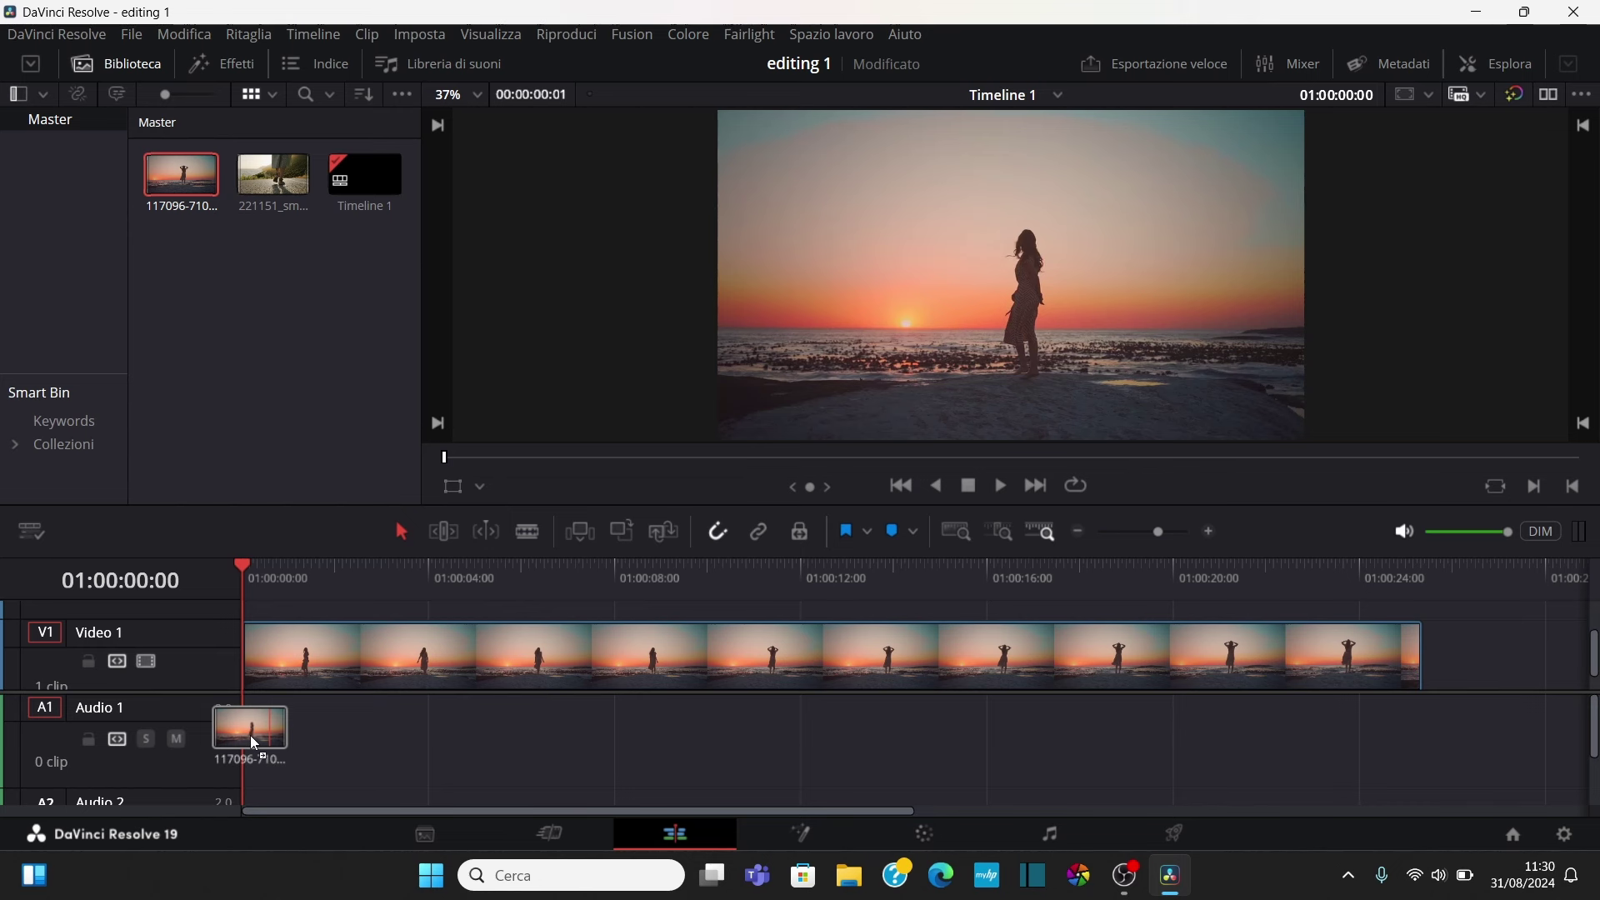
pyautogui.moveTo(250, 735); pyautogui.dragTo(250, 735)
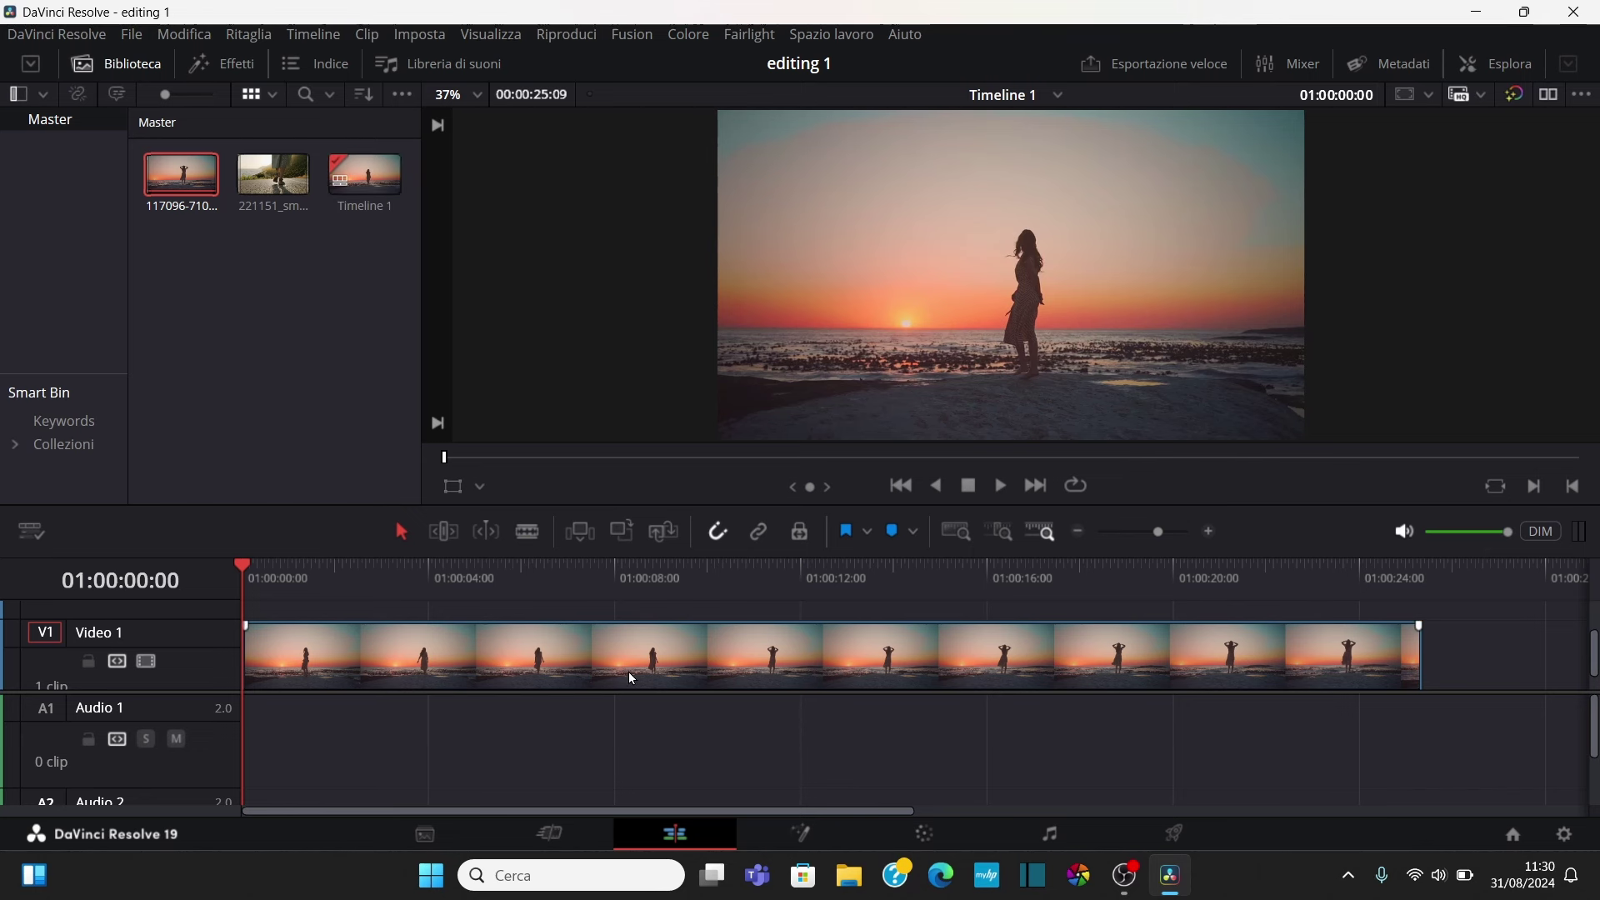
pyautogui.click(273, 175)
pyautogui.moveTo(273, 175)
pyautogui.mouseDown()
pyautogui.moveTo(1548, 700)
pyautogui.moveTo(1427, 700)
pyautogui.mouseUp()
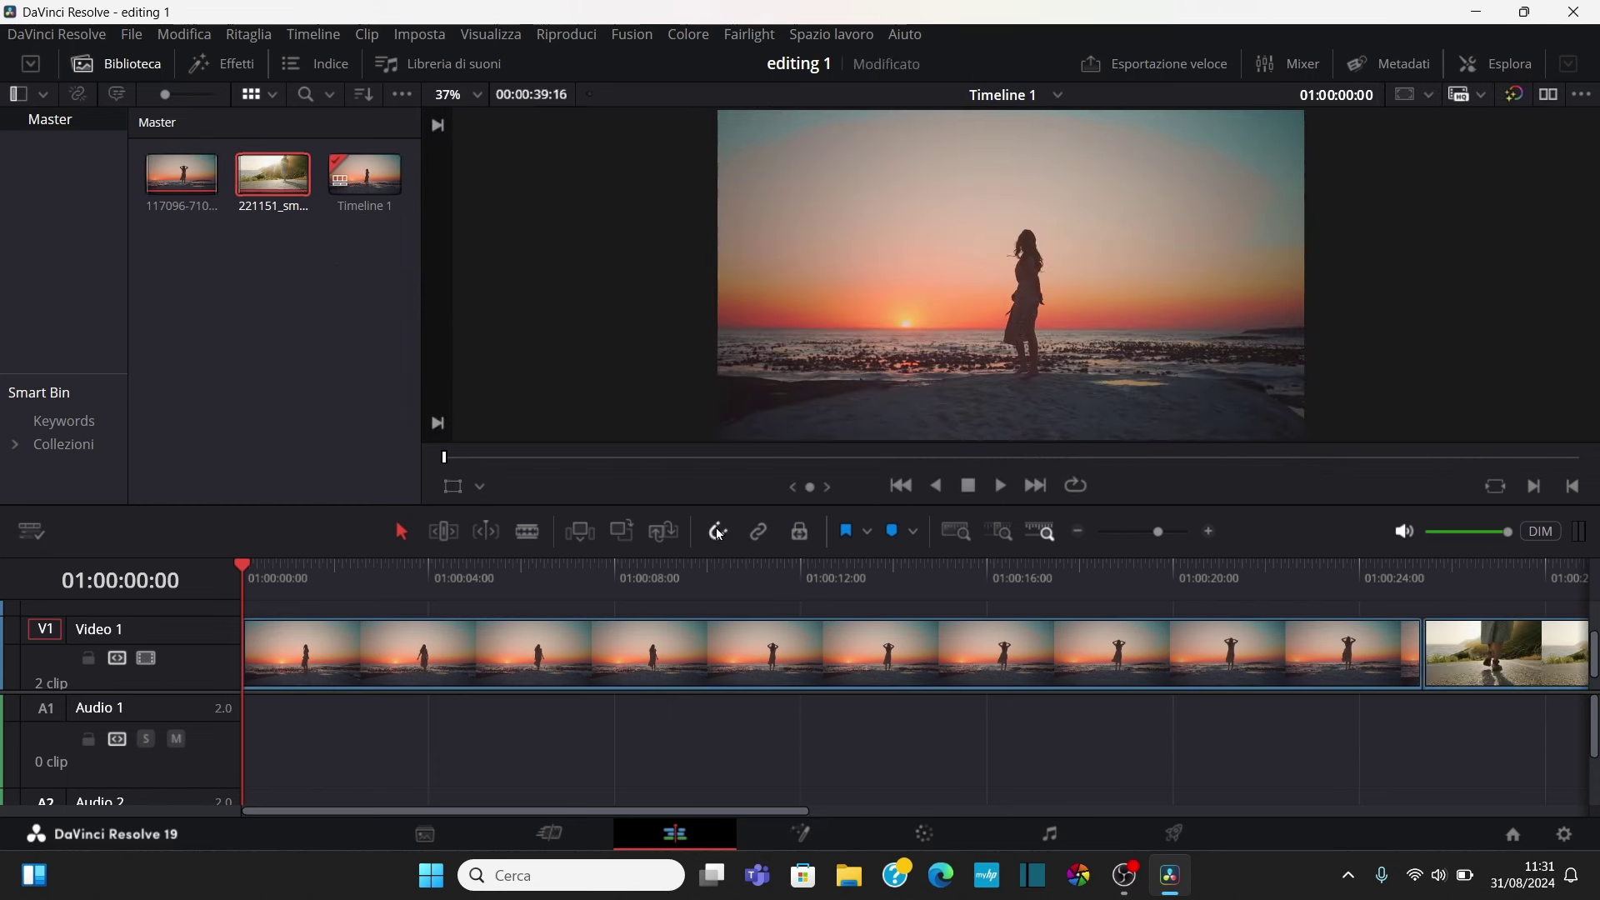
pyautogui.hotkey('ctrl', 's')
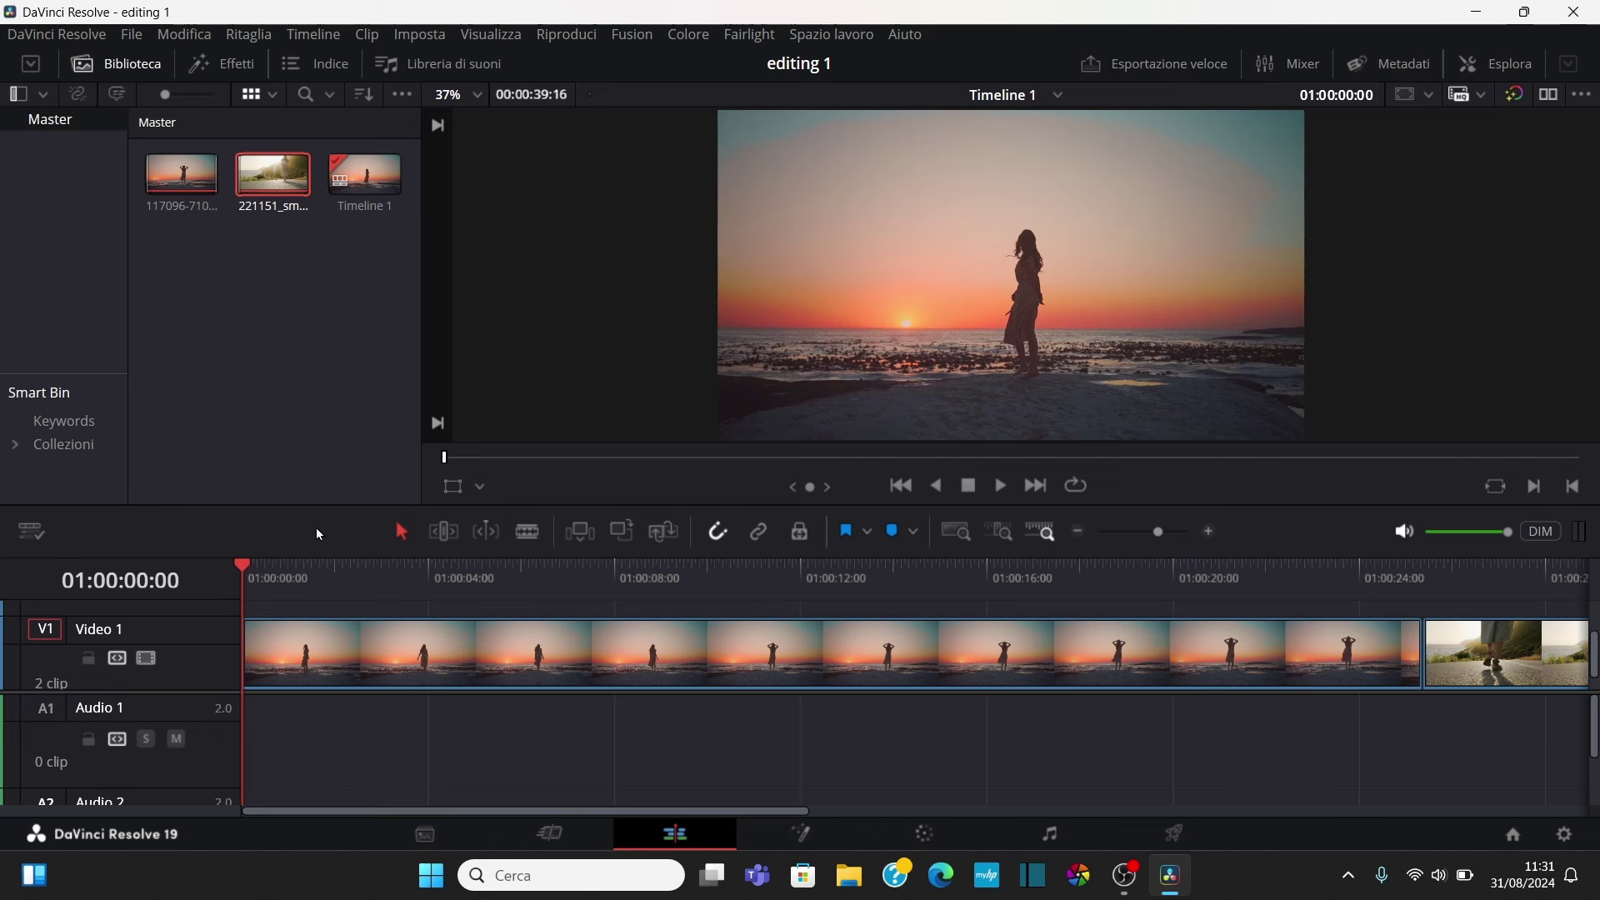
pyautogui.hotkey('shift', 'z')
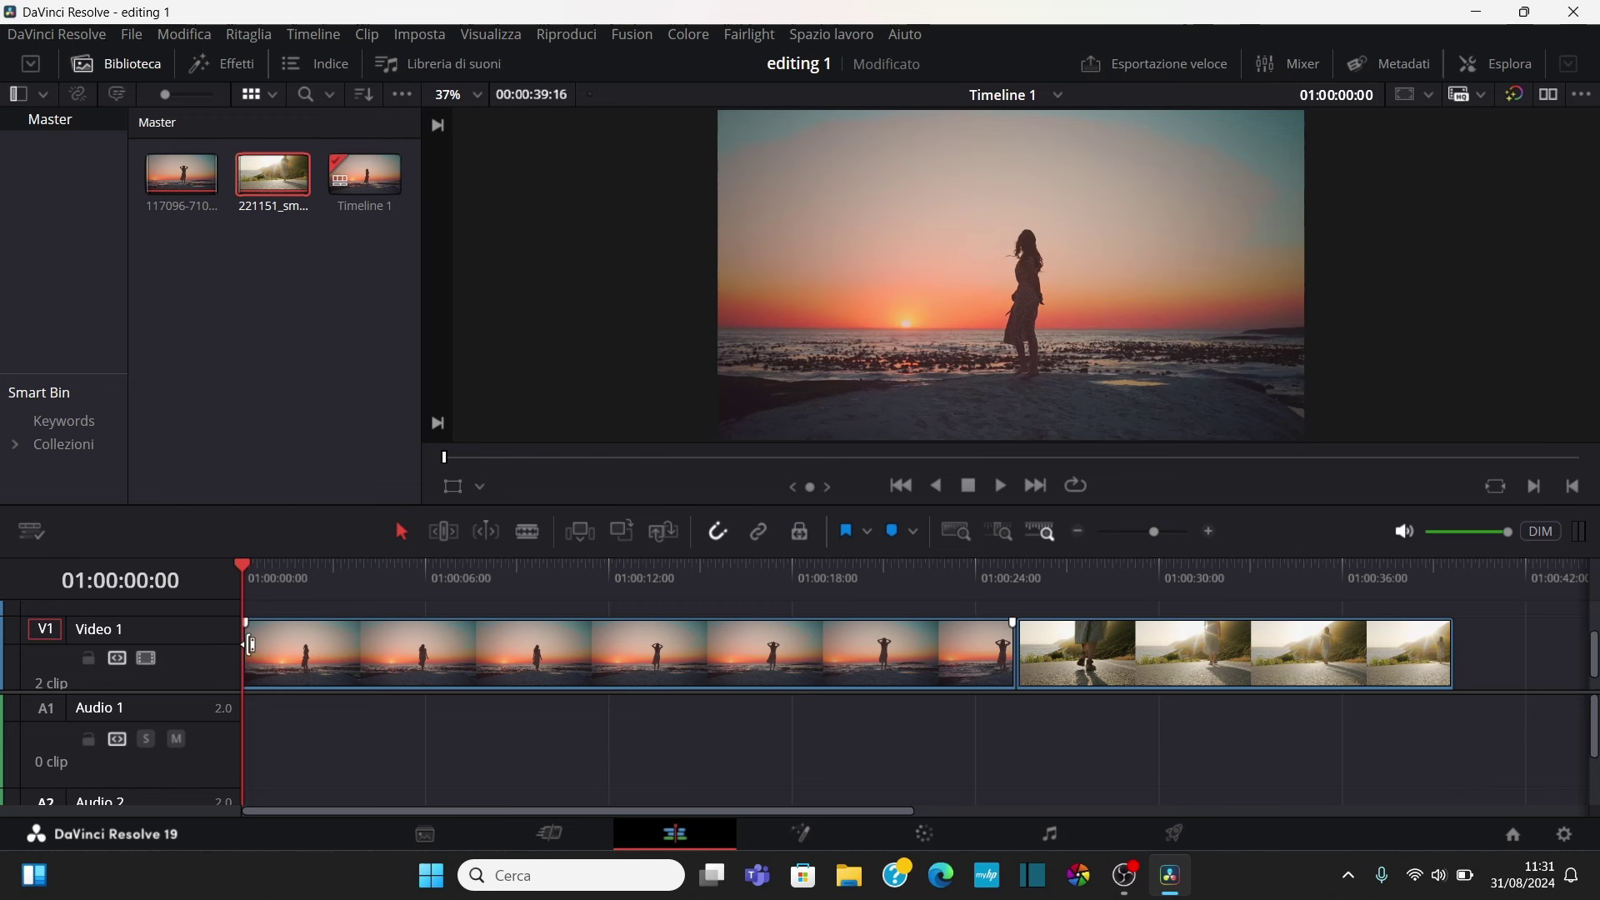
# Trim about six seconds off the sunset clip's head, ripple-delete the gap, and save
pyautogui.click(413, 647)
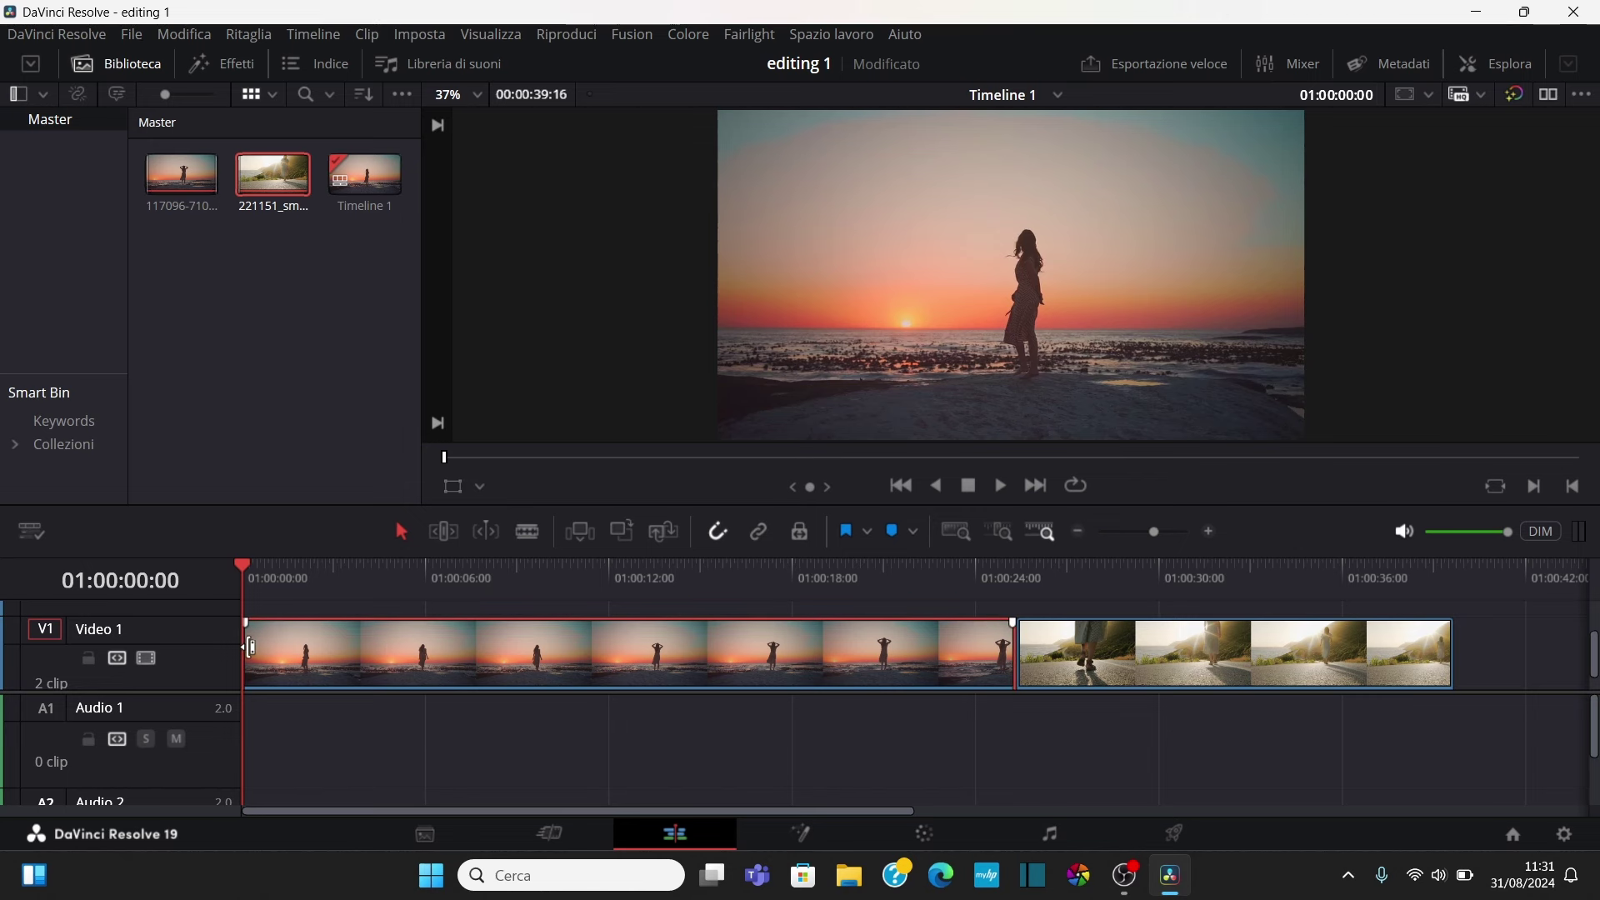
pyautogui.moveTo(255, 647); pyautogui.dragTo(459, 676)
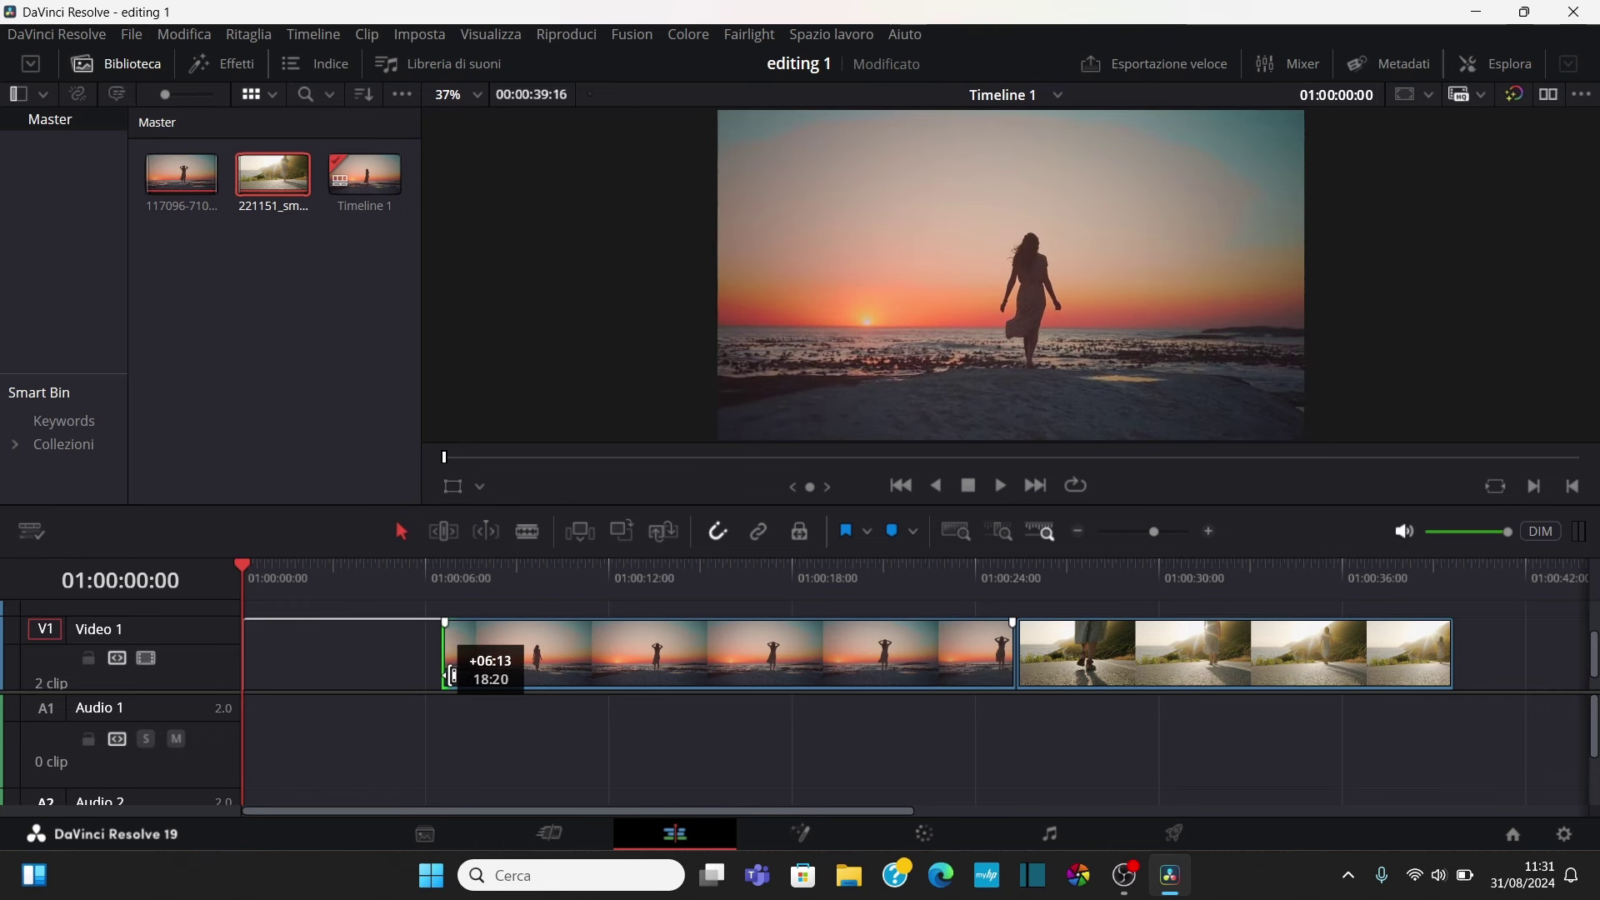
pyautogui.moveTo(459, 675); pyautogui.dragTo(452, 675)
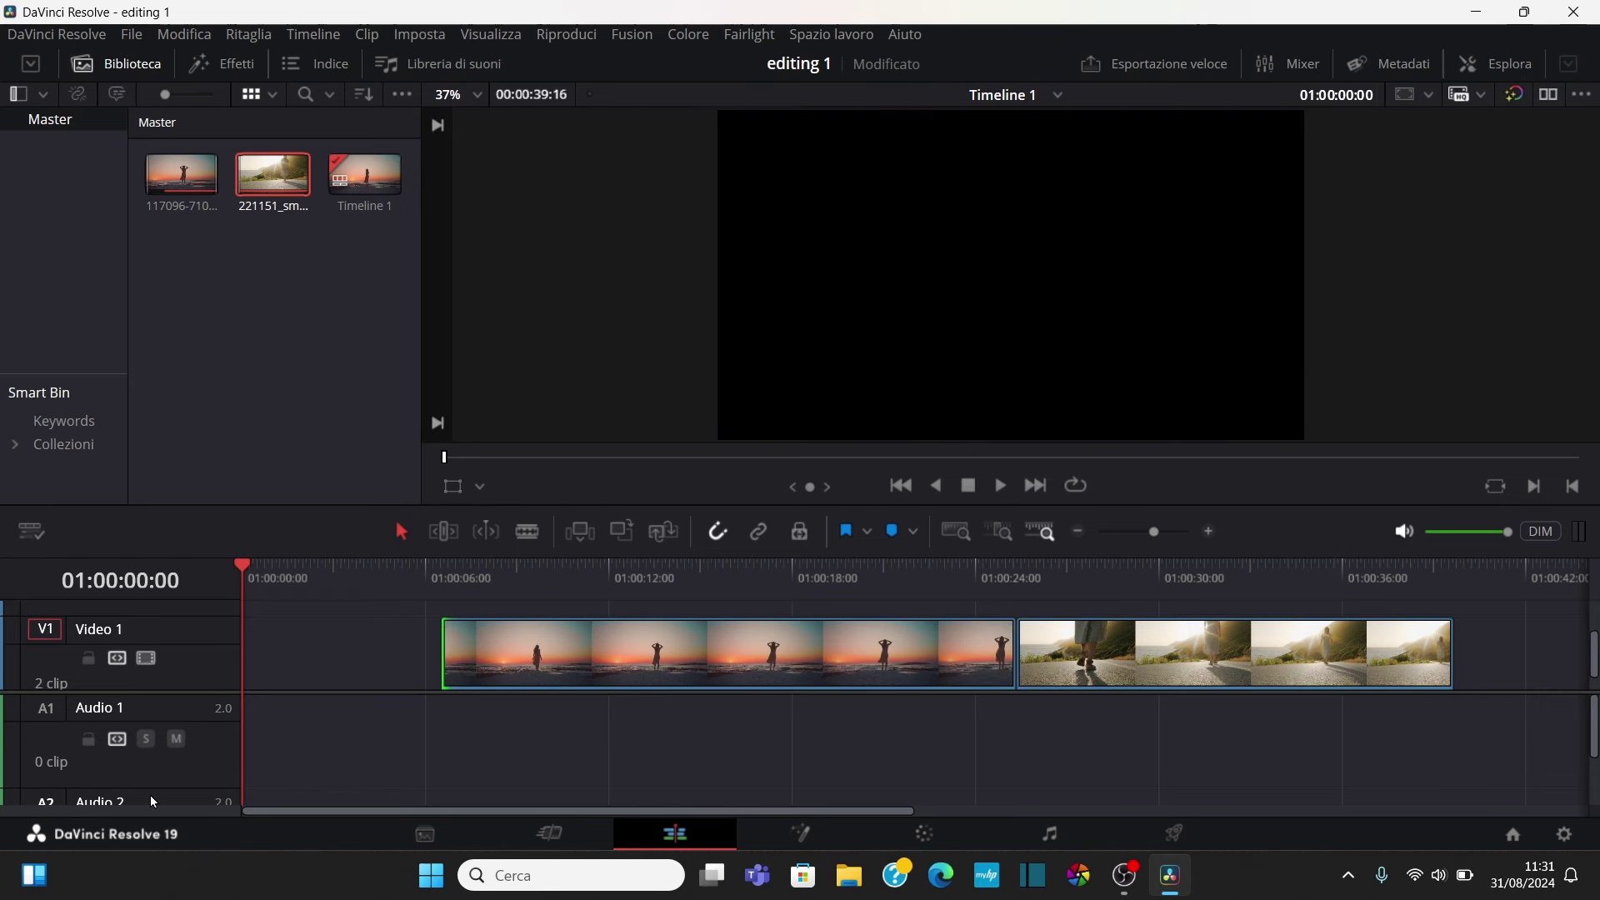
pyautogui.click(351, 664)
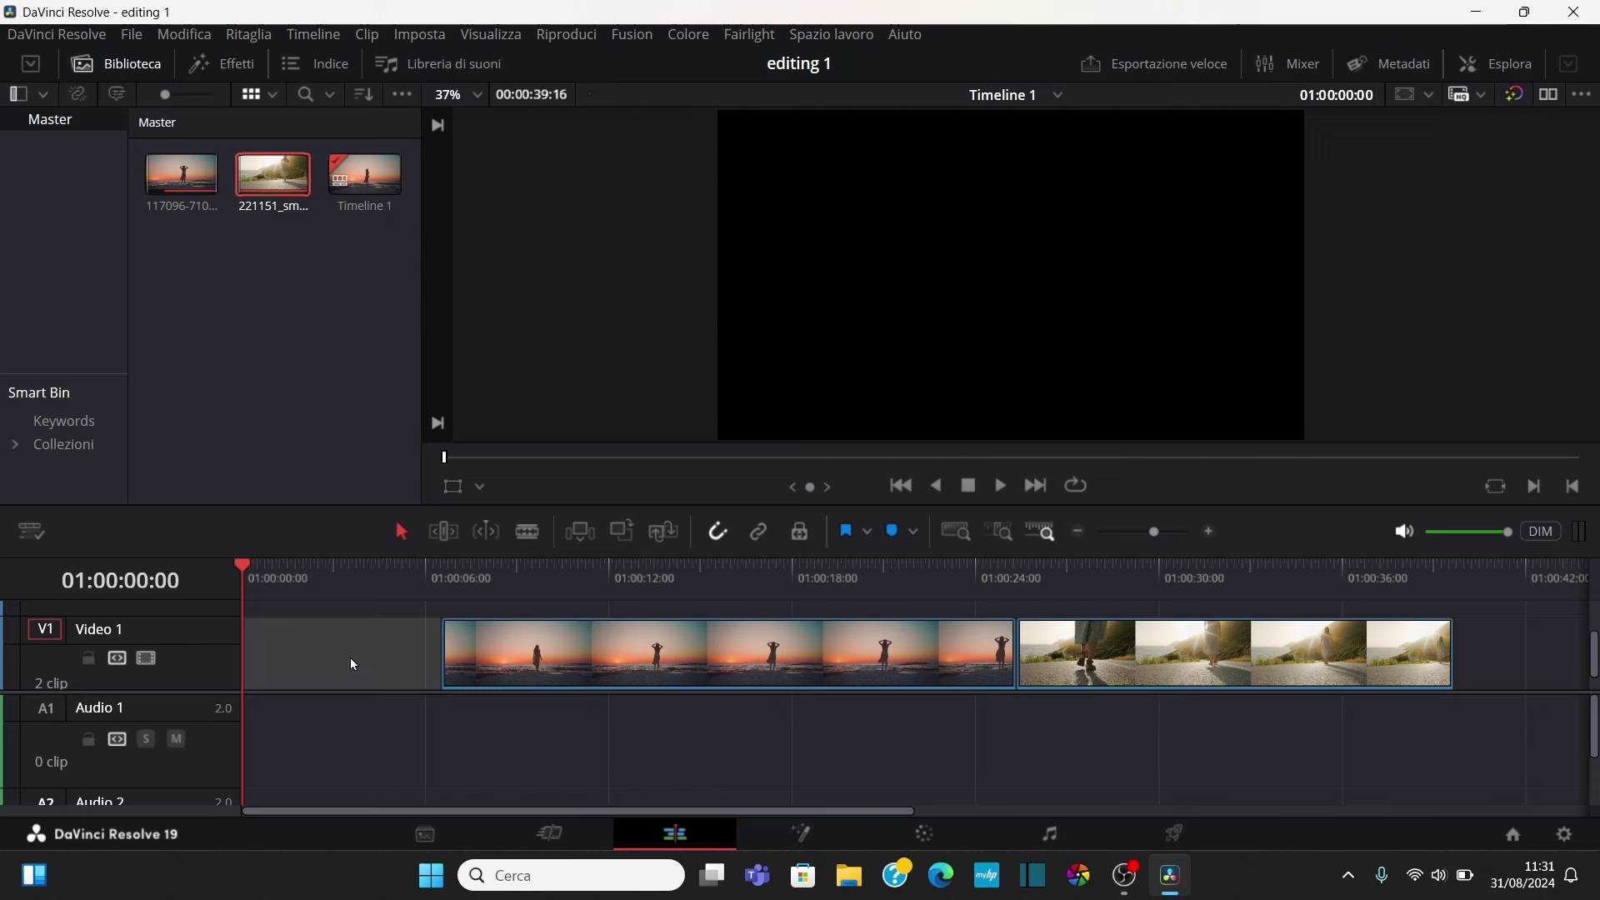
pyautogui.press('Delete')
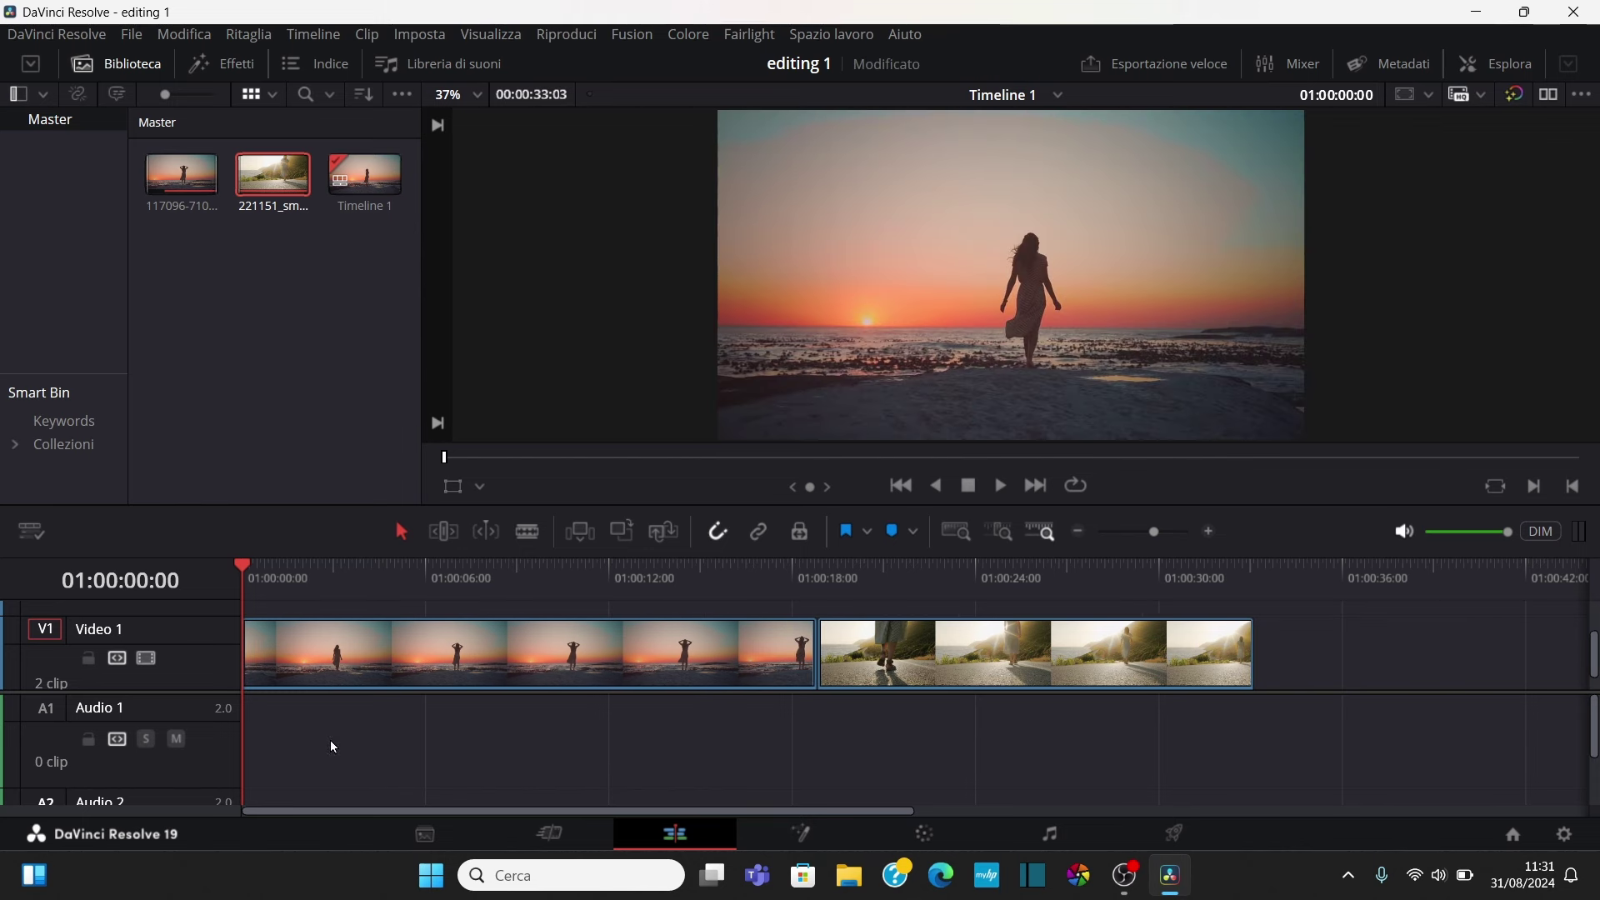
pyautogui.hotkey('ctrl', 's')
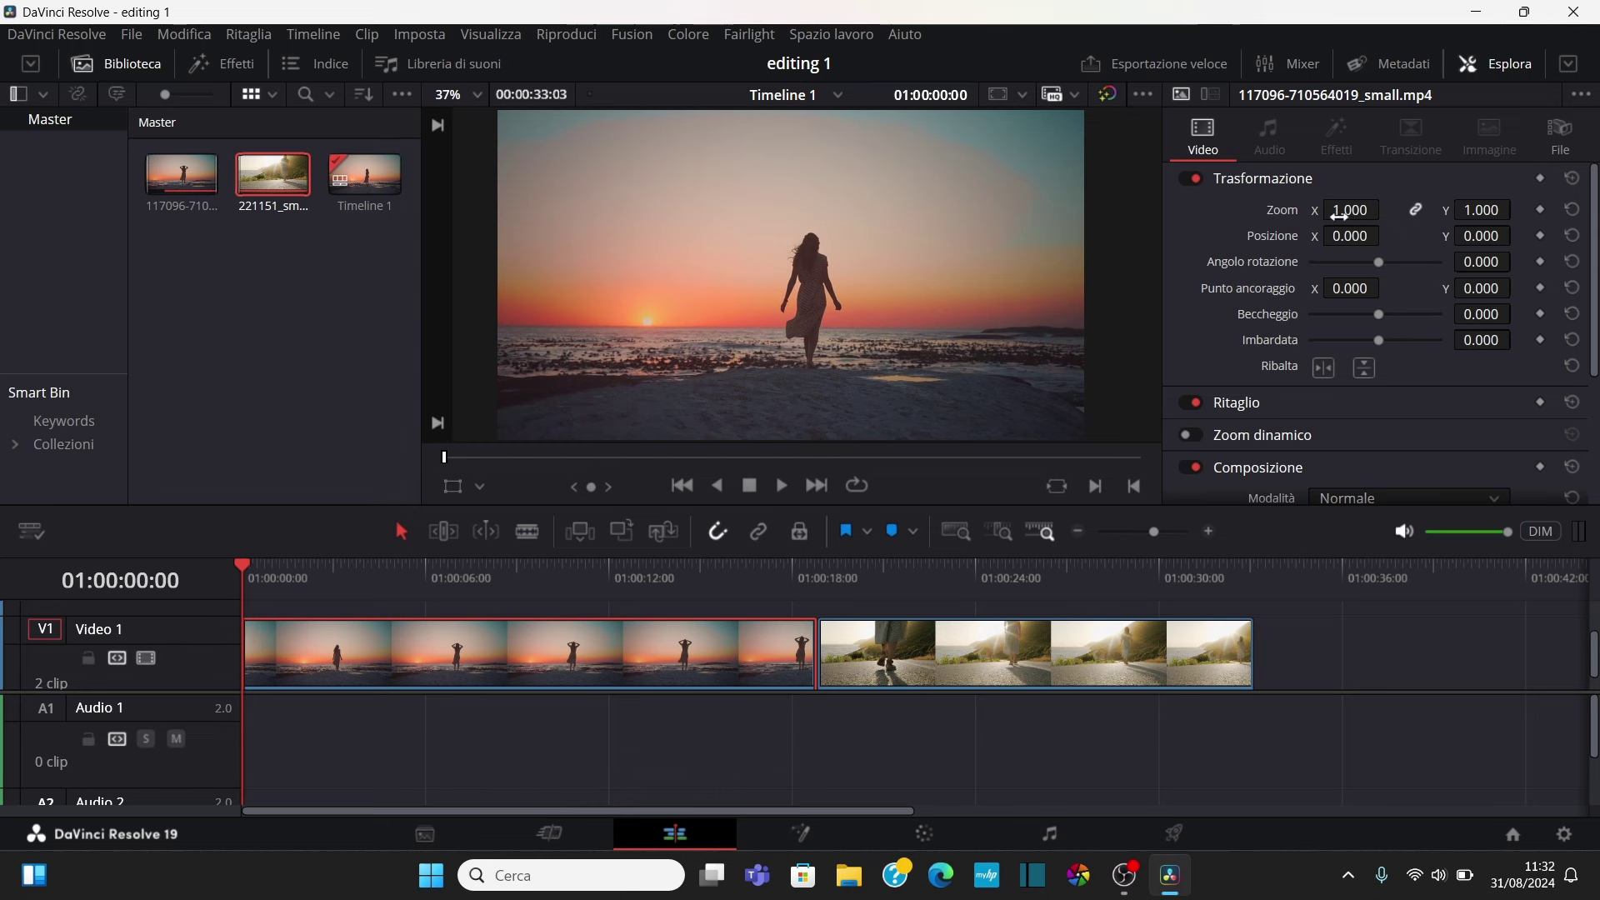
pyautogui.moveTo(1351, 210)
pyautogui.mouseDown()
pyautogui.moveTo(1375, 210)
pyautogui.moveTo(1351, 215)
pyautogui.mouseUp()
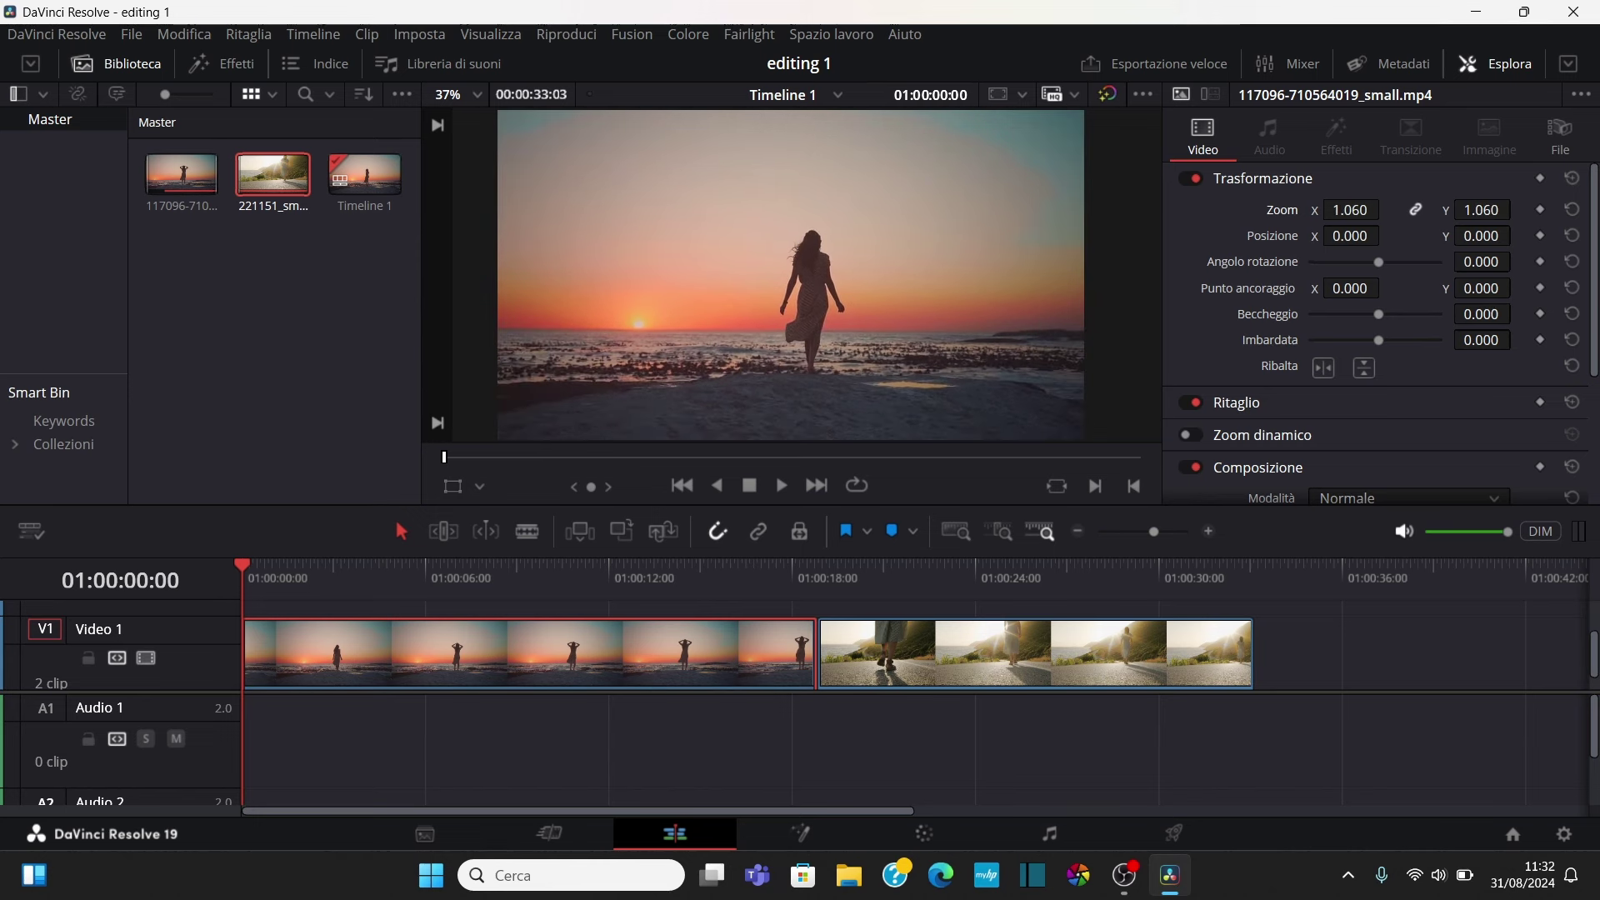
pyautogui.moveTo(1351, 215)
pyautogui.mouseDown()
pyautogui.moveTo(1386, 208)
pyautogui.moveTo(1351, 210)
pyautogui.mouseUp()
pyautogui.write('1.000')
pyautogui.click(1351, 210)
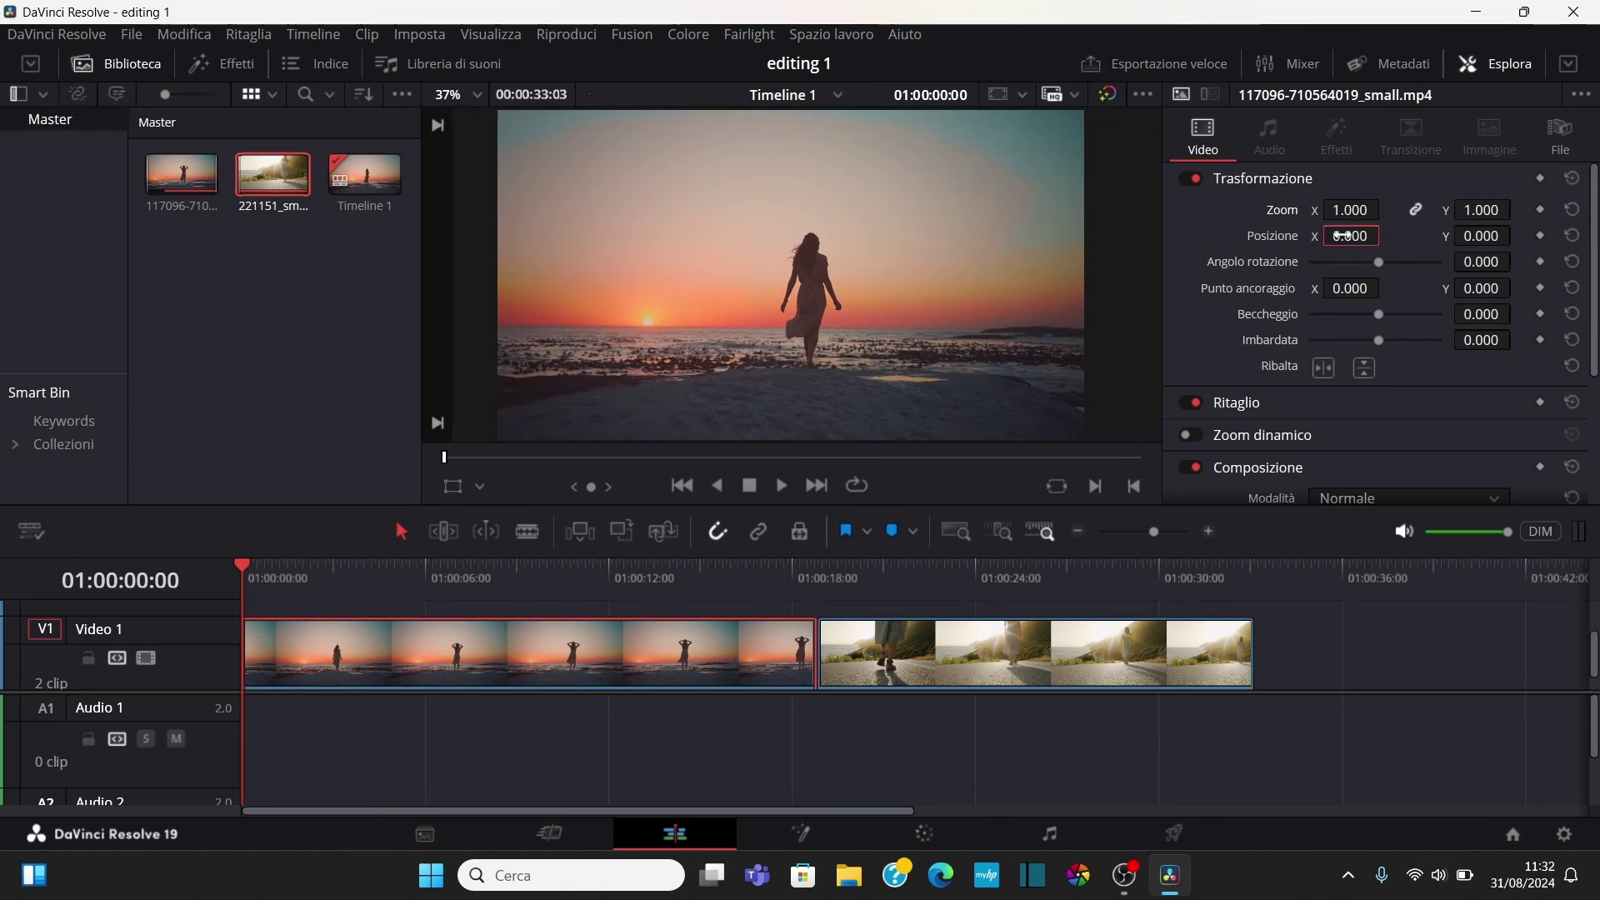
pyautogui.moveTo(1351, 236); pyautogui.dragTo(1386, 235)
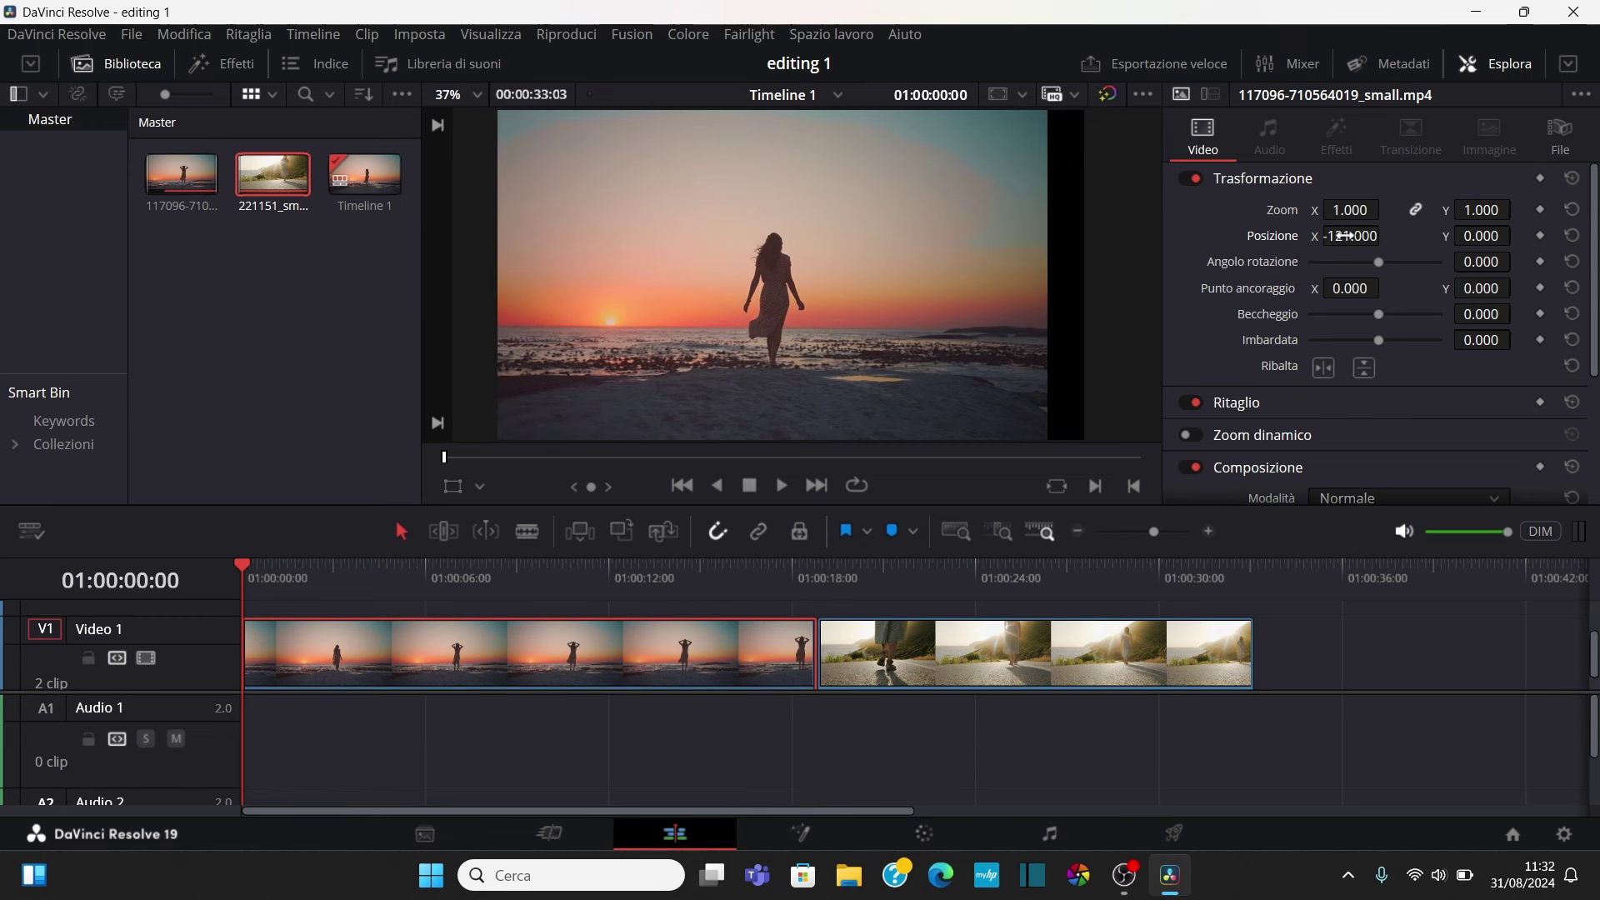
pyautogui.hotkey('ctrl', 's')
pyautogui.click(1574, 180)
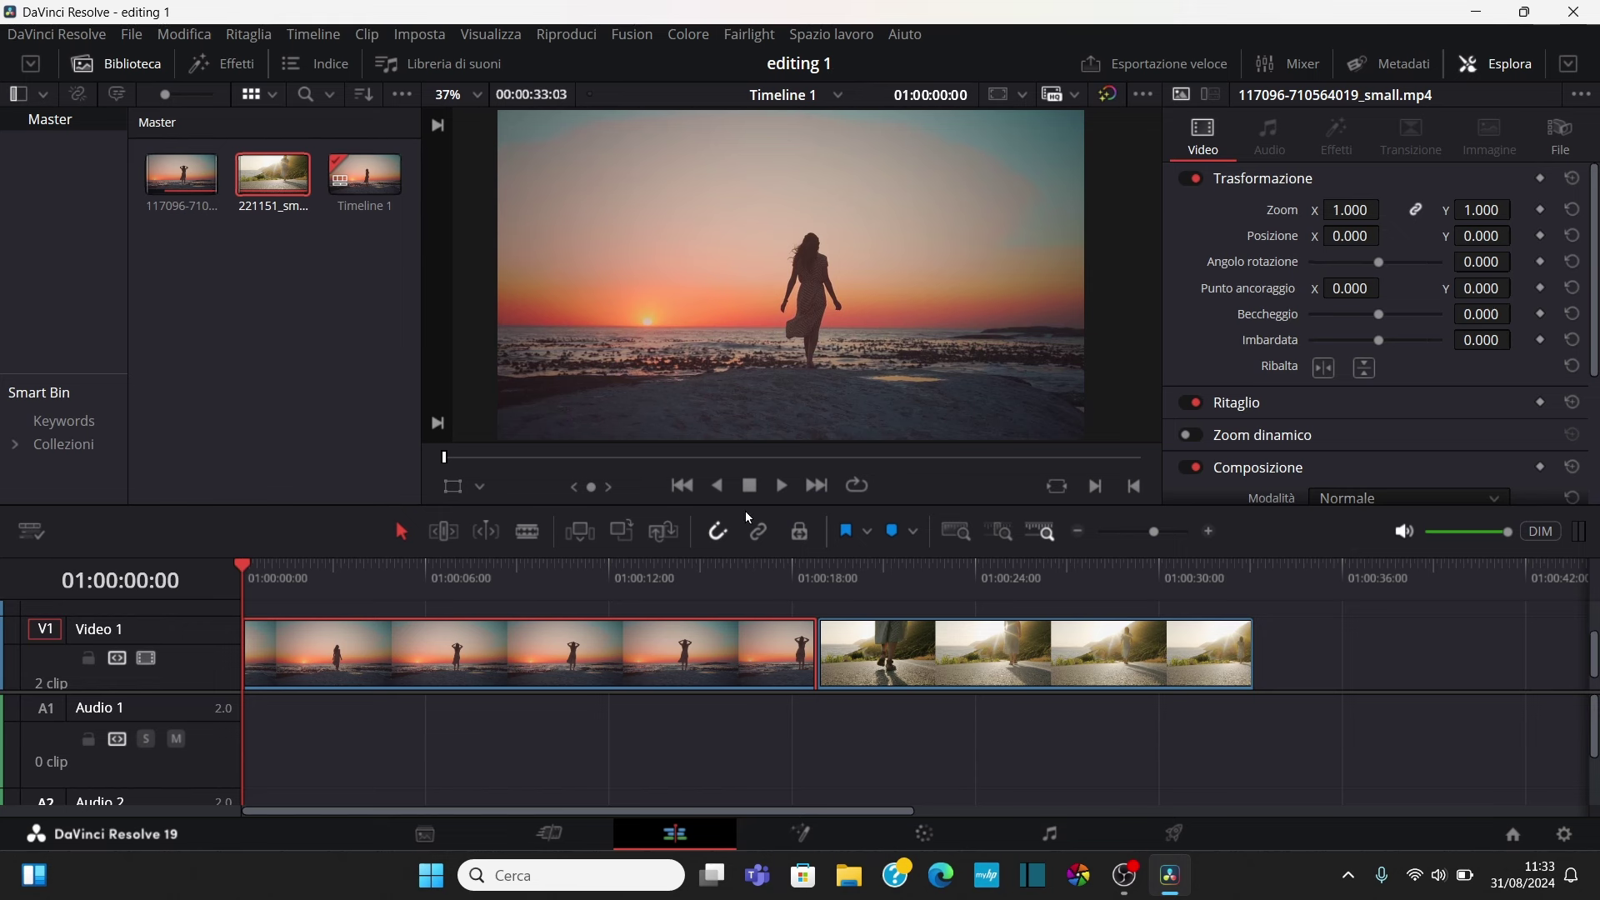
# Keyframe the sunset clip's Zoom at 1.000 on its first frame and 1.650 on its last, then save
pyautogui.click(1541, 210)
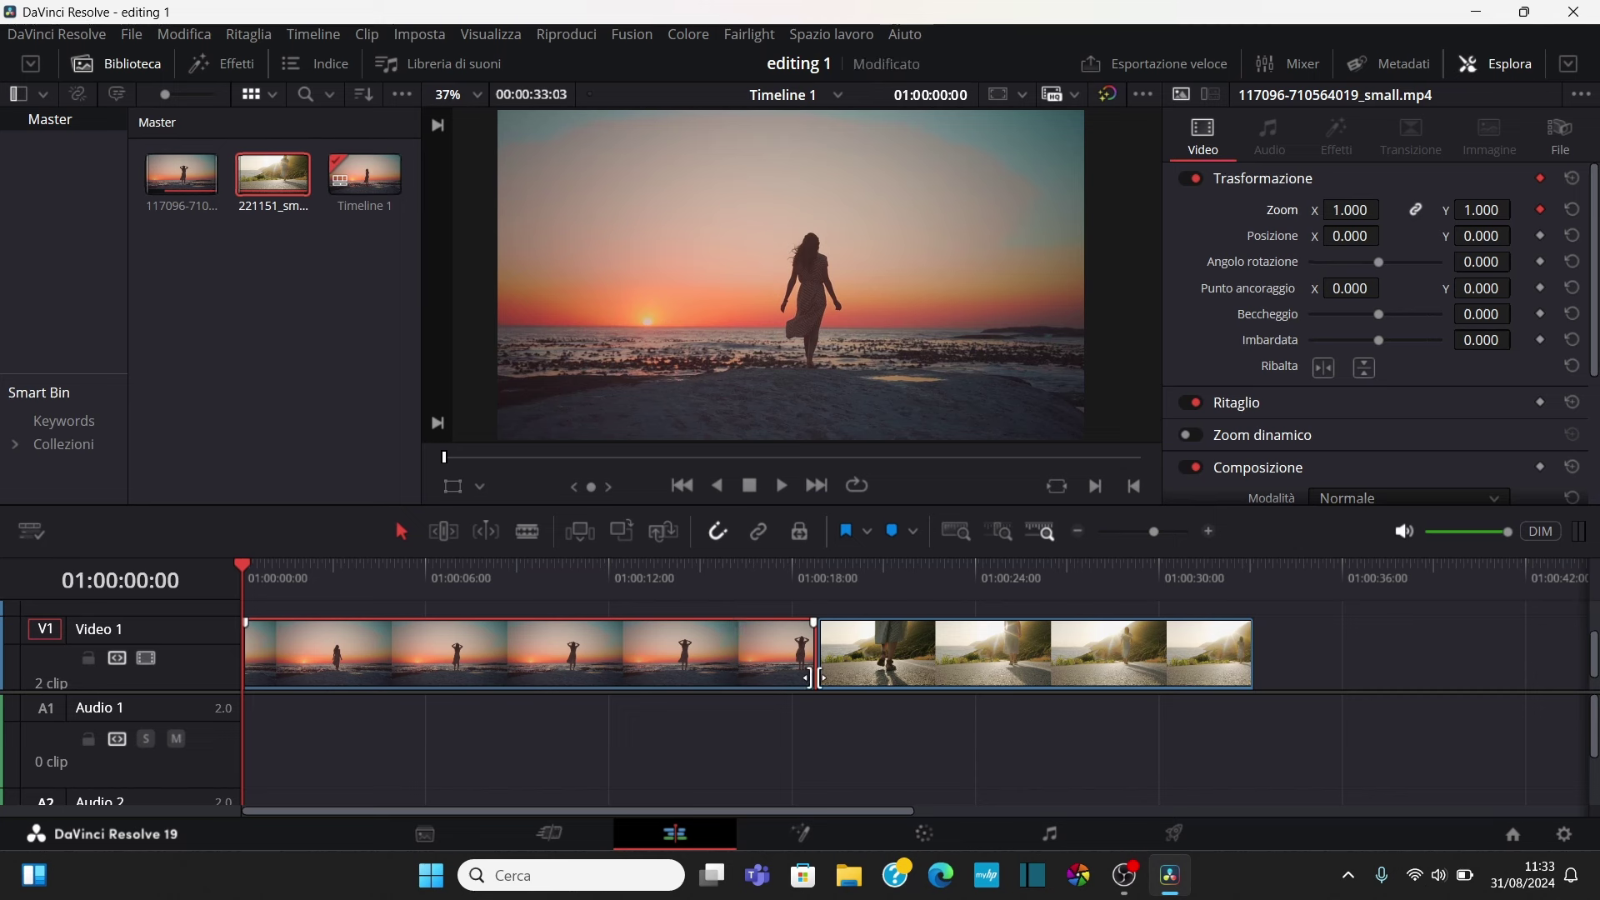
pyautogui.click(817, 486)
pyautogui.press('Left')
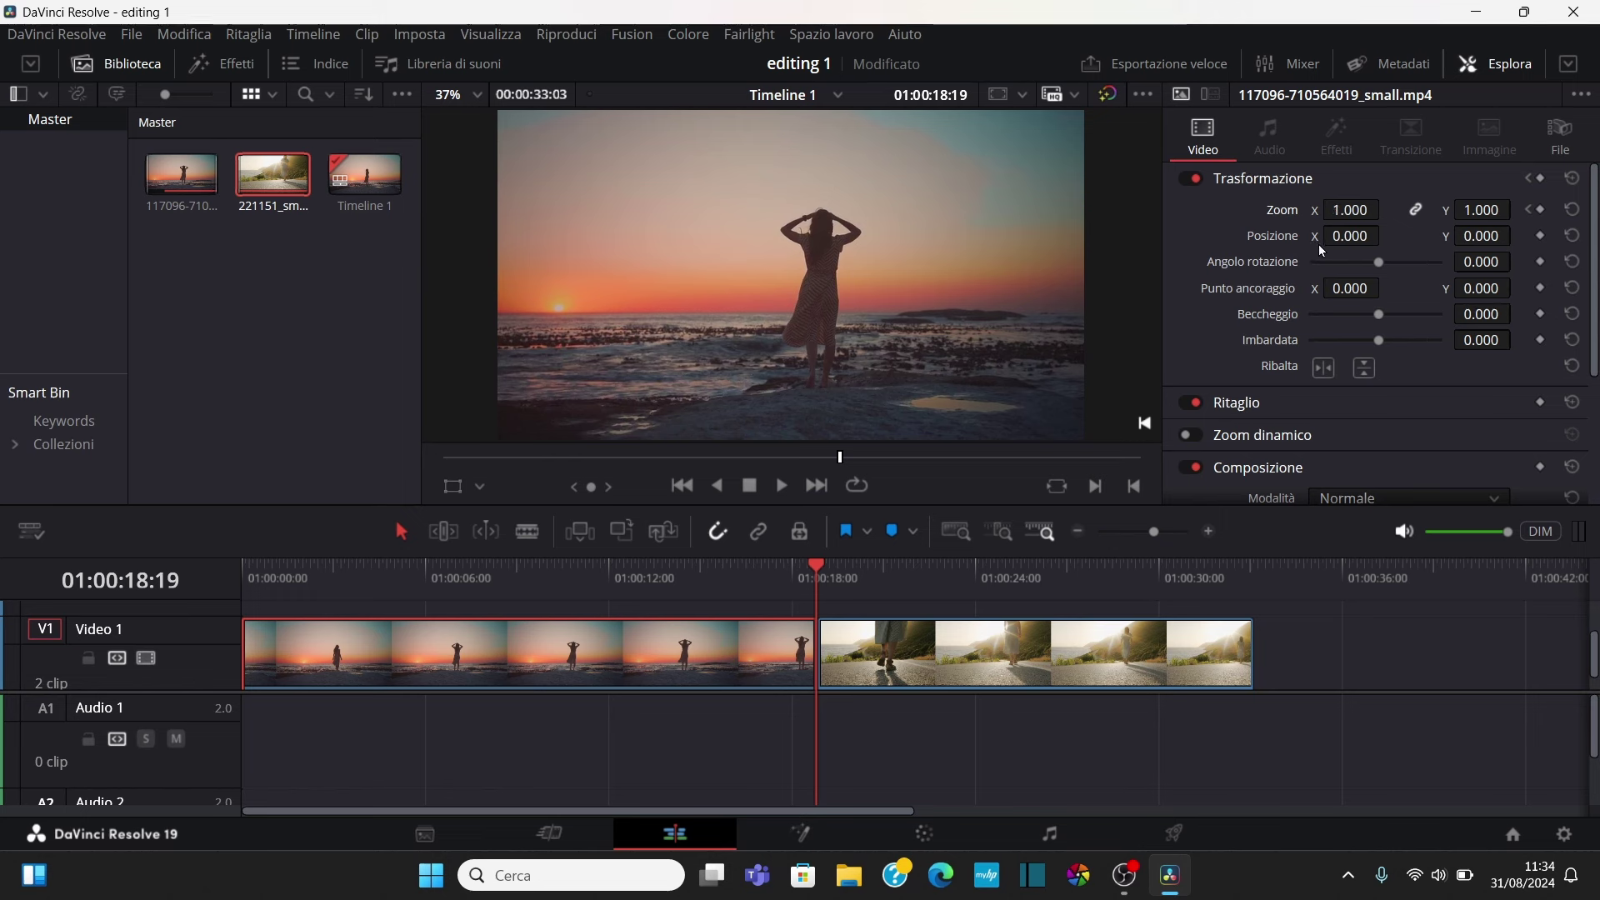
pyautogui.moveTo(1350, 209); pyautogui.dragTo(1386, 209)
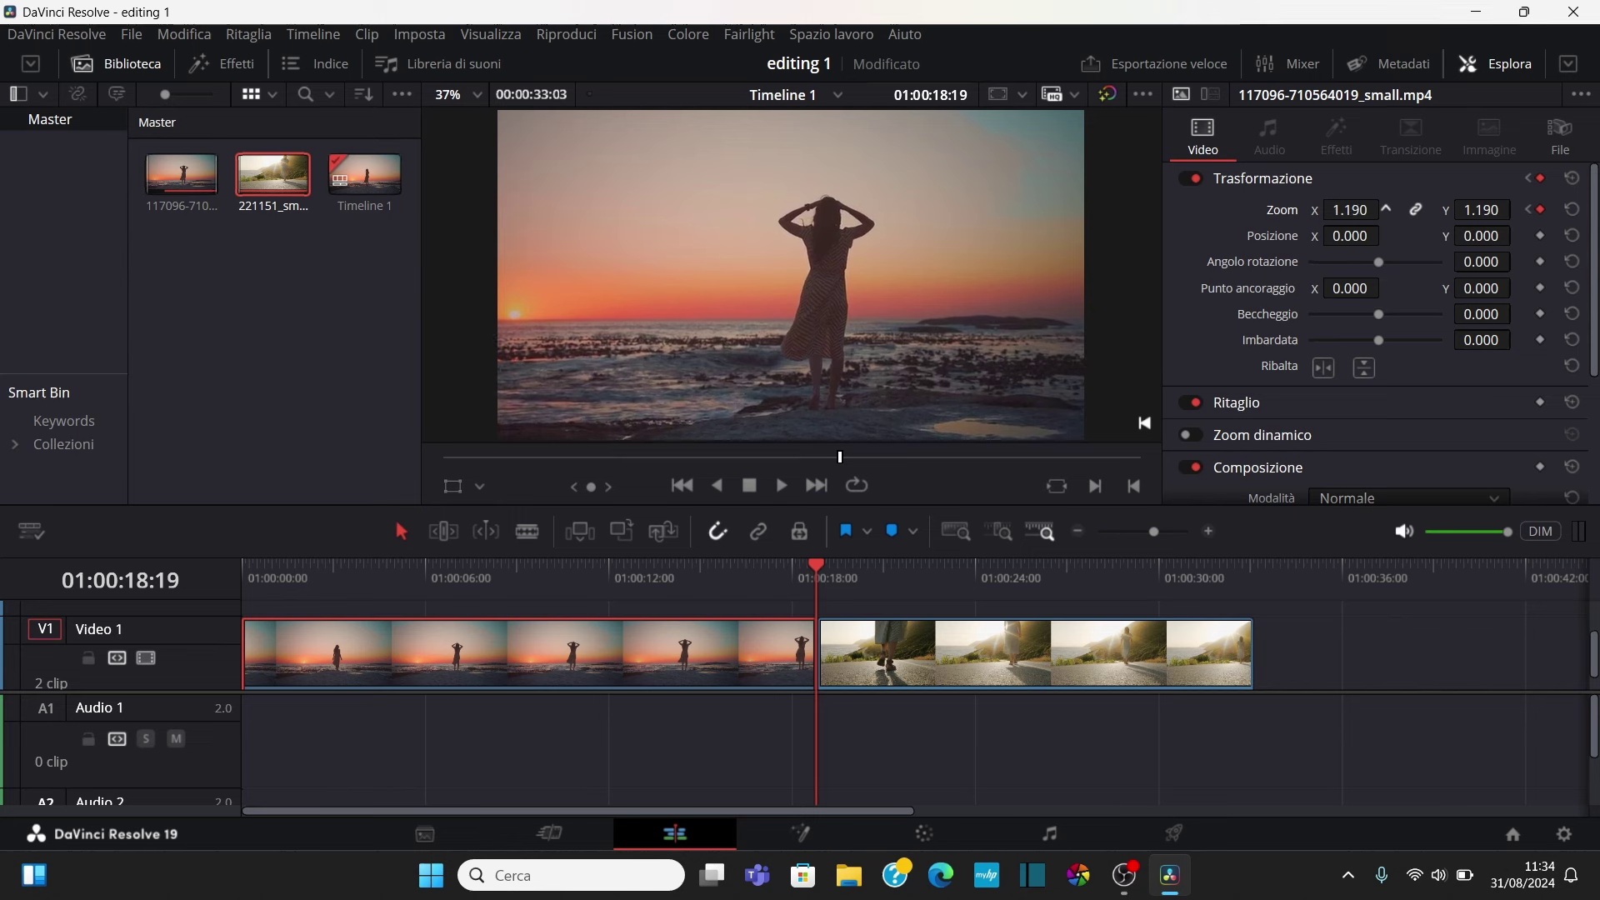
pyautogui.moveTo(1386, 208); pyautogui.dragTo(1386, 208)
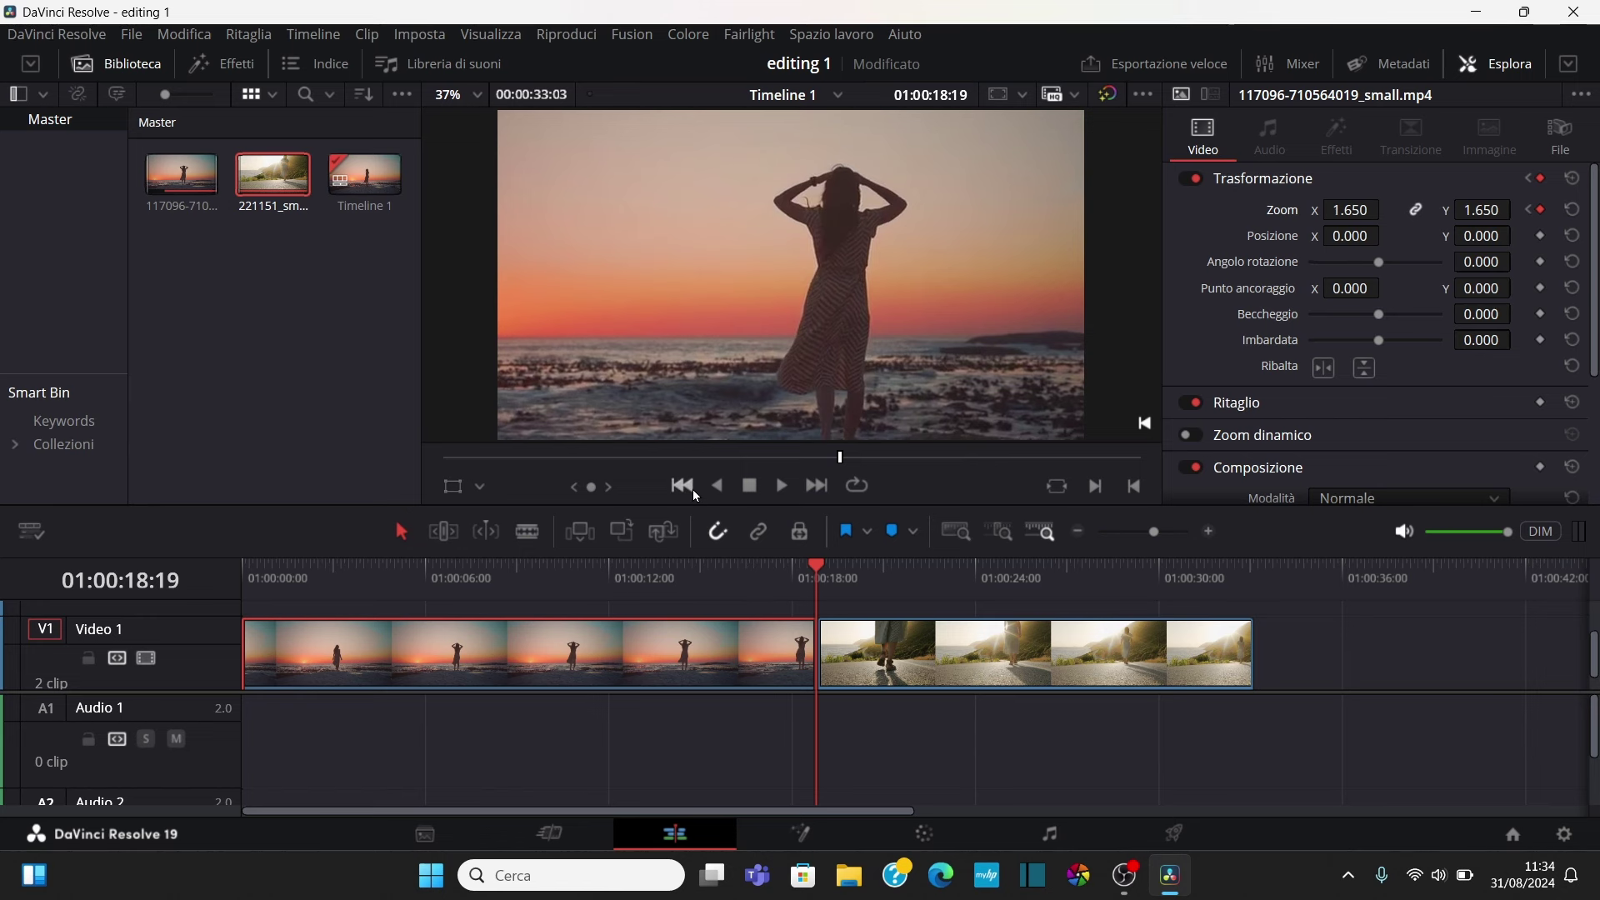
pyautogui.hotkey('ctrl', 's')
# Play the edit from the start to preview the zoom animation
pyautogui.moveTo(284, 669)
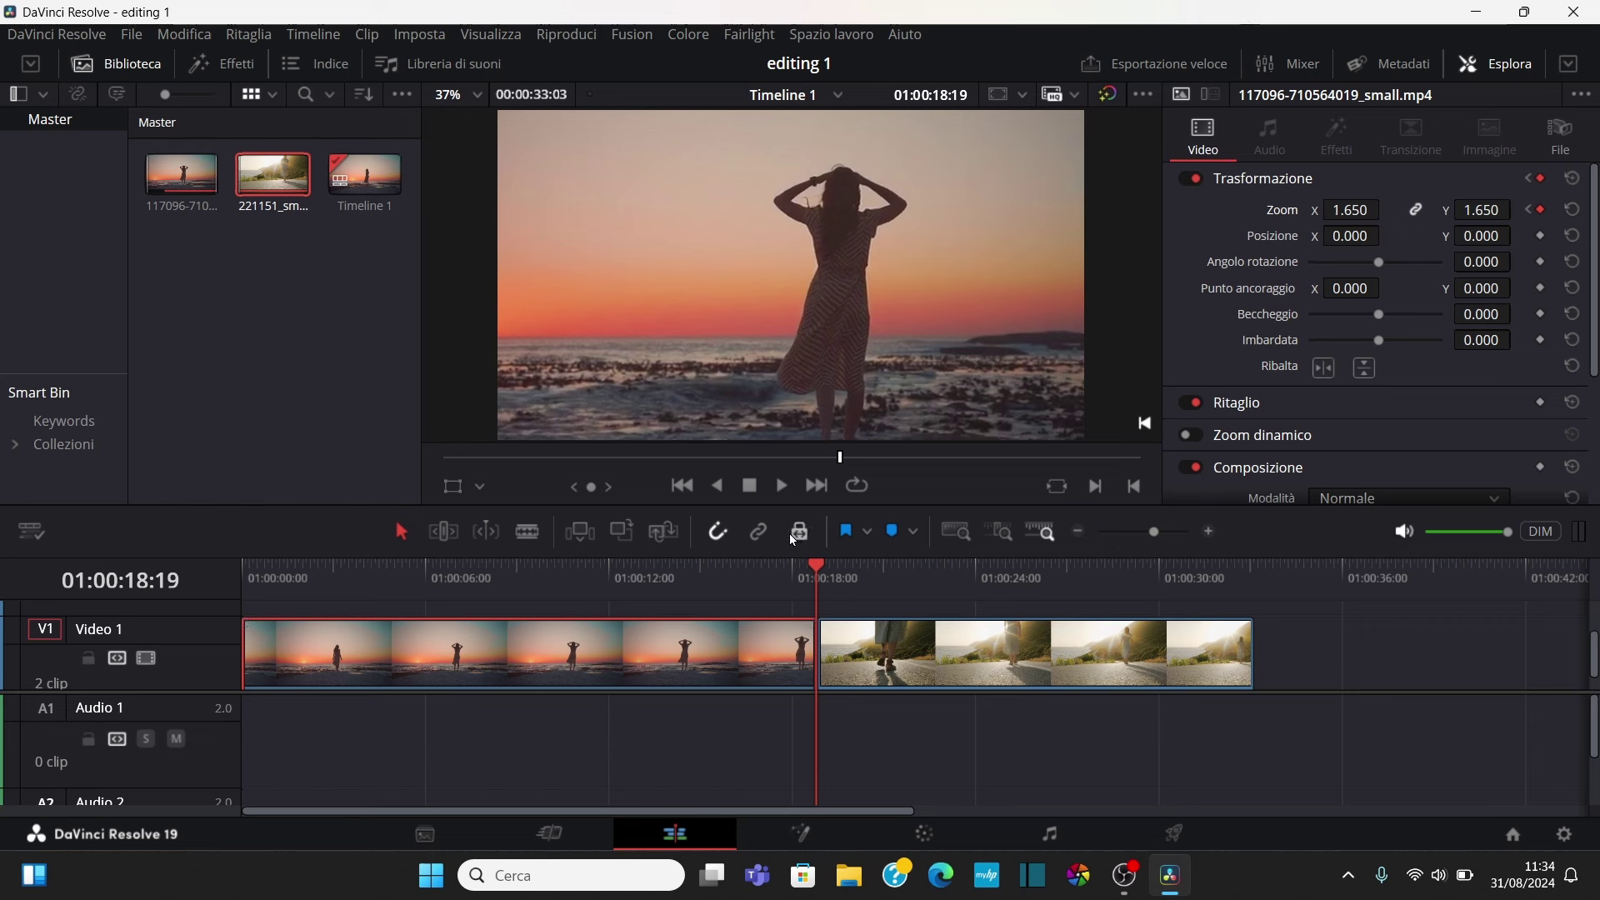
pyautogui.click(682, 486)
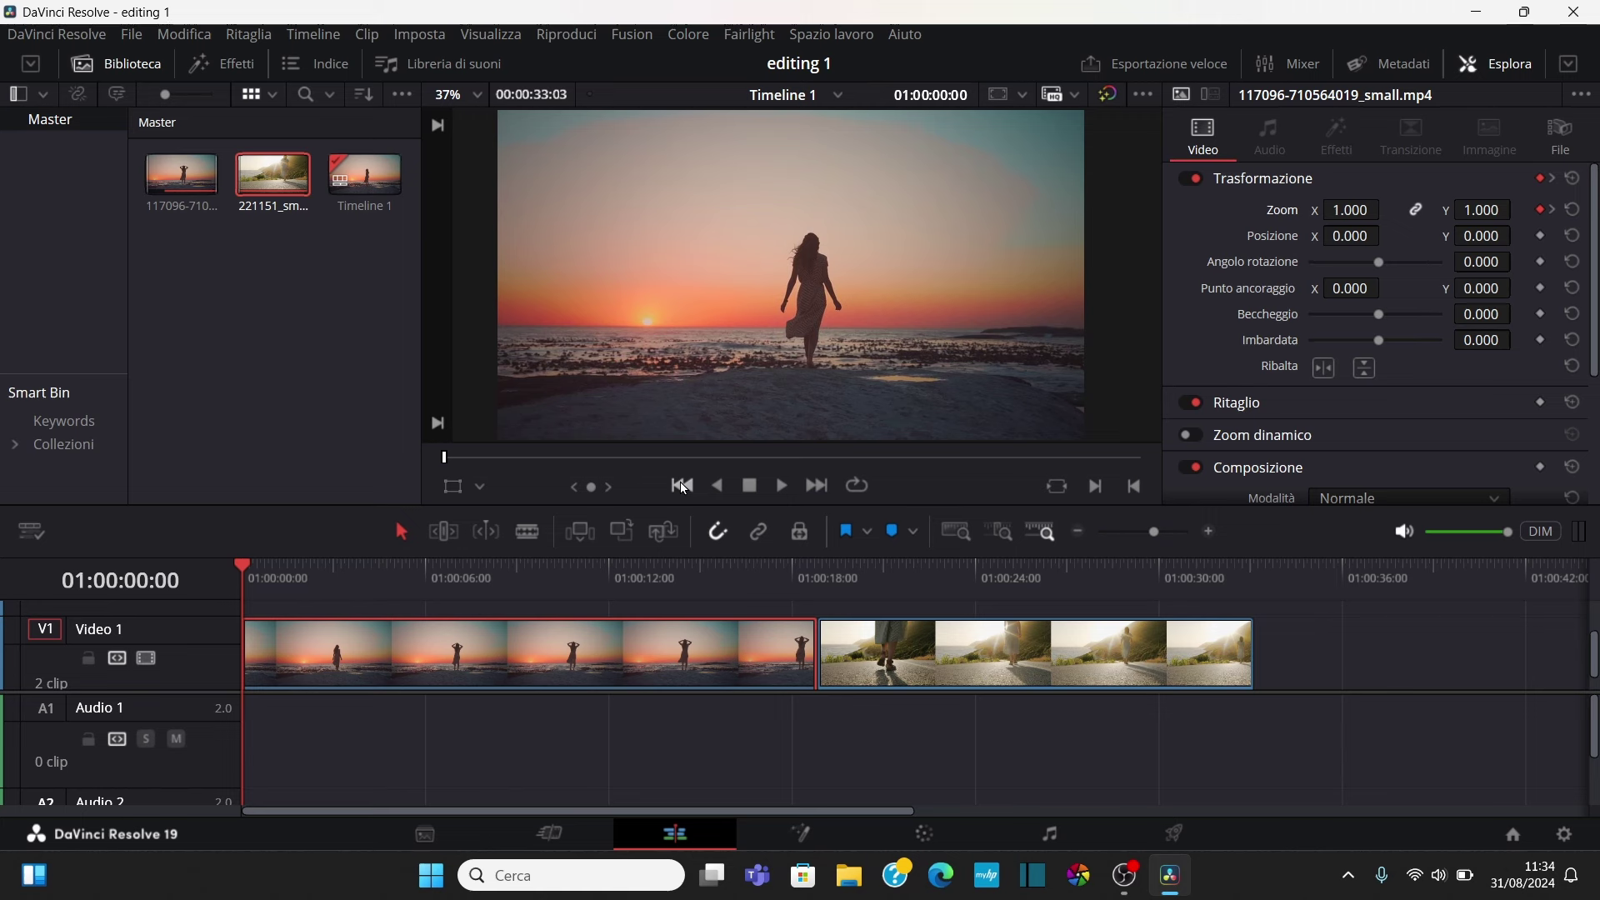
pyautogui.press('space')
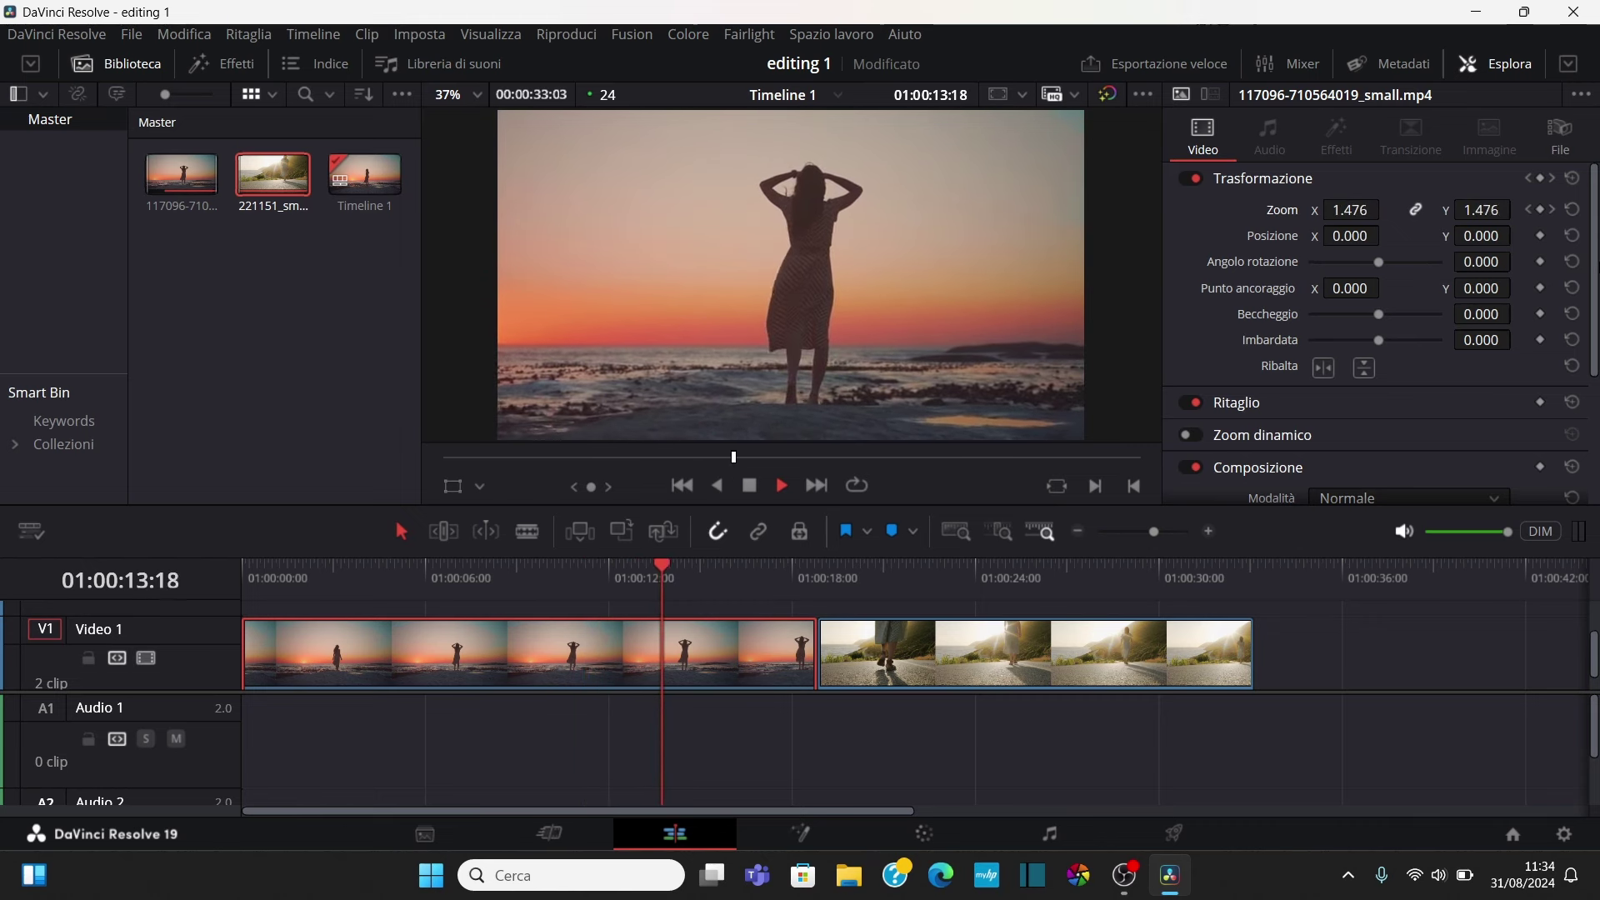
pyautogui.scroll(-3, 1563, 323)
pyautogui.scroll(3, 1488, 388)
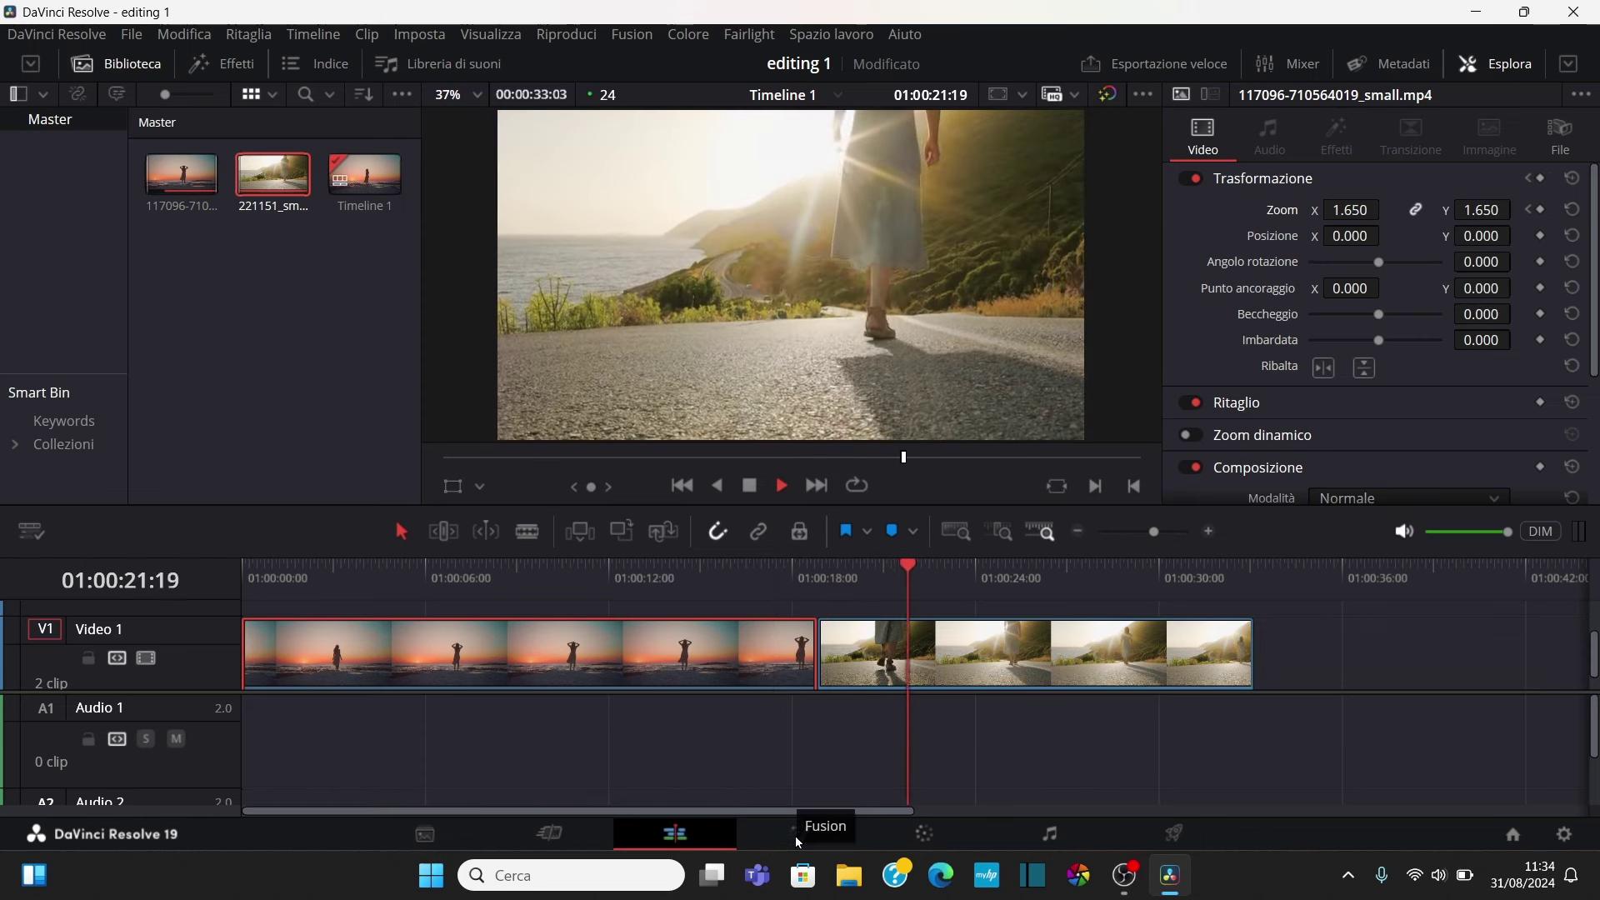
pyautogui.click(751, 487)
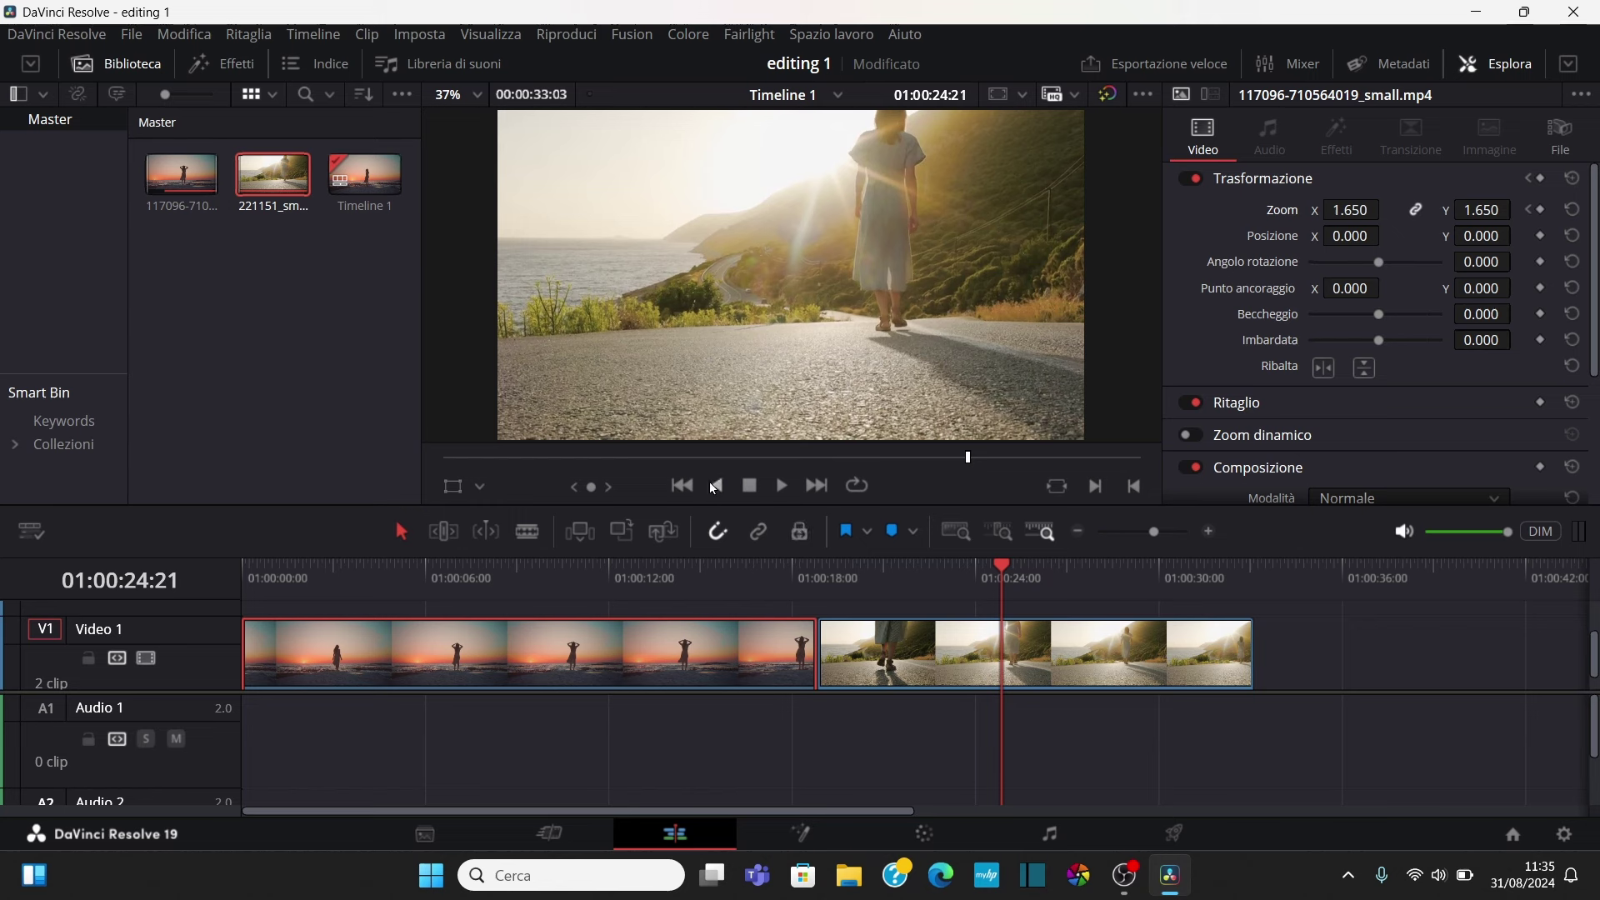
pyautogui.click(679, 483)
pyautogui.click(683, 486)
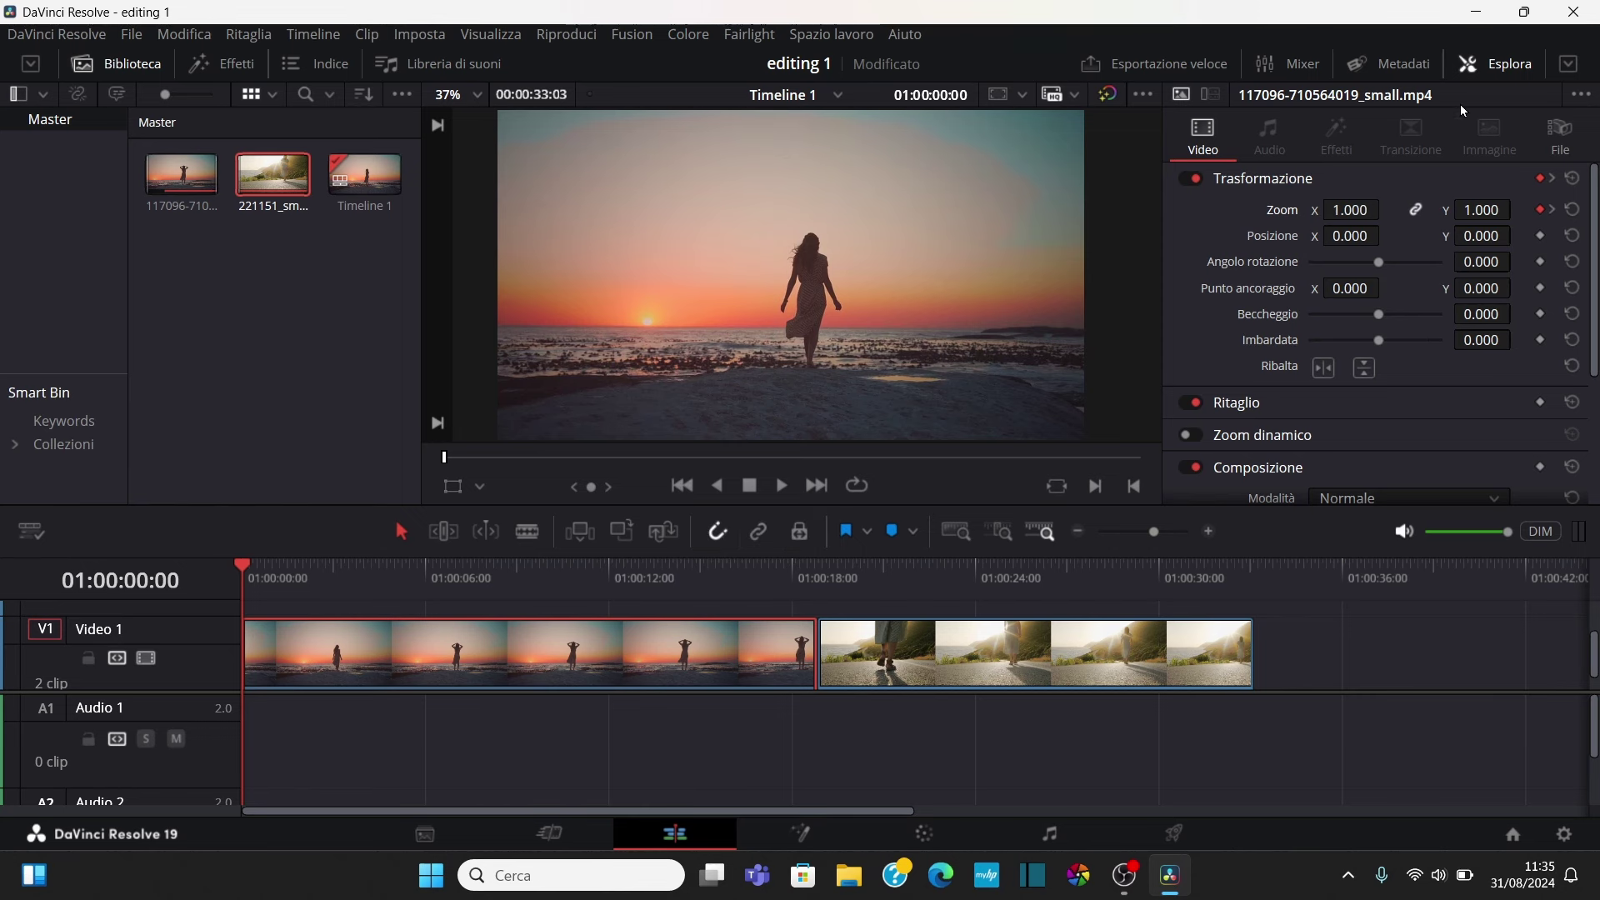
# Close the clip settings, preview the cut, and hide the media pool to widen the viewer
pyautogui.click(1507, 66)
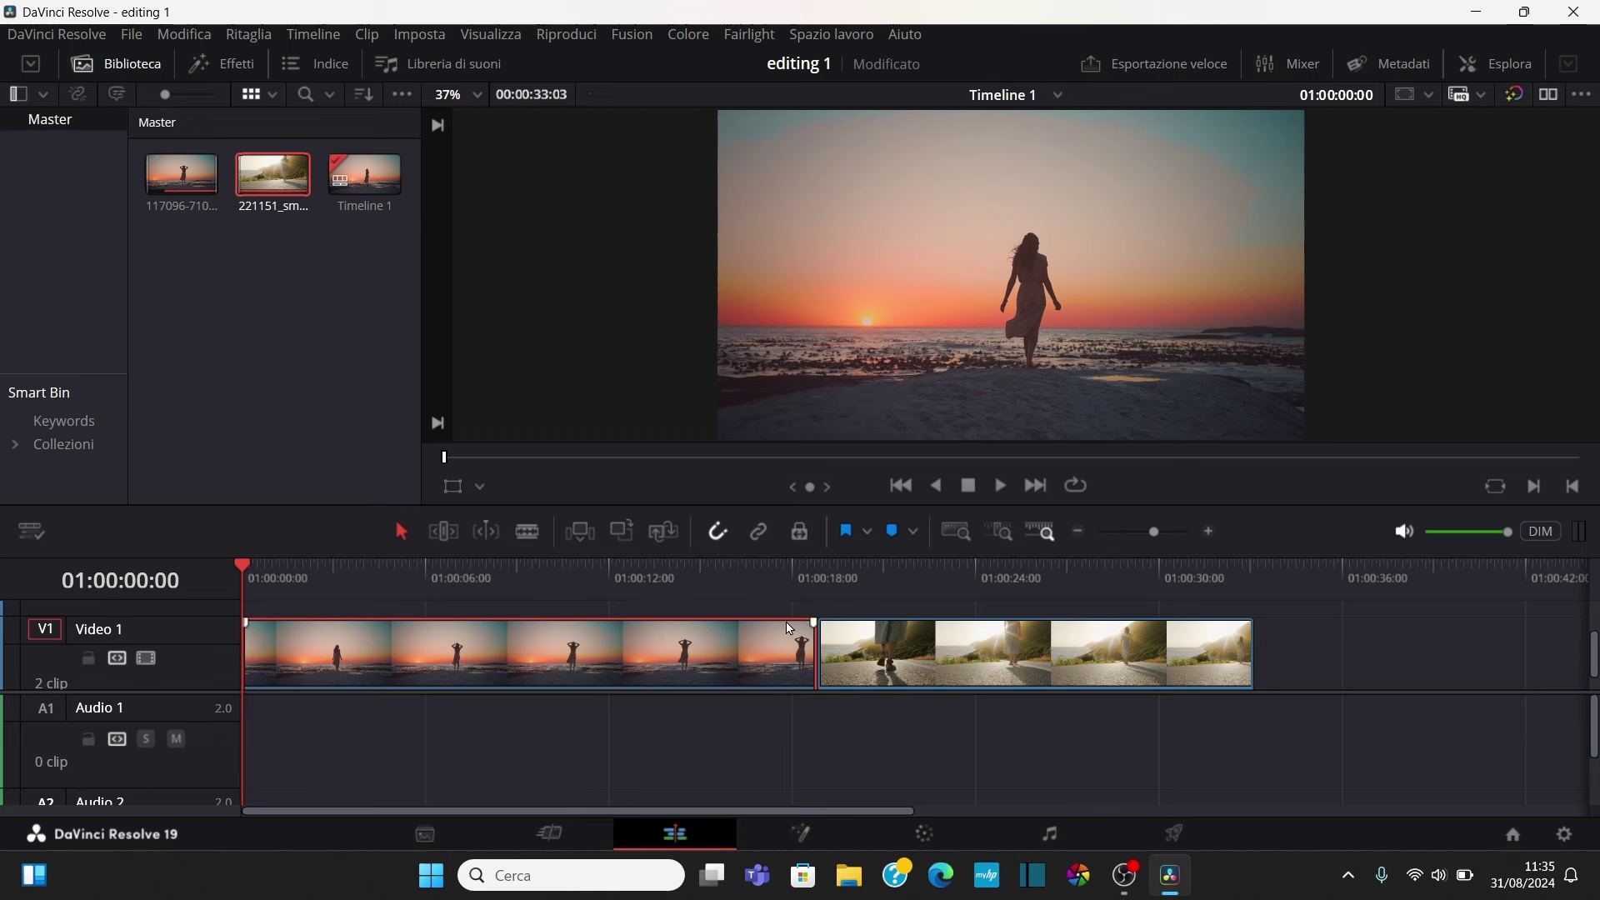
pyautogui.click(791, 575)
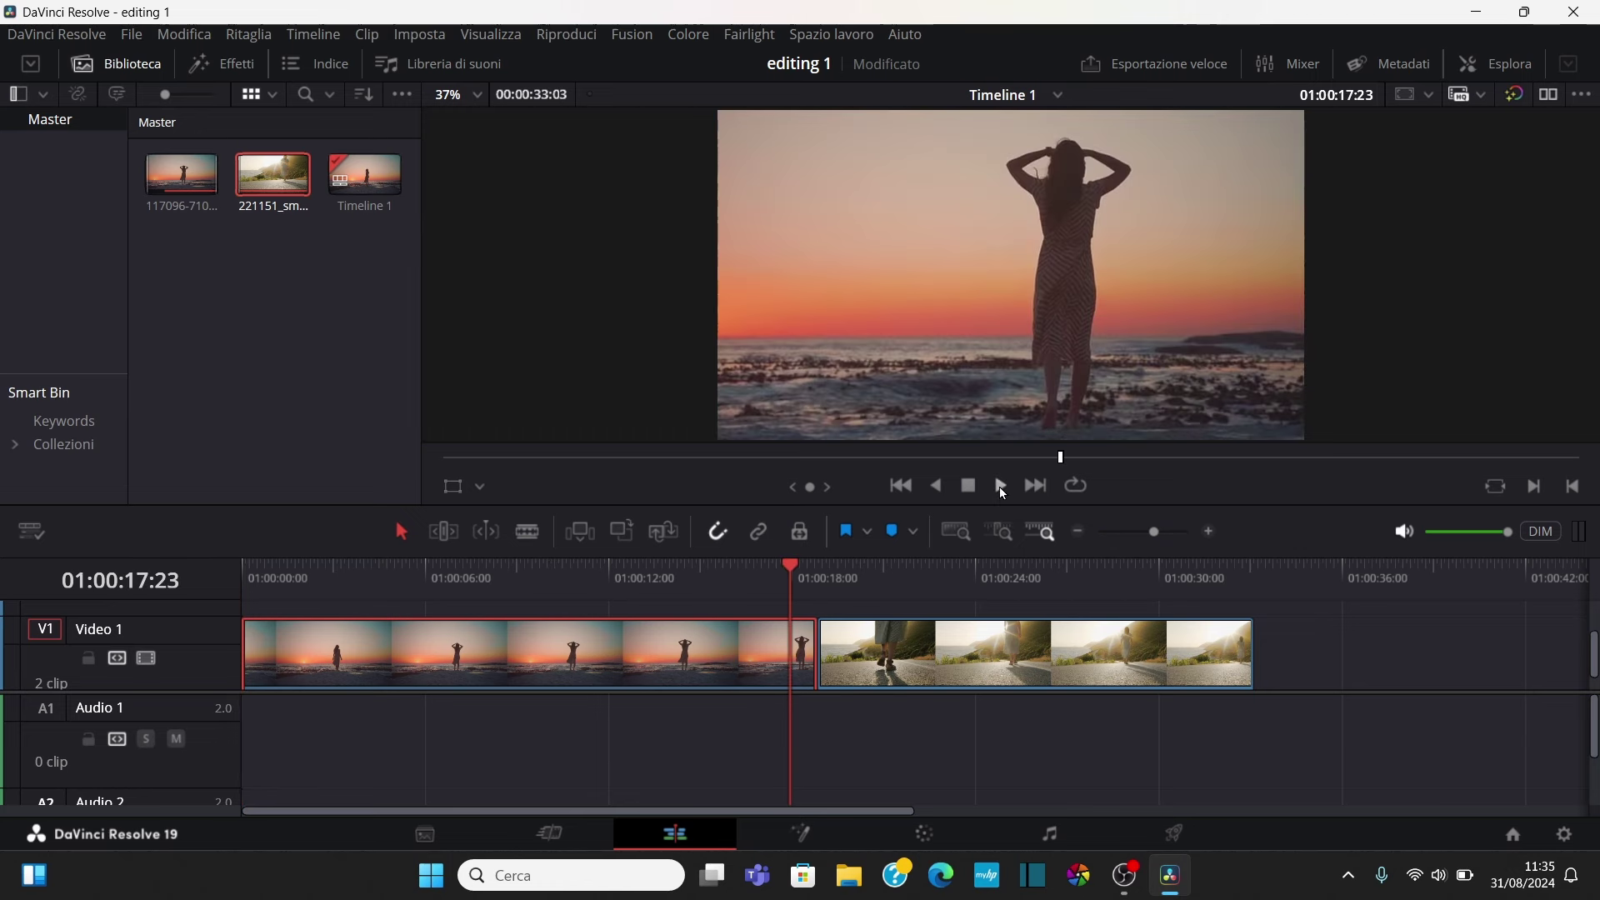
pyautogui.click(1000, 487)
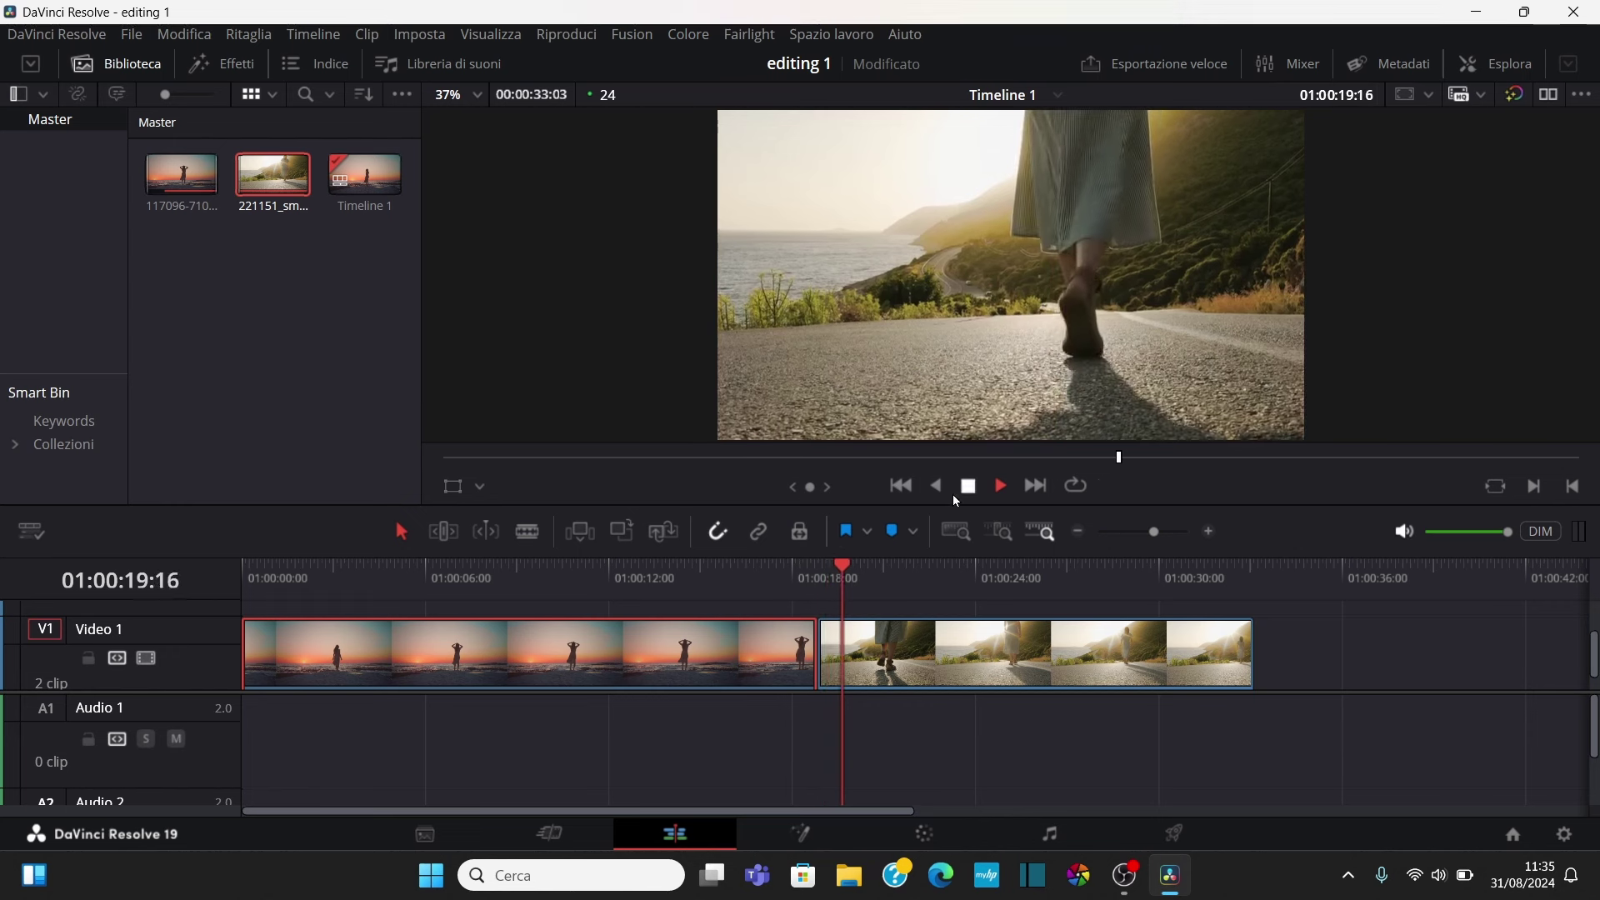
pyautogui.click(960, 487)
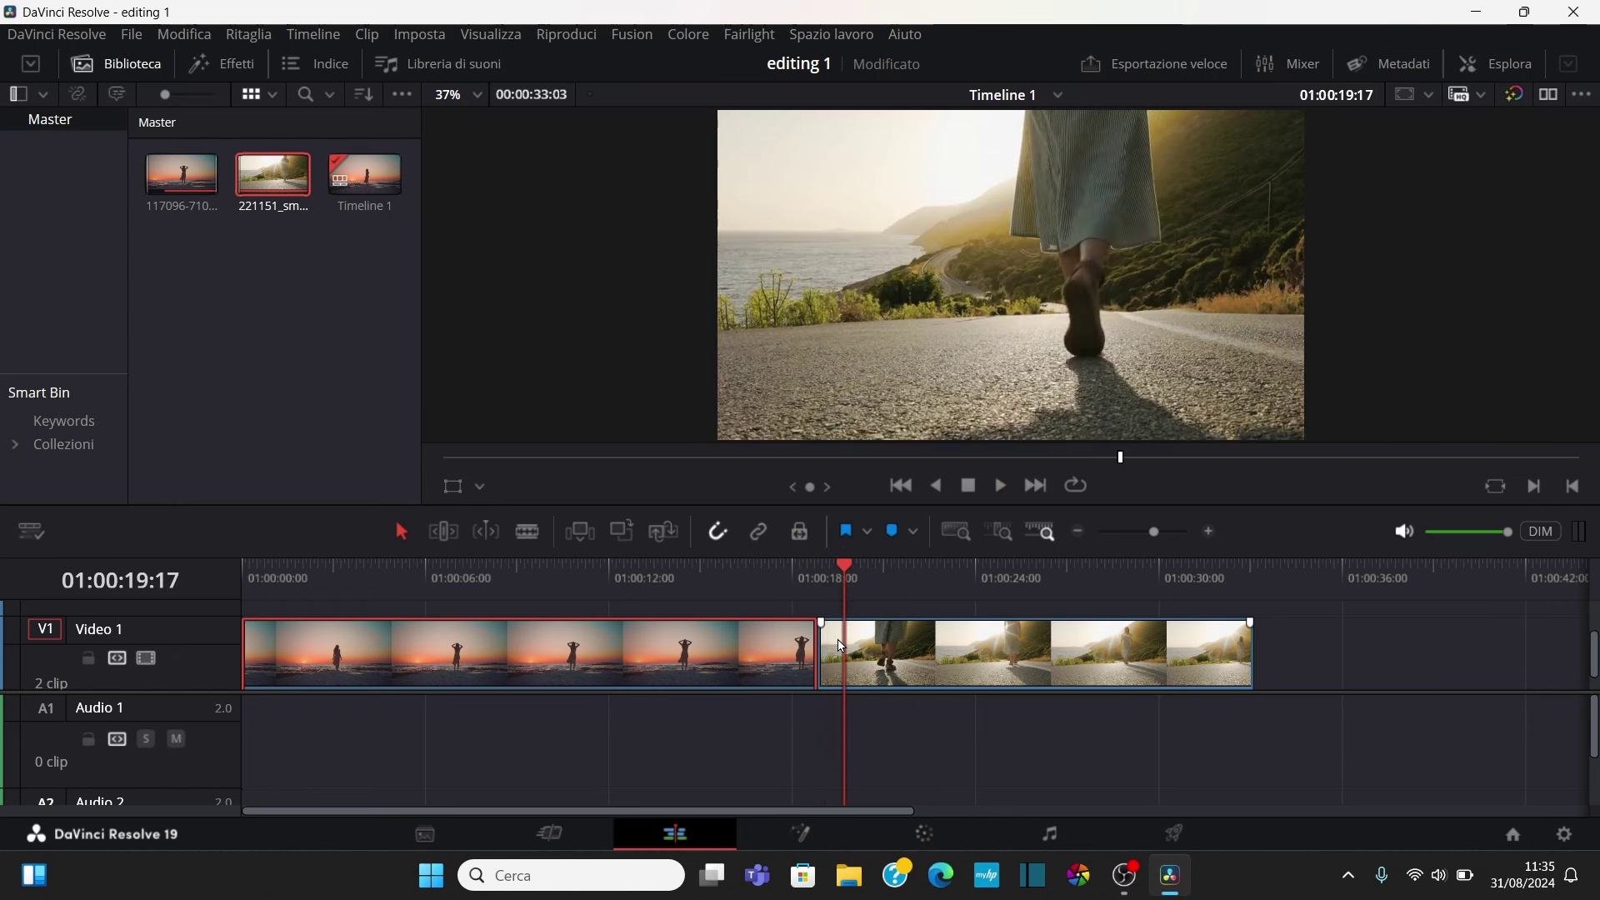
pyautogui.scroll(1, 840, 646)
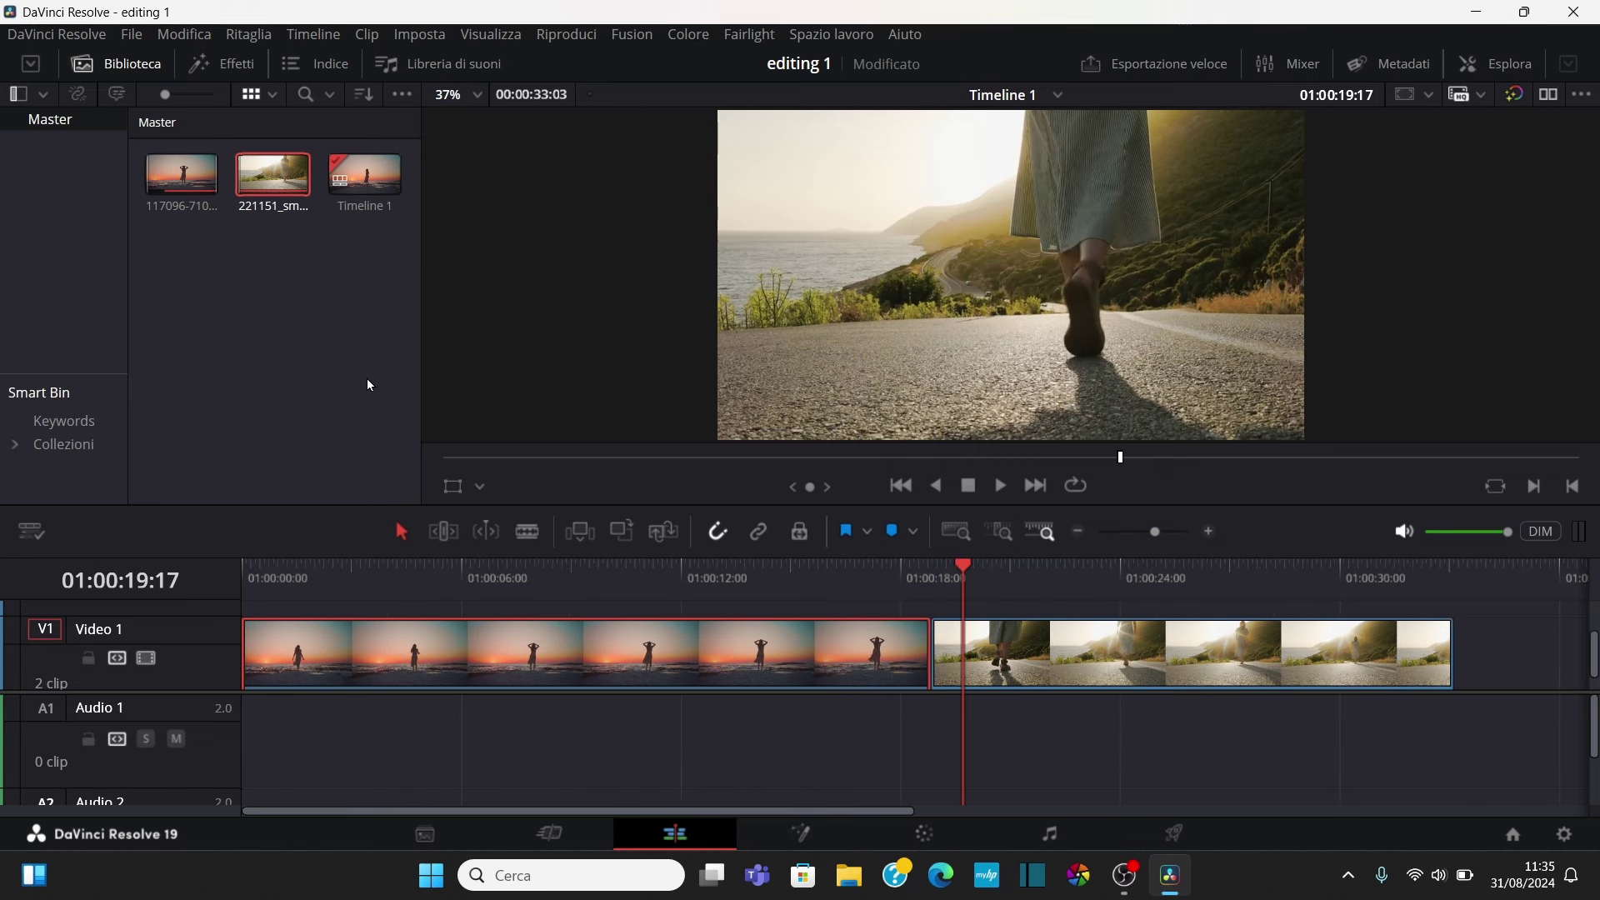
pyautogui.click(118, 63)
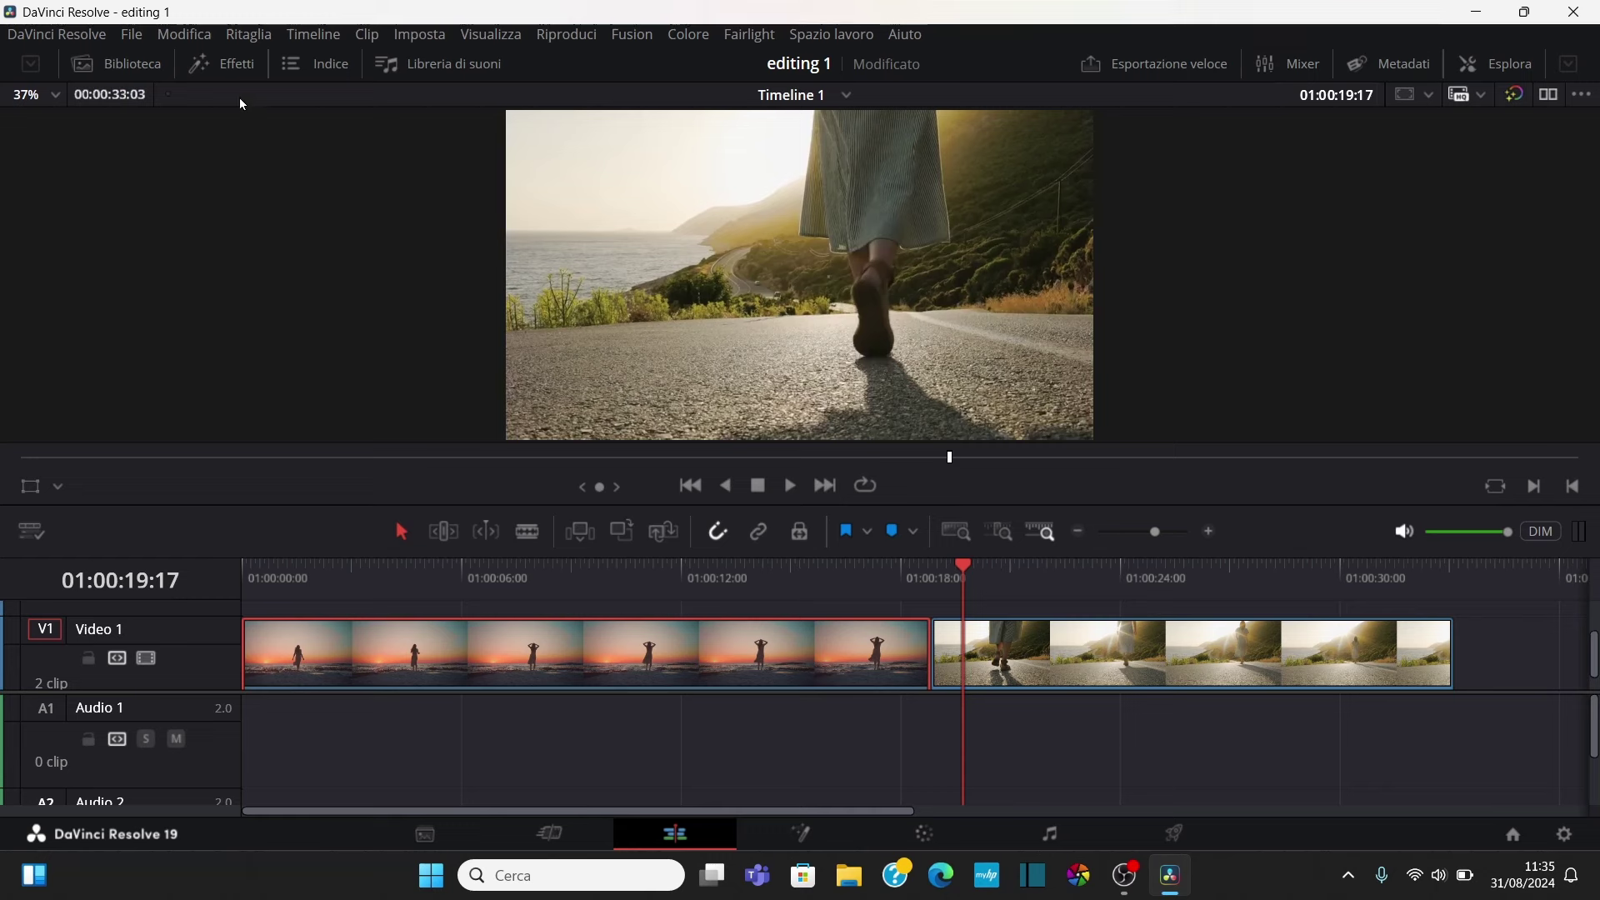
# Show the video transitions in Effects and trial-drag Dissolvenza incrociata to the cut without placing it
pyautogui.click(242, 60)
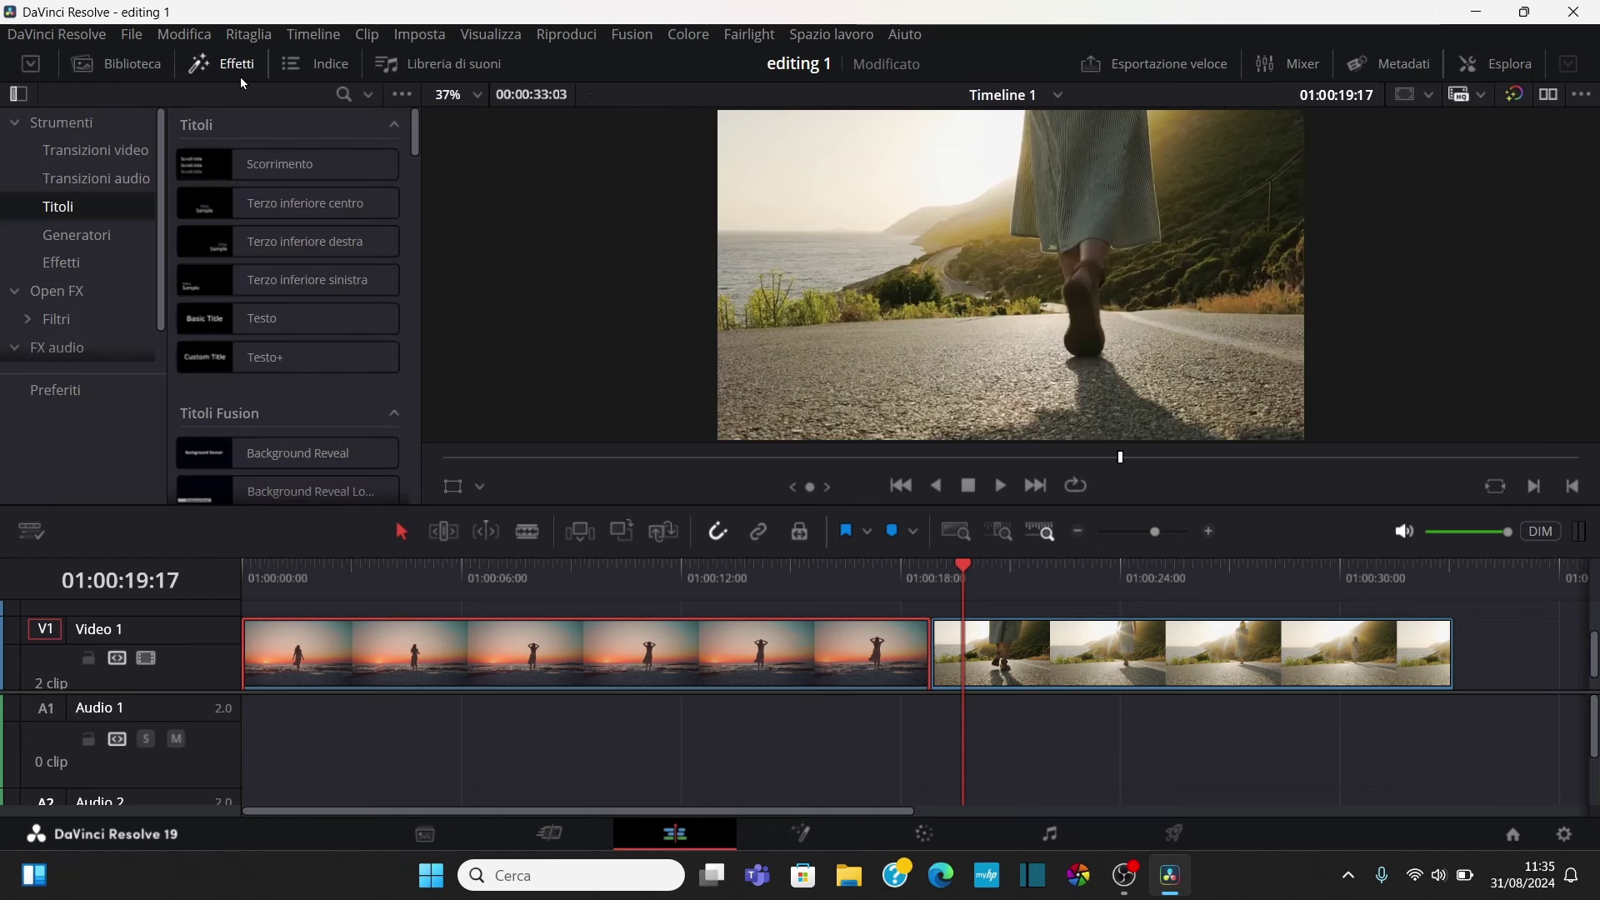
pyautogui.click(94, 148)
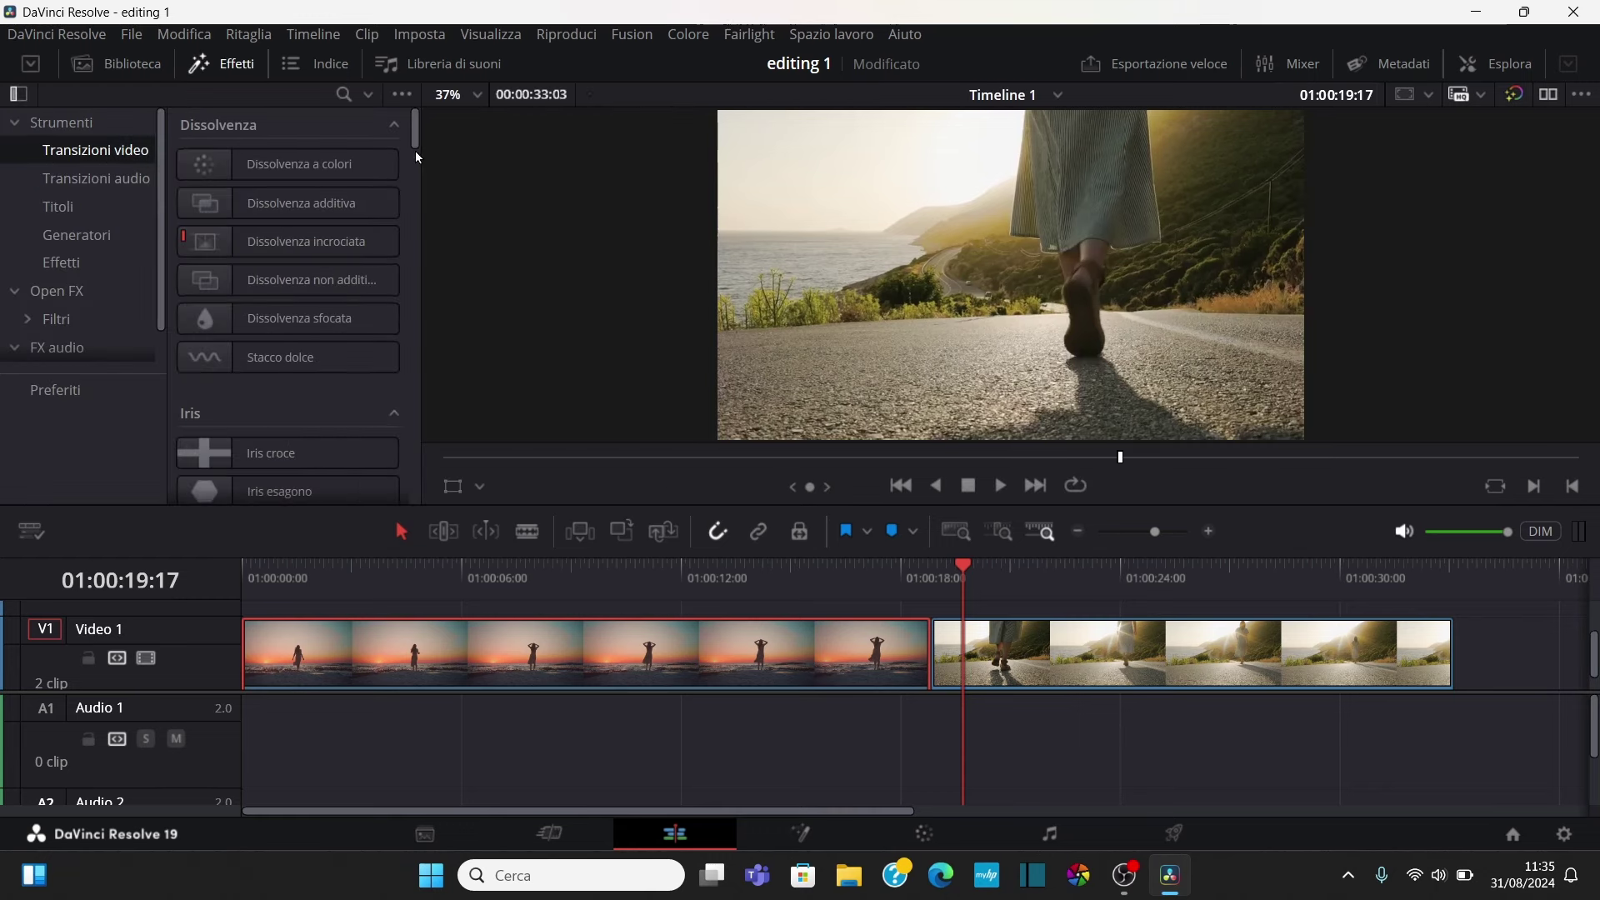
pyautogui.moveTo(415, 136); pyautogui.dragTo(417, 126)
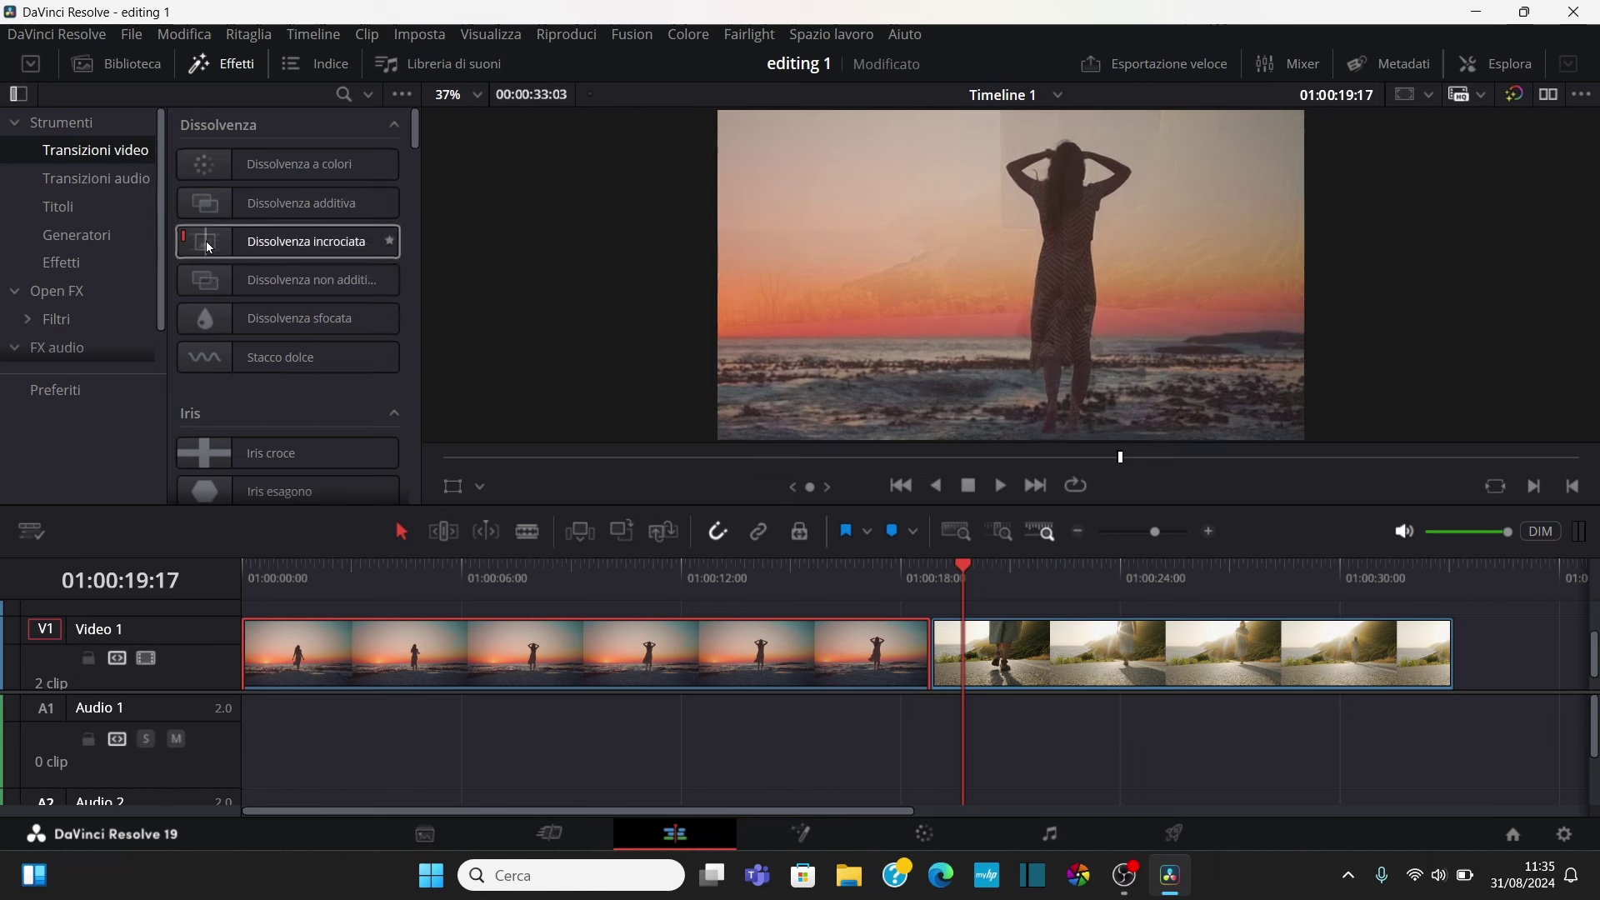
pyautogui.moveTo(207, 248); pyautogui.dragTo(924, 649)
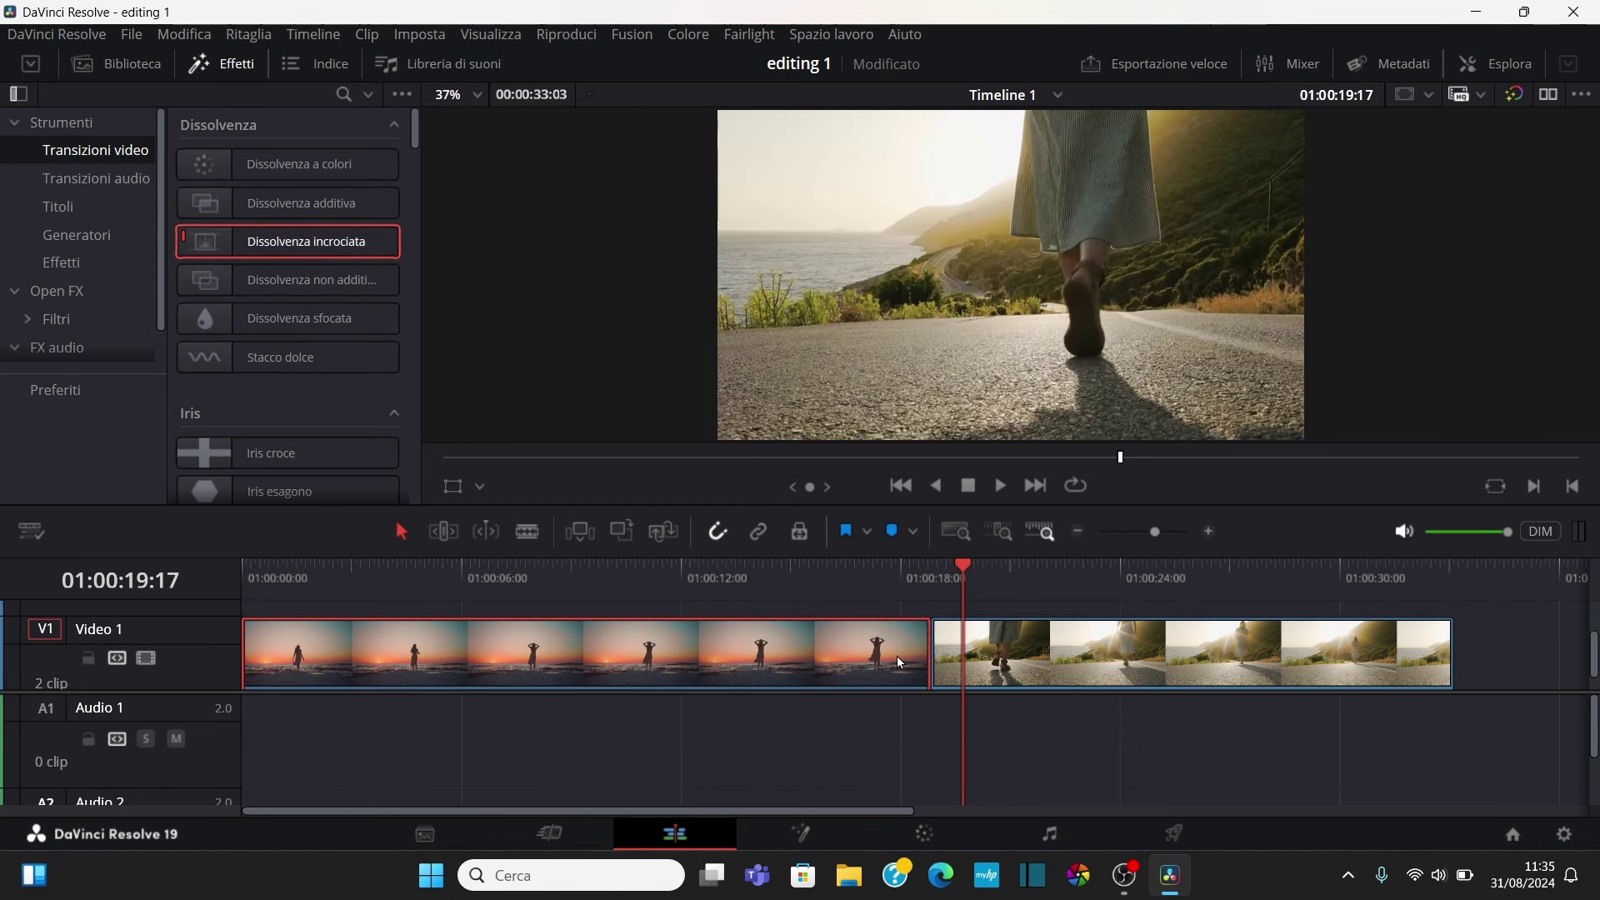
pyautogui.moveTo(923, 648)
pyautogui.mouseDown()
pyautogui.moveTo(198, 252)
pyautogui.moveTo(947, 679)
pyautogui.moveTo(953, 664)
pyautogui.mouseUp()
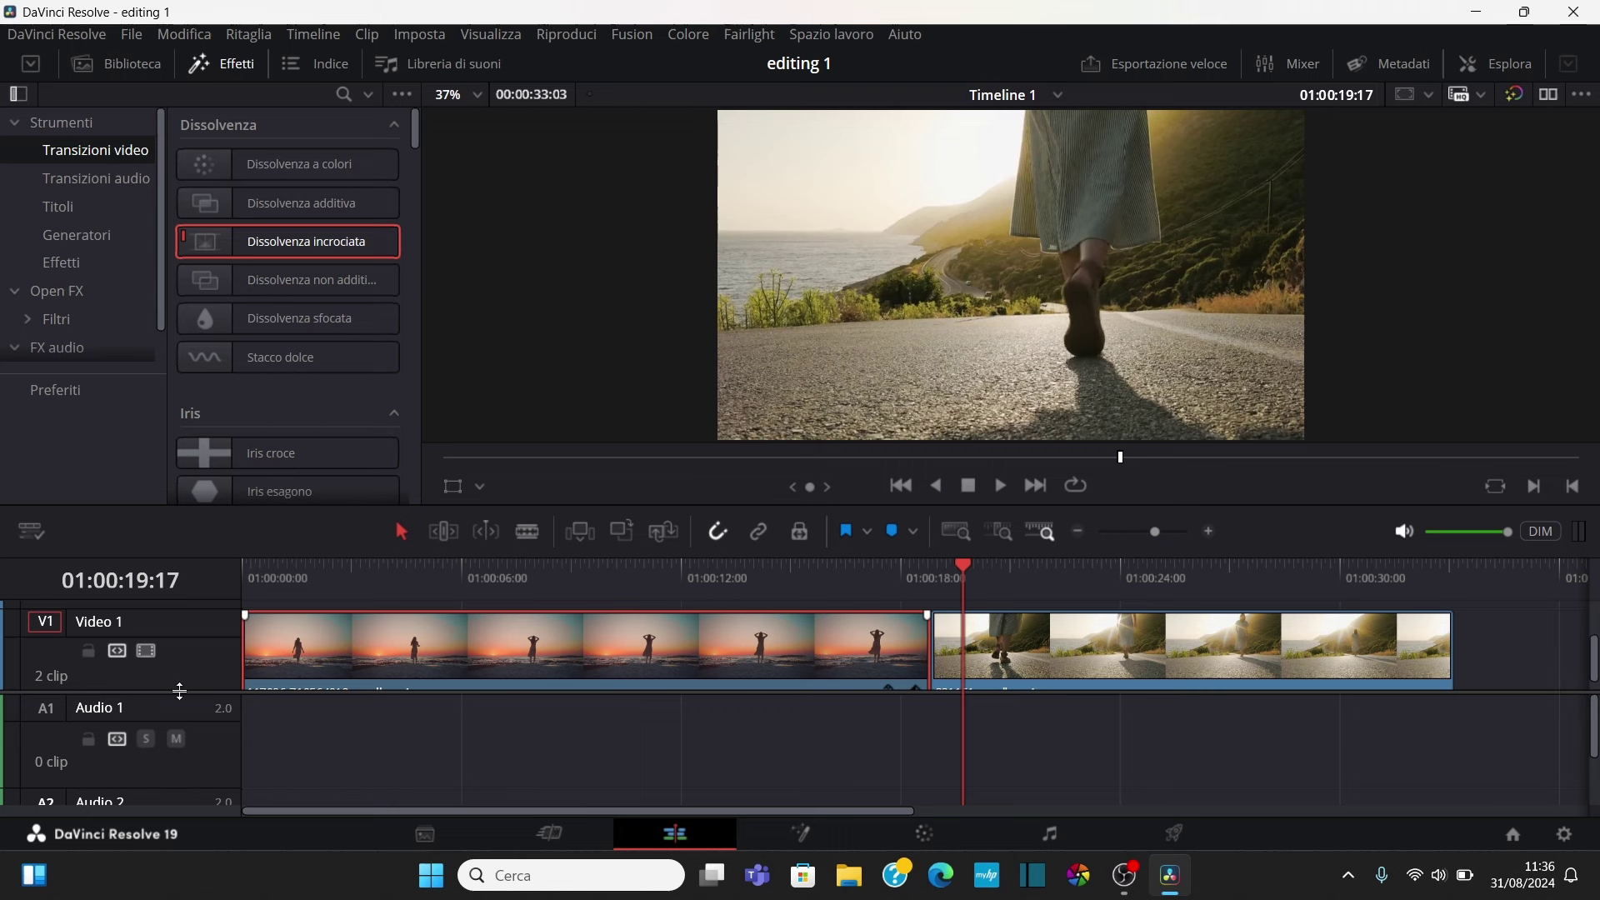
# Enlarge the V1 track to show clip names and trim two seconds off the road clip's head
pyautogui.moveTo(179, 691); pyautogui.dragTo(184, 715)
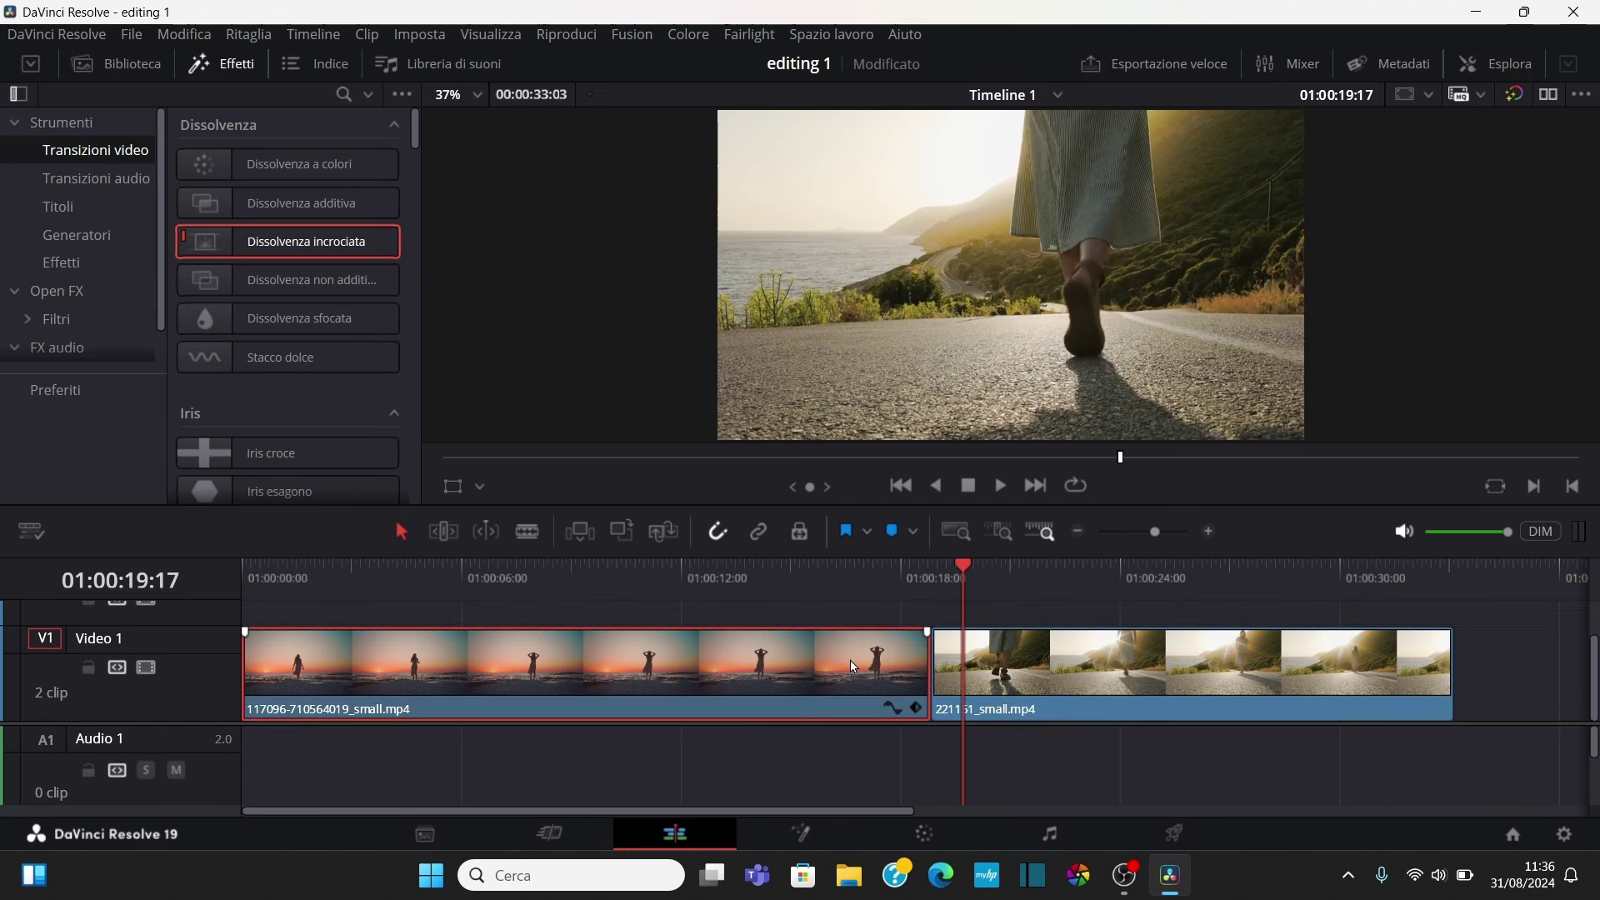
pyautogui.moveTo(1038, 675)
pyautogui.mouseDown()
pyautogui.moveTo(1019, 675)
pyautogui.moveTo(1047, 673)
pyautogui.mouseUp()
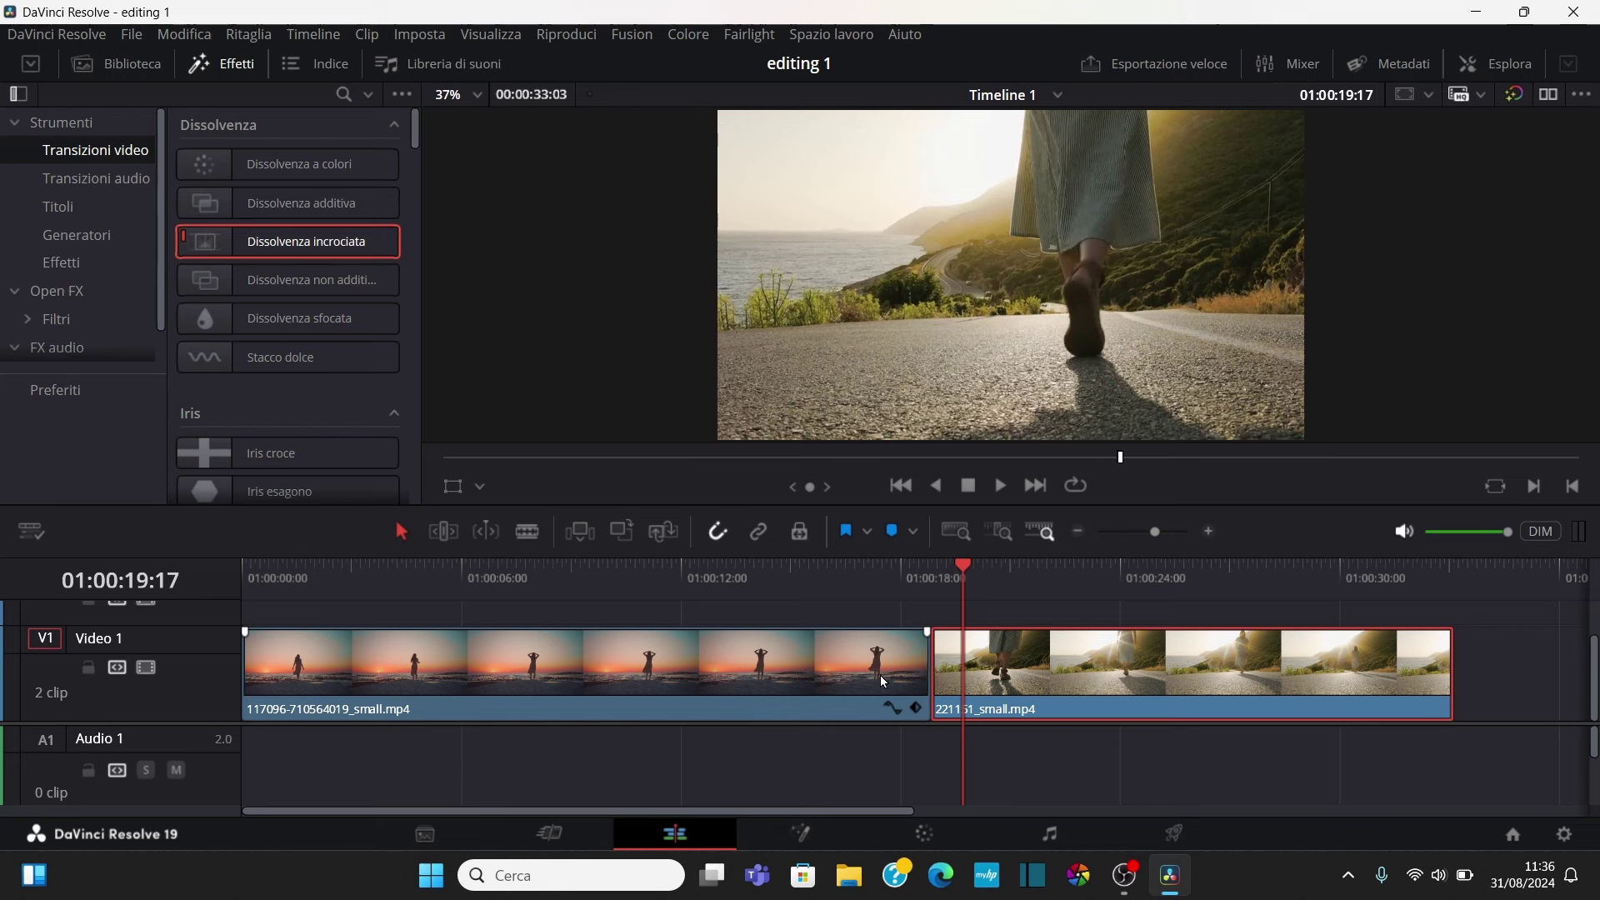
pyautogui.click(446, 537)
pyautogui.moveTo(940, 677); pyautogui.dragTo(965, 676)
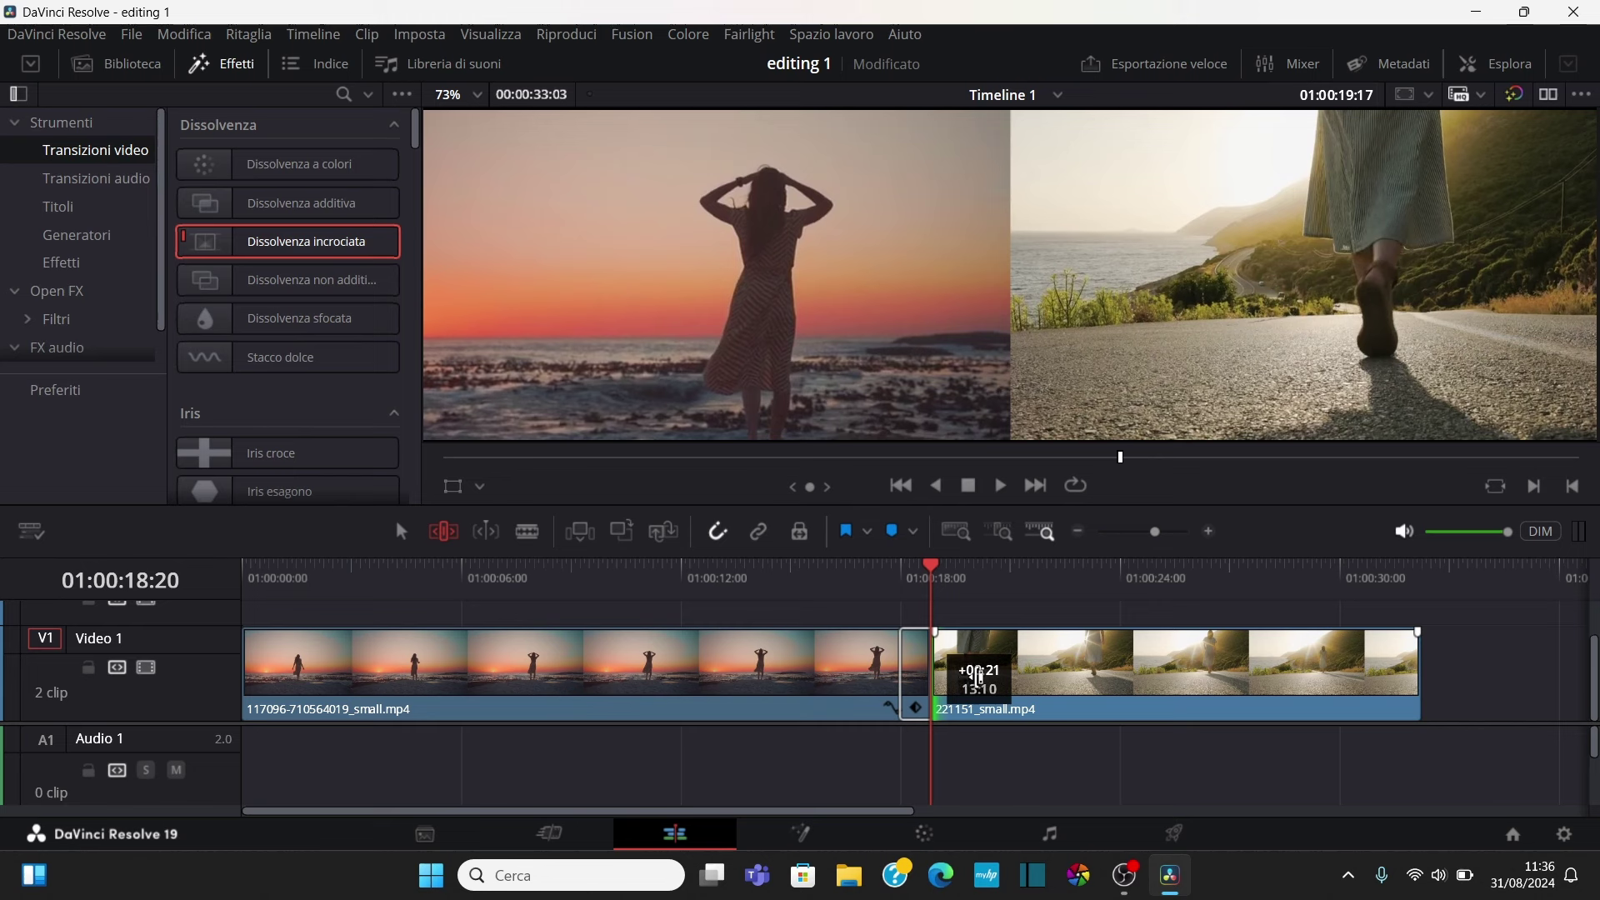
pyautogui.moveTo(979, 676); pyautogui.dragTo(1013, 673)
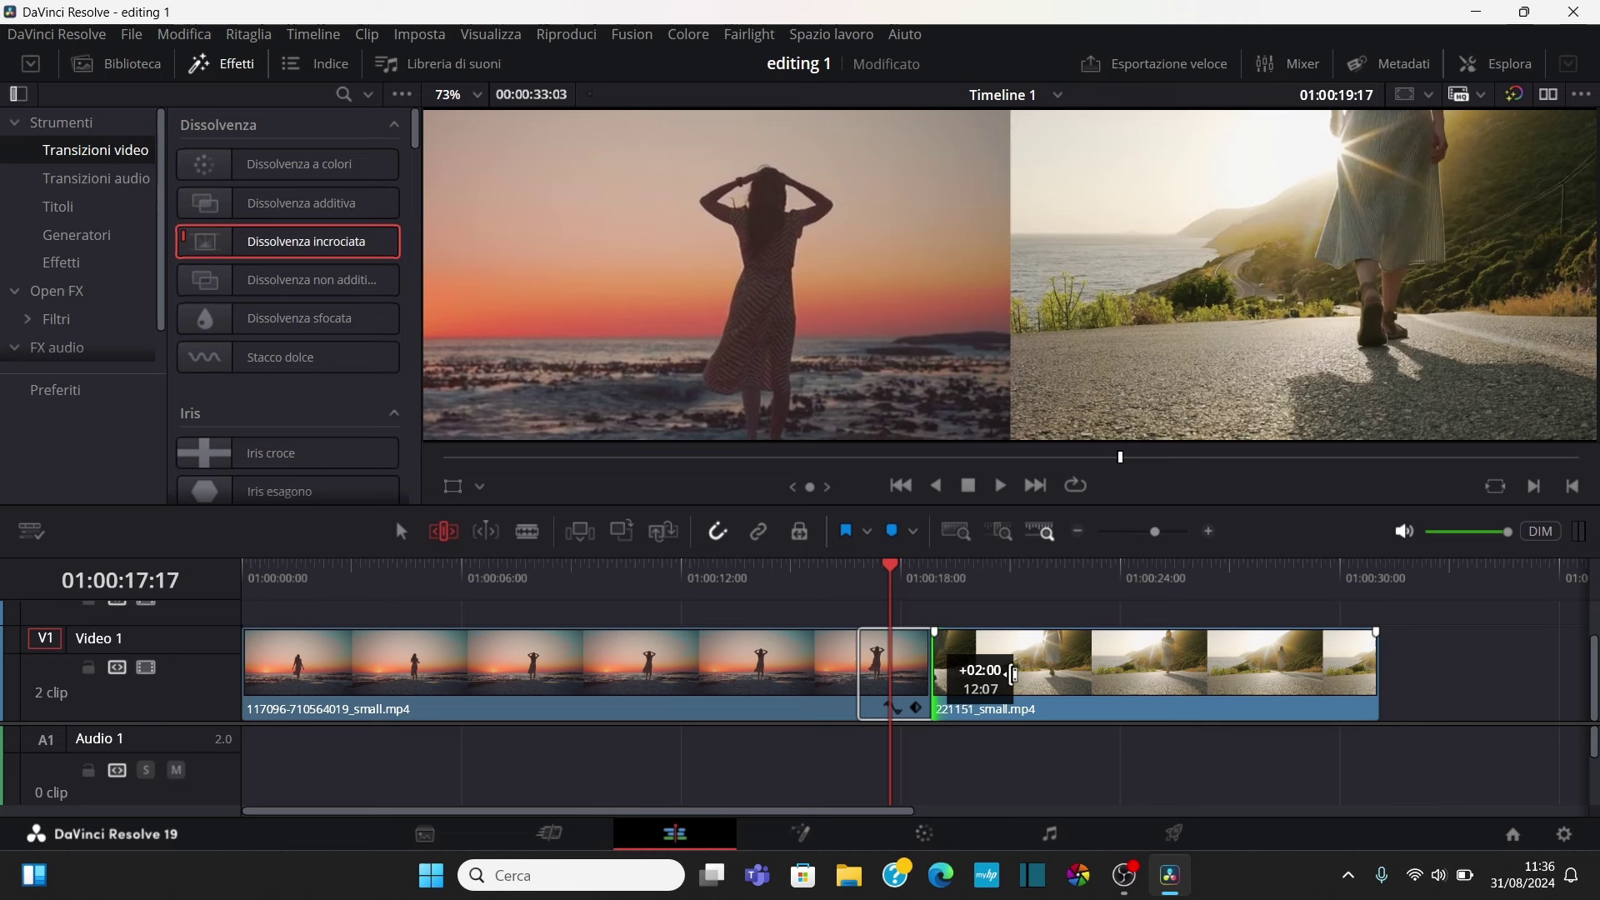
pyautogui.moveTo(1012, 674); pyautogui.dragTo(1013, 674)
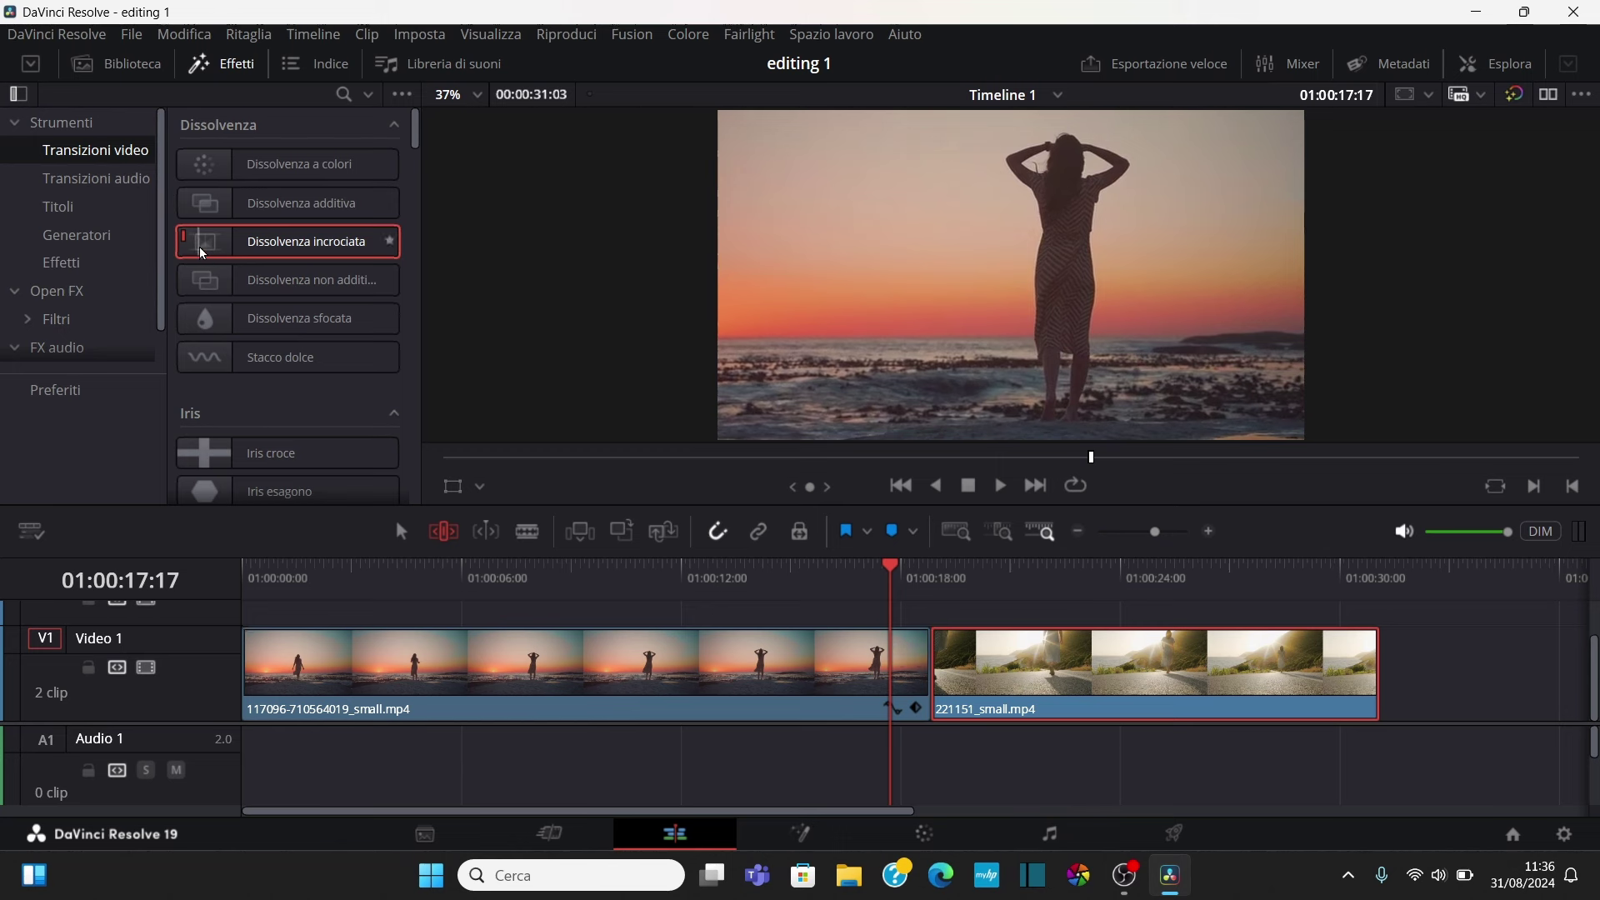
# Place Dissolvenza incrociata on the cut between the clips and play it back
pyautogui.moveTo(202, 252); pyautogui.dragTo(904, 667)
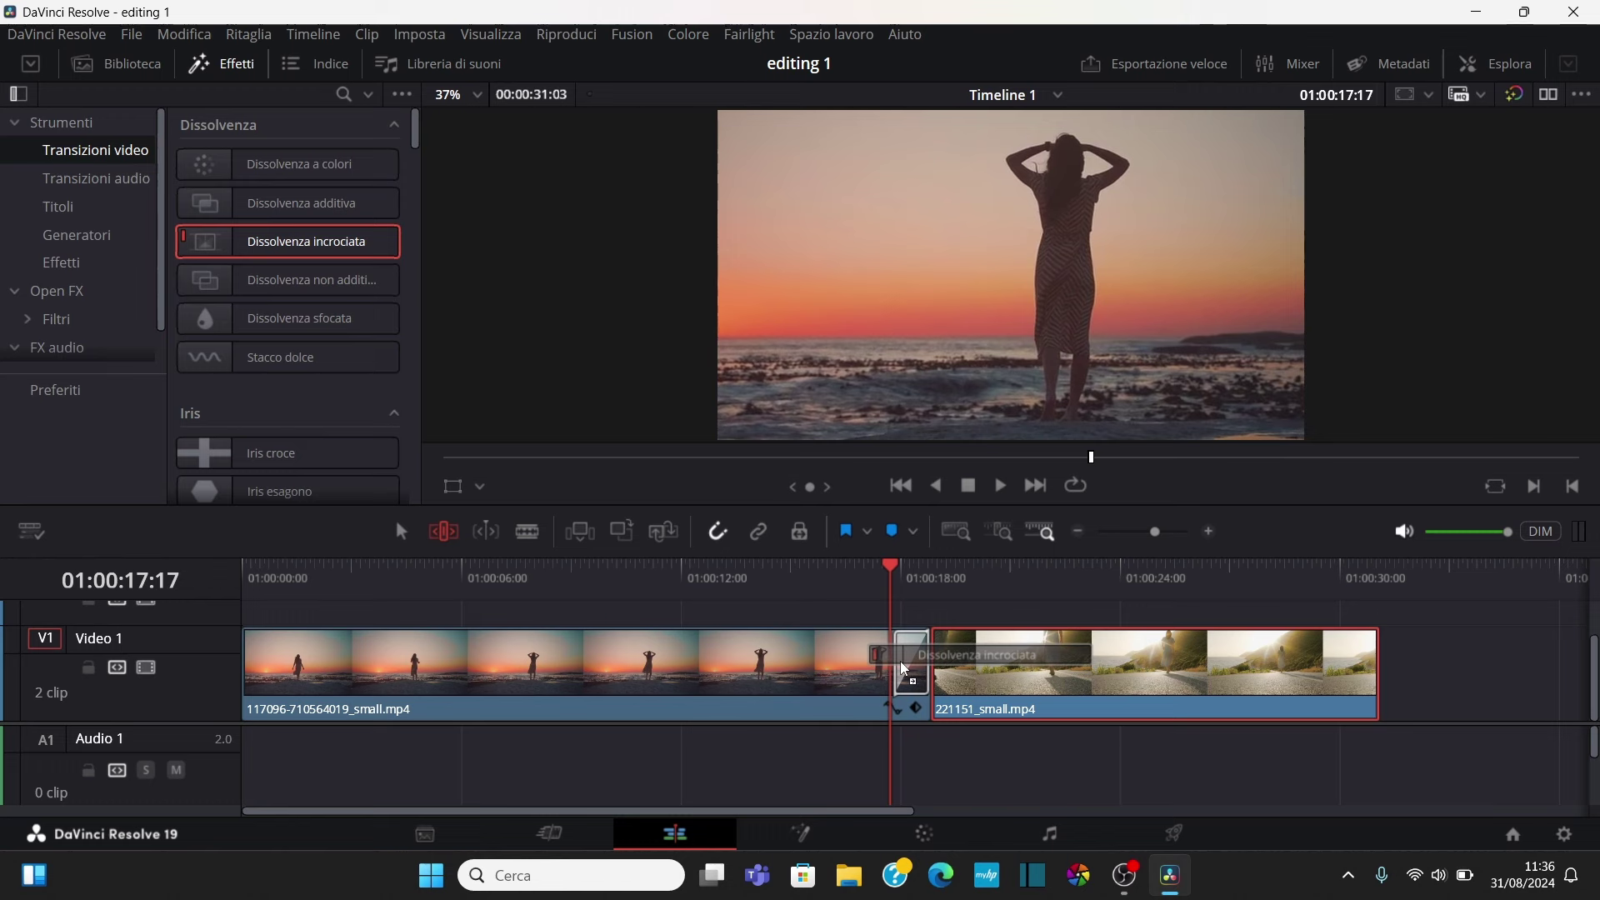
pyautogui.moveTo(905, 666); pyautogui.dragTo(904, 667)
pyautogui.click(843, 569)
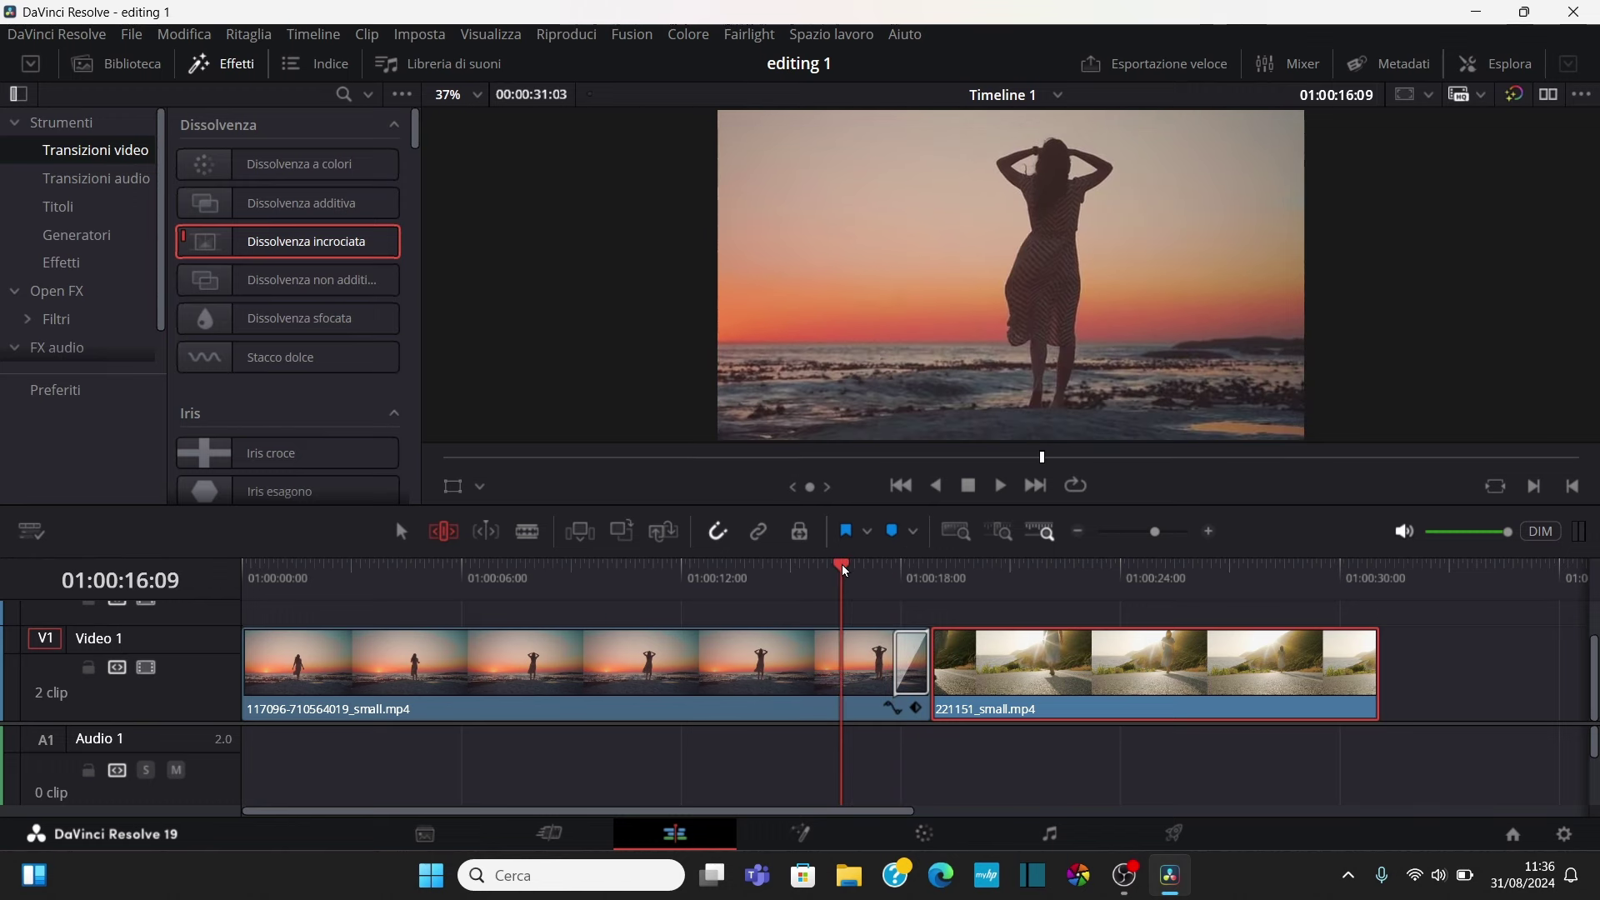
pyautogui.press('space')
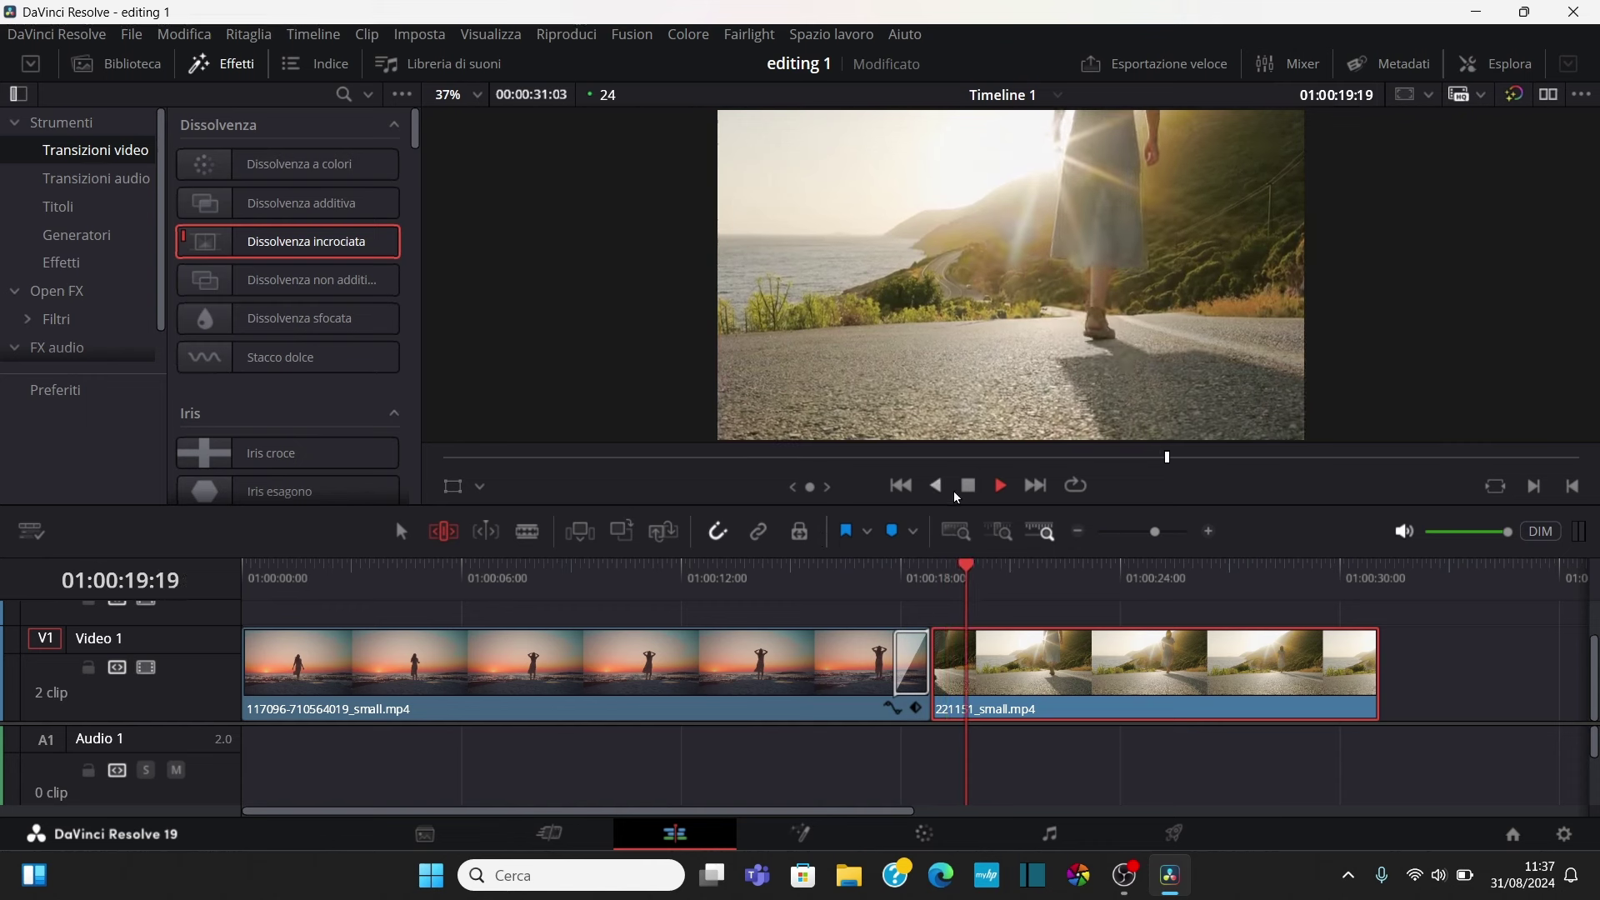
pyautogui.press('space')
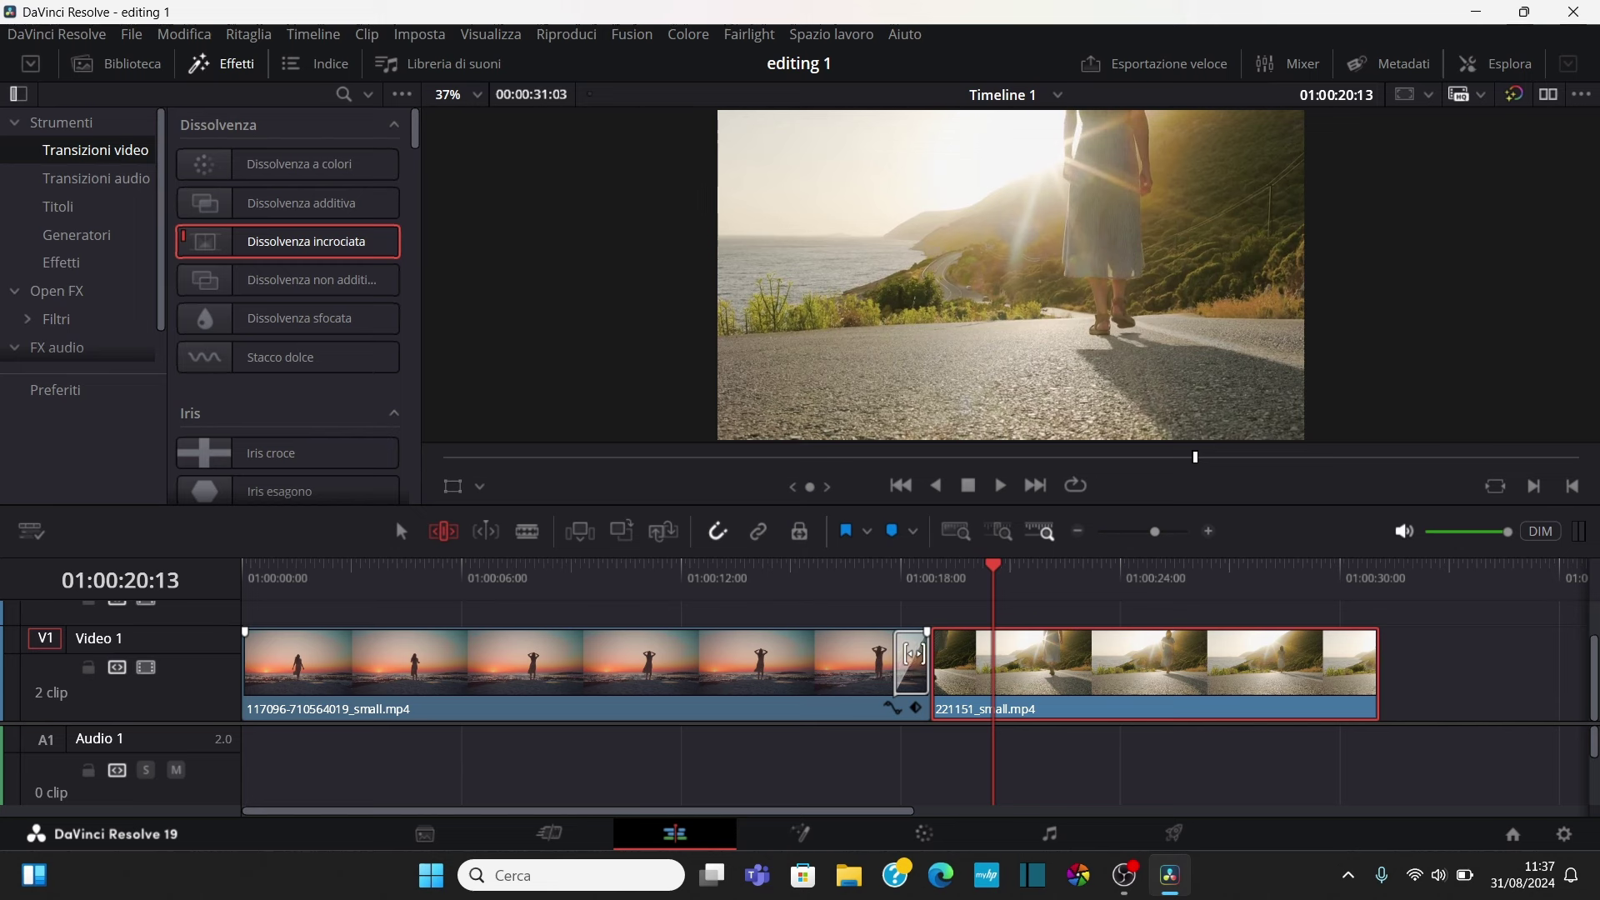
# Select the cross dissolve on the cut and delete it
pyautogui.click(910, 663)
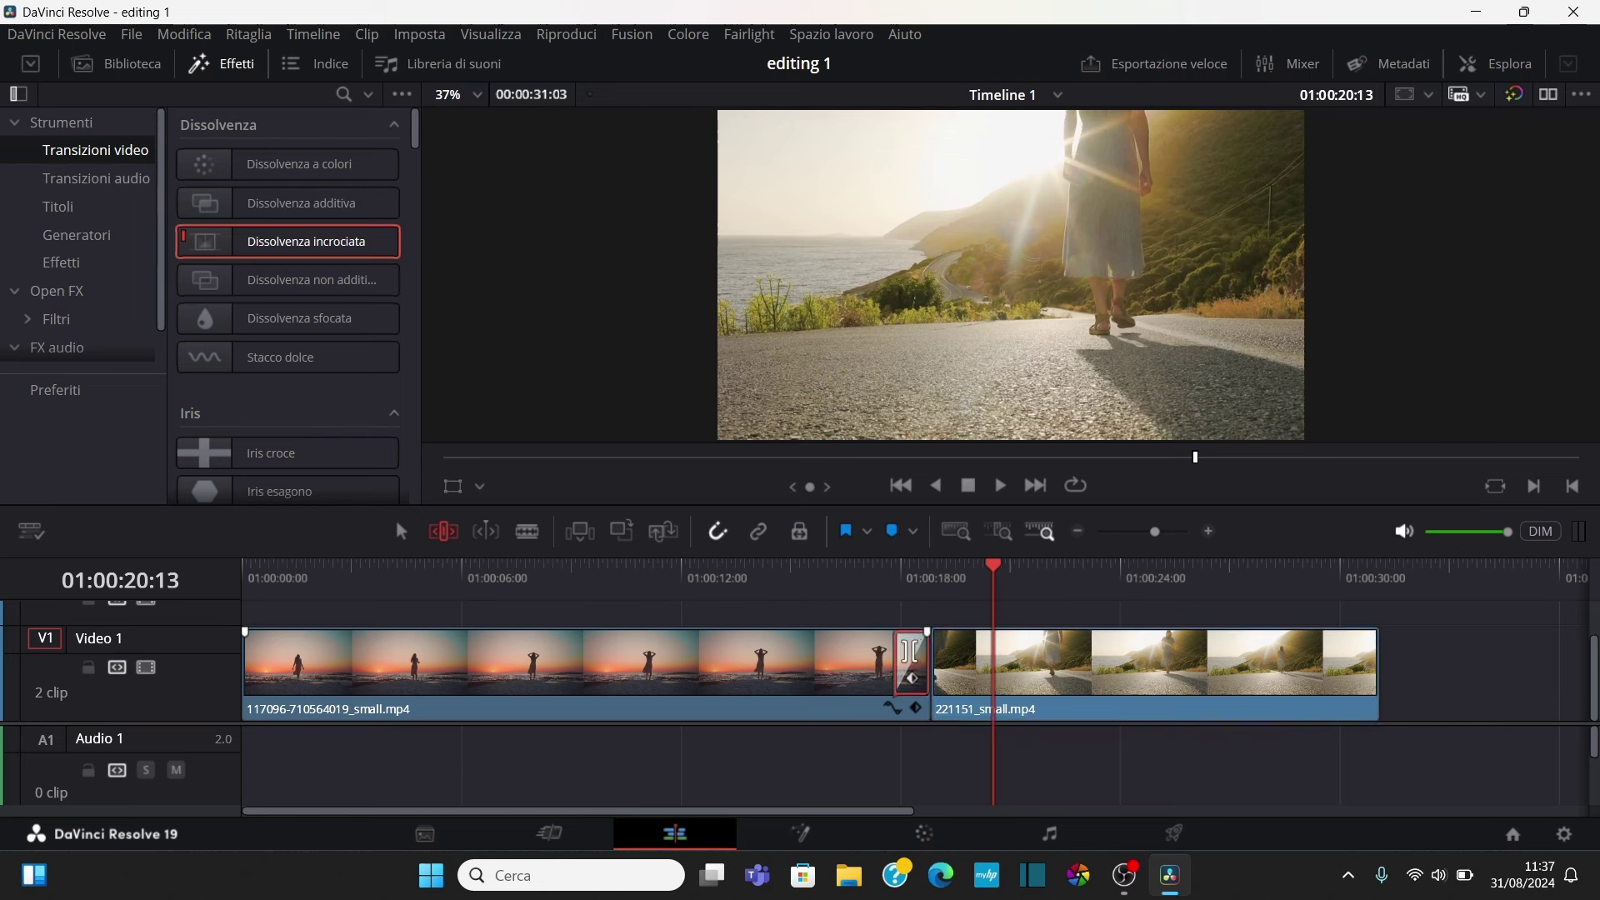
pyautogui.press('Delete')
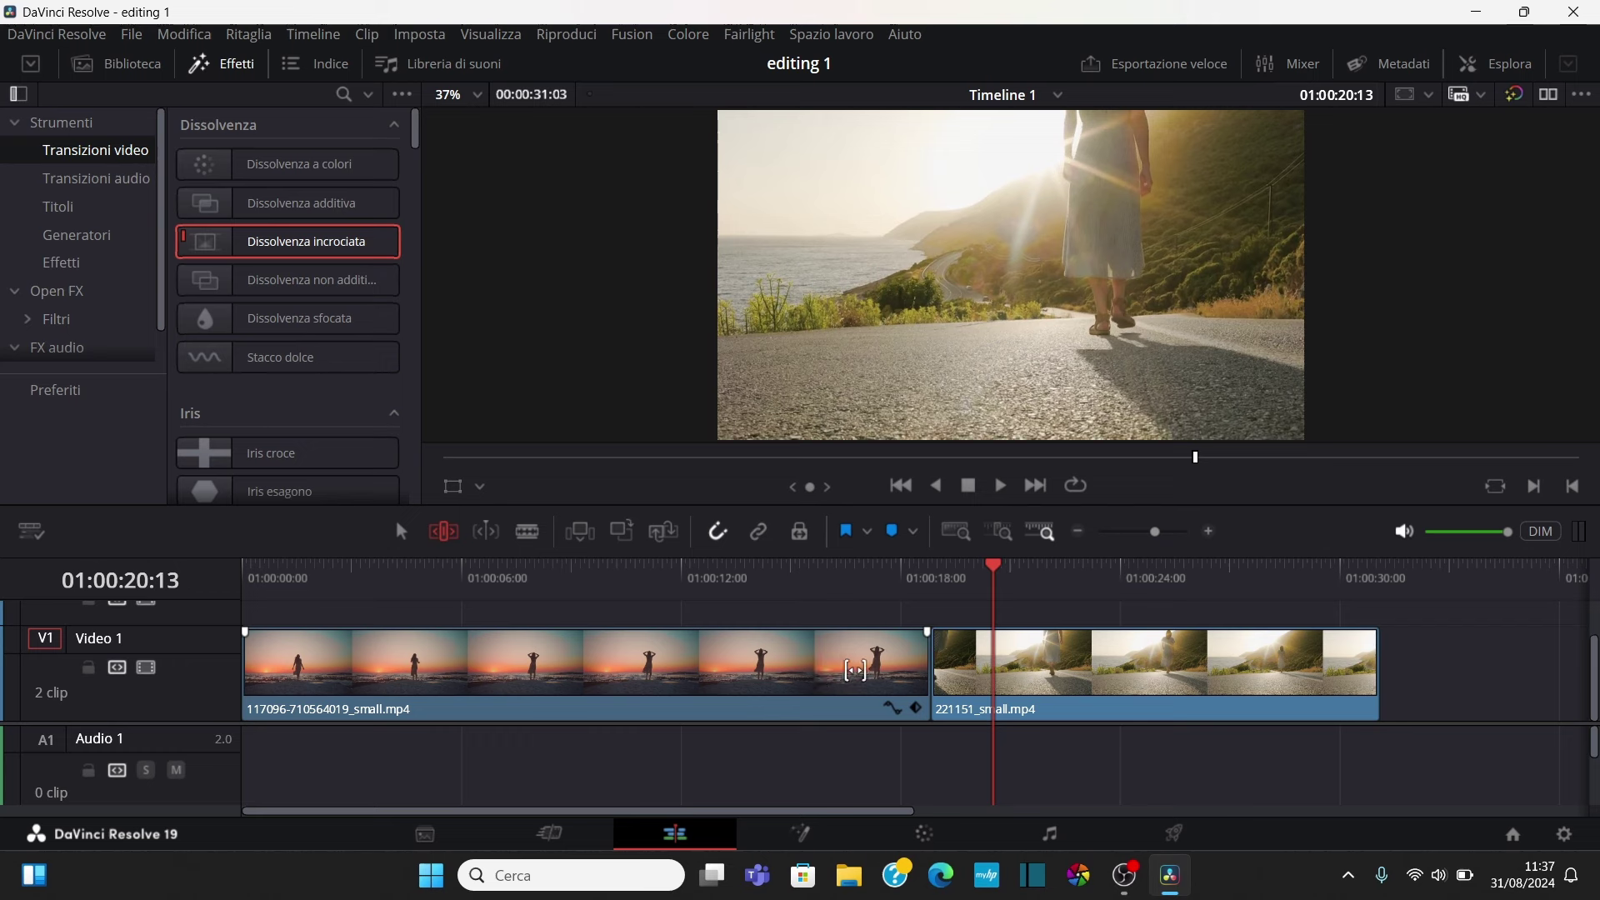
# Shorten the sunset clip's end by two seconds to 00:00:29:03, adding then undoing a Ctrl+T transition
pyautogui.click(871, 653)
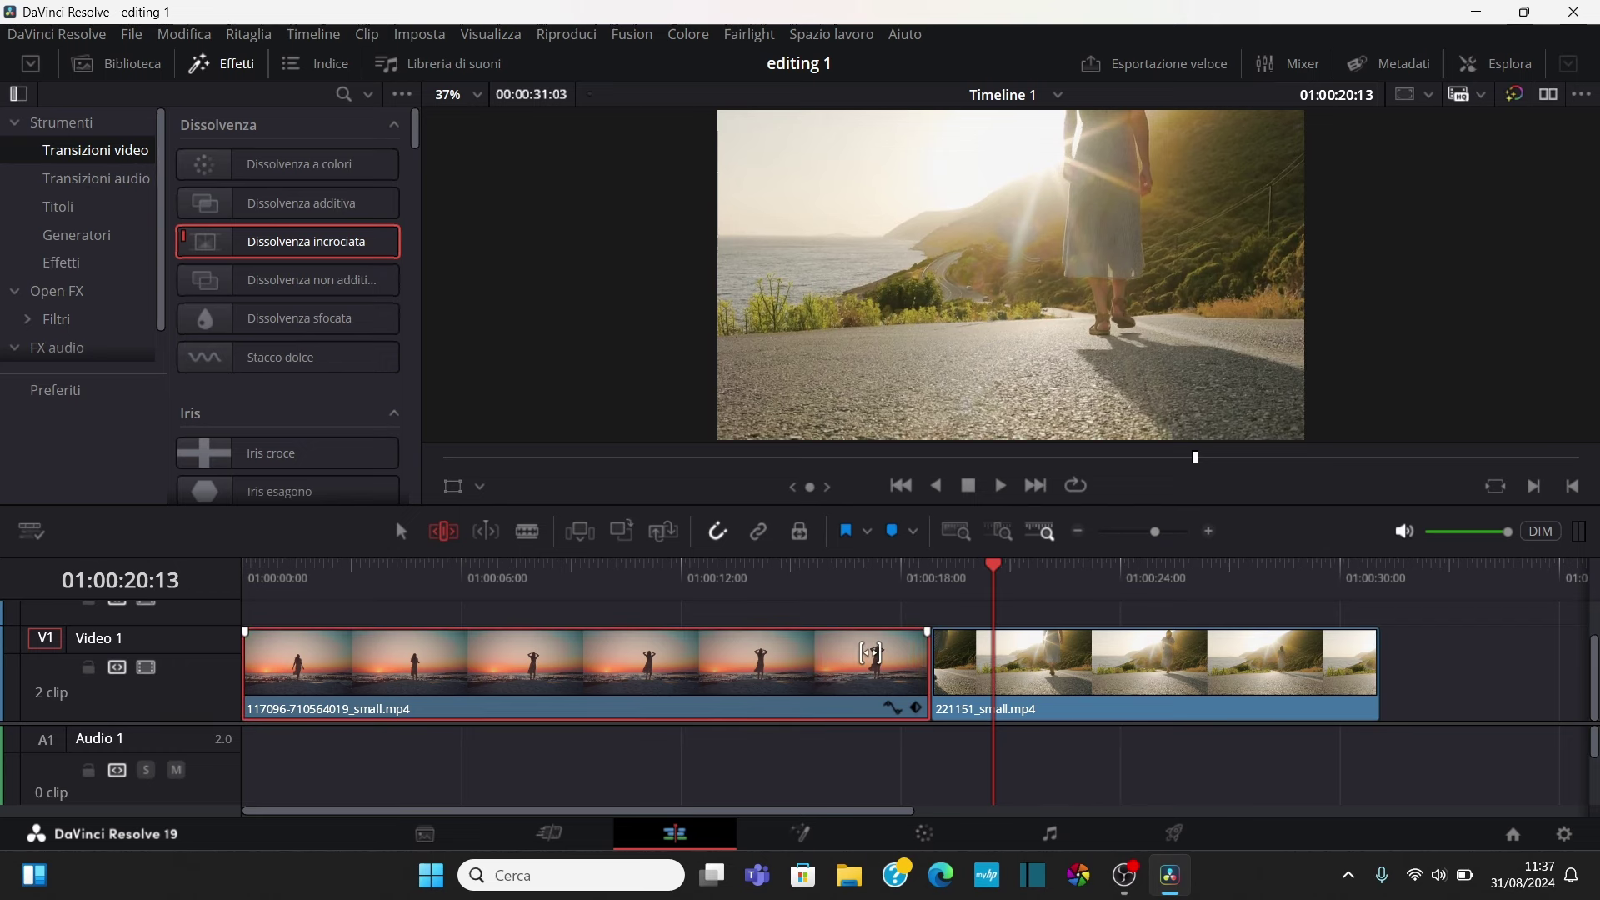
pyautogui.moveTo(923, 654); pyautogui.dragTo(858, 661)
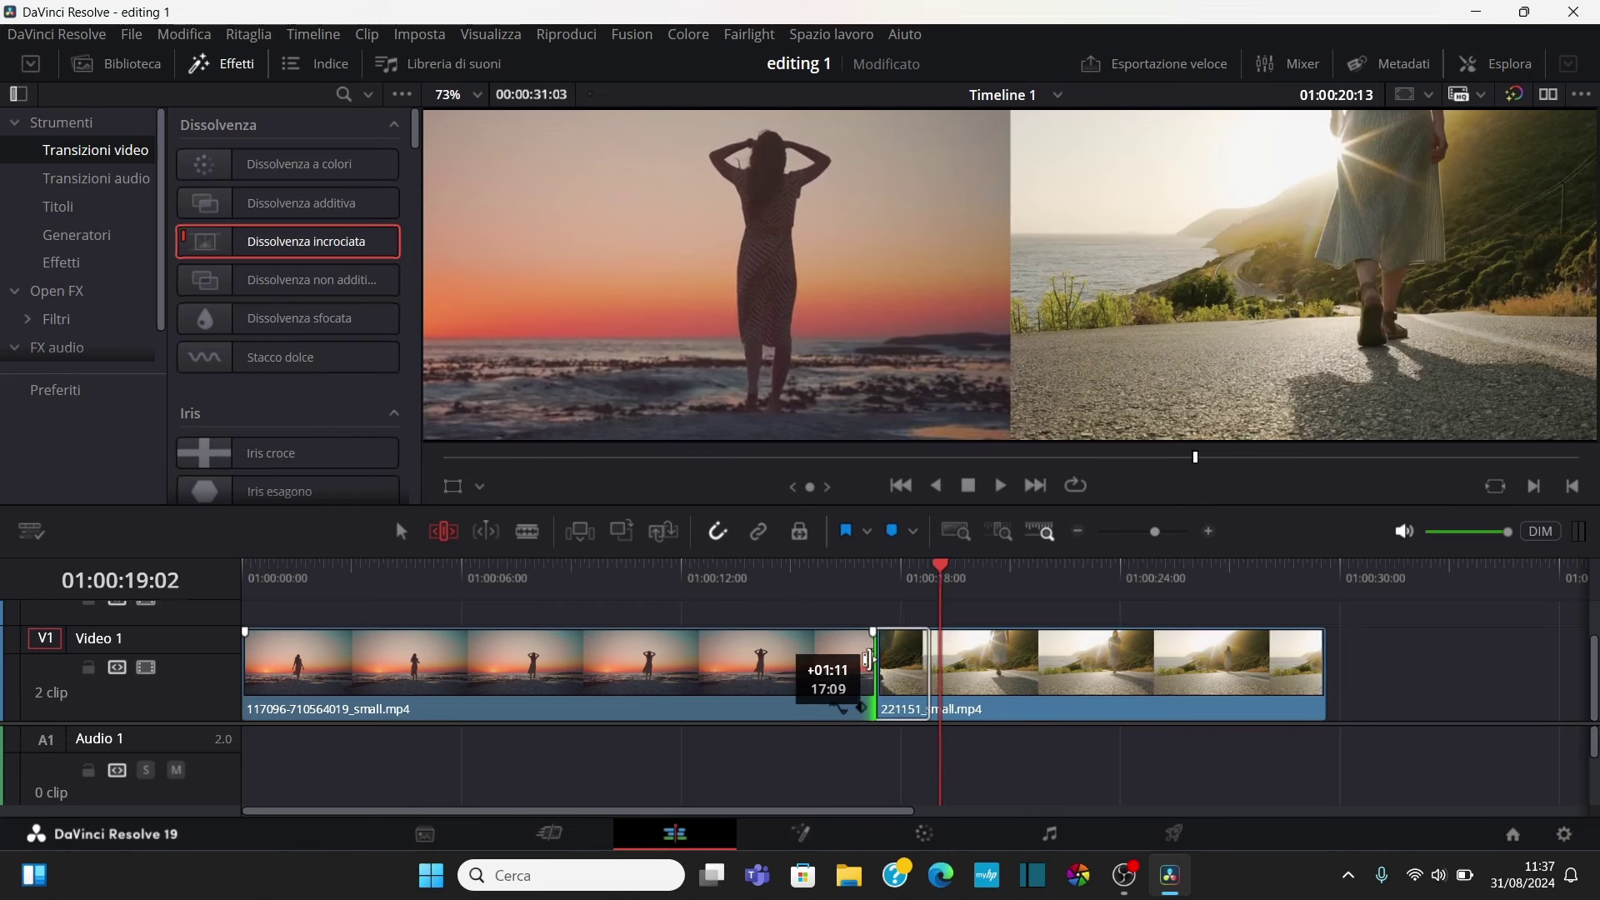
pyautogui.moveTo(859, 660); pyautogui.dragTo(854, 661)
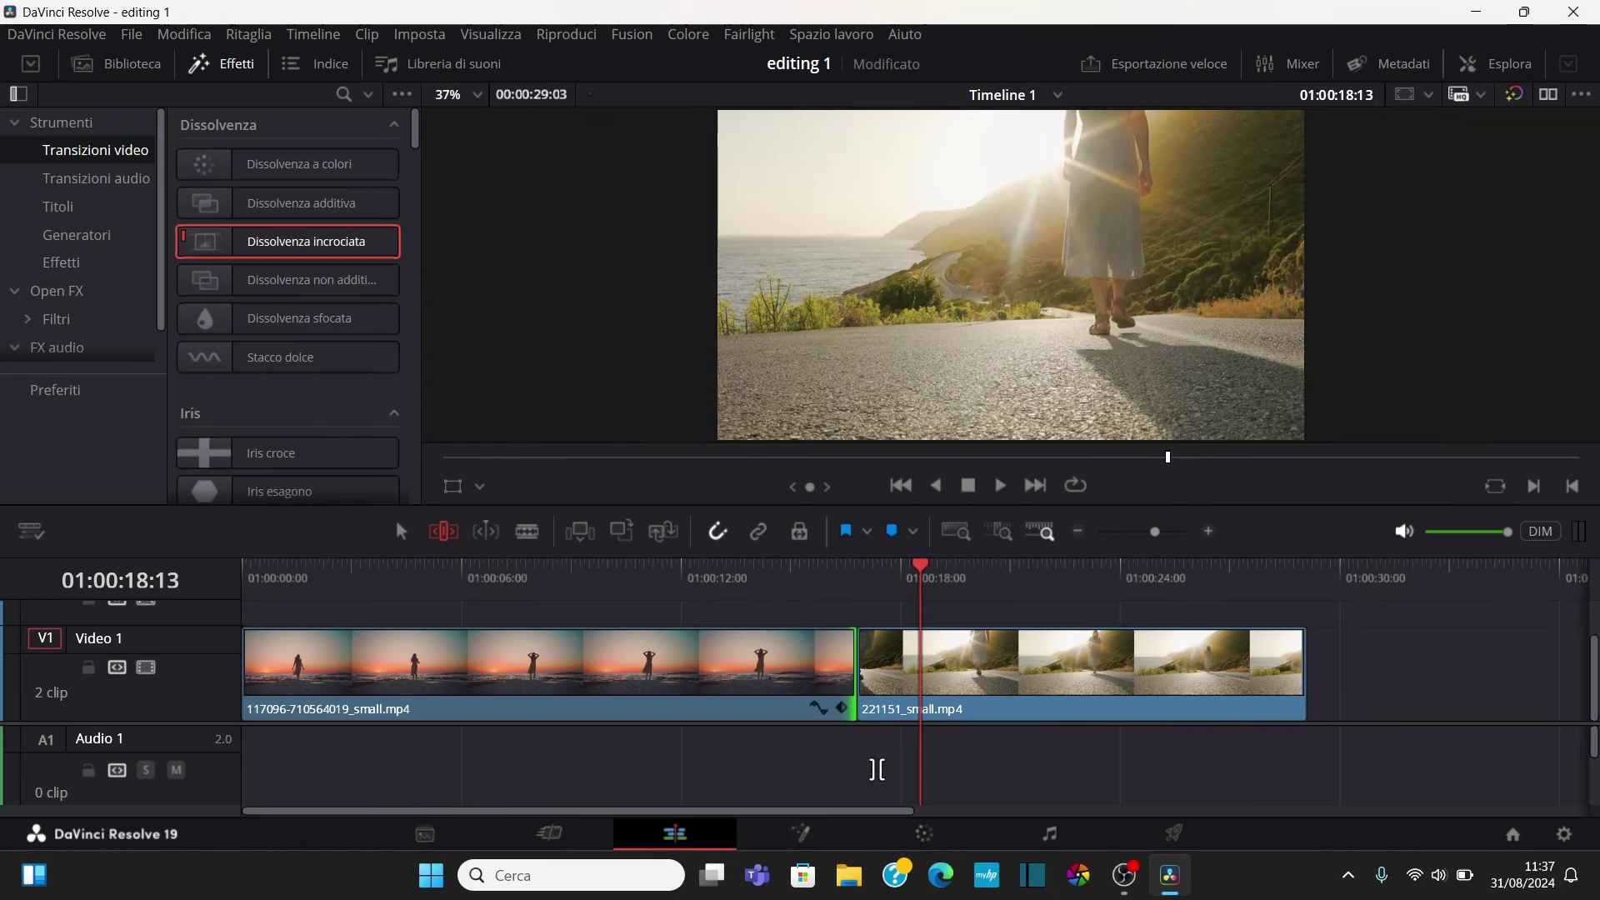
pyautogui.click(724, 660)
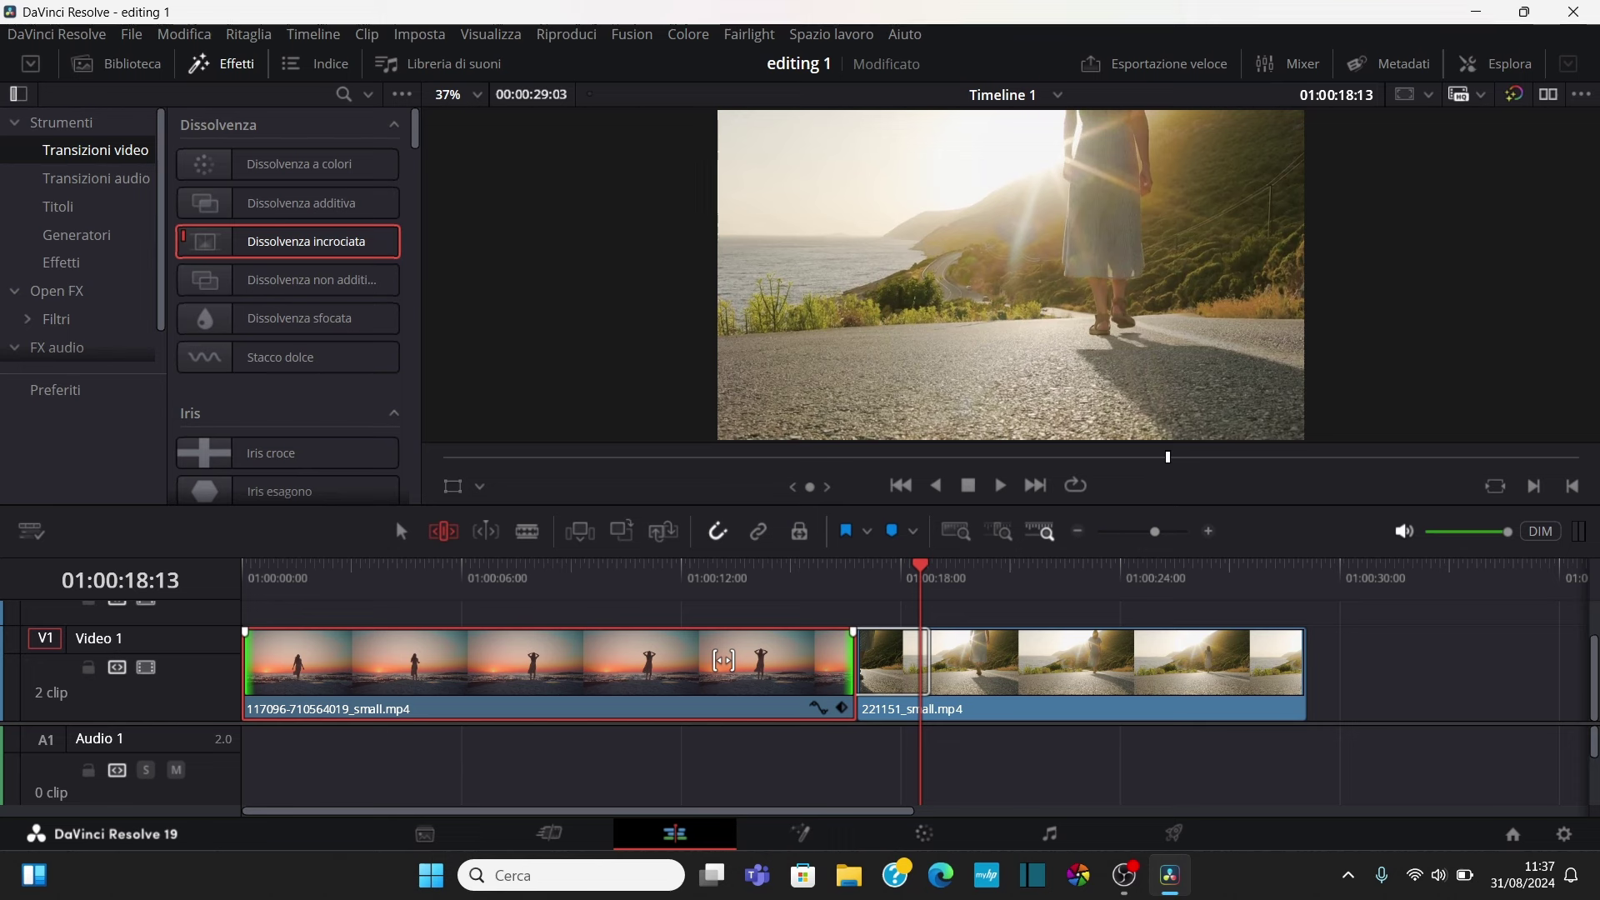
pyautogui.hotkey('ctrl', 't')
pyautogui.click(1073, 661)
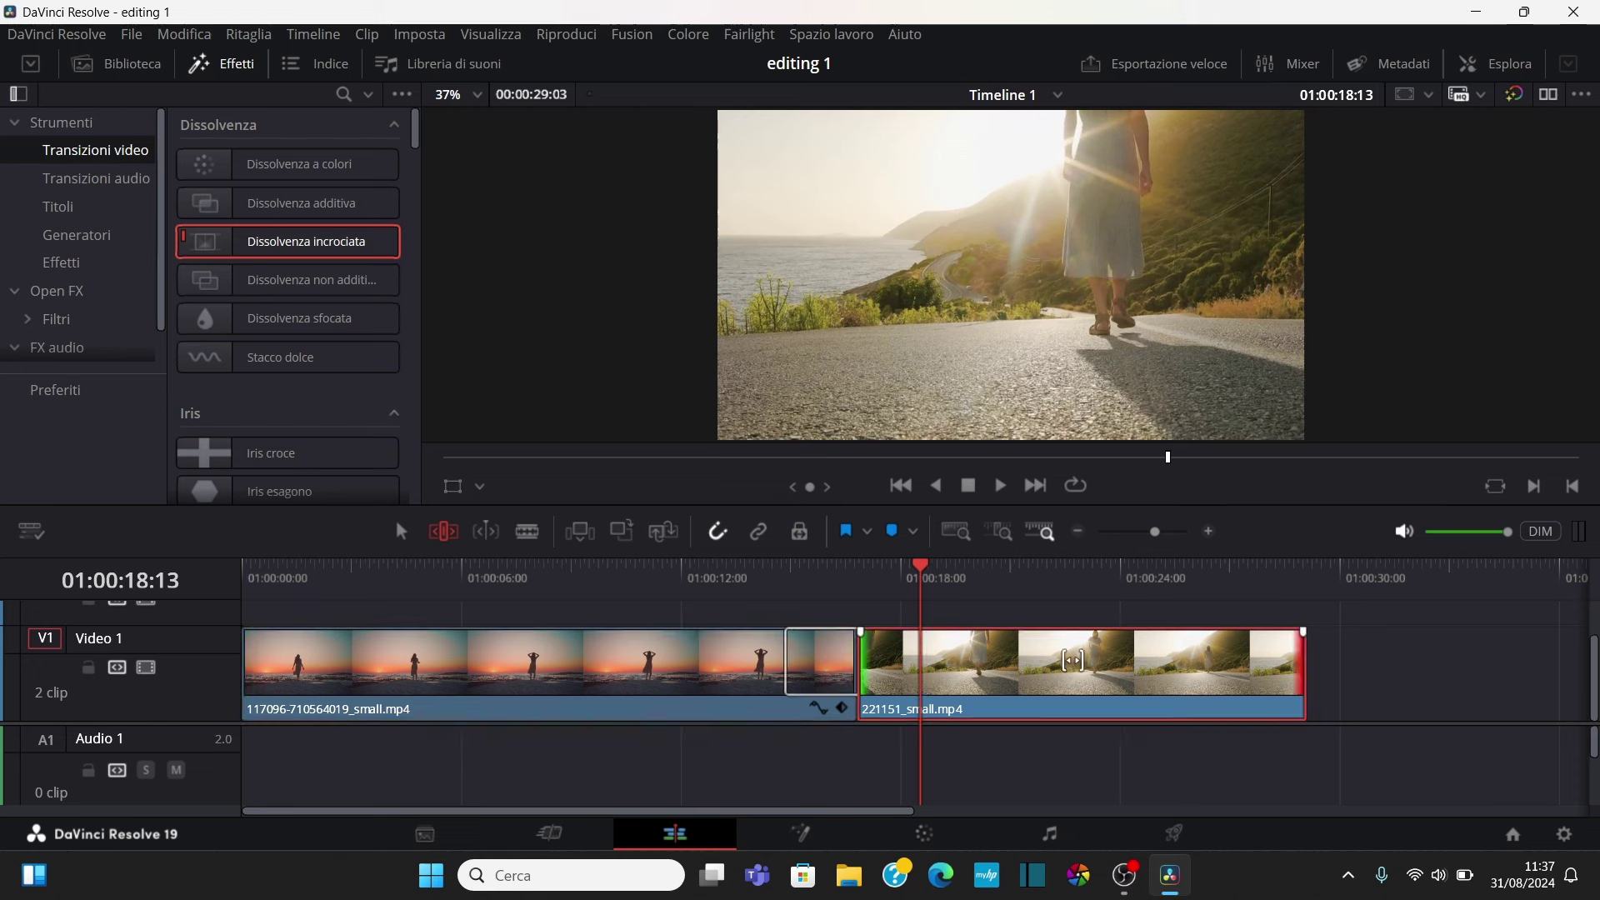
pyautogui.hotkey('ctrl', 'z')
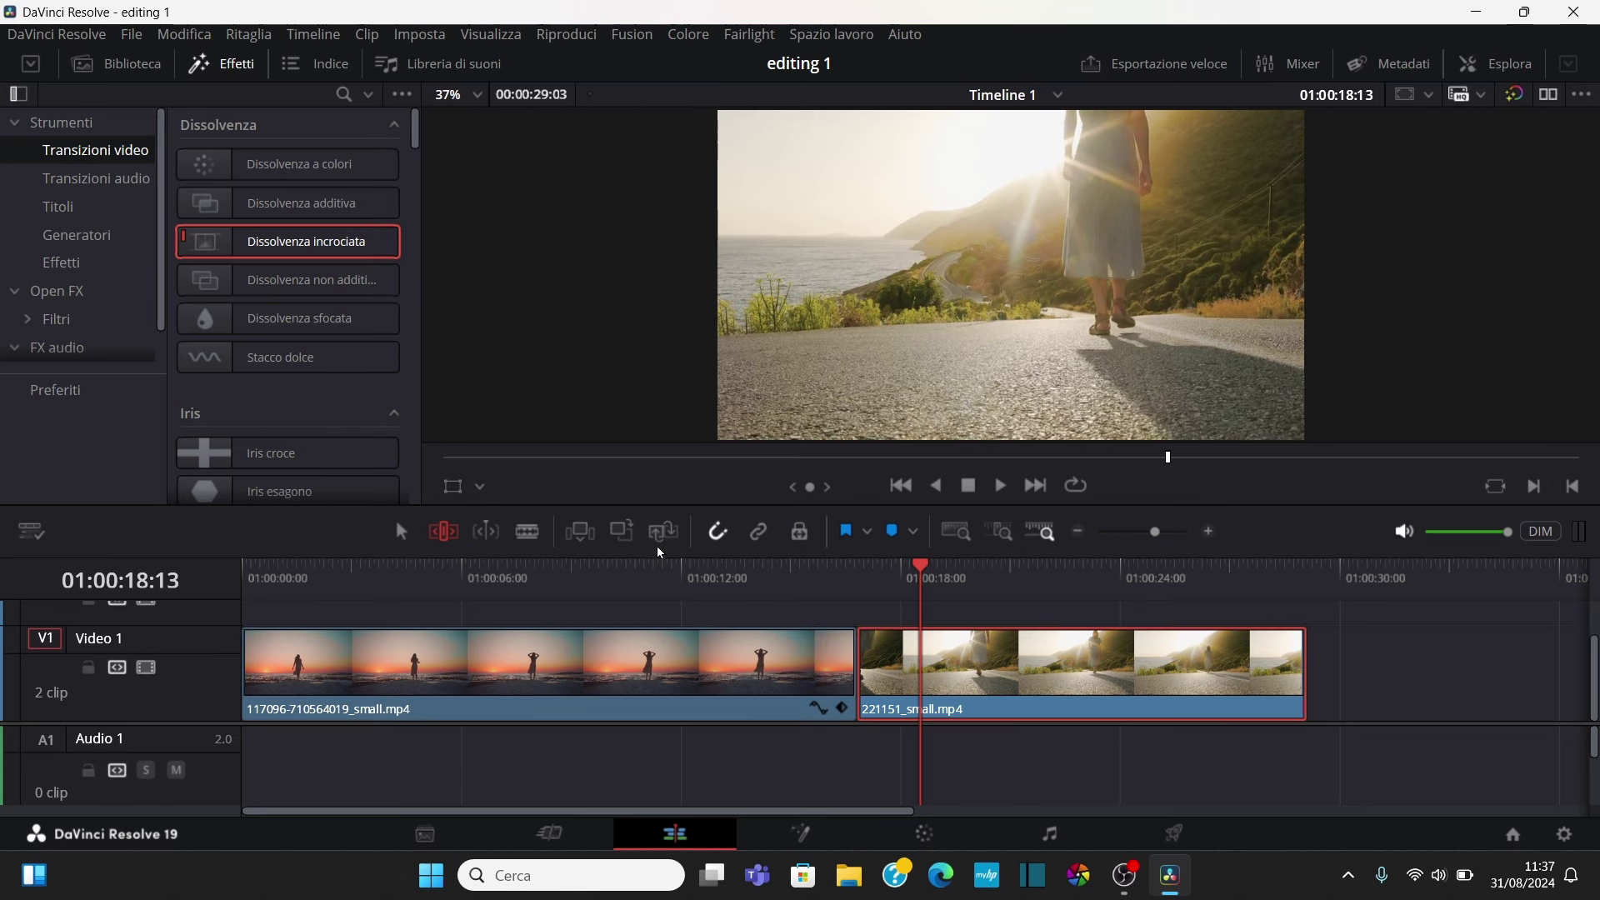
# Drop Dissolvenza incrociata onto the cut again, play through the crossfade, and select the cut
pyautogui.moveTo(221, 250)
pyautogui.mouseDown()
pyautogui.moveTo(777, 406)
pyautogui.moveTo(830, 671)
pyautogui.mouseUp()
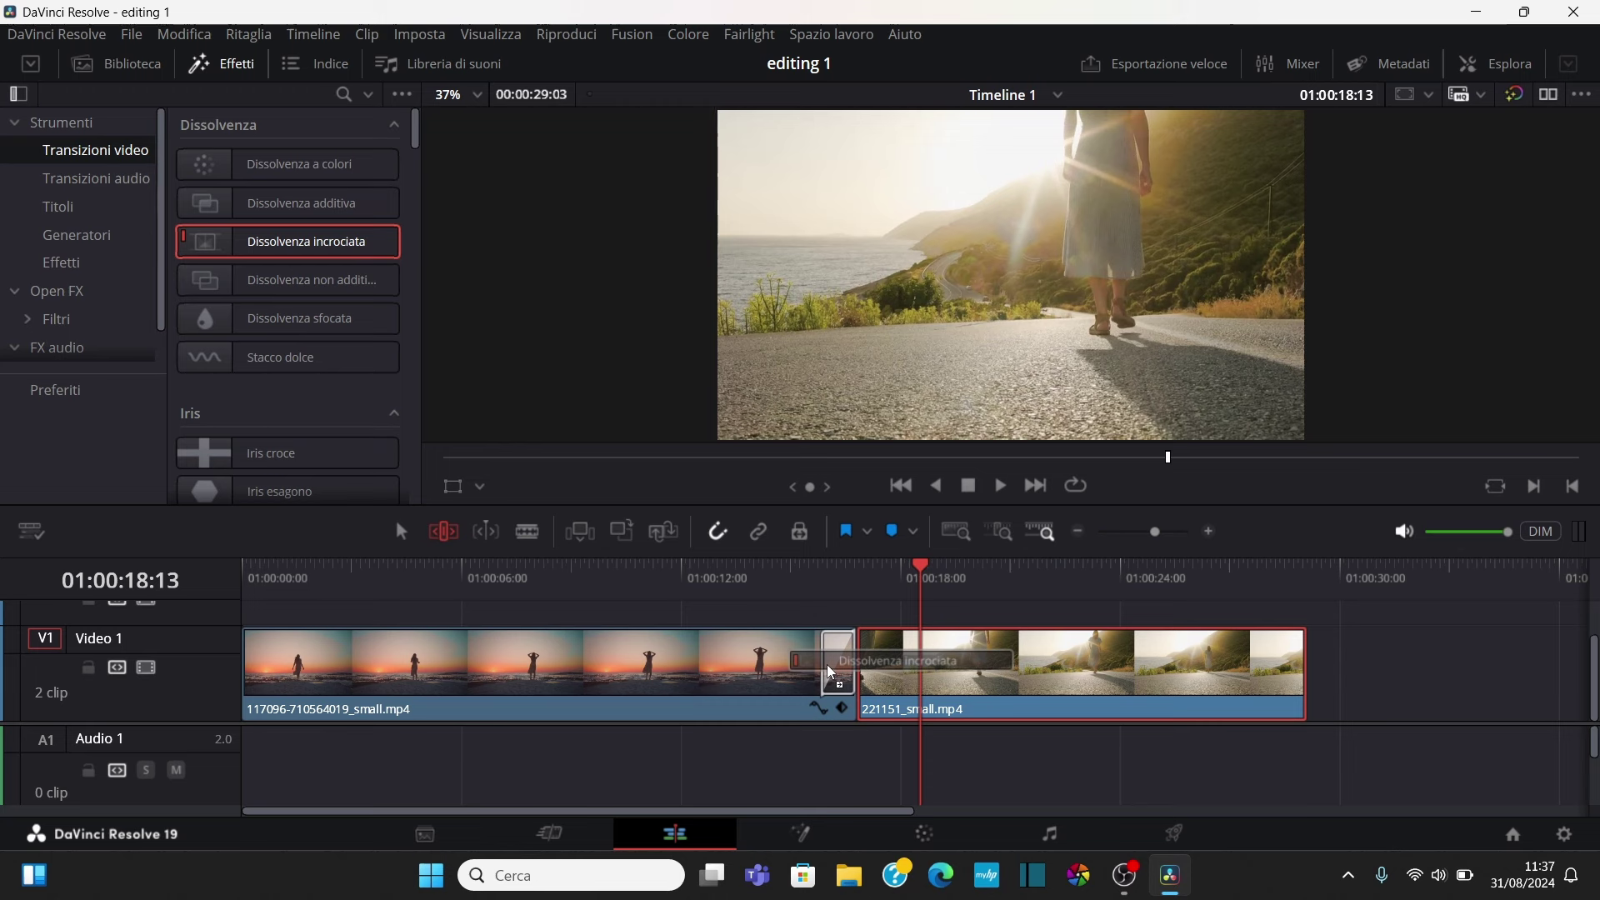
pyautogui.moveTo(830, 671)
pyautogui.mouseDown()
pyautogui.moveTo(902, 707)
pyautogui.moveTo(851, 712)
pyautogui.moveTo(855, 700)
pyautogui.mouseUp()
pyautogui.moveTo(1593, 671); pyautogui.dragTo(1592, 711)
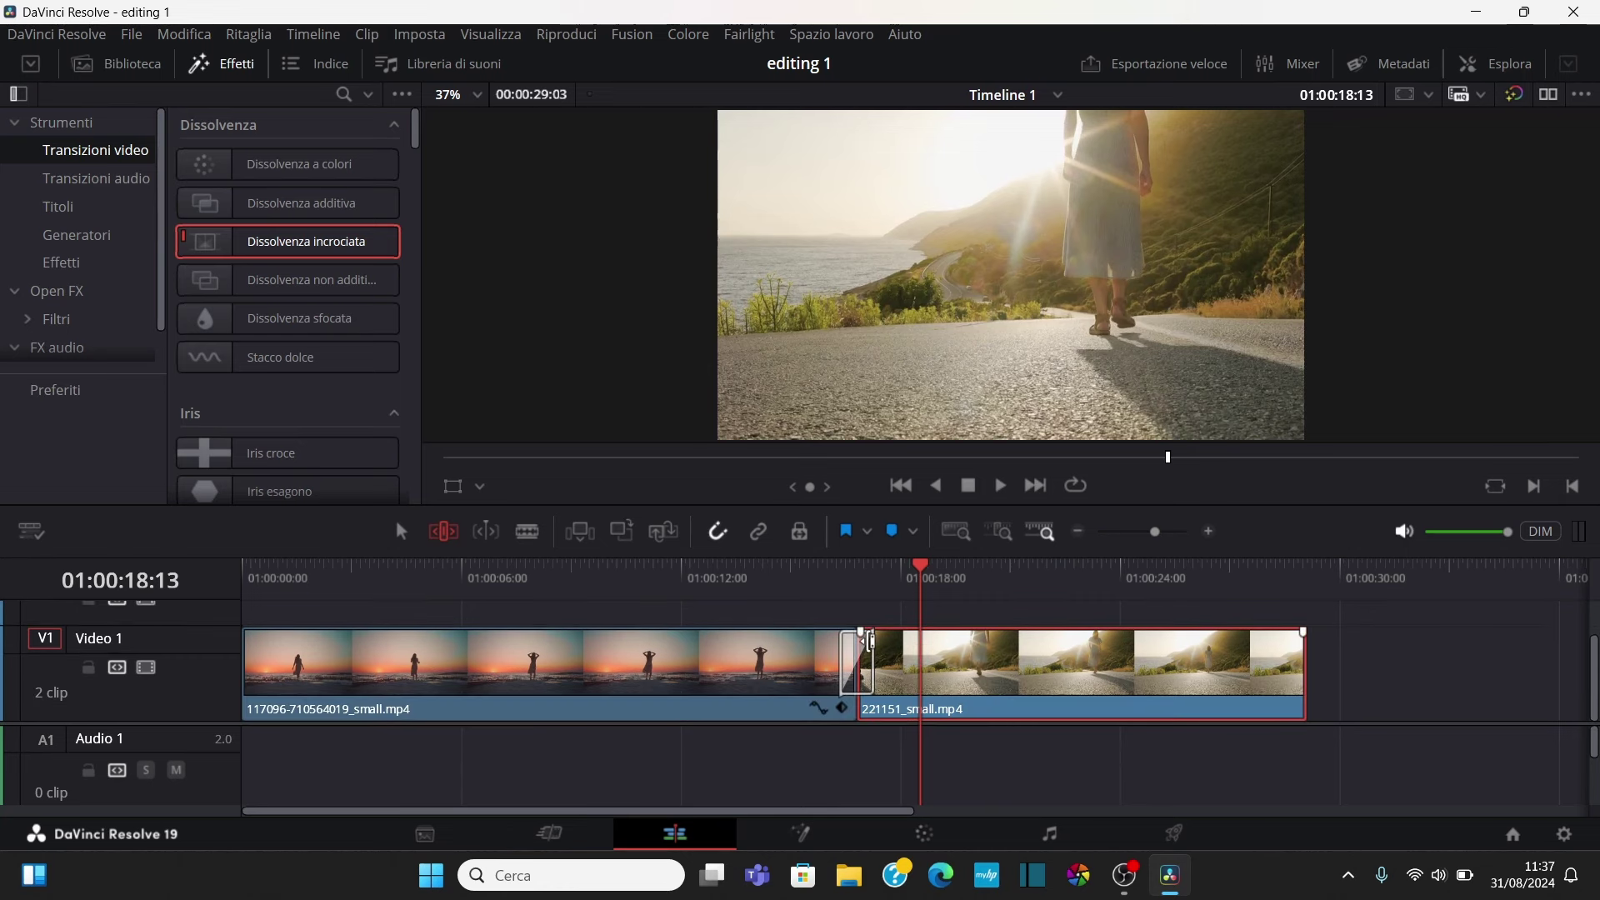
pyautogui.click(802, 577)
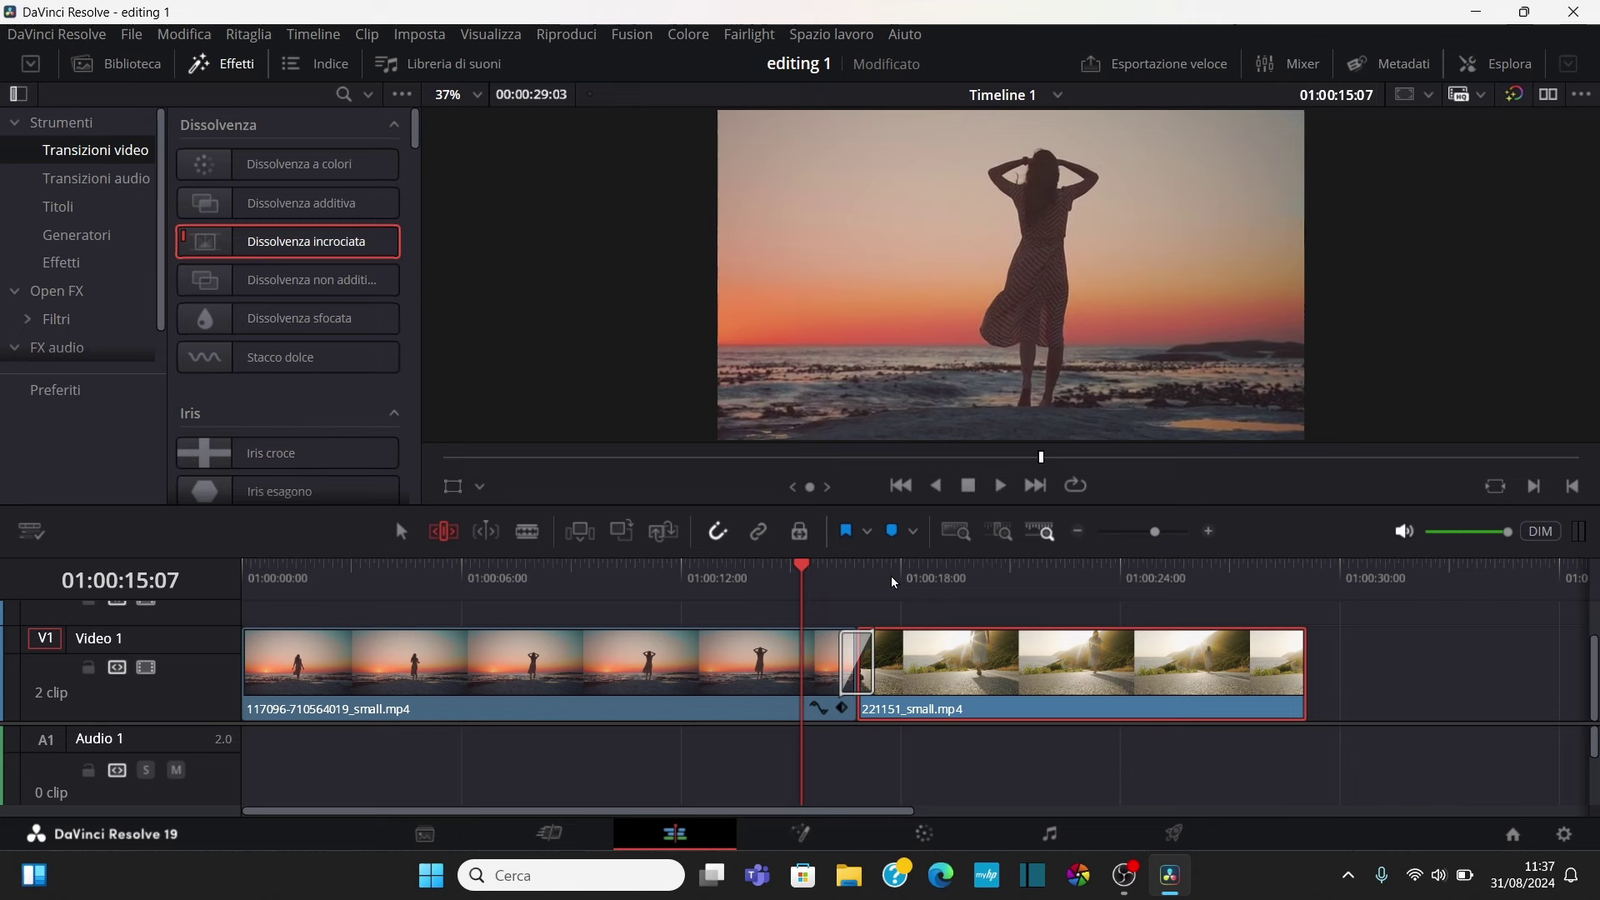
pyautogui.press('space')
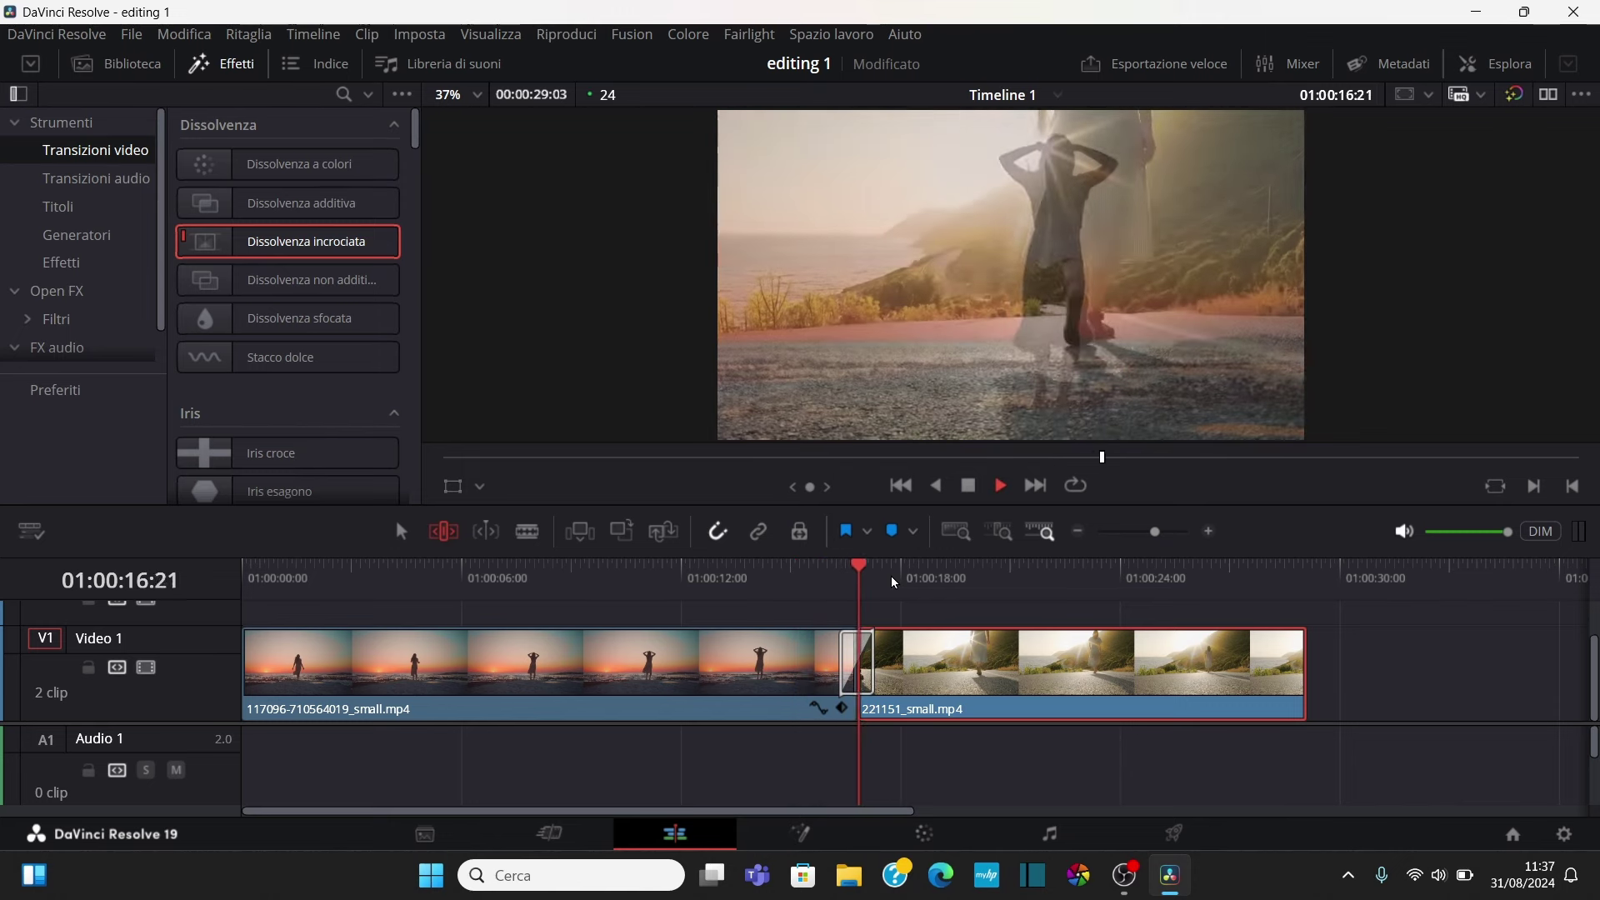
pyautogui.click(967, 487)
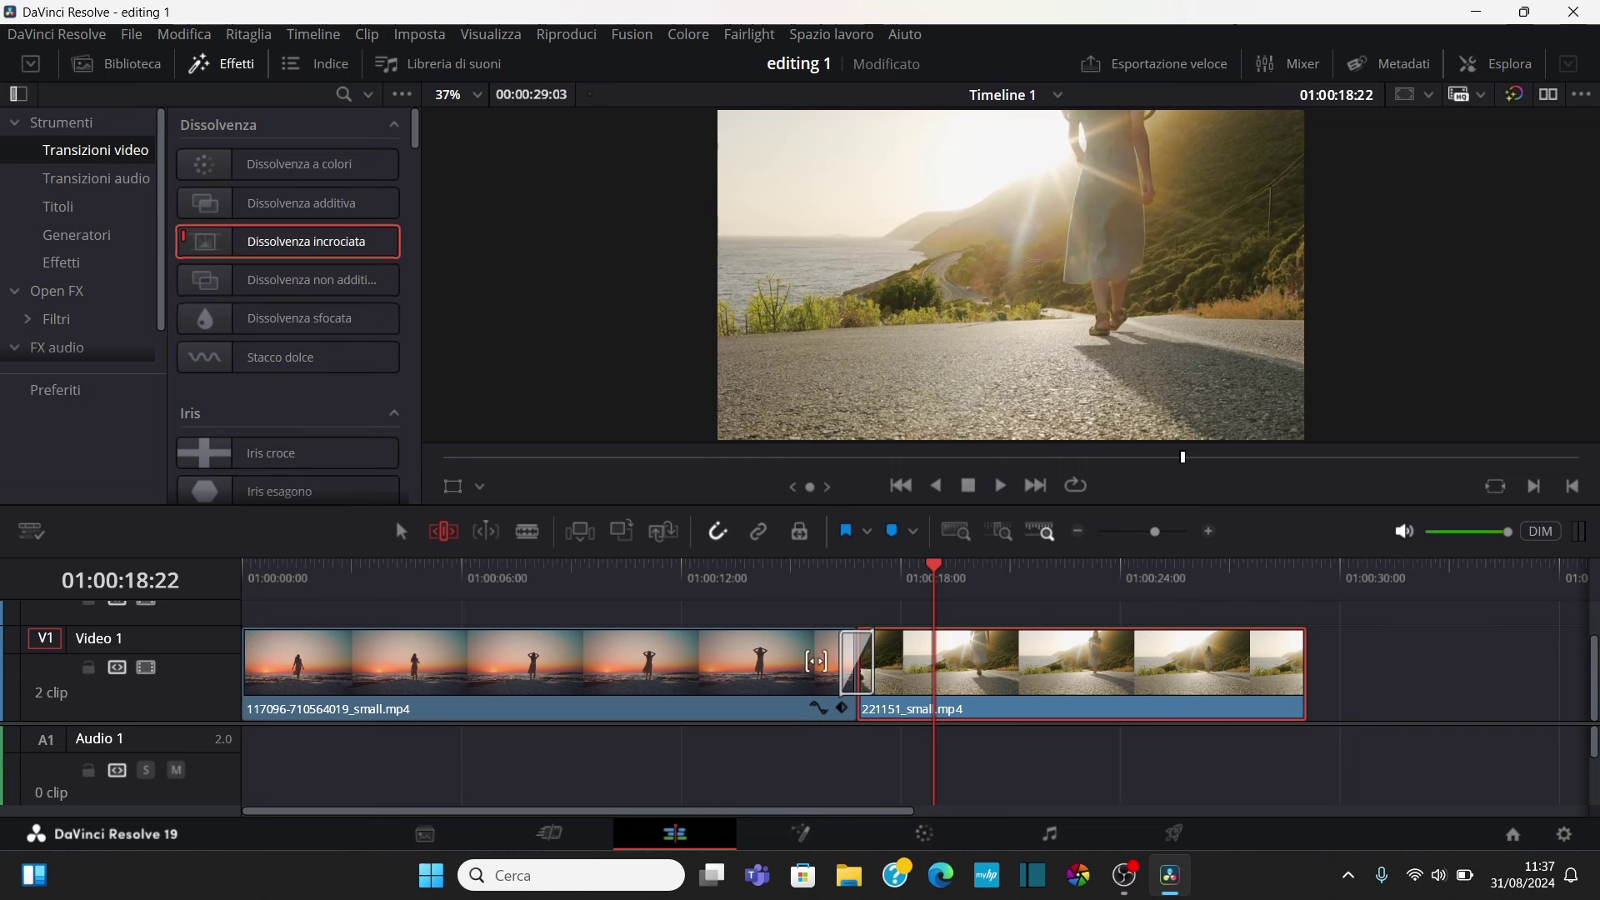
pyautogui.click(403, 531)
pyautogui.click(870, 646)
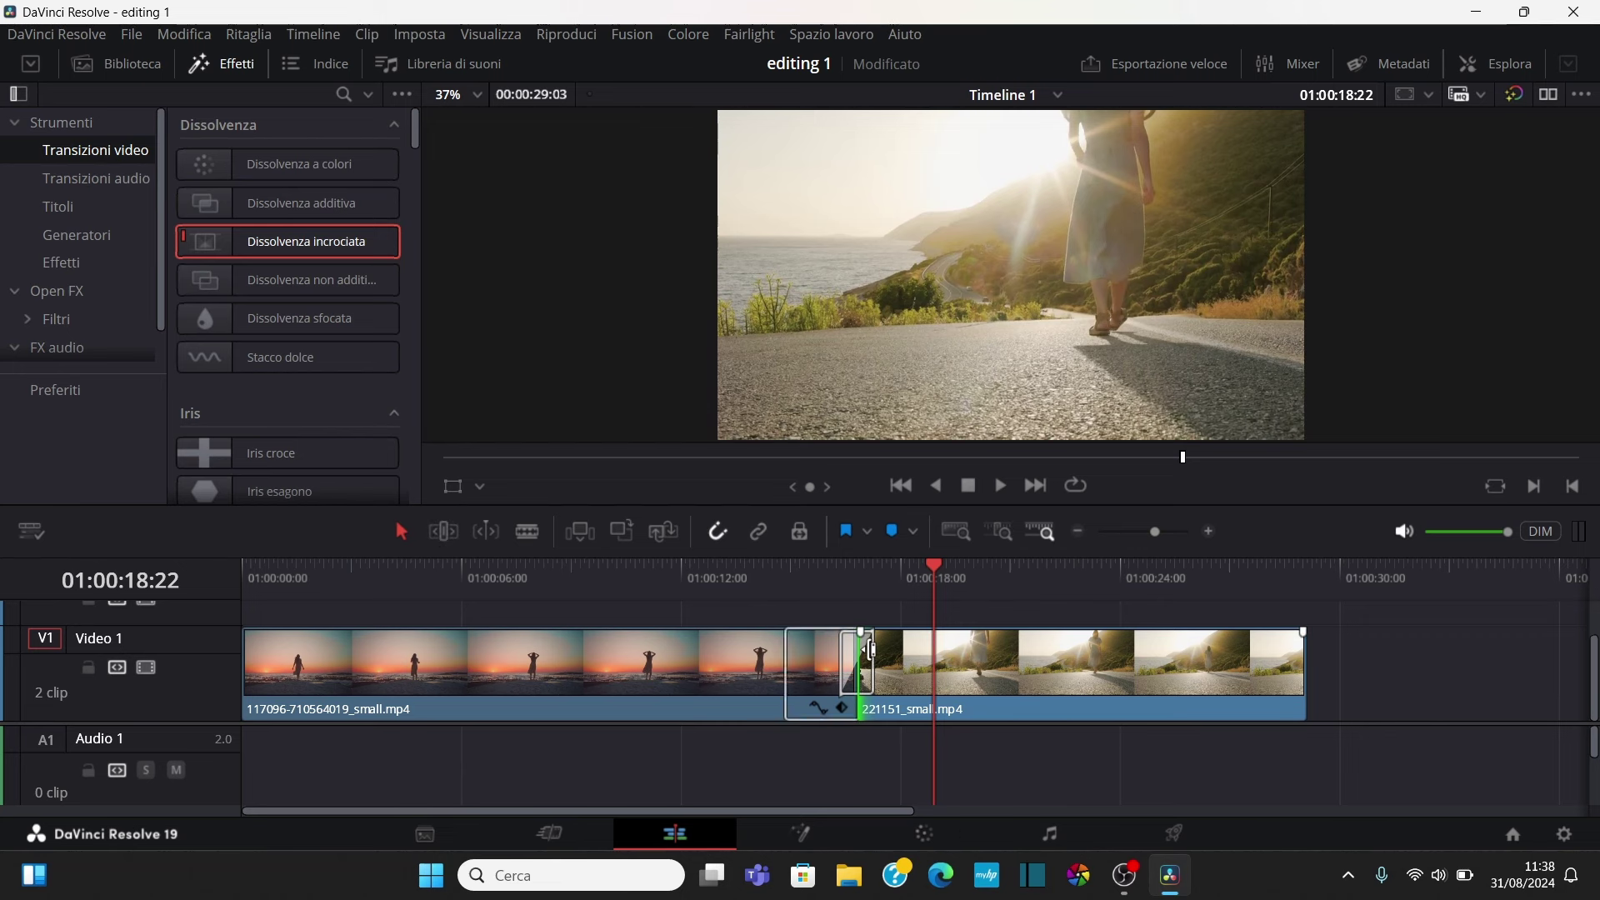
# Zoom in on the Dissolvenza incrociata transition and select it with the playhead at its midpoint, closing Effects
pyautogui.click(1000, 531)
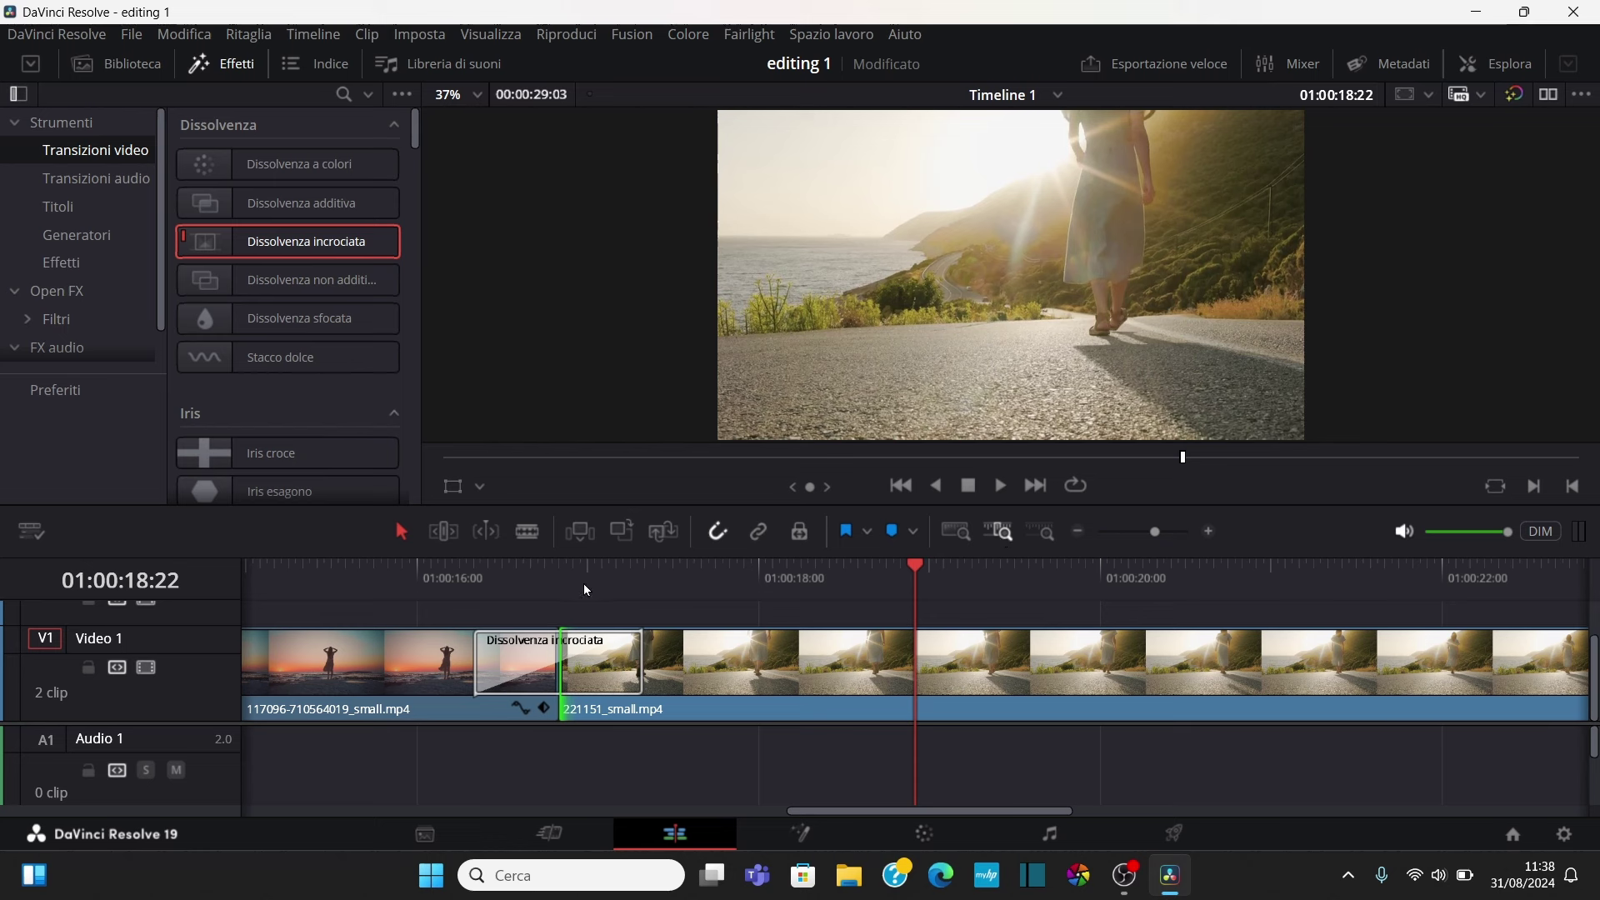
pyautogui.click(560, 565)
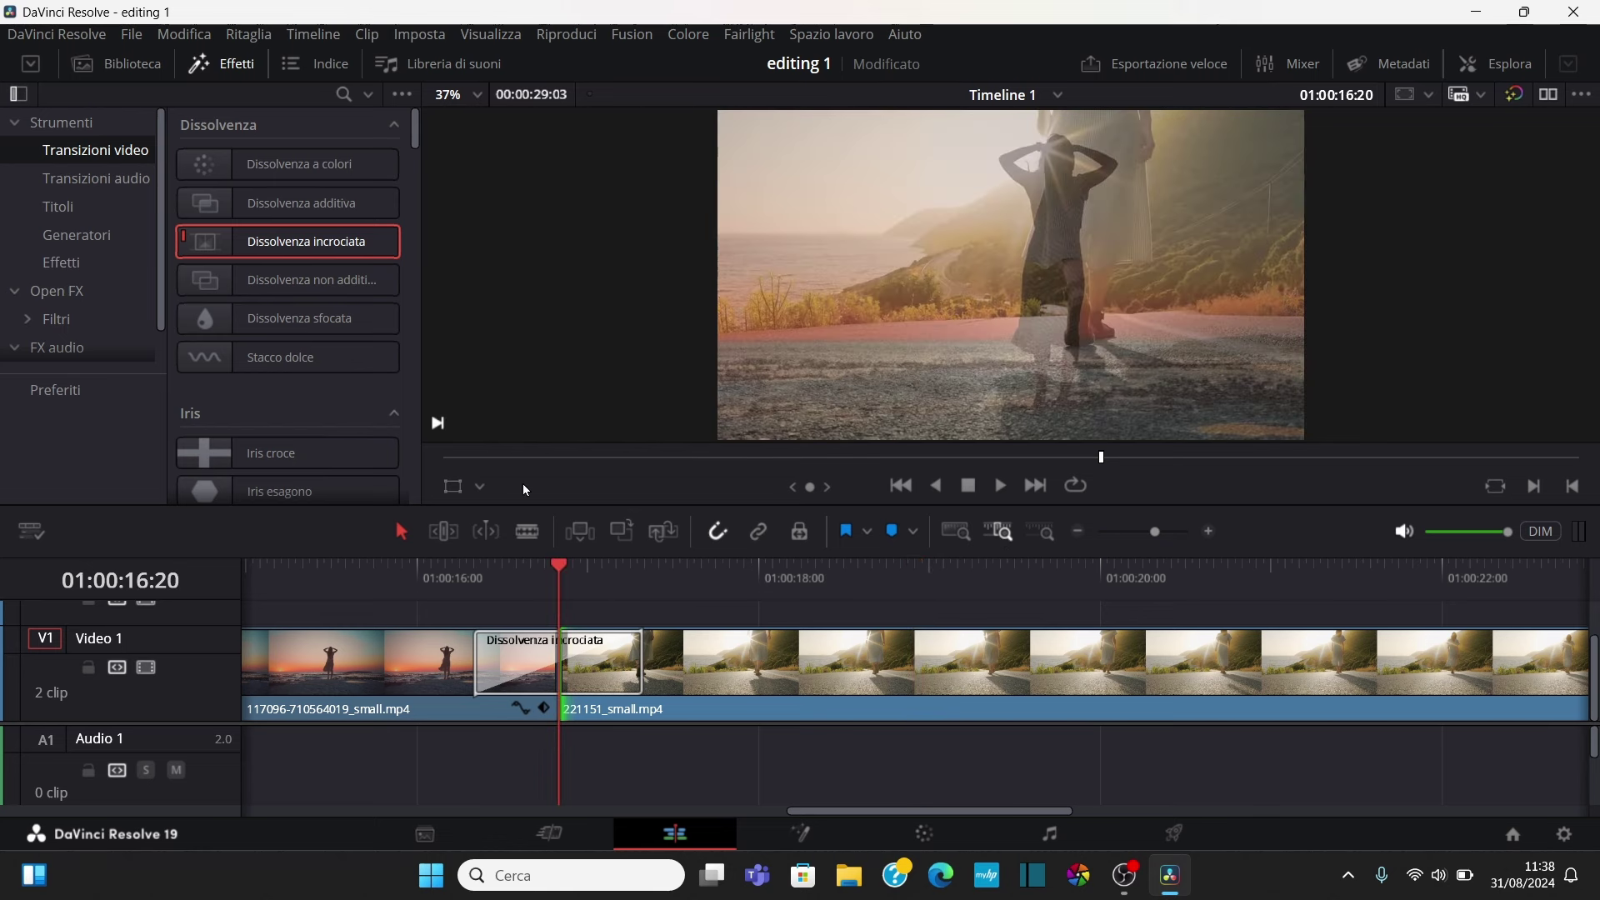
pyautogui.click(500, 646)
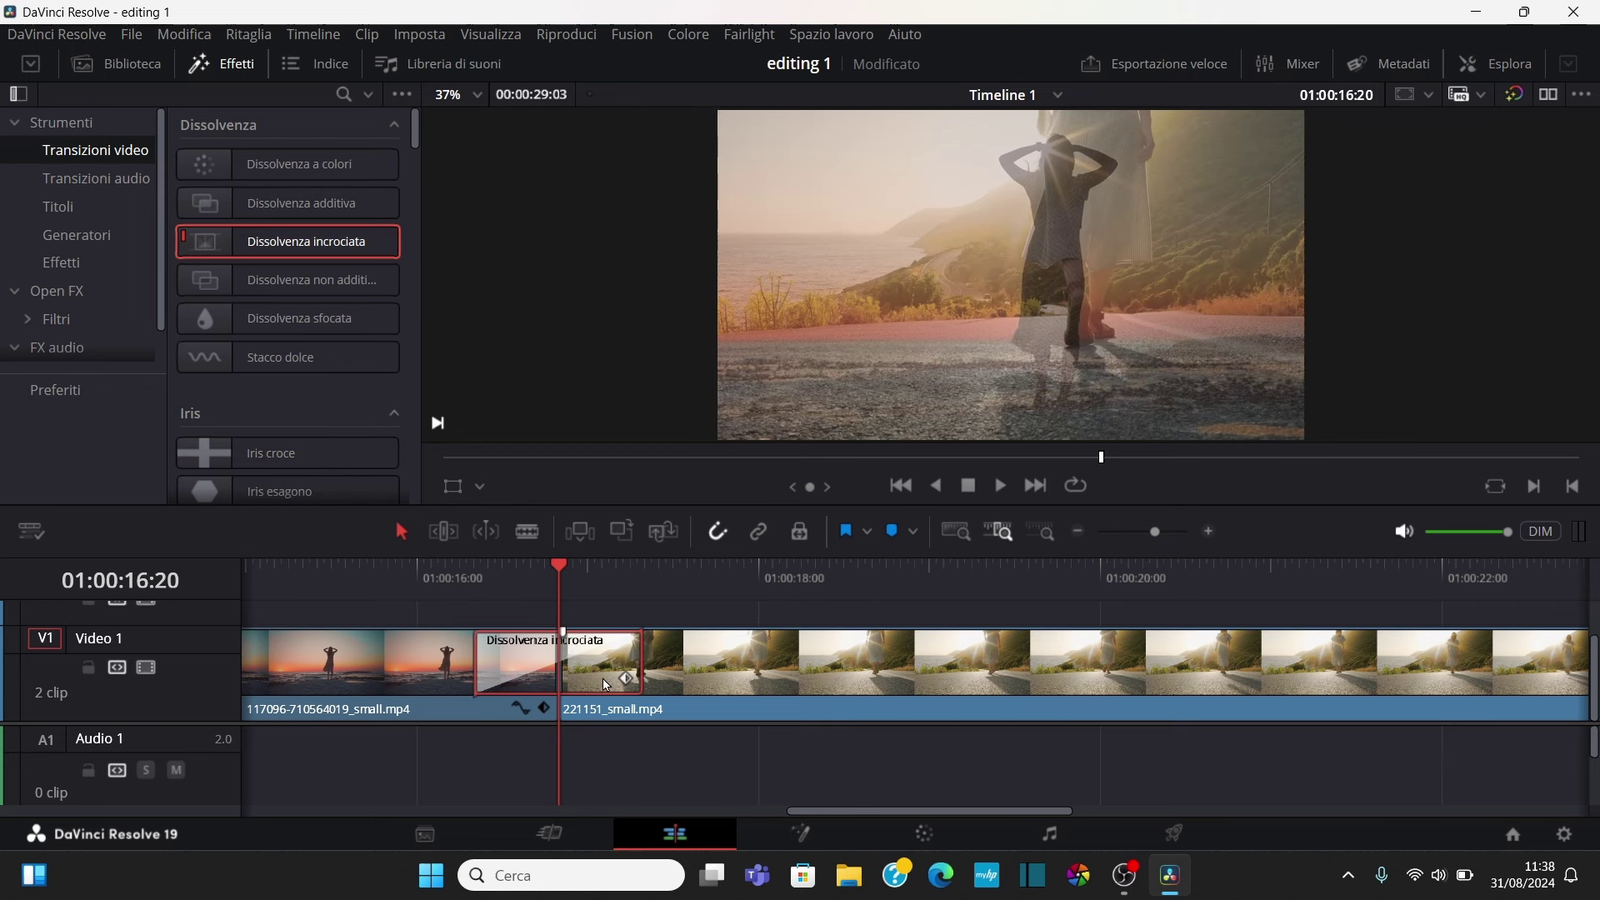
pyautogui.click(226, 70)
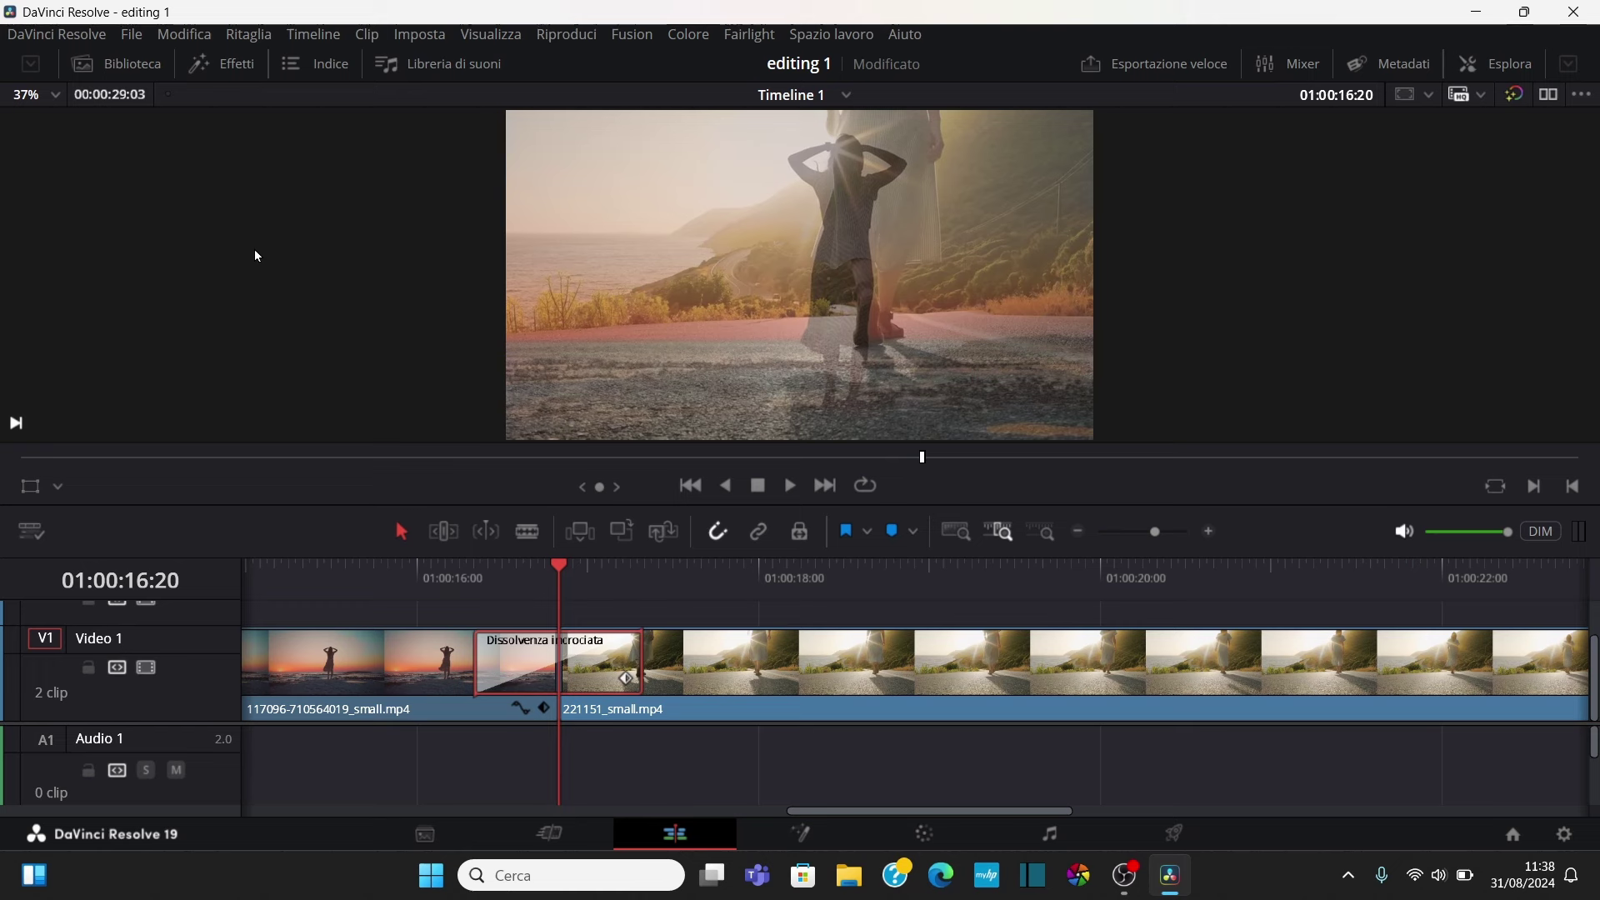
# Set the cross dissolve to start at 17% and end at 50%, and keyframe its transition curve
pyautogui.click(1507, 65)
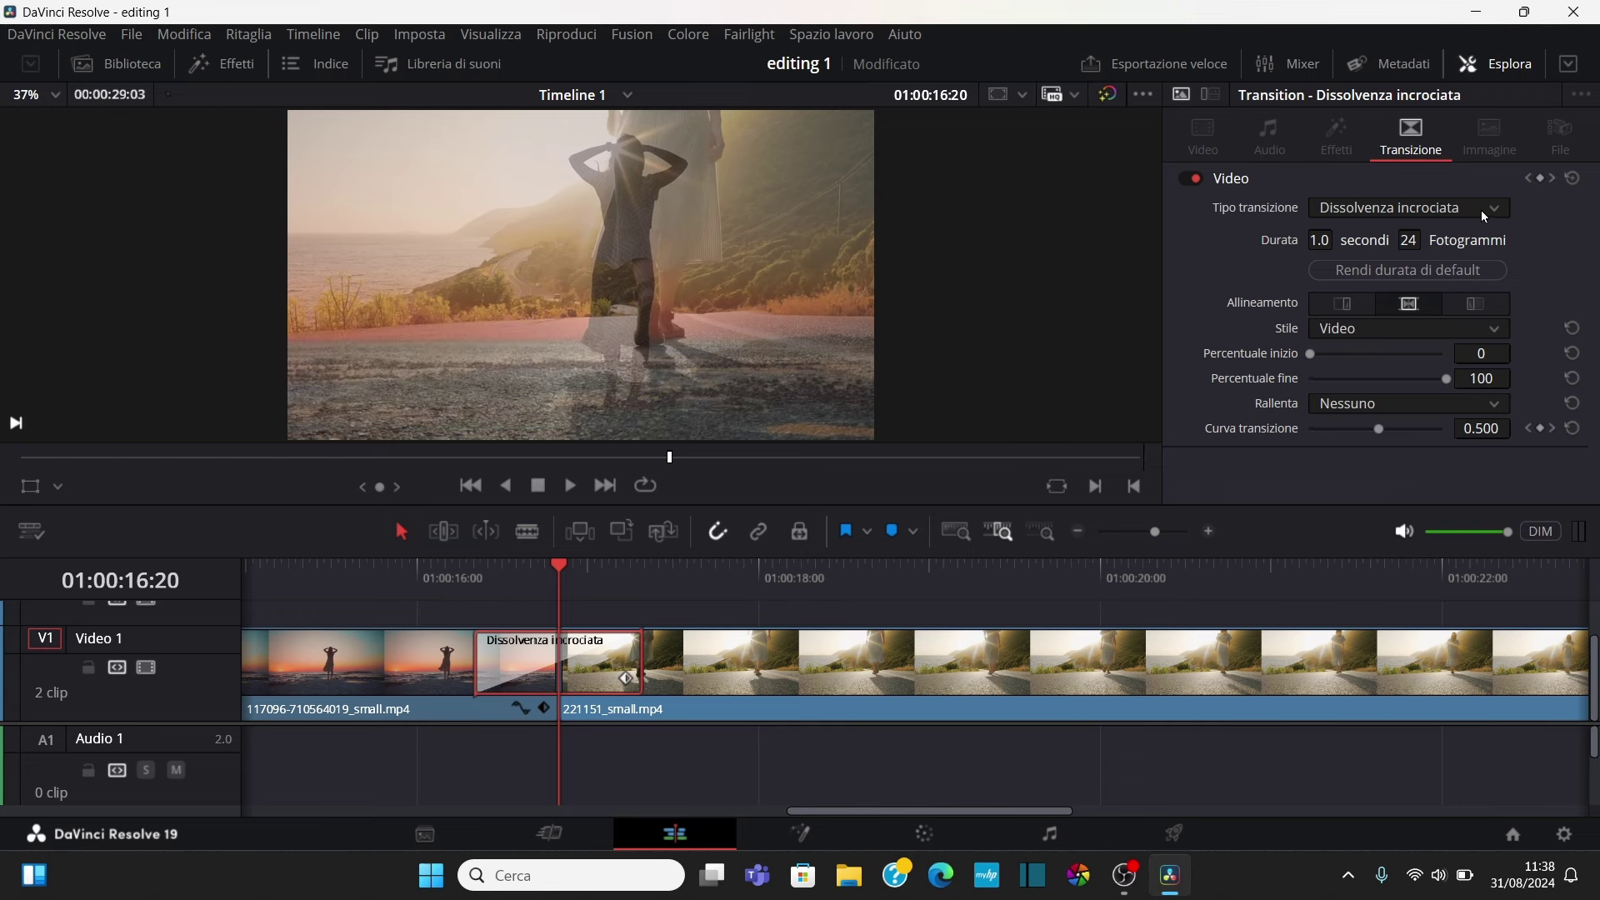
pyautogui.click(1451, 207)
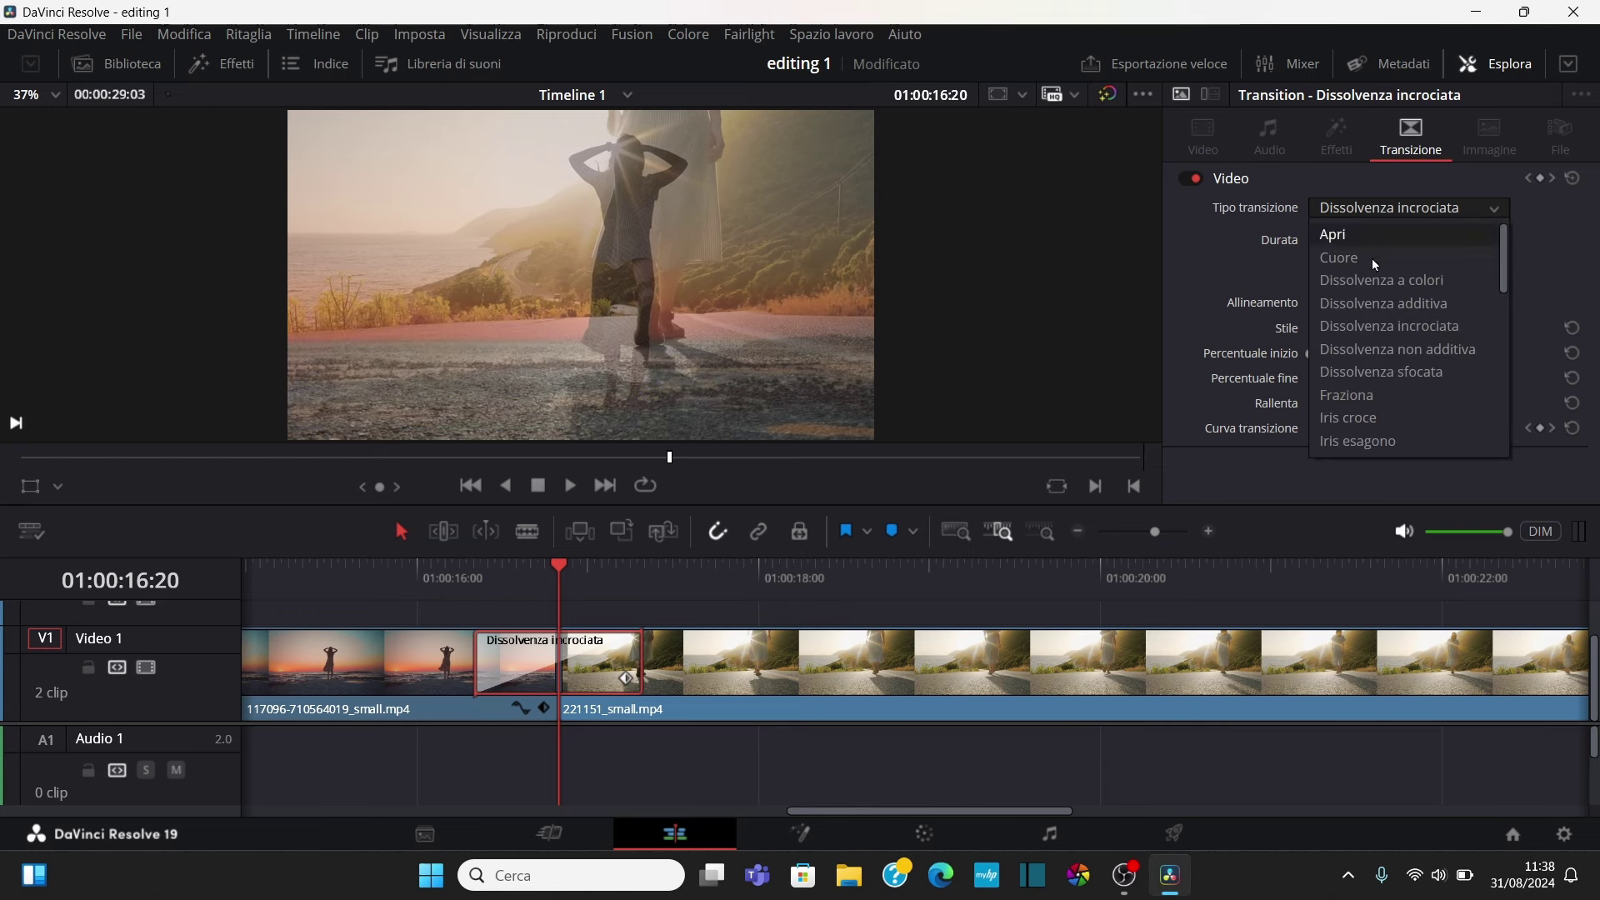
pyautogui.click(1224, 264)
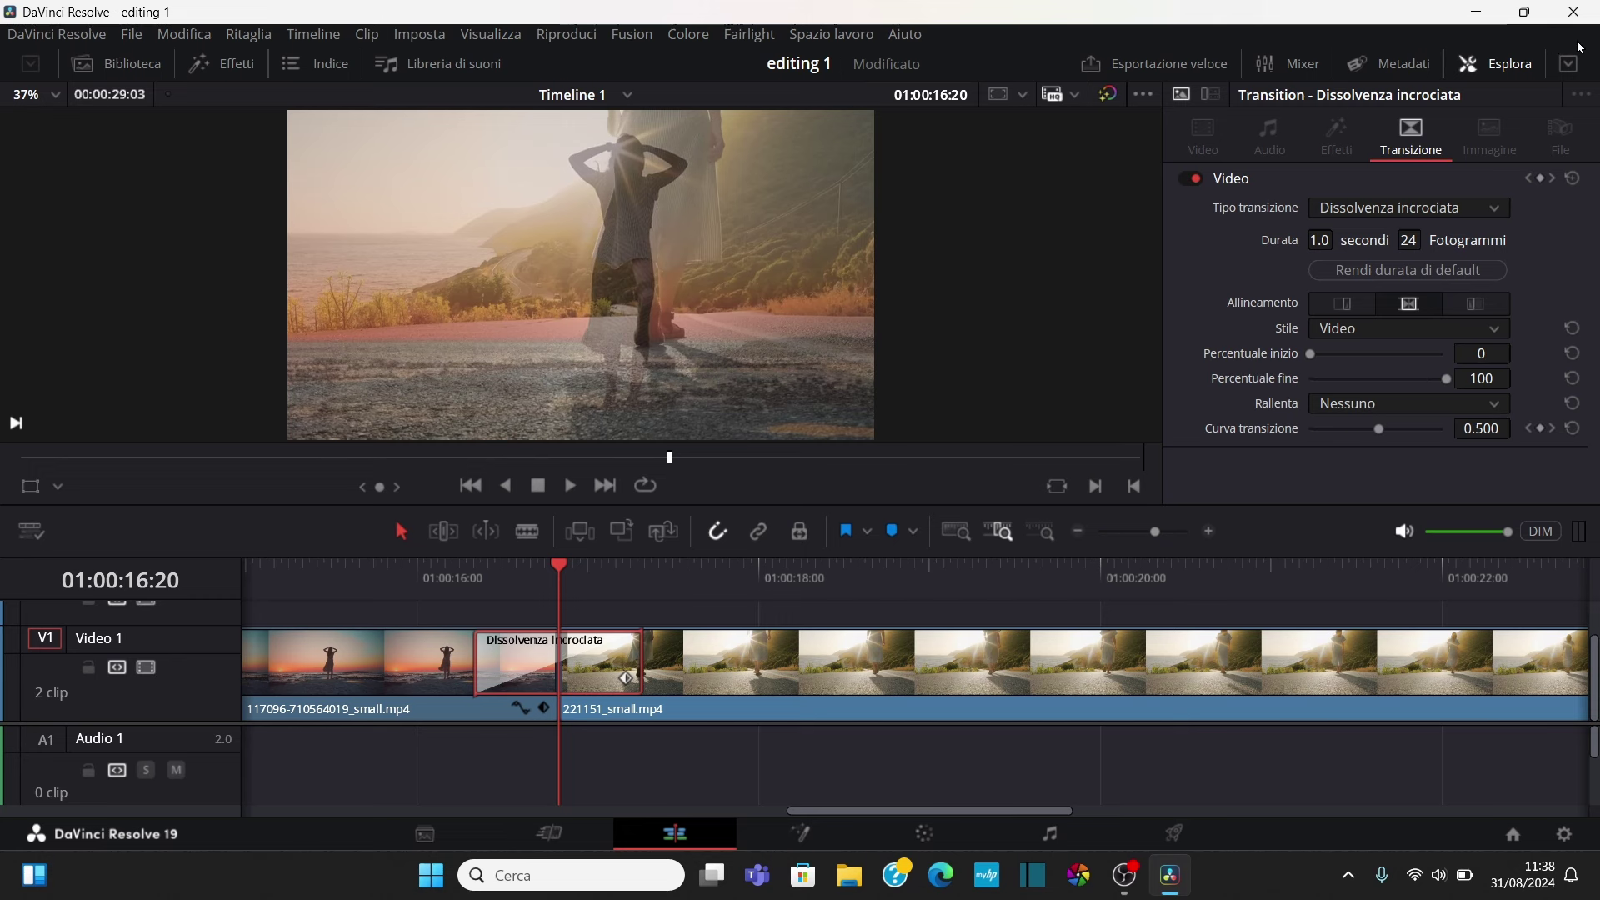
pyautogui.click(1567, 65)
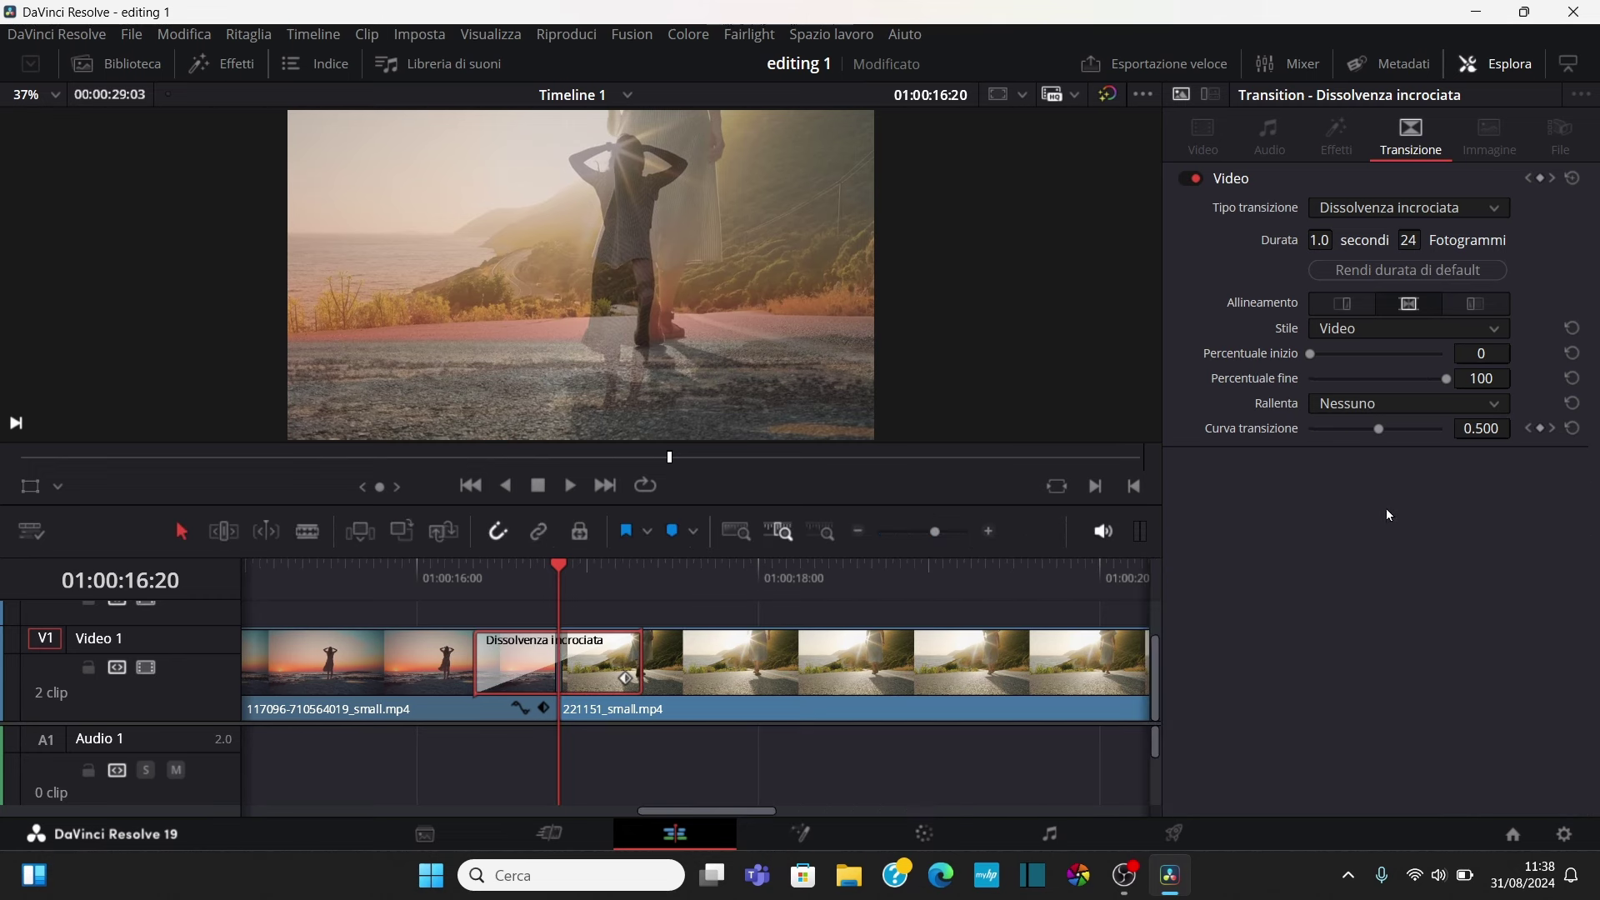
pyautogui.click(1570, 69)
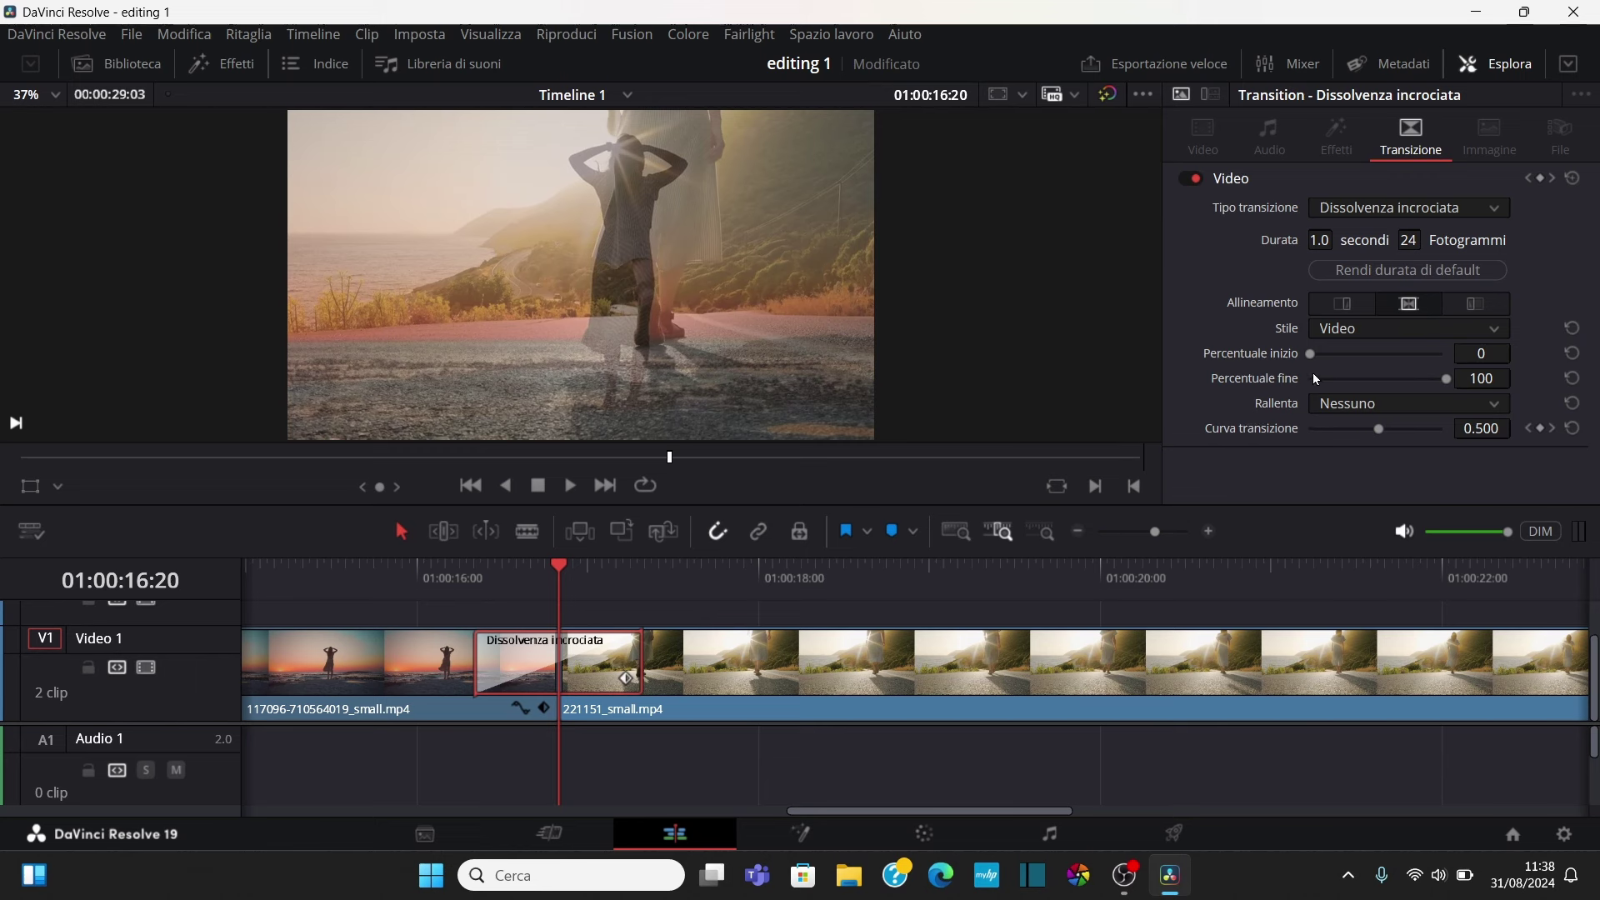
pyautogui.moveTo(1310, 353); pyautogui.dragTo(1343, 355)
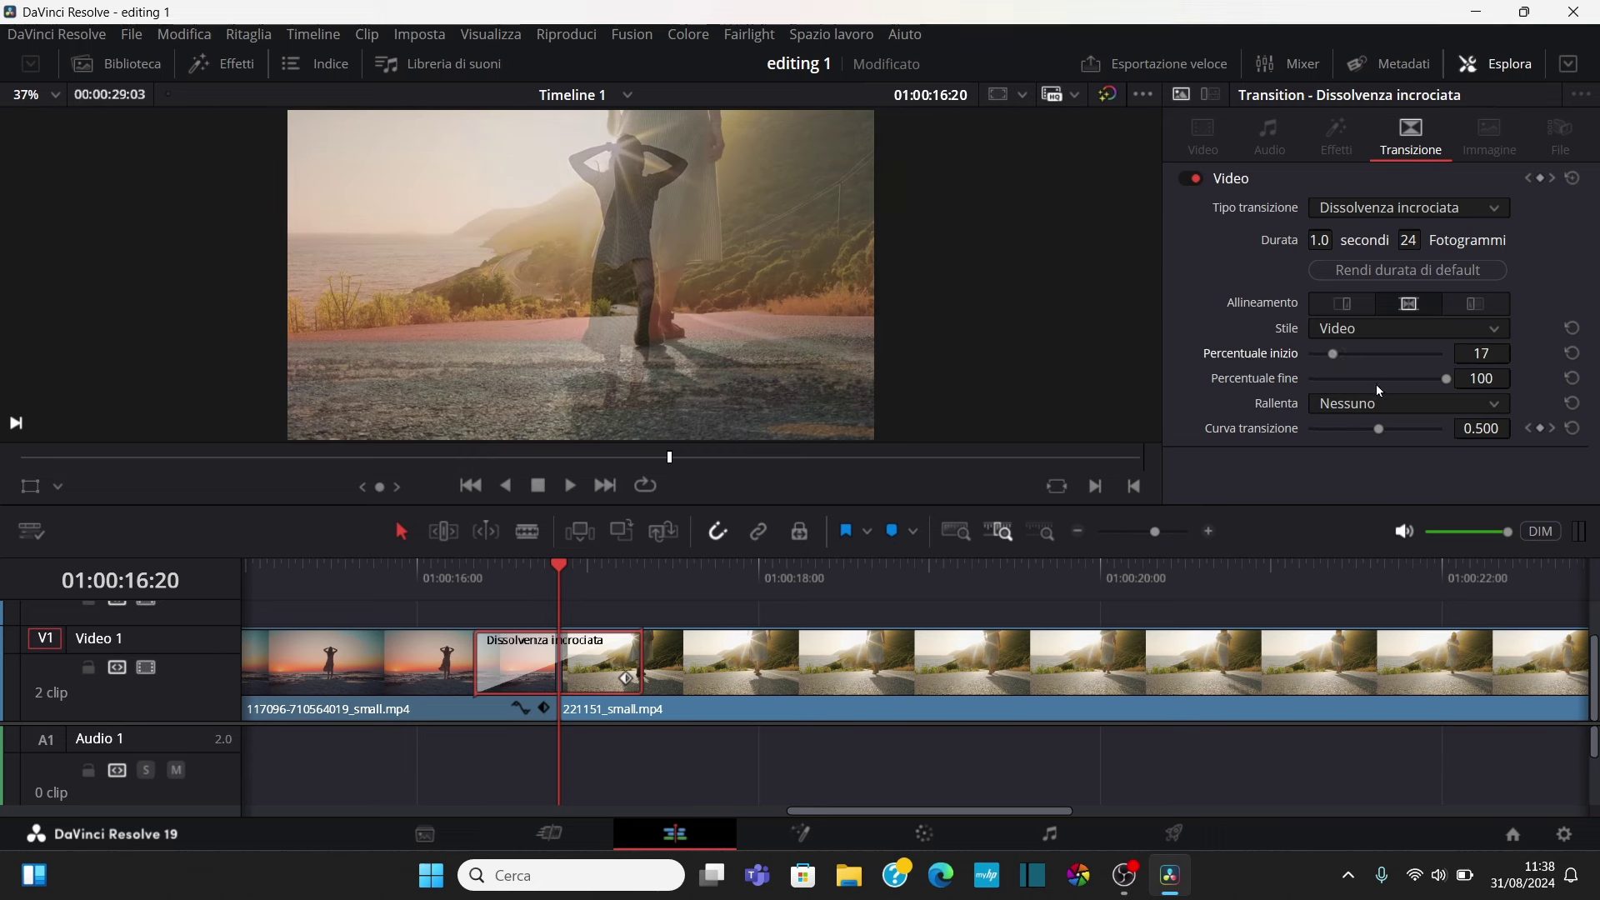
pyautogui.moveTo(1448, 381)
pyautogui.mouseDown()
pyautogui.moveTo(1380, 383)
pyautogui.moveTo(1344, 431)
pyautogui.moveTo(1407, 433)
pyautogui.mouseUp()
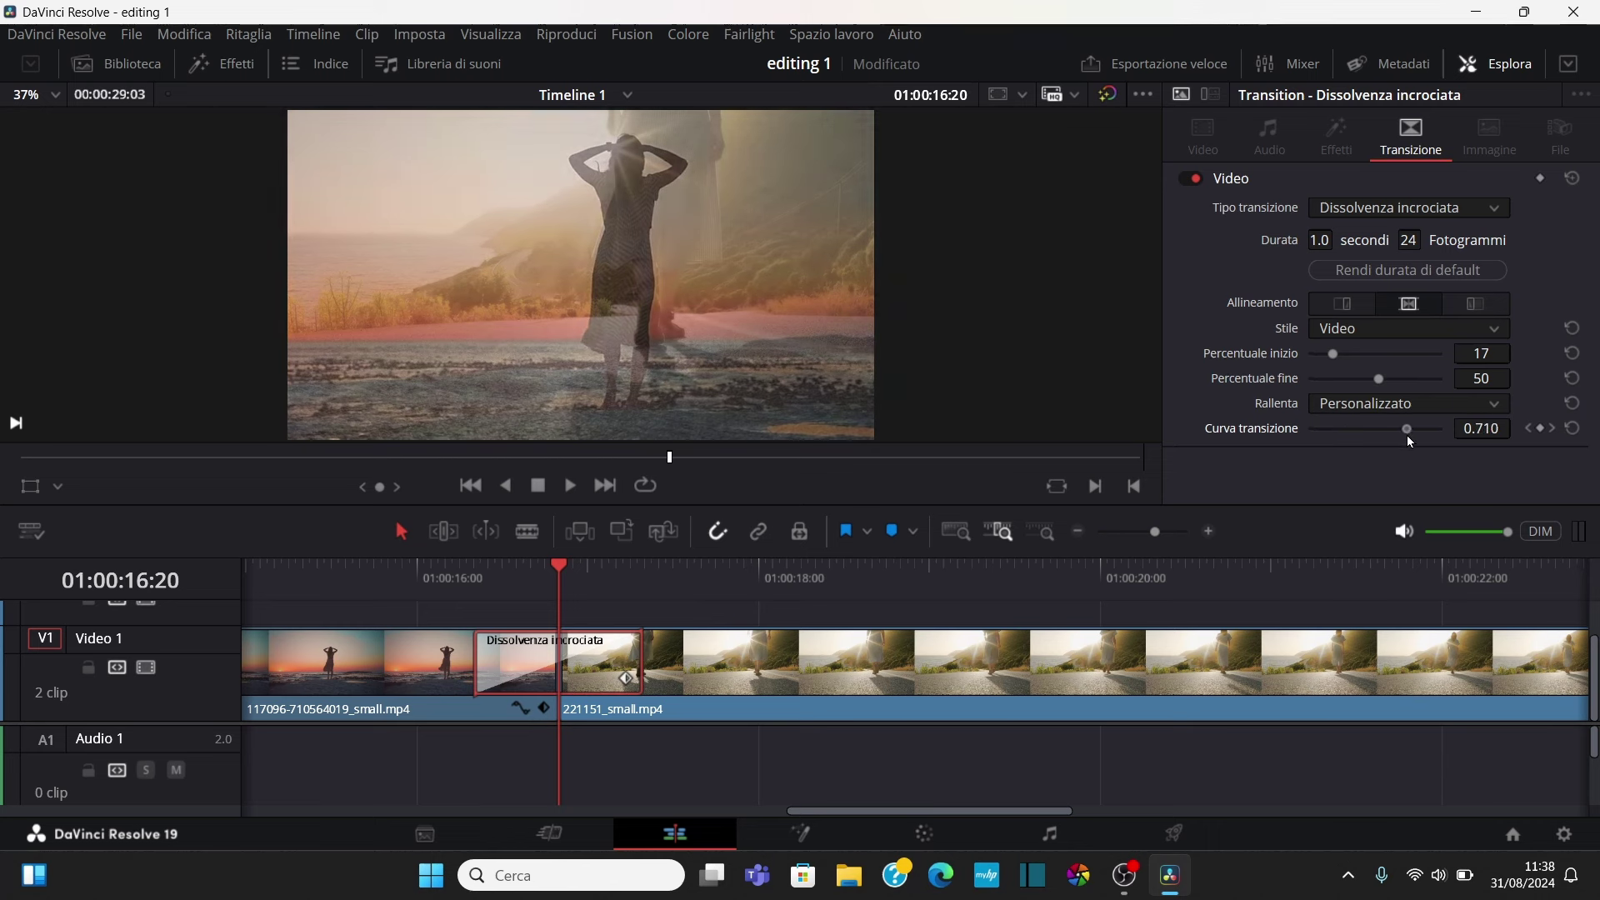
pyautogui.click(1541, 428)
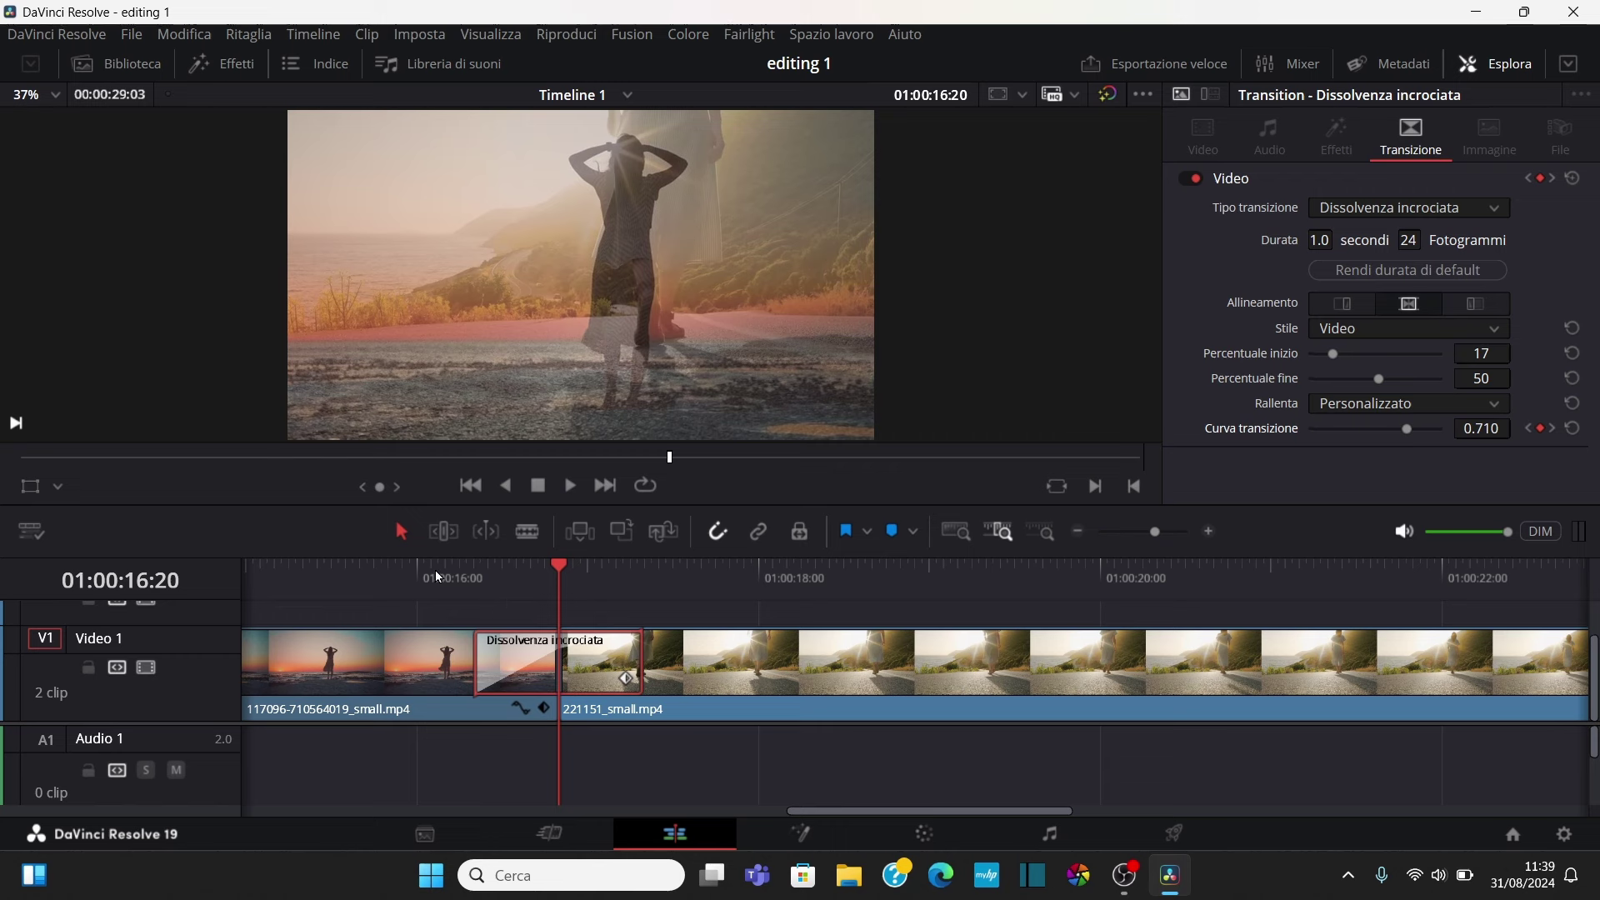
# Change the transition type to the Cuore heart wipe and play it back to preview
pyautogui.click(1472, 208)
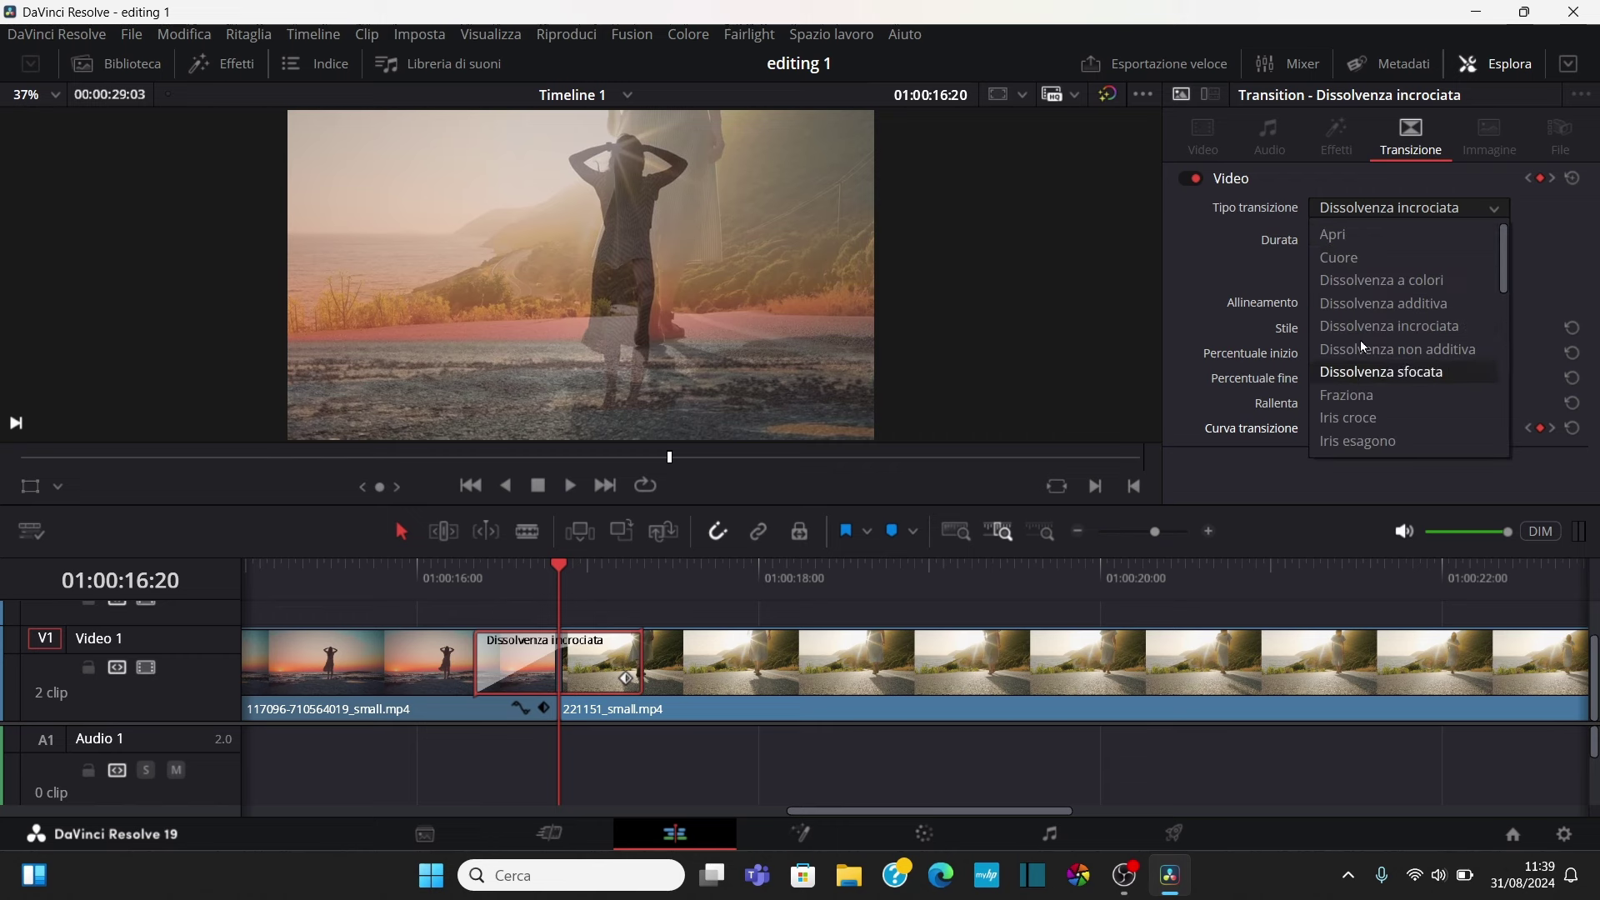
pyautogui.click(1355, 259)
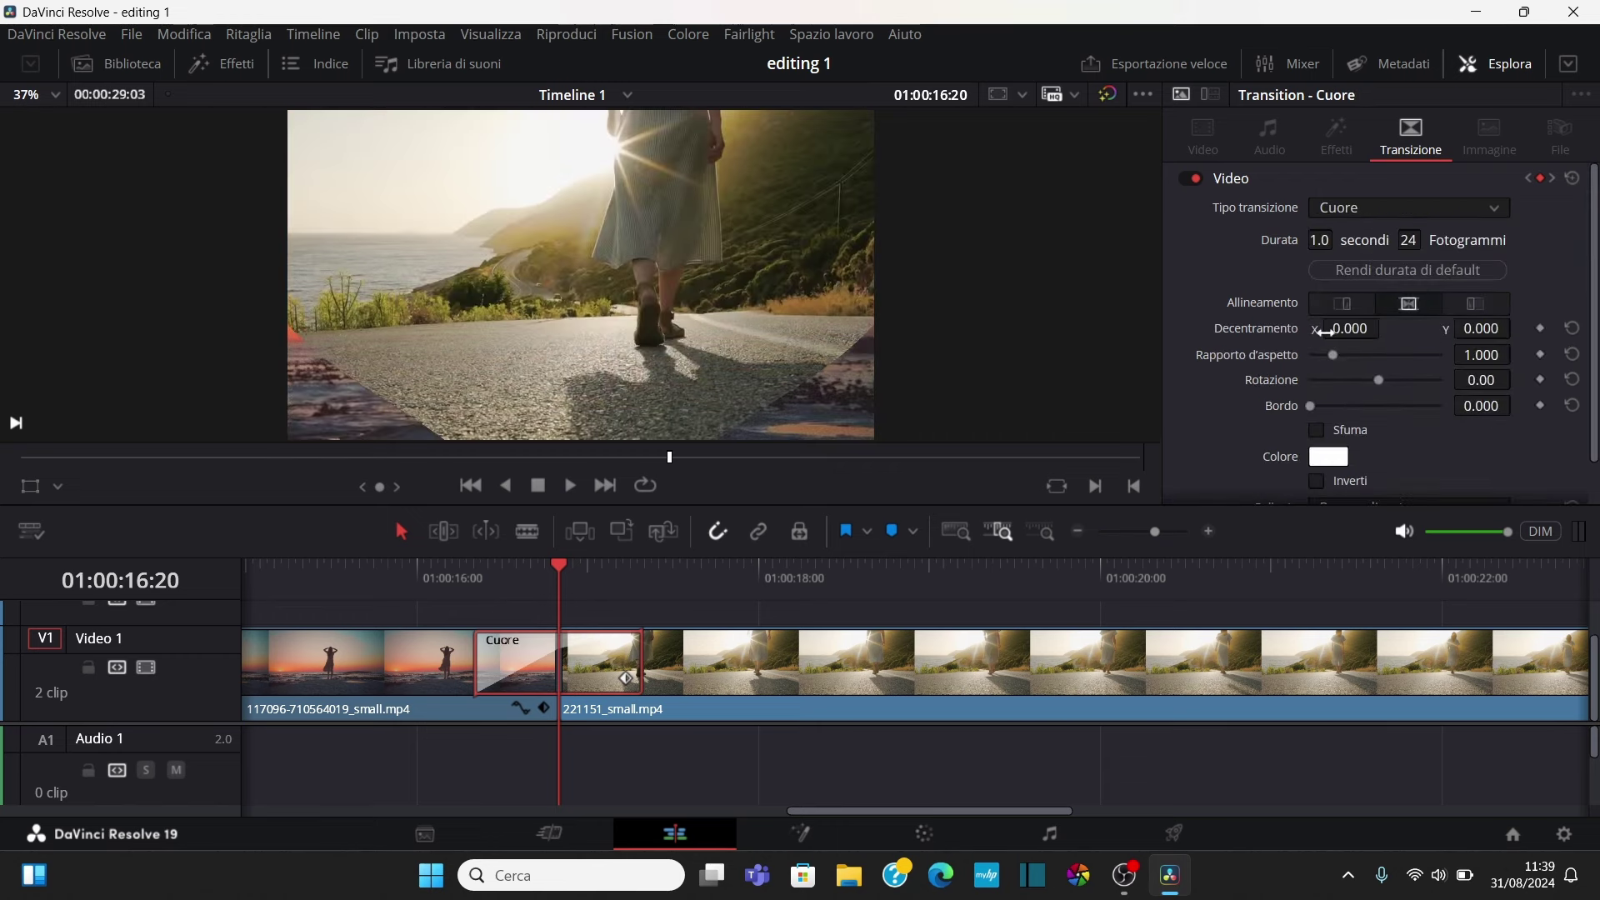
pyautogui.click(456, 585)
pyautogui.click(570, 485)
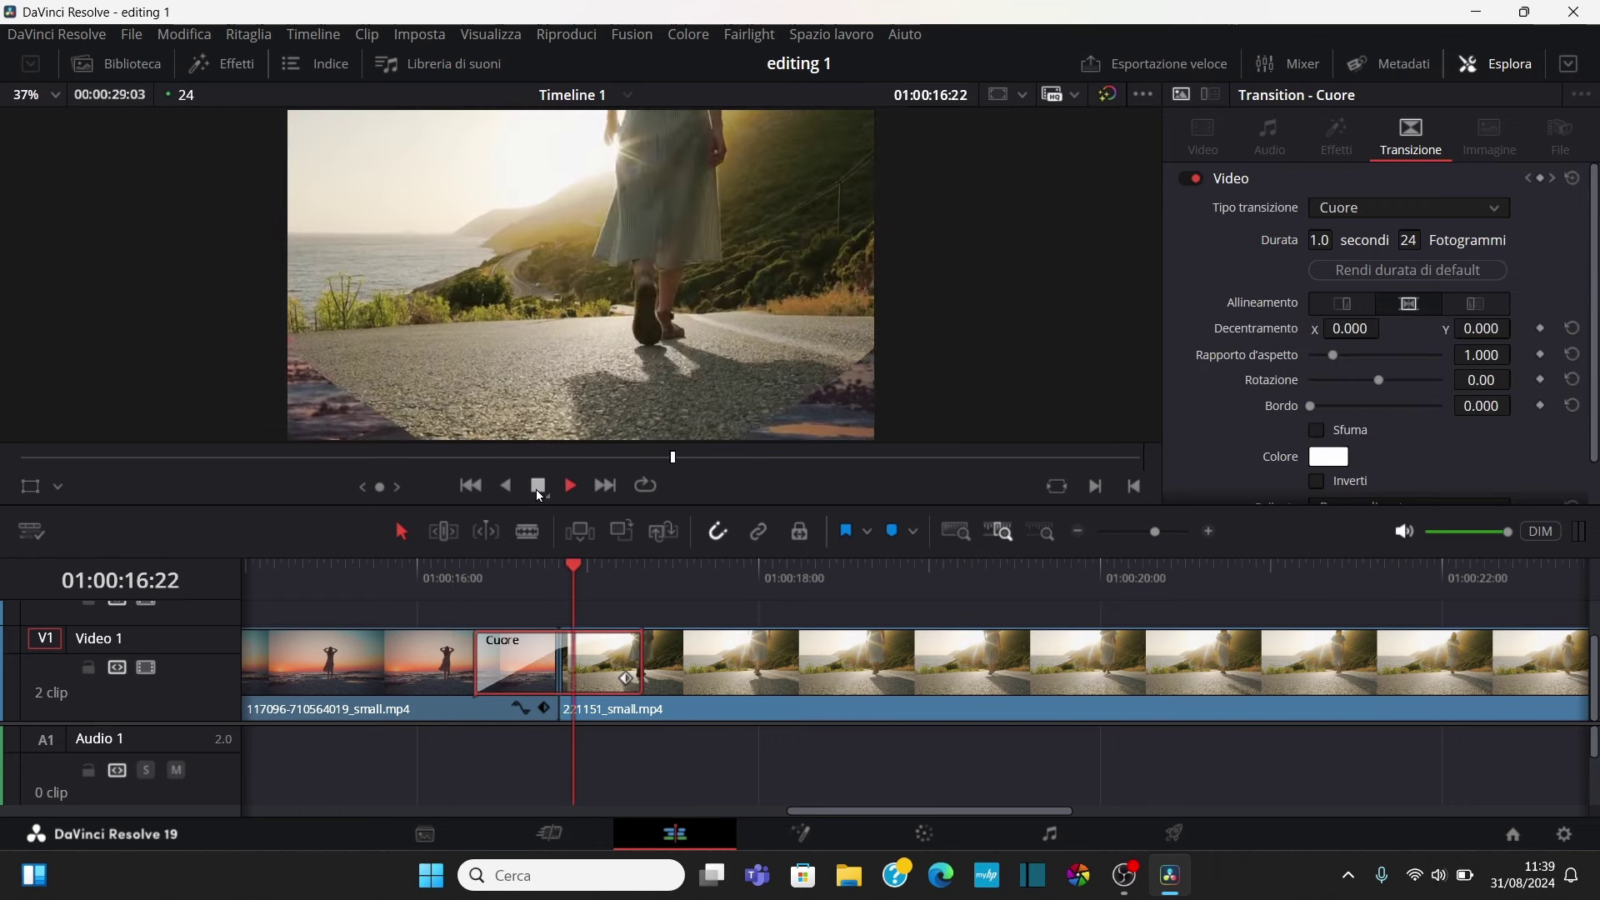
pyautogui.click(539, 490)
pyautogui.click(531, 570)
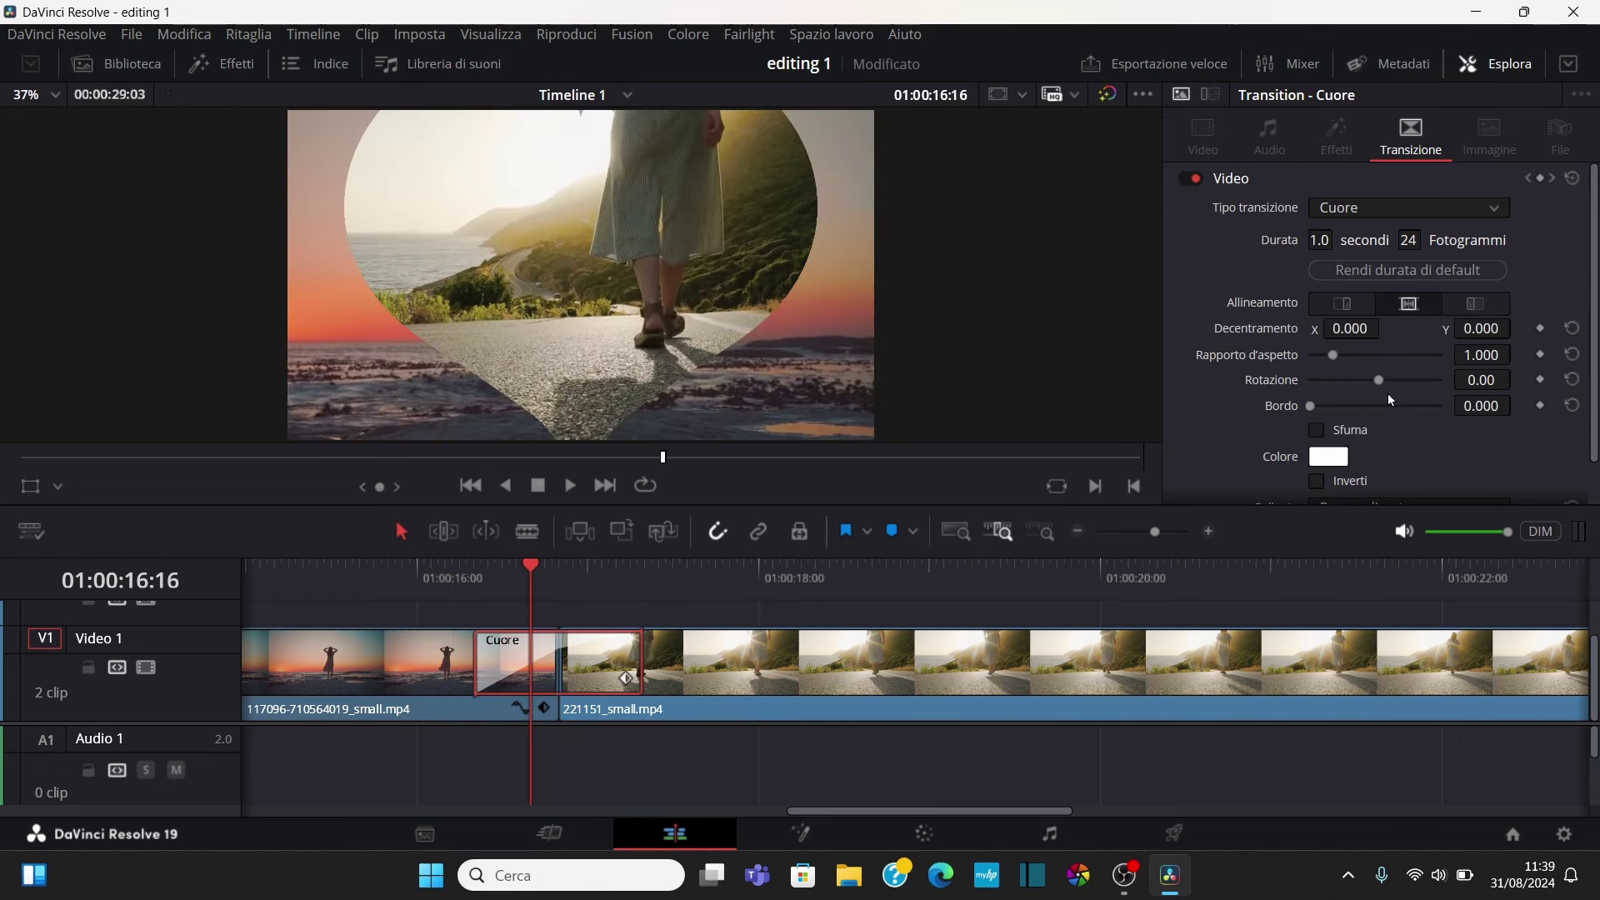
pyautogui.scroll(-1, 1390, 399)
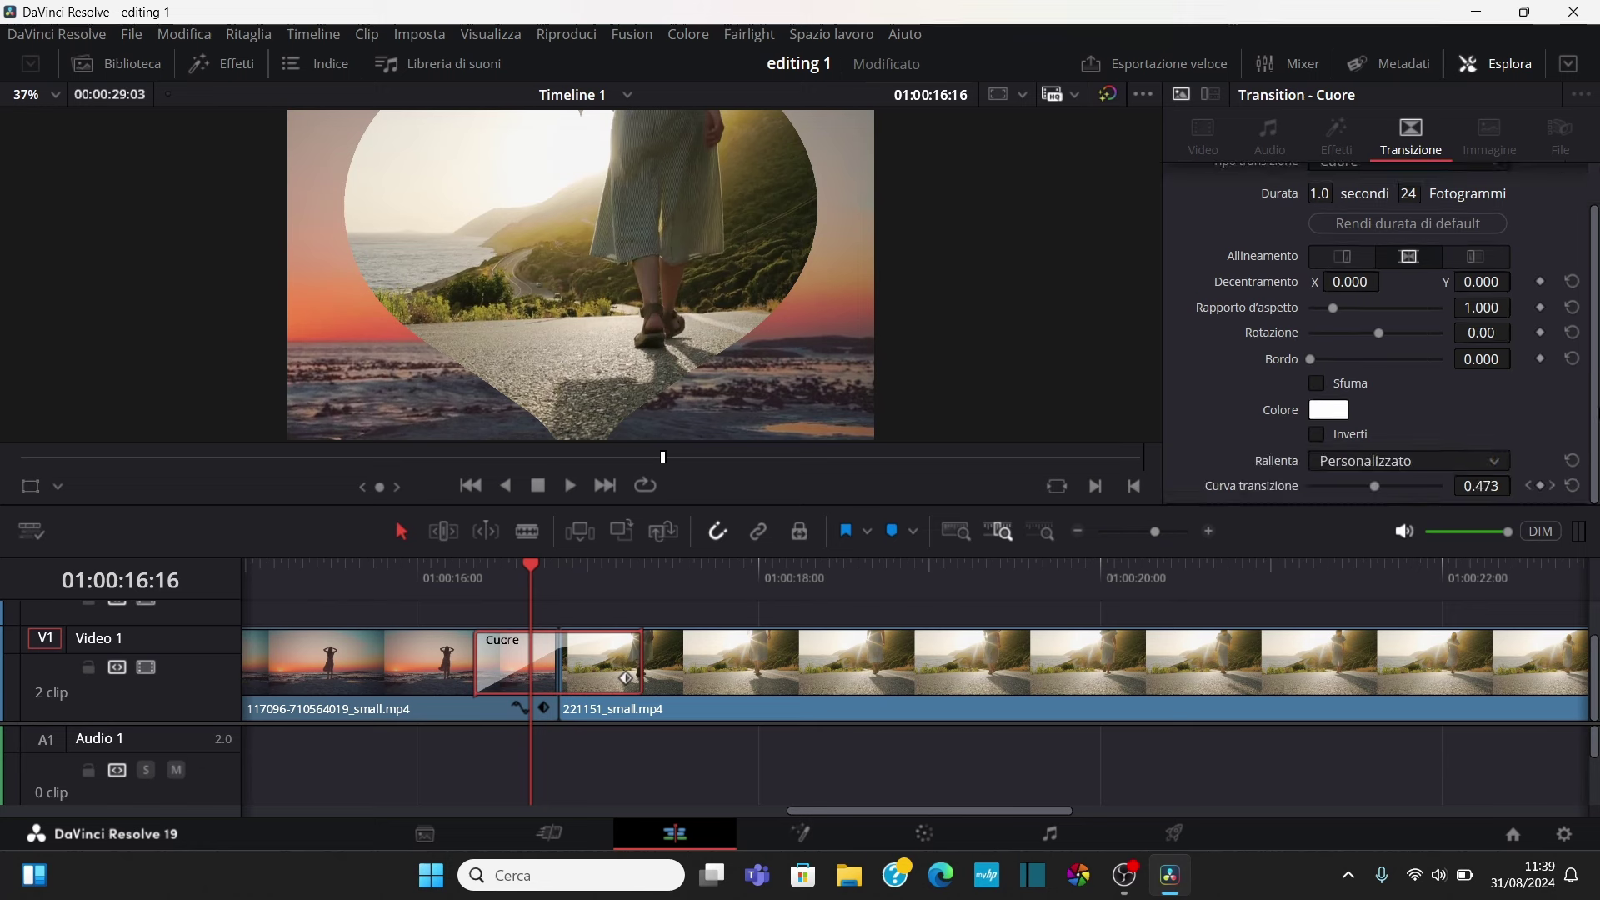
pyautogui.scroll(1, 1417, 250)
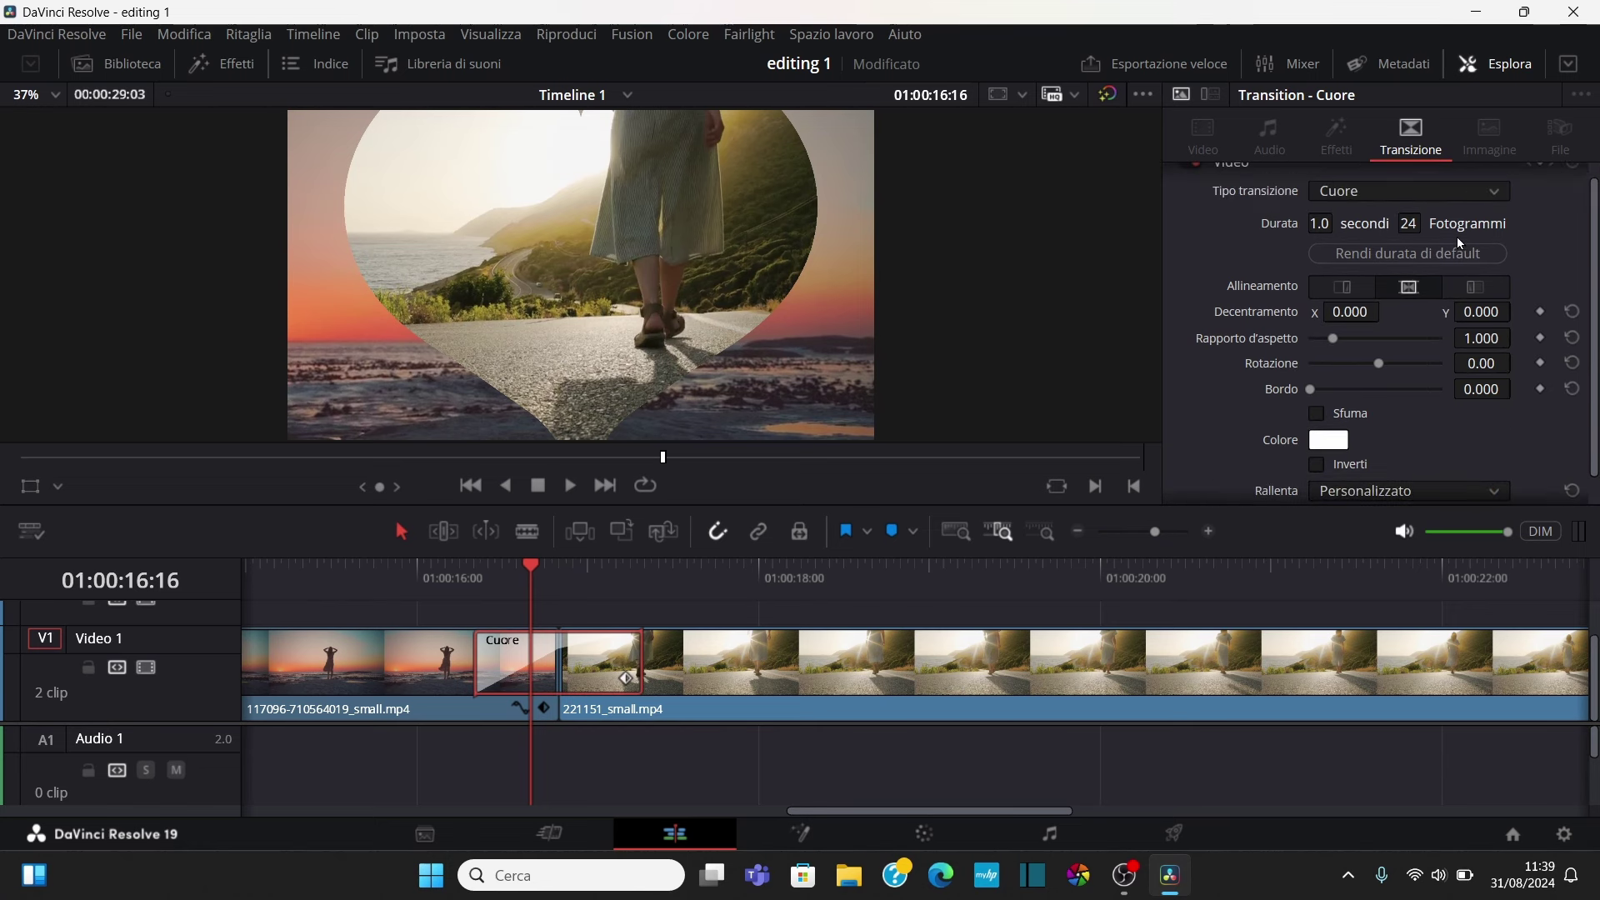
# Switch the transition back to Dissolvenza incrociata and close its settings
pyautogui.click(1478, 193)
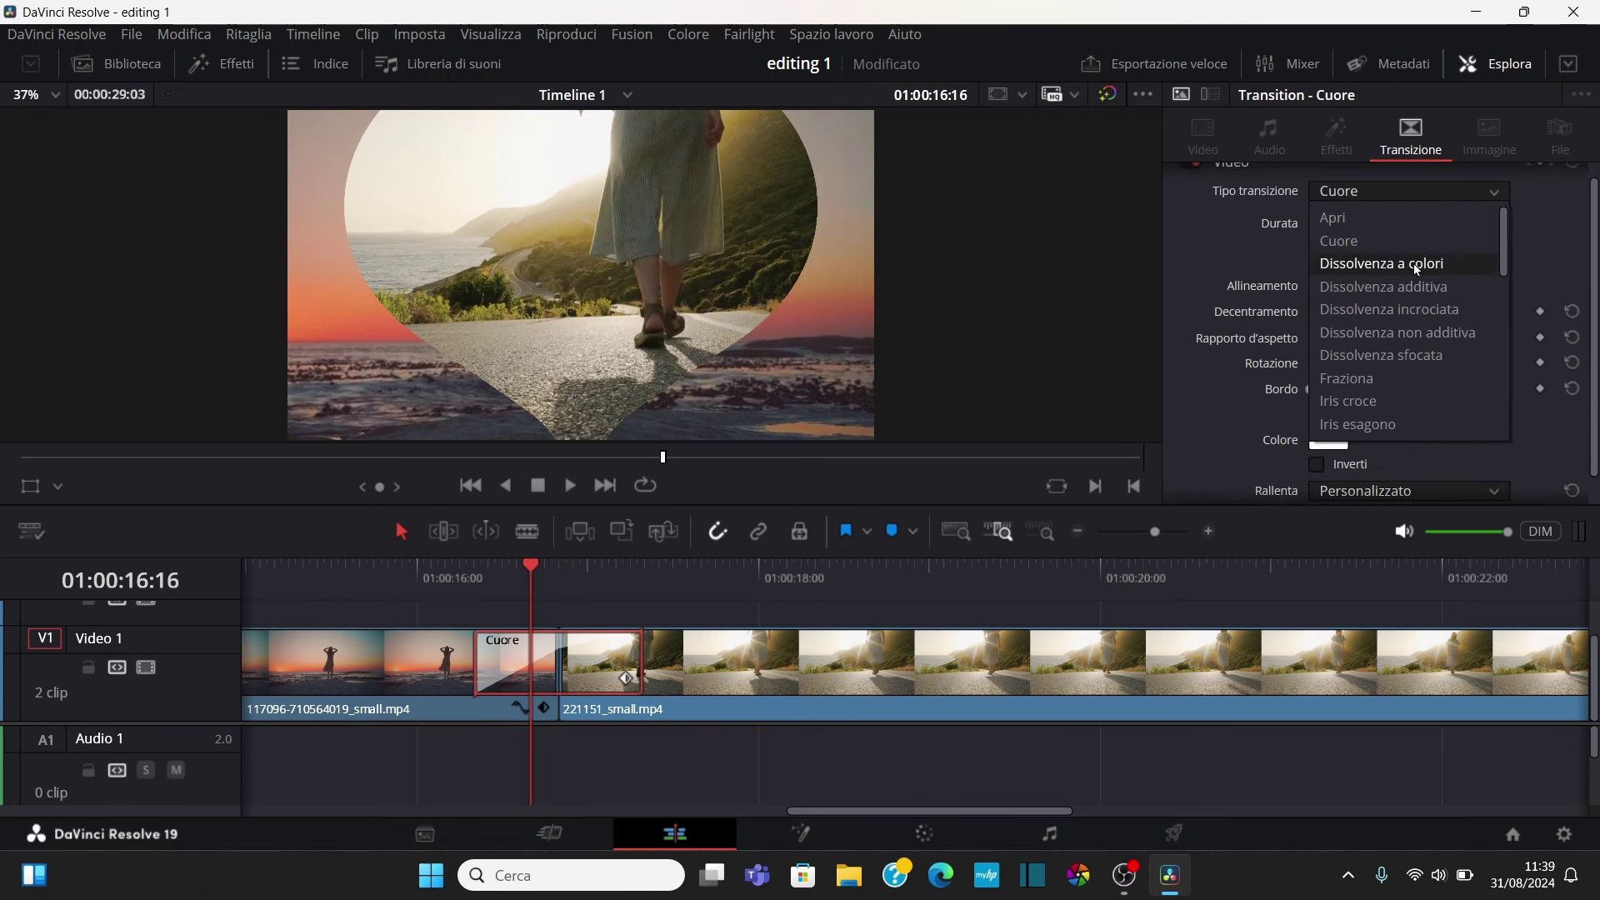
pyautogui.click(1417, 309)
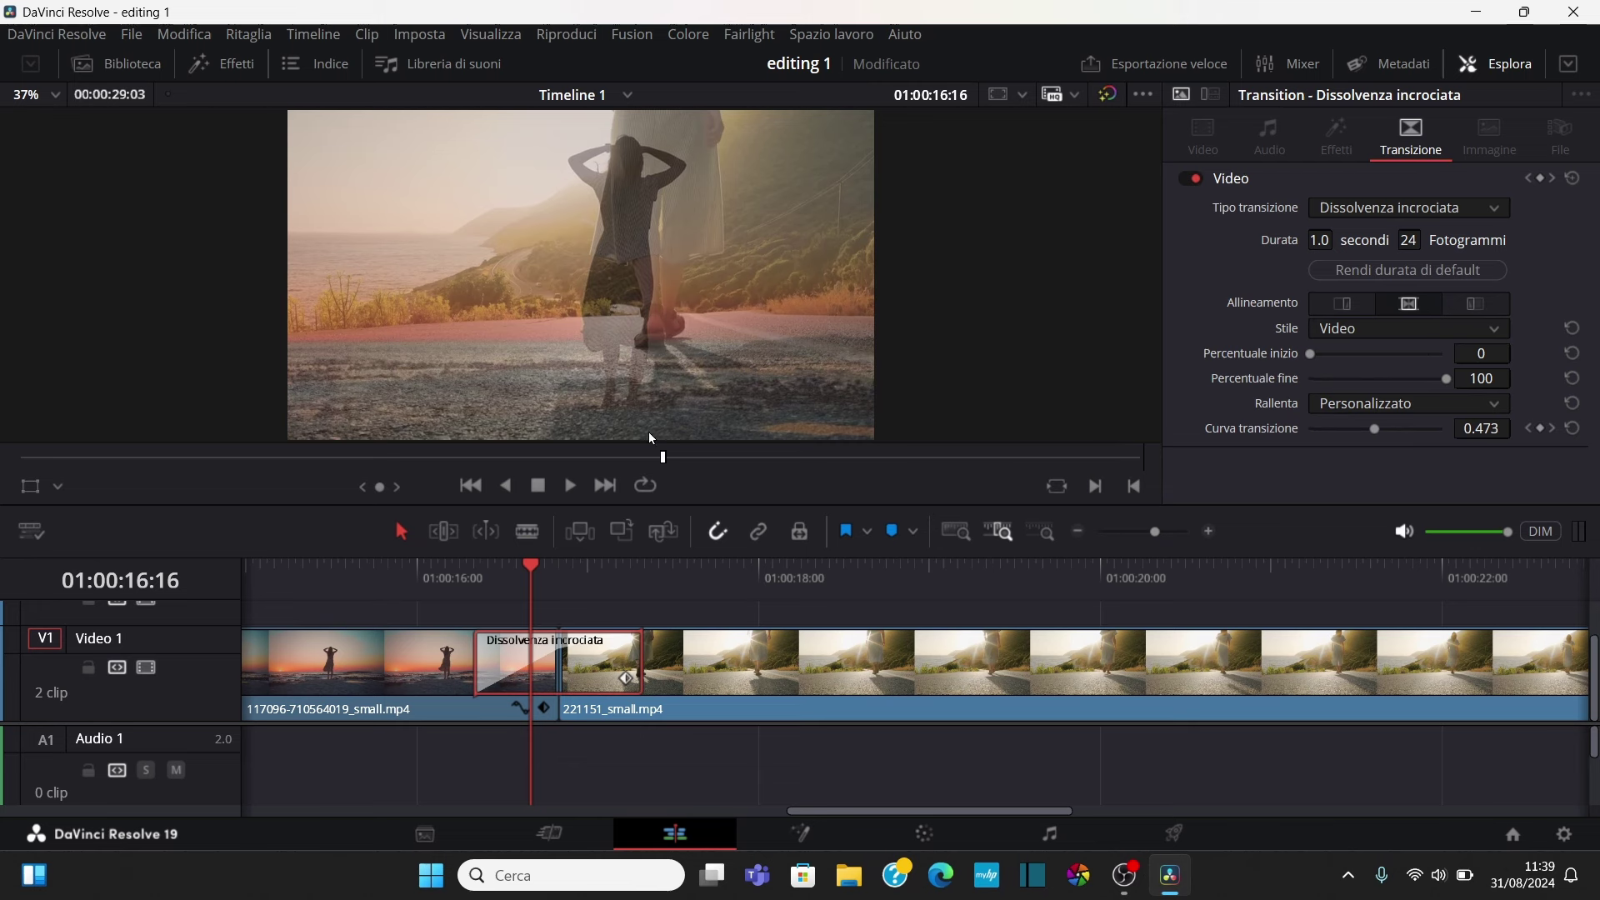
pyautogui.click(1496, 63)
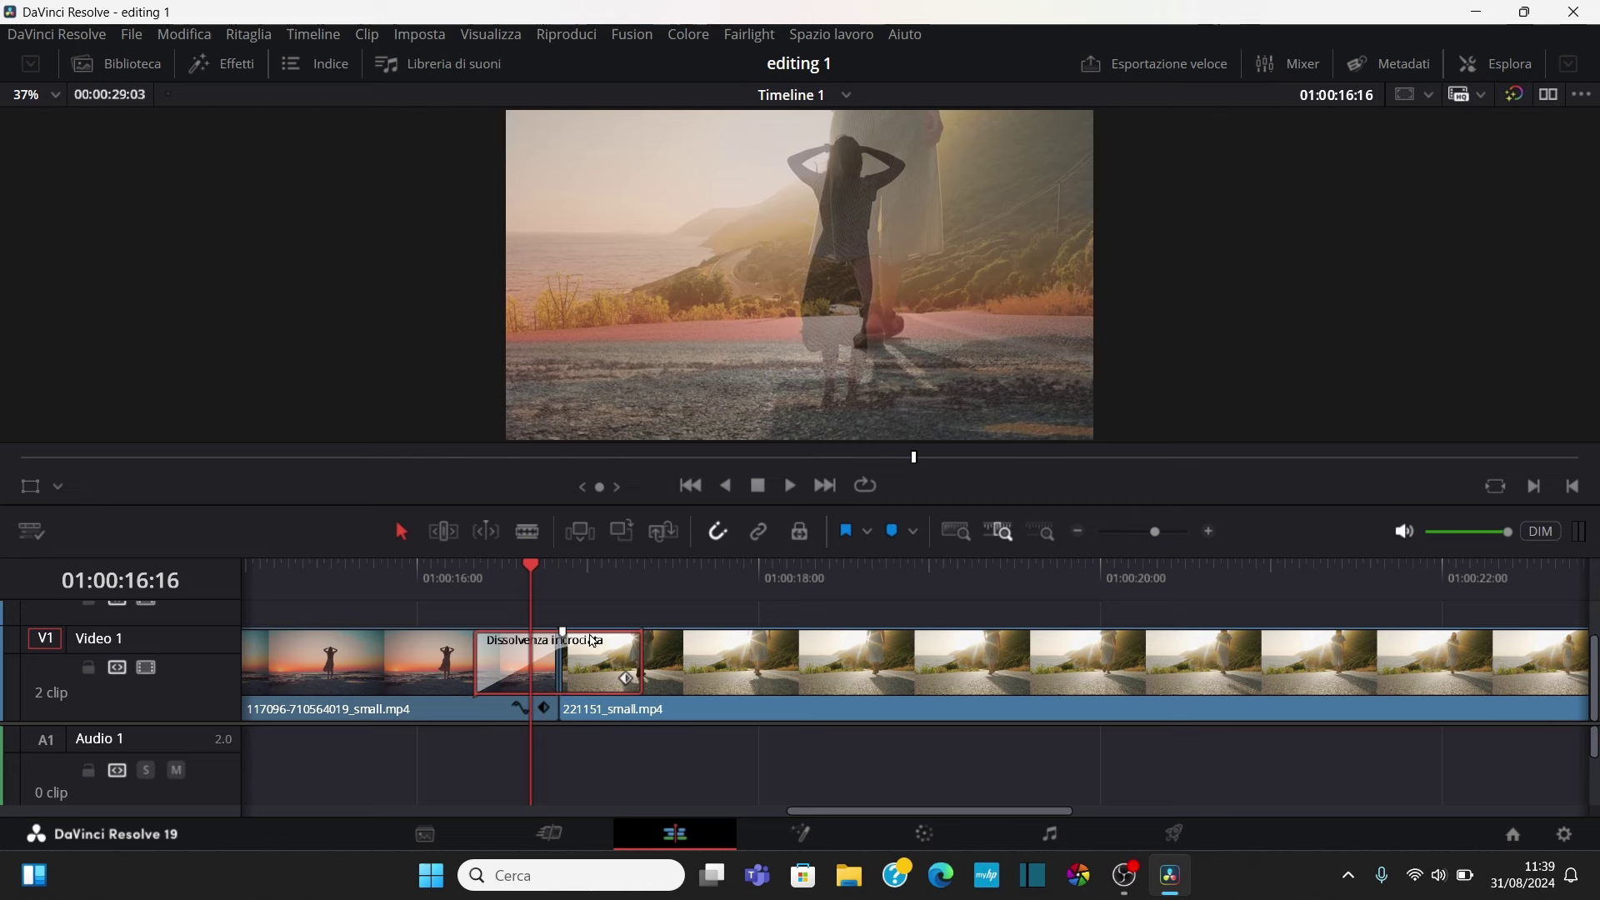
# Fit the whole edit in the timeline with Shift+Z, enlarge Video 1, and reopen the Effects library
pyautogui.hotkey('shift', 'z')
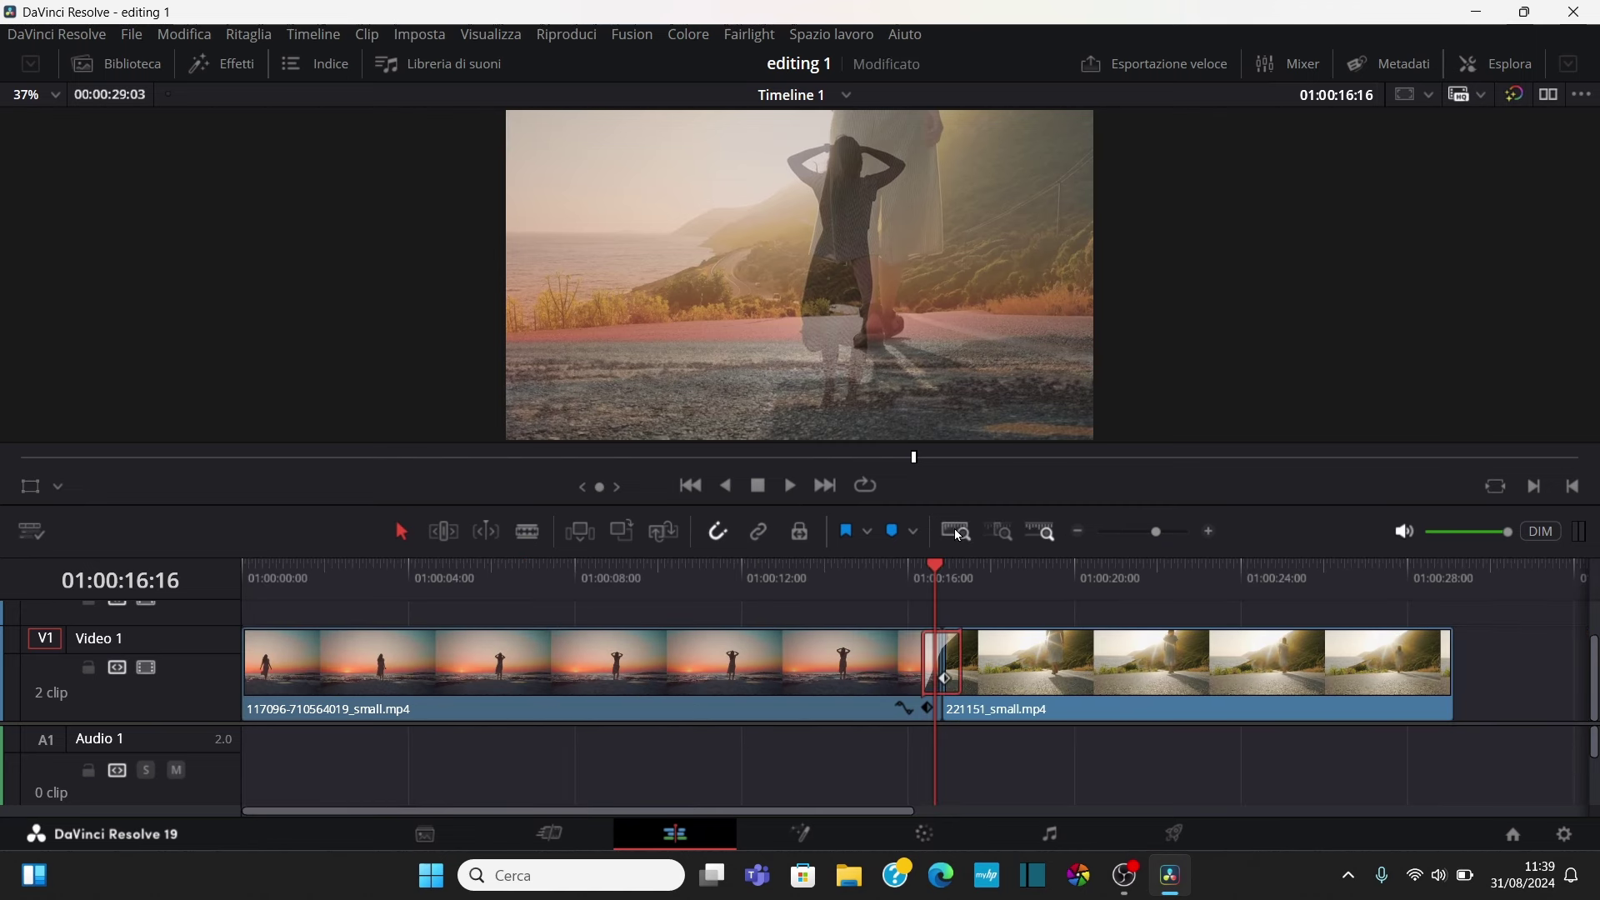
pyautogui.moveTo(1596, 671); pyautogui.dragTo(1596, 650)
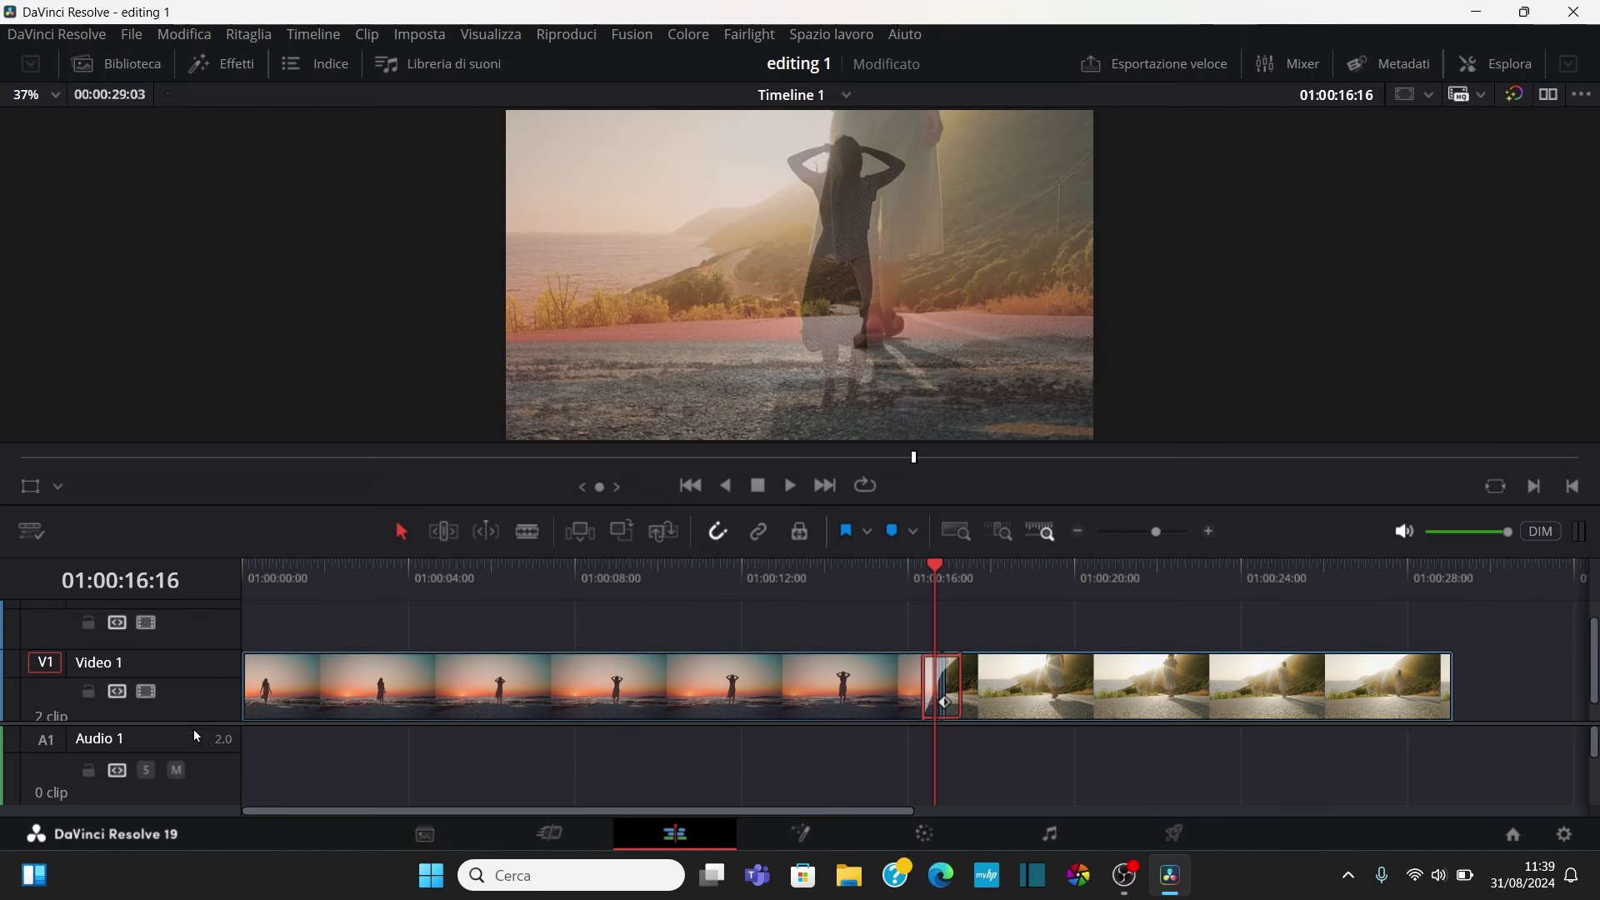
pyautogui.moveTo(194, 723); pyautogui.dragTo(195, 748)
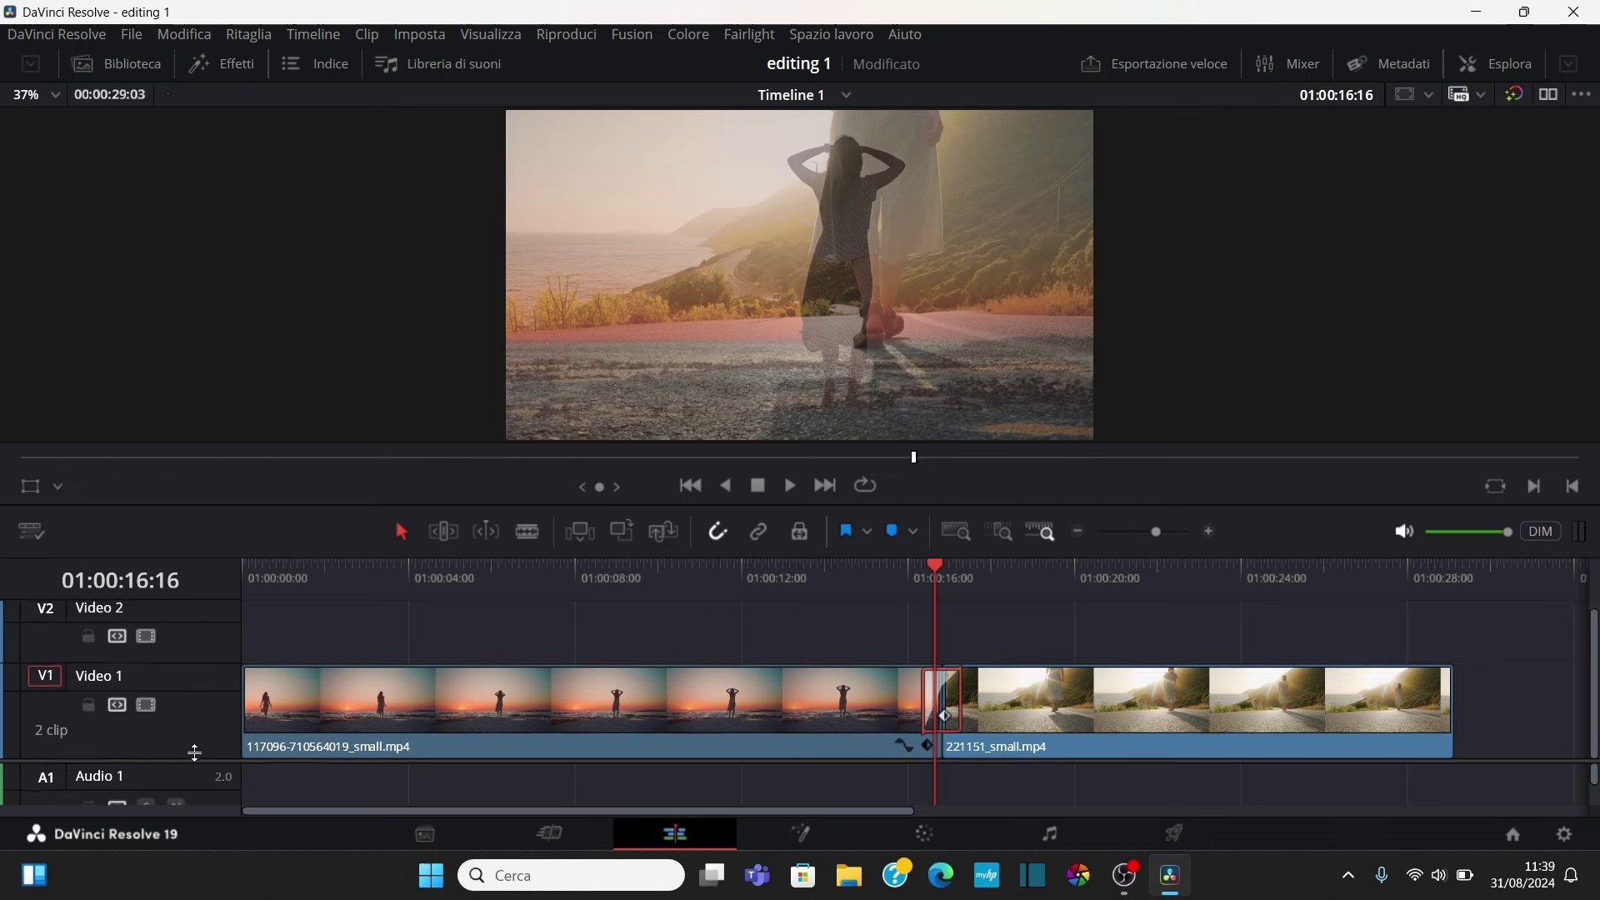
pyautogui.click(231, 62)
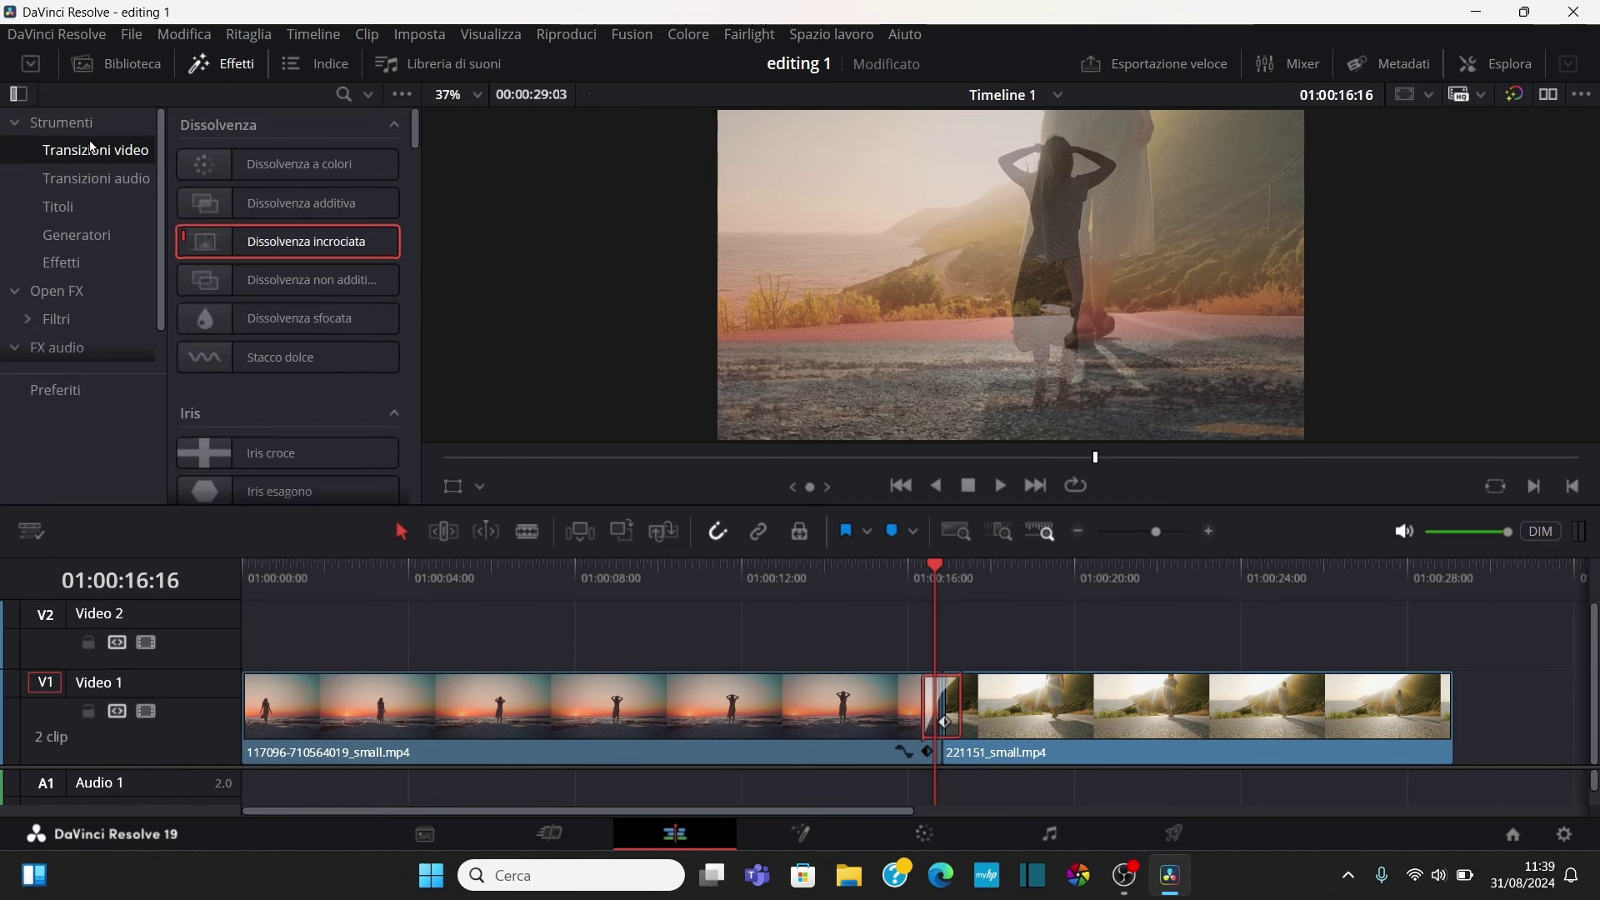
# Drop the Testo title onto Video 2 above the sunset clip and extend it to six seconds
pyautogui.click(71, 206)
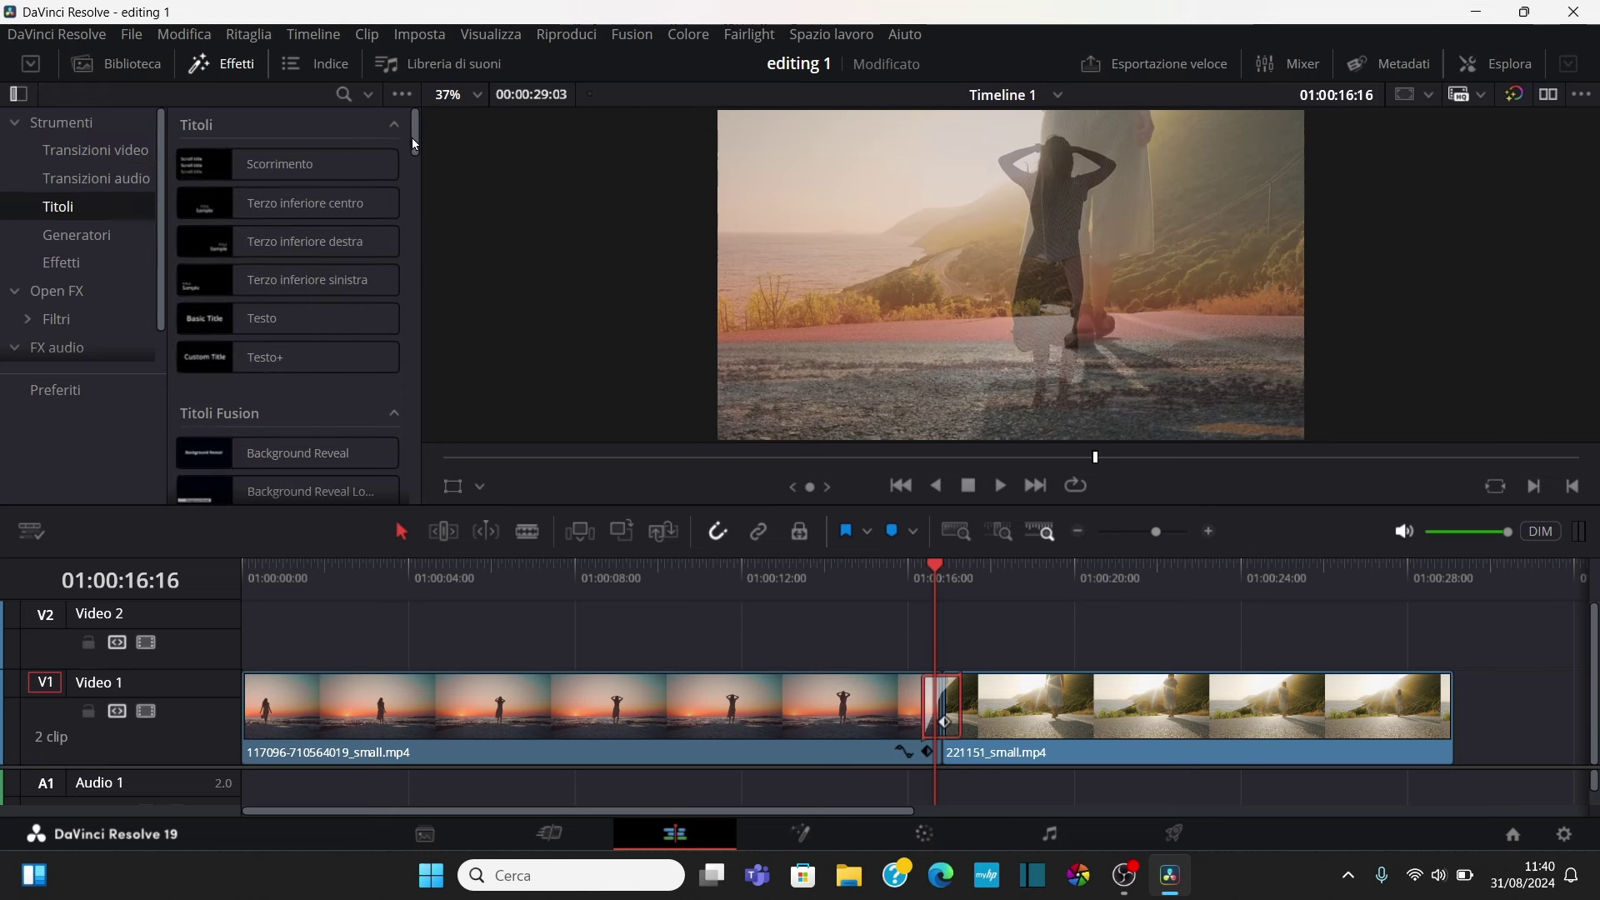
pyautogui.moveTo(413, 128); pyautogui.dragTo(406, 162)
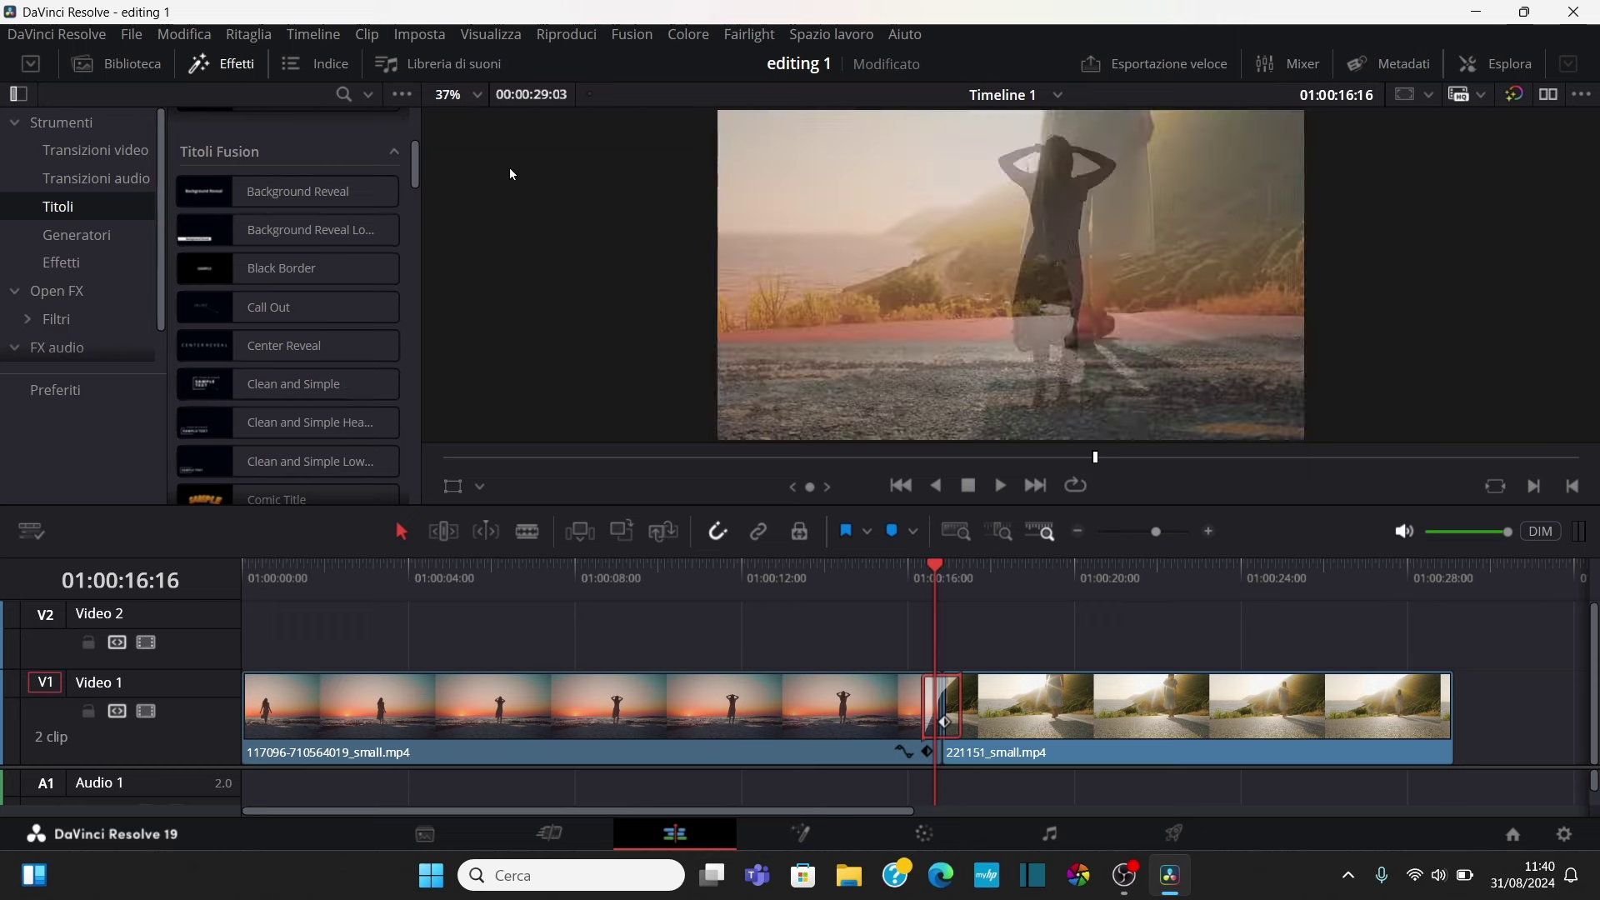
pyautogui.moveTo(417, 173); pyautogui.dragTo(418, 117)
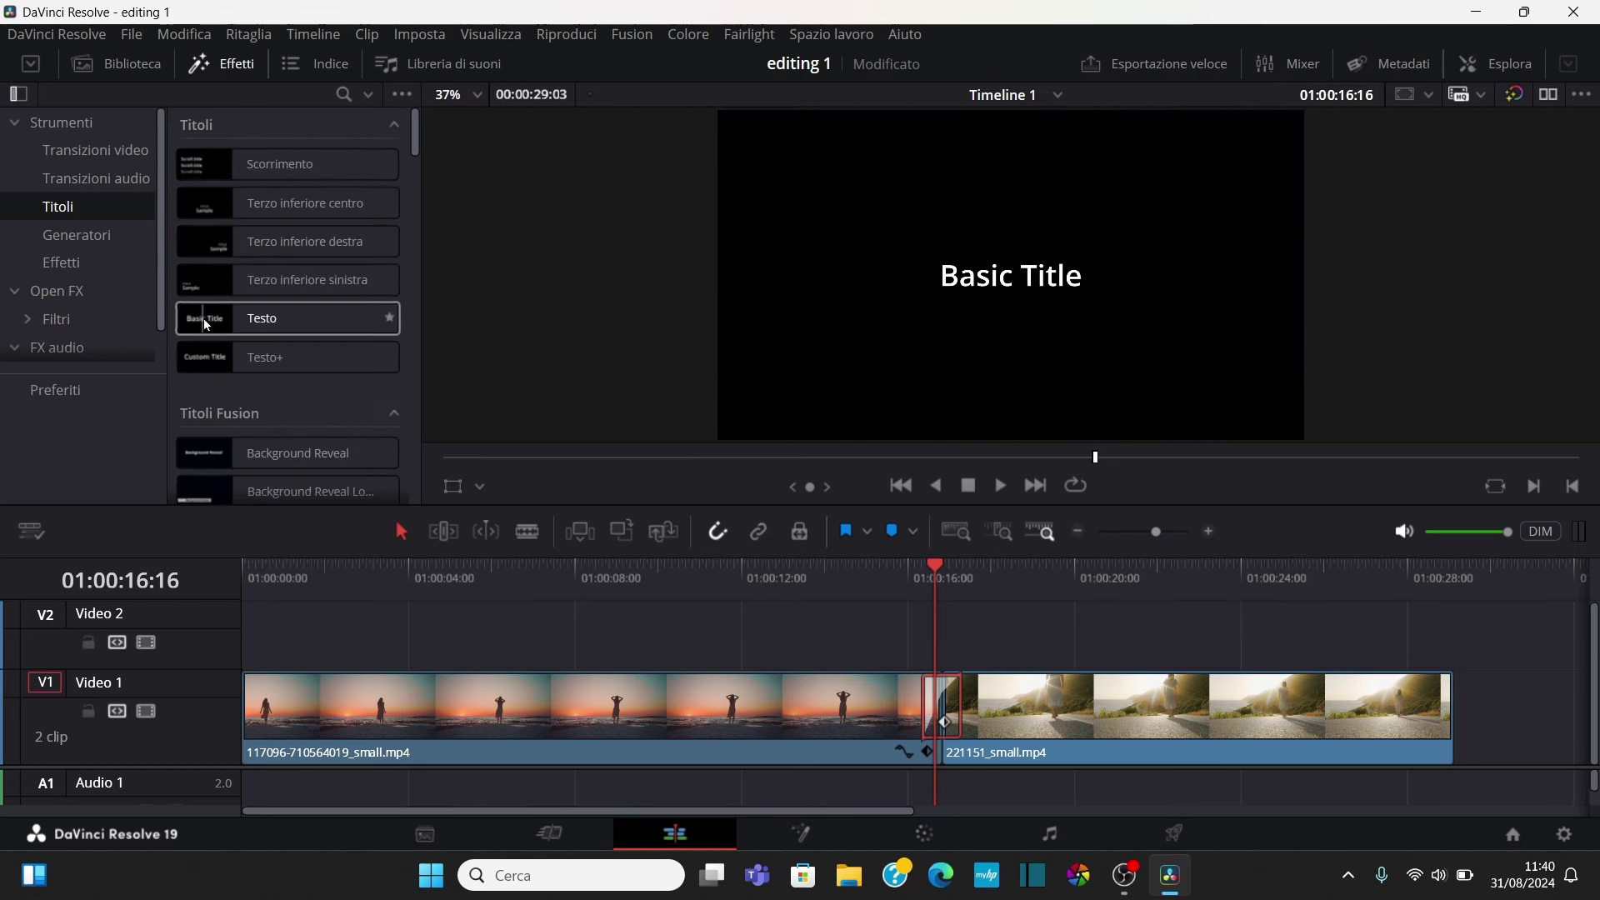
pyautogui.moveTo(204, 317)
pyautogui.mouseDown()
pyautogui.moveTo(667, 535)
pyautogui.moveTo(510, 617)
pyautogui.mouseUp()
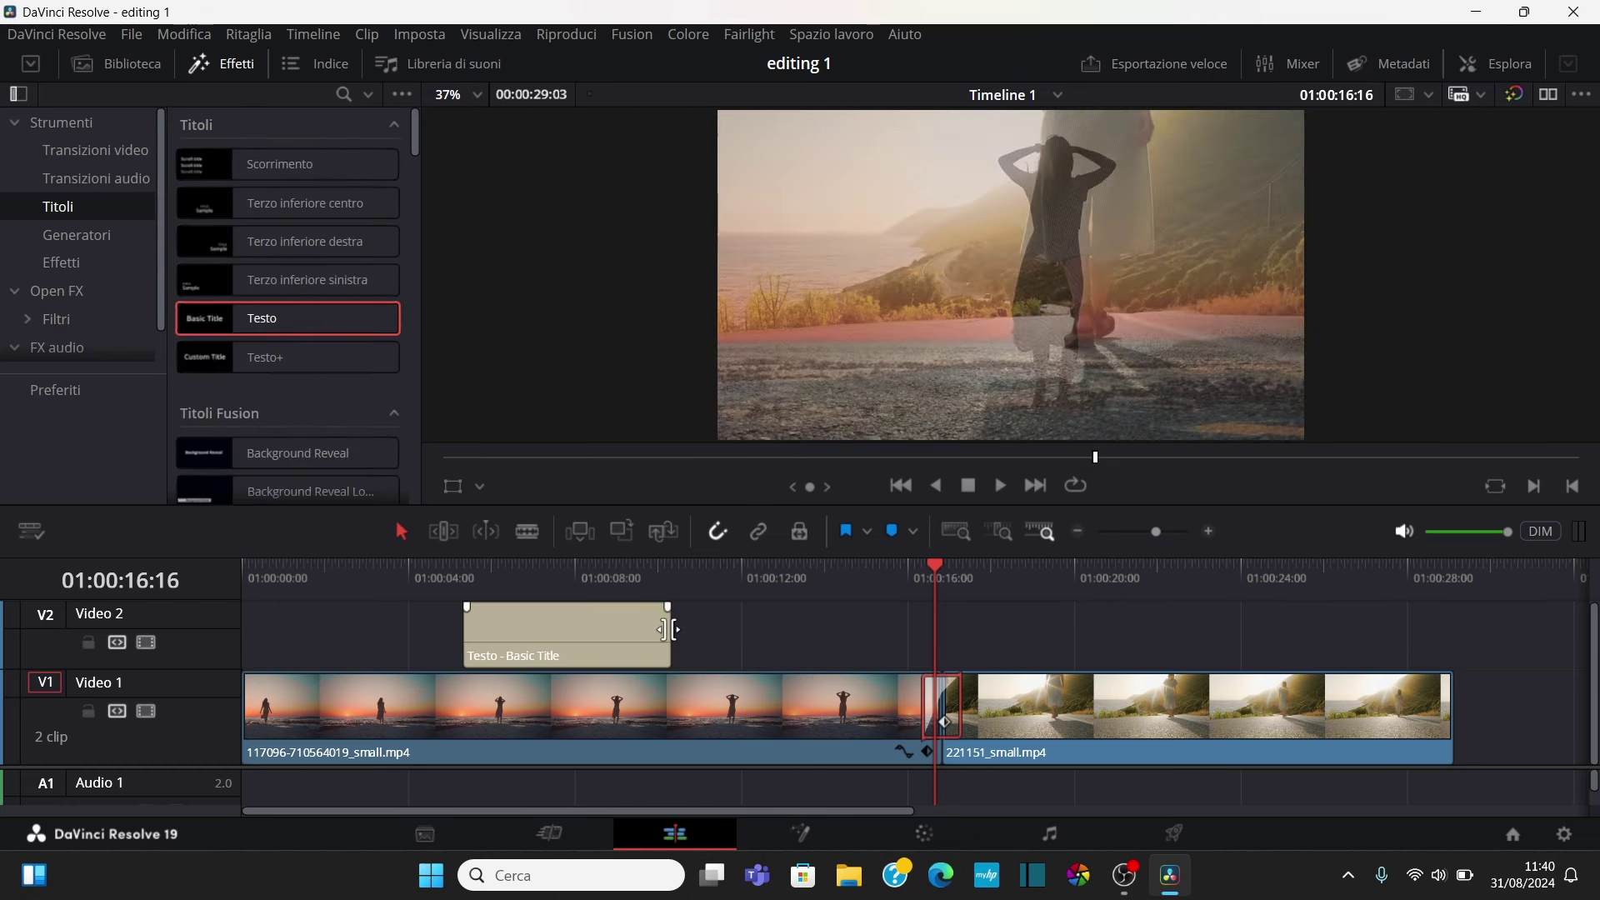
pyautogui.moveTo(673, 632); pyautogui.dragTo(713, 638)
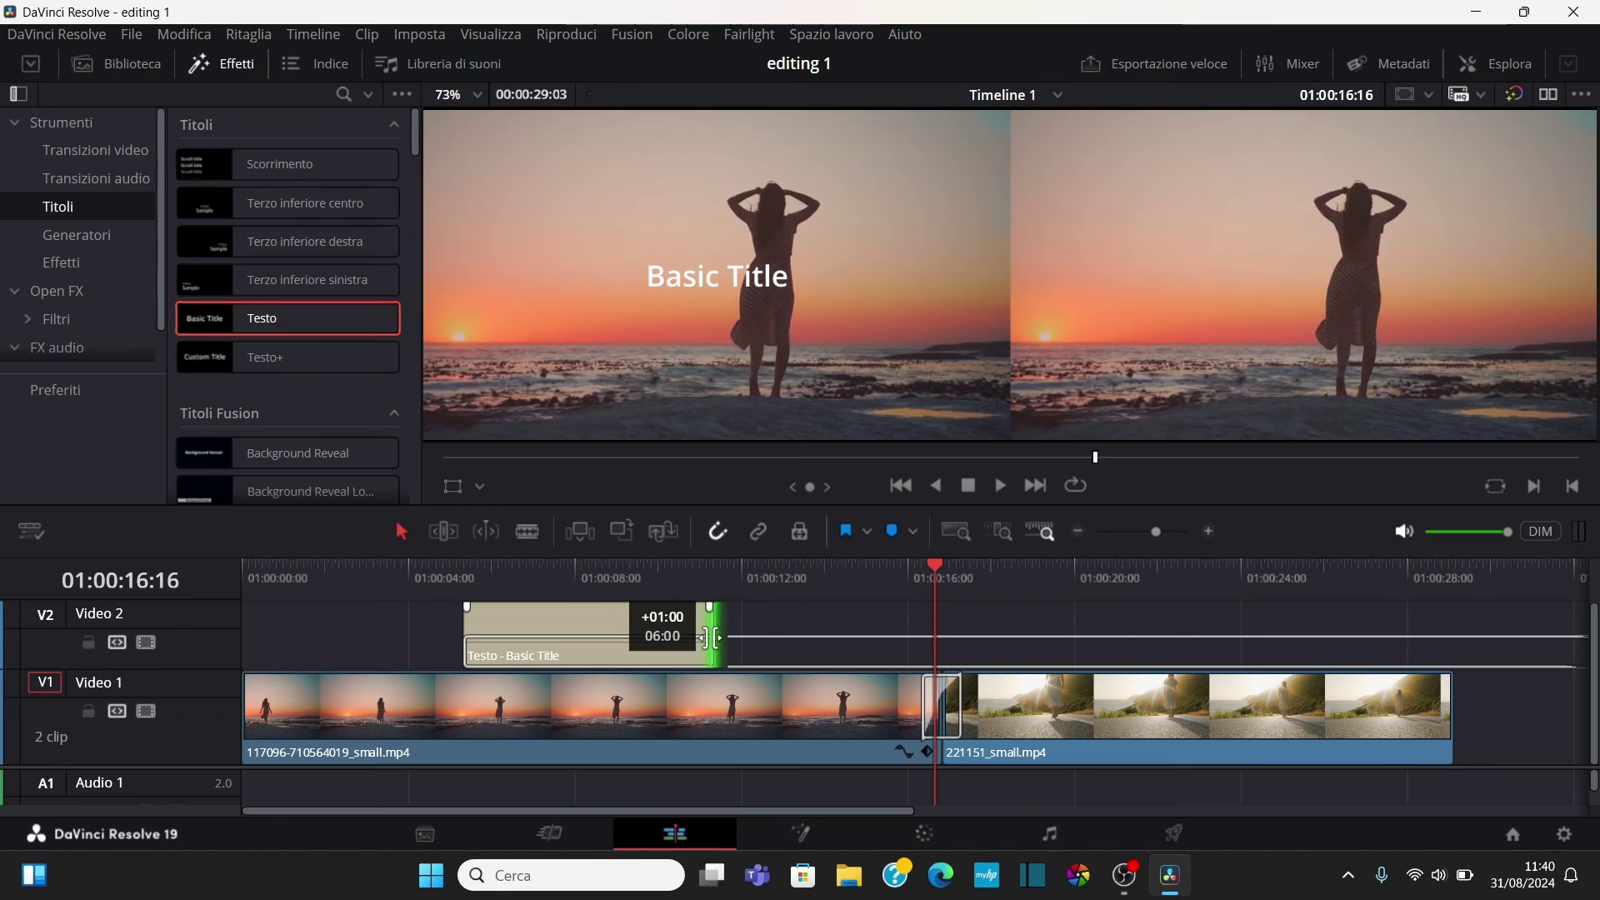
pyautogui.moveTo(714, 637); pyautogui.dragTo(713, 638)
# Preview the title, hide the Effects library, and reselect the Basic Title clip
pyautogui.click(590, 579)
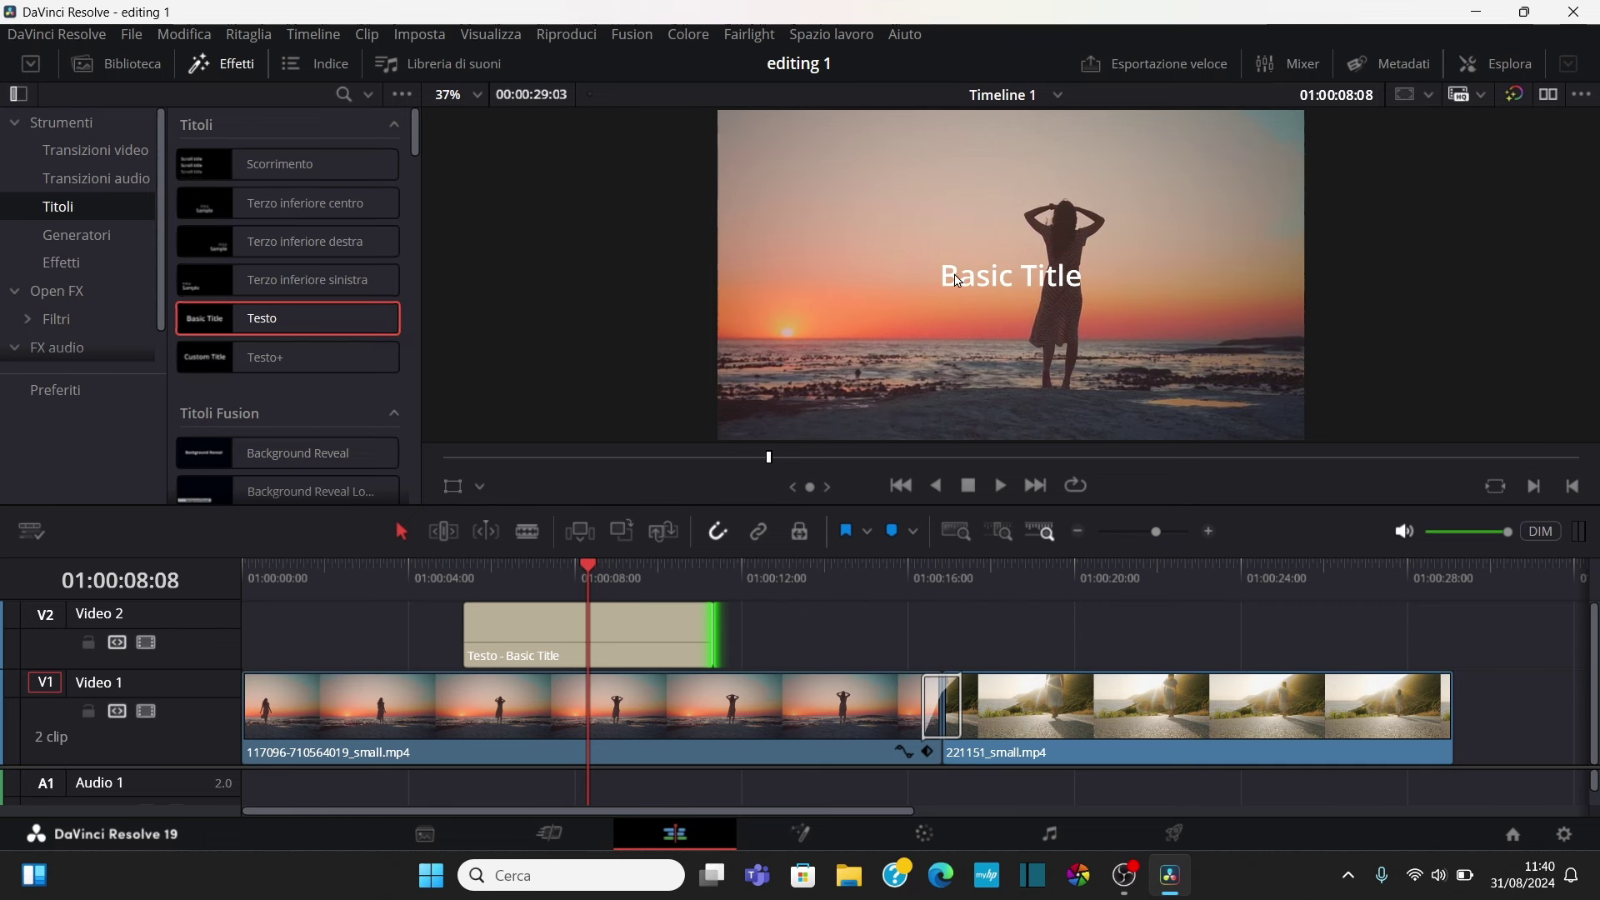
pyautogui.click(236, 67)
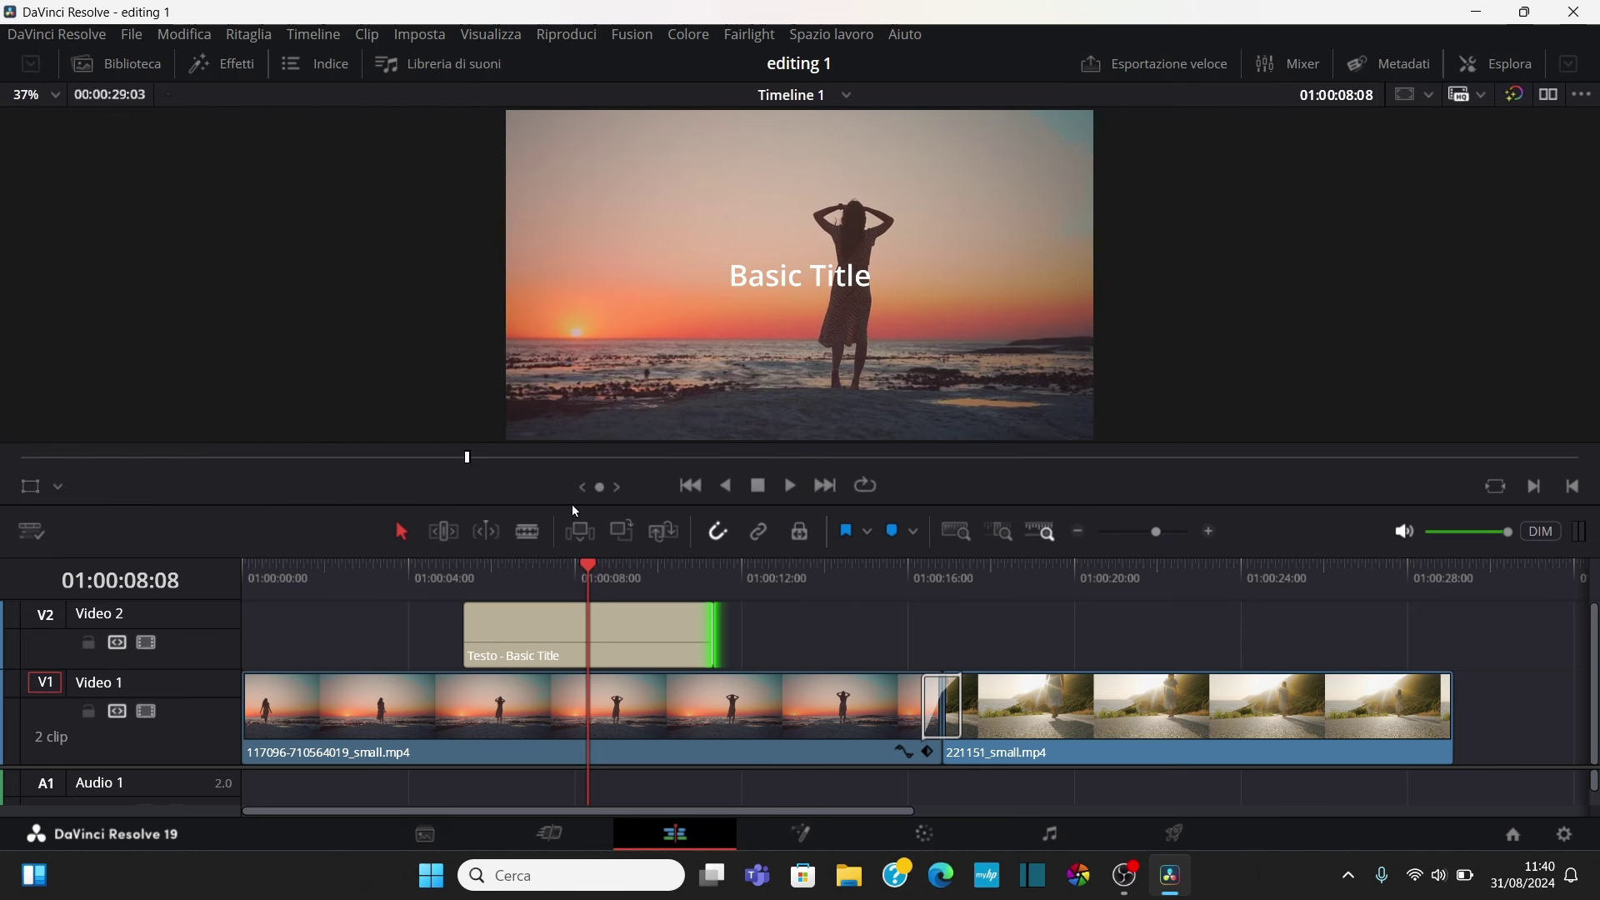
pyautogui.click(619, 635)
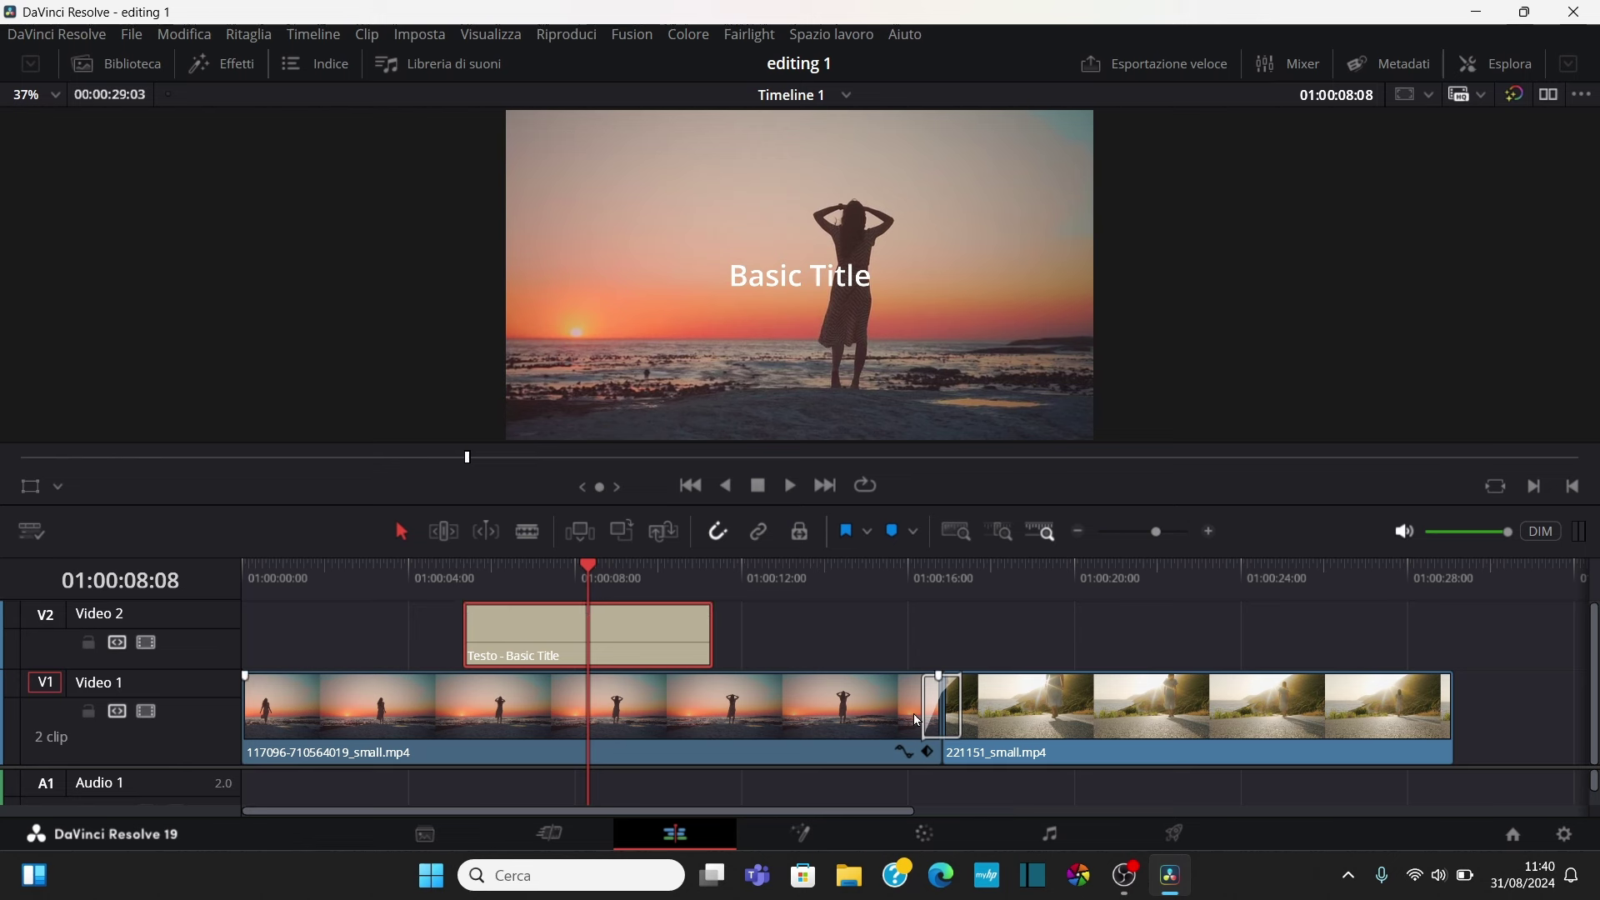
pyautogui.click(1180, 715)
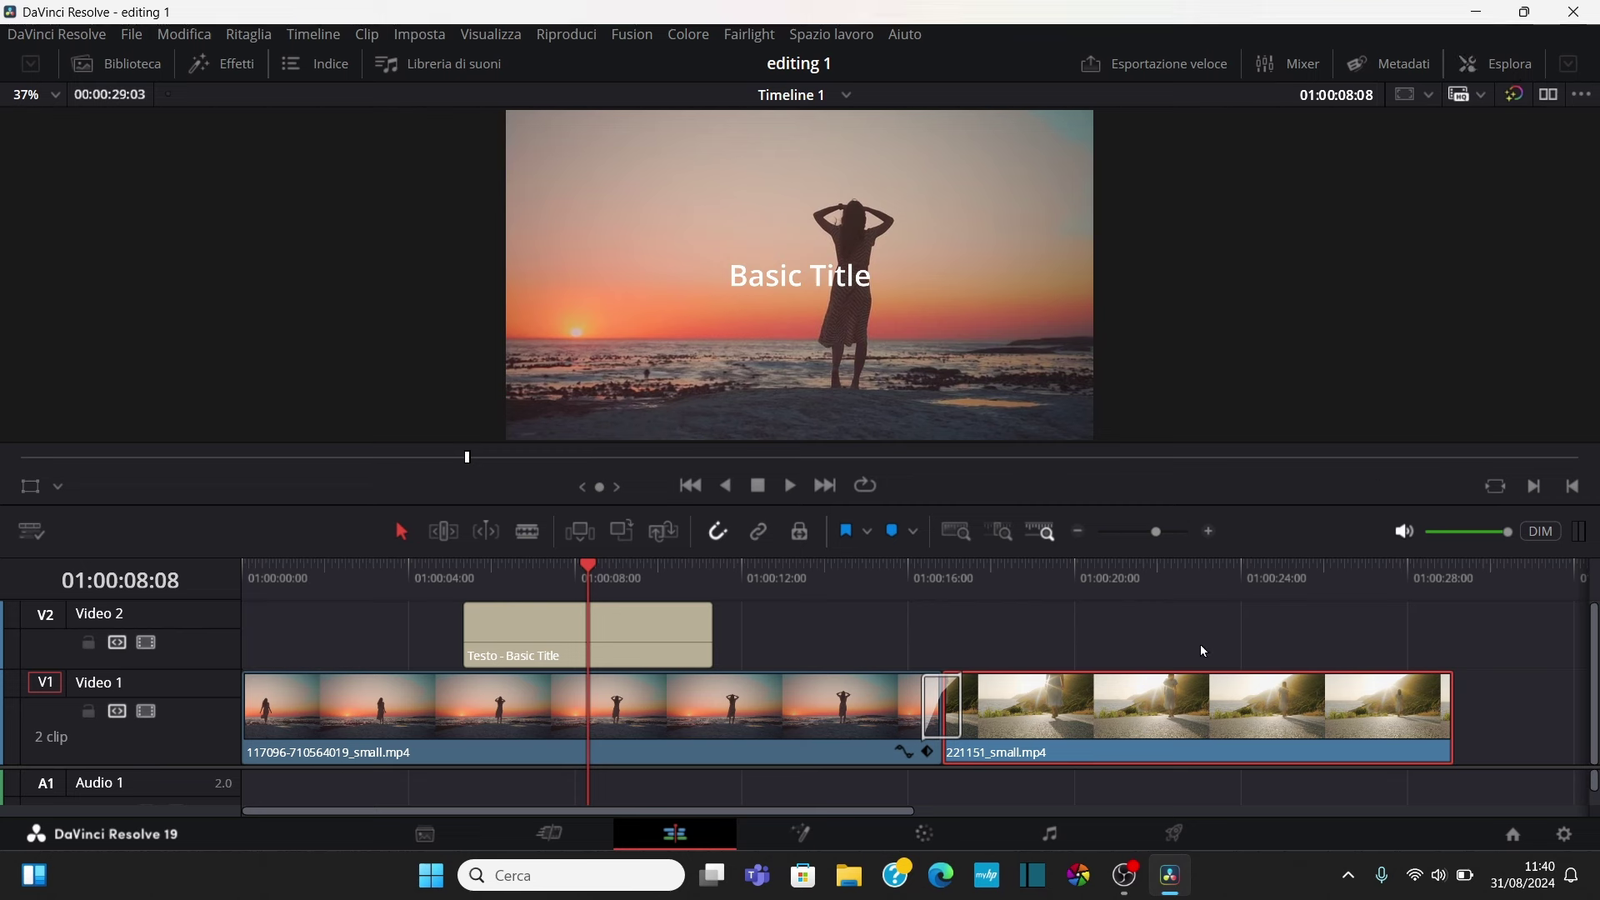
pyautogui.click(625, 625)
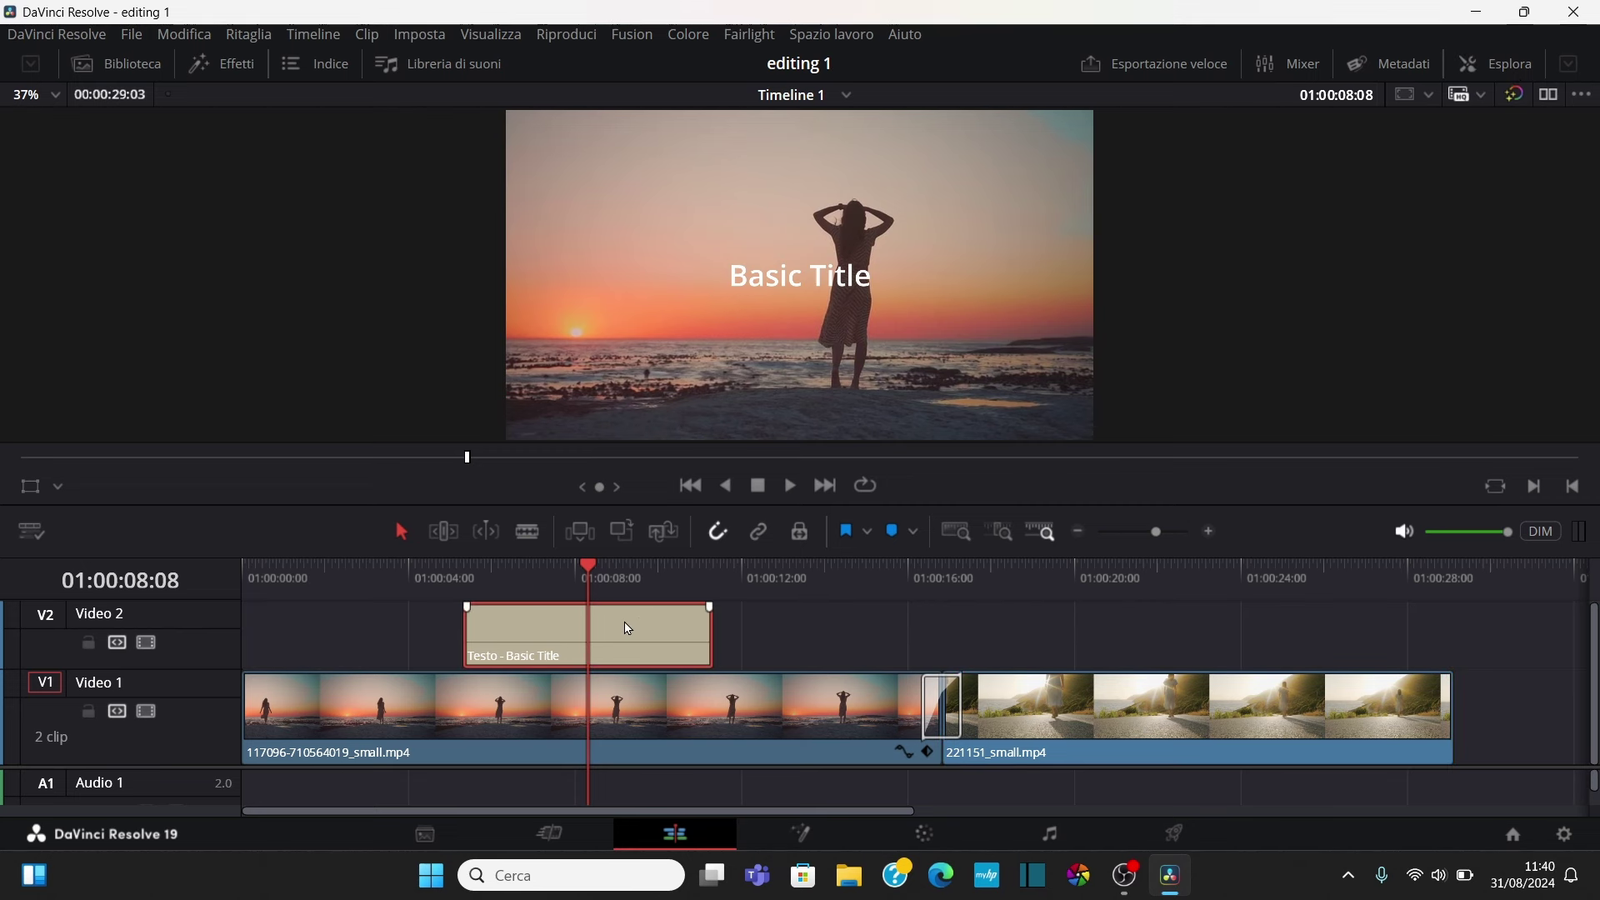
# Replace the title text with 'Tramonto'
pyautogui.click(1510, 73)
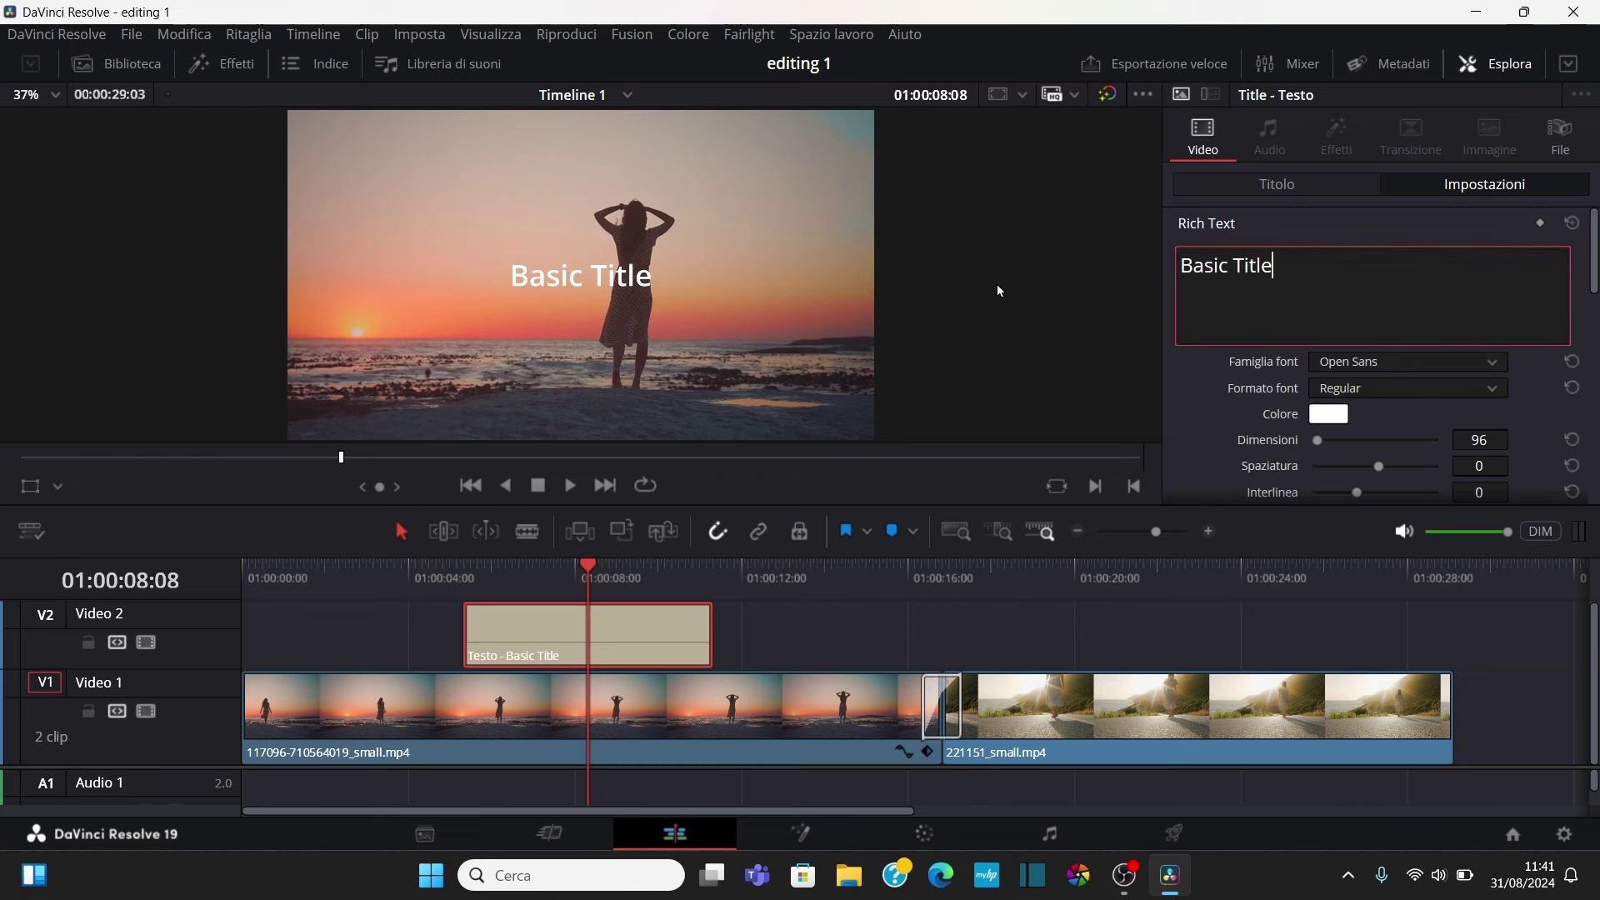
pyautogui.press('BackSpace')
pyautogui.press('BackSpace')
pyautogui.press('BackSpace')
pyautogui.press('BackSpace')
pyautogui.press('BackSpace')
pyautogui.press('BackSpace')
pyautogui.press('BackSpace')
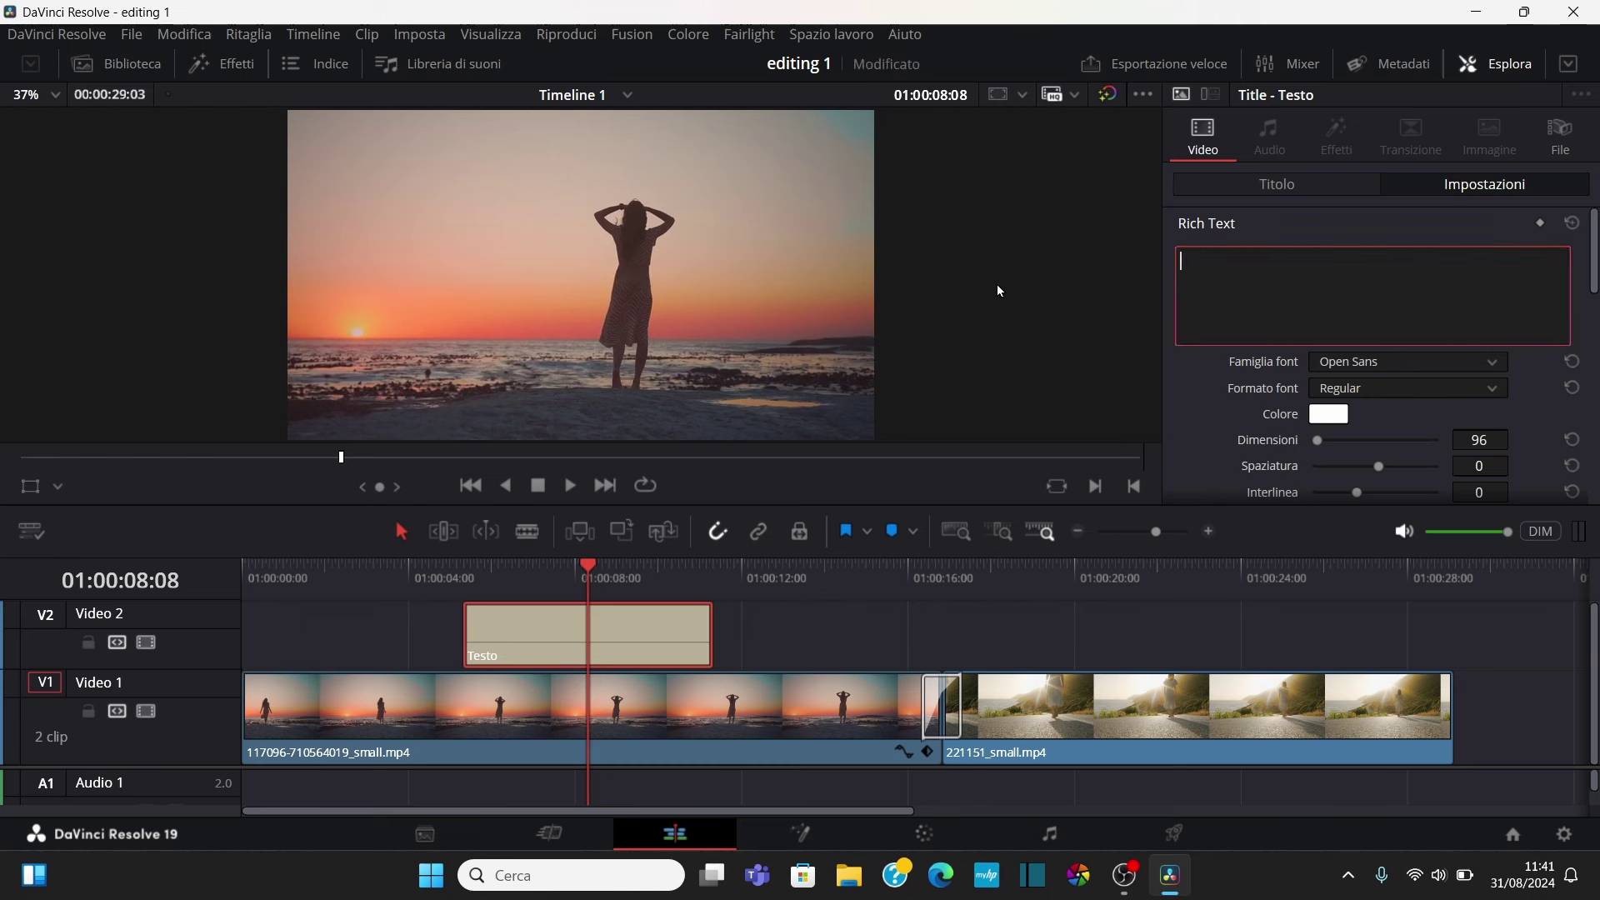
pyautogui.write('Tramonto')
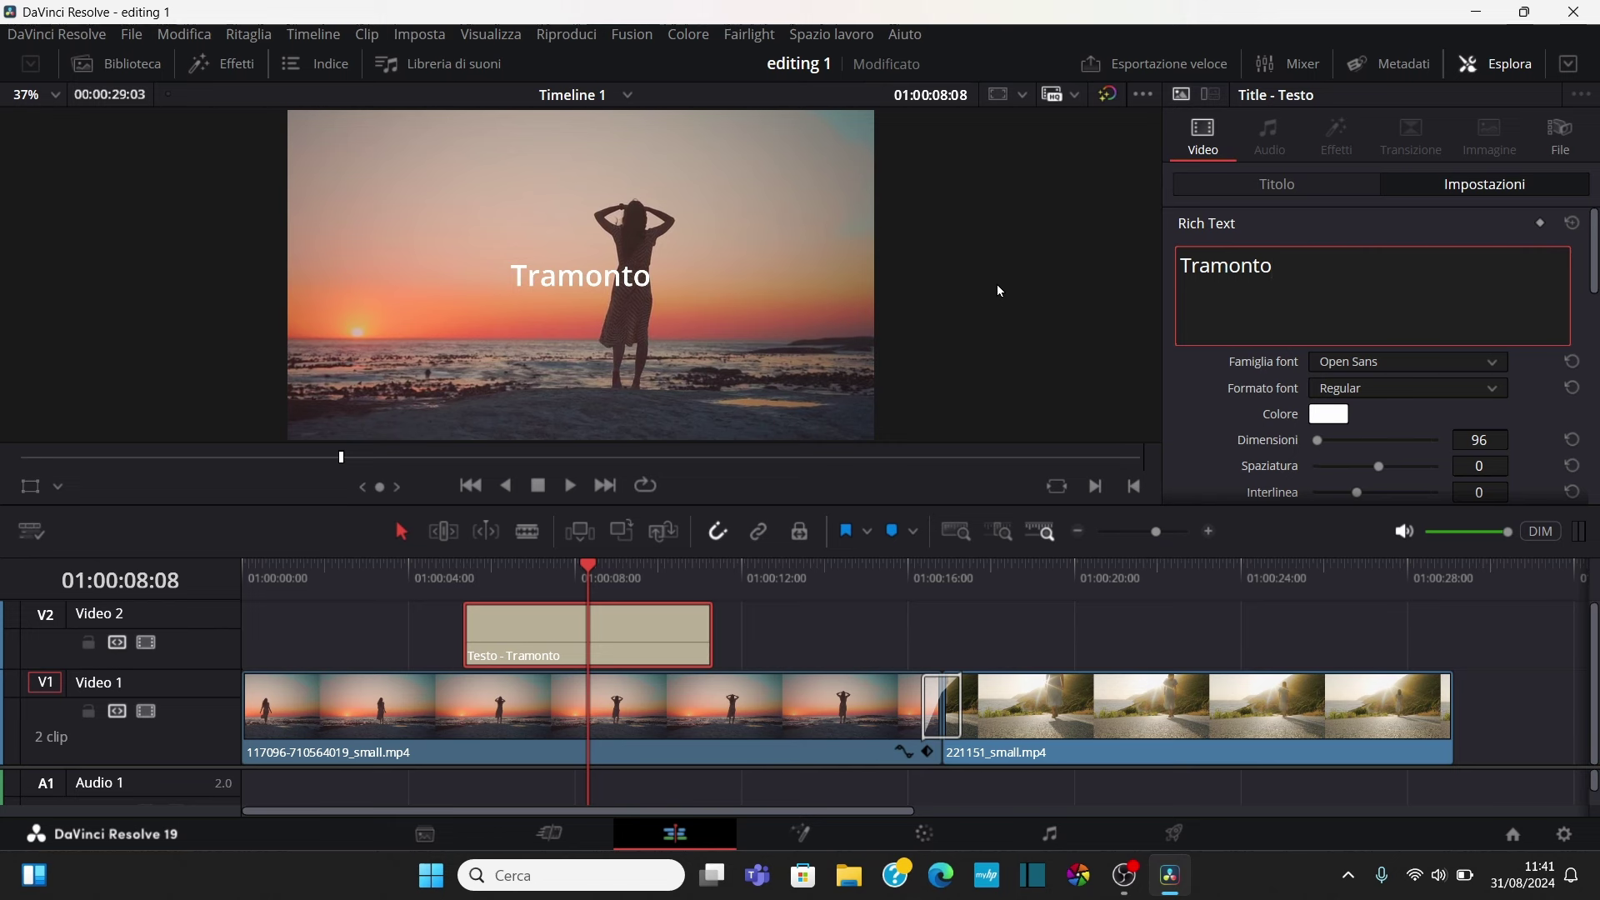
# Make the title text yellow (#ffff00) in the Palatino Linotype font
pyautogui.click(1571, 70)
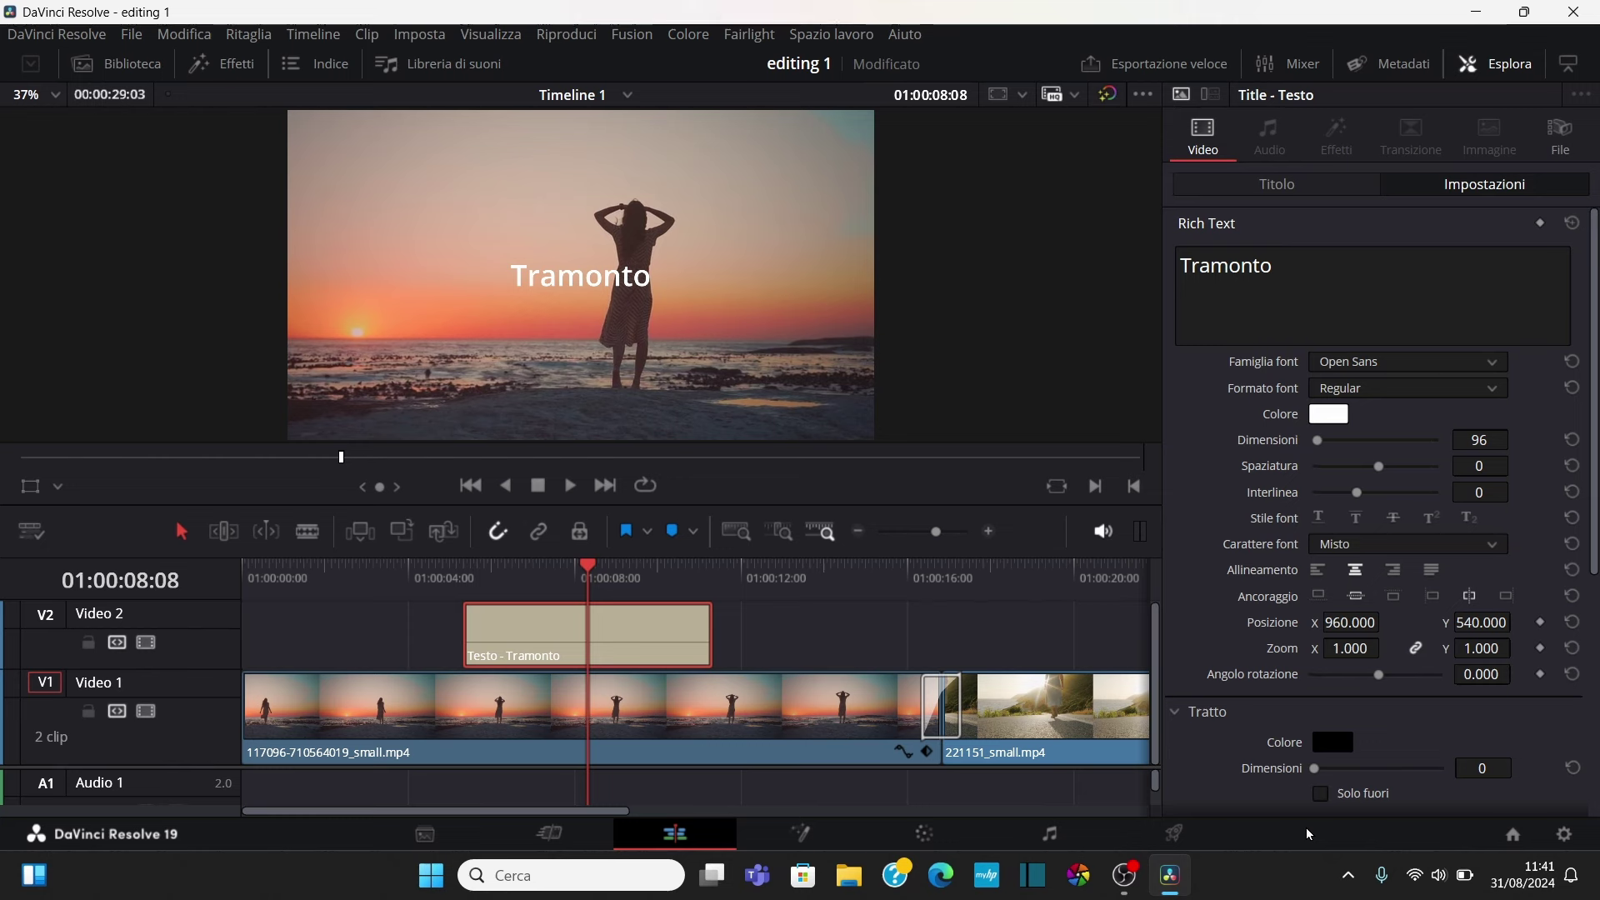
pyautogui.click(1328, 414)
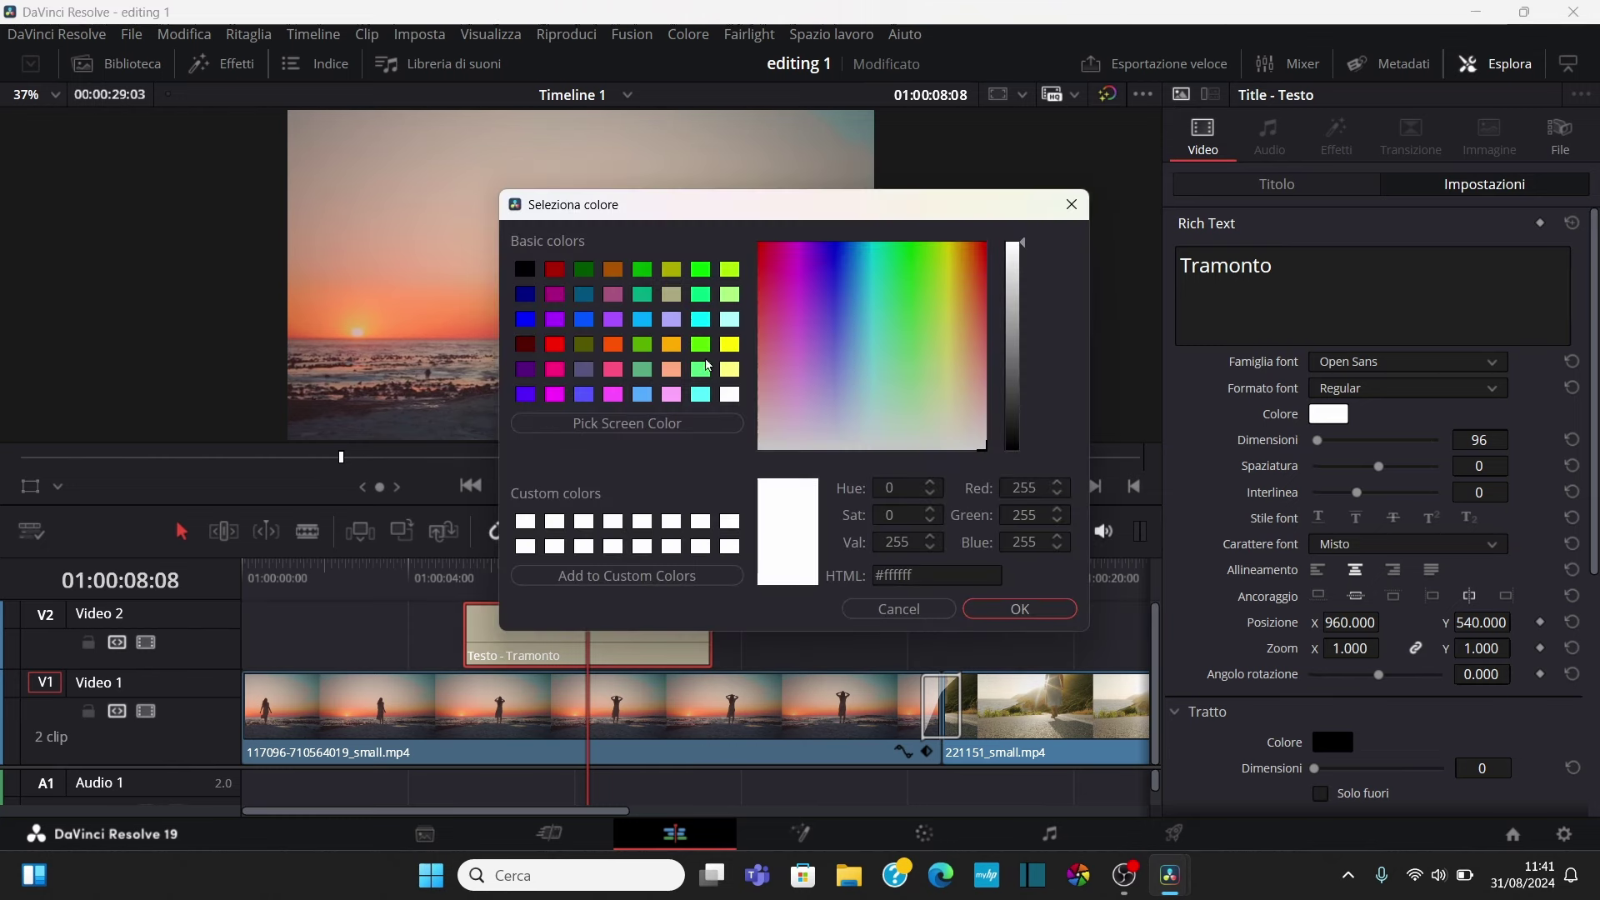
pyautogui.click(731, 344)
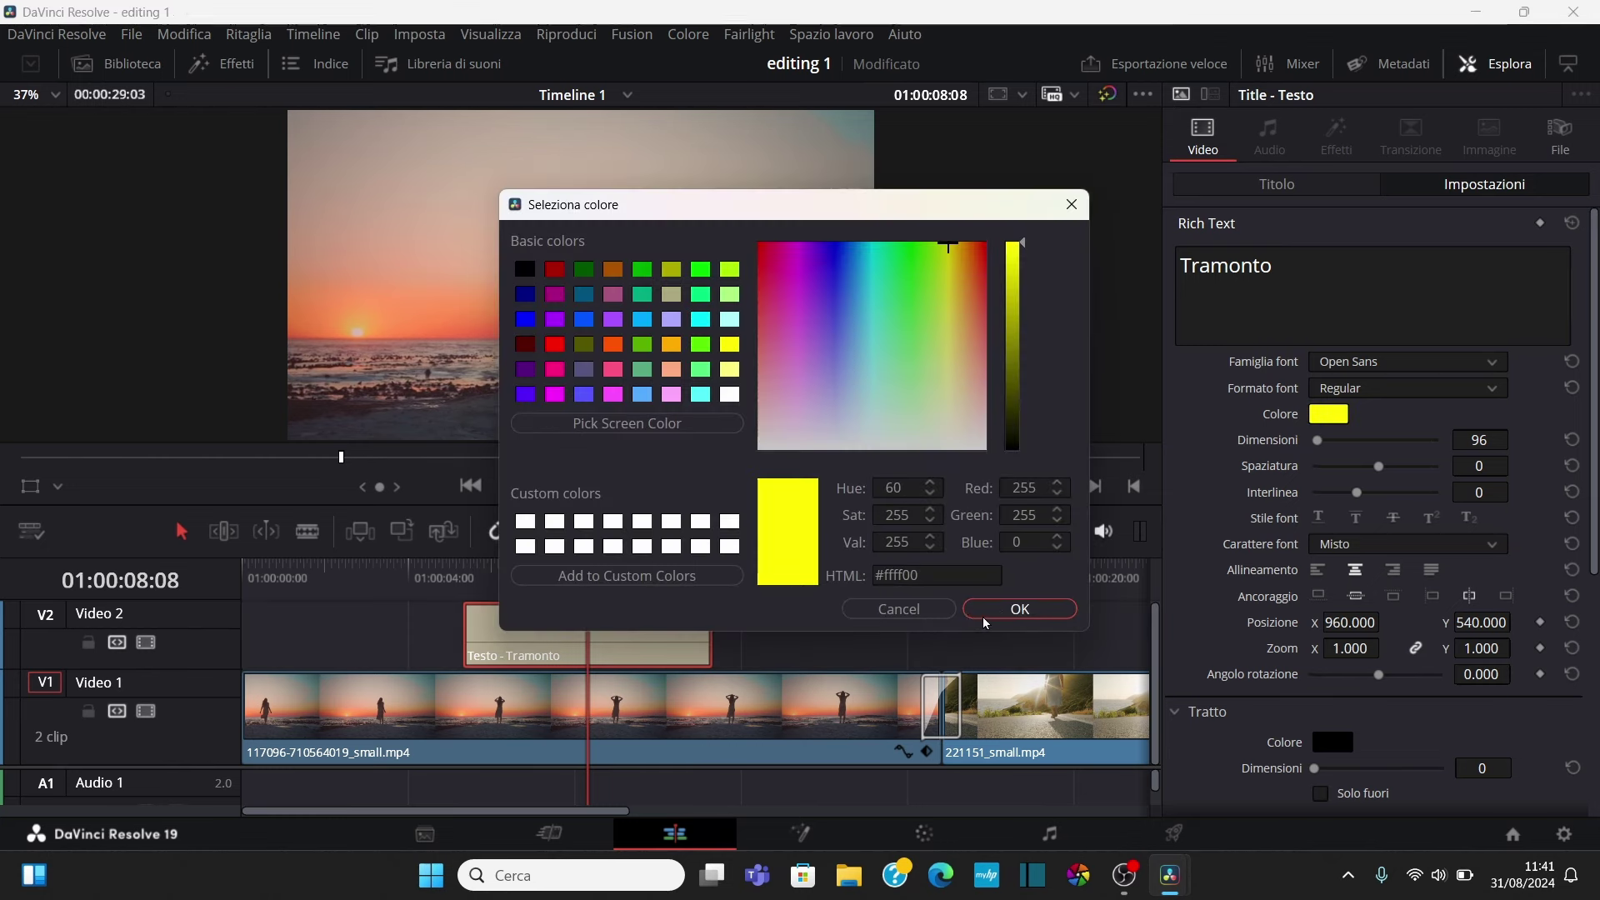
pyautogui.click(1008, 609)
pyautogui.click(1357, 361)
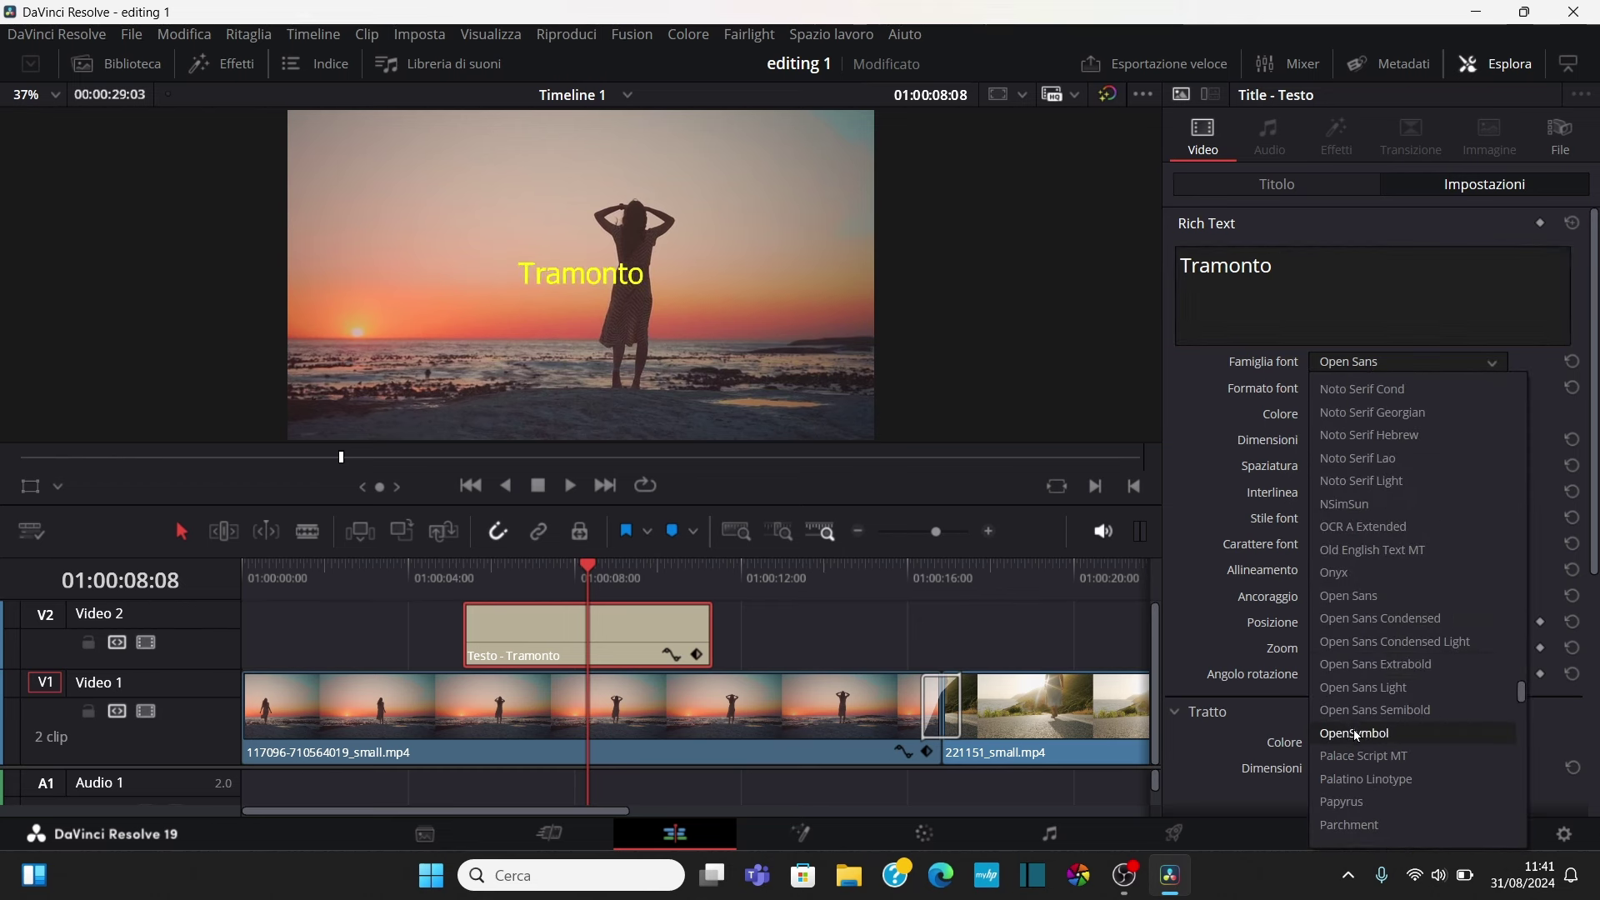
pyautogui.click(1365, 778)
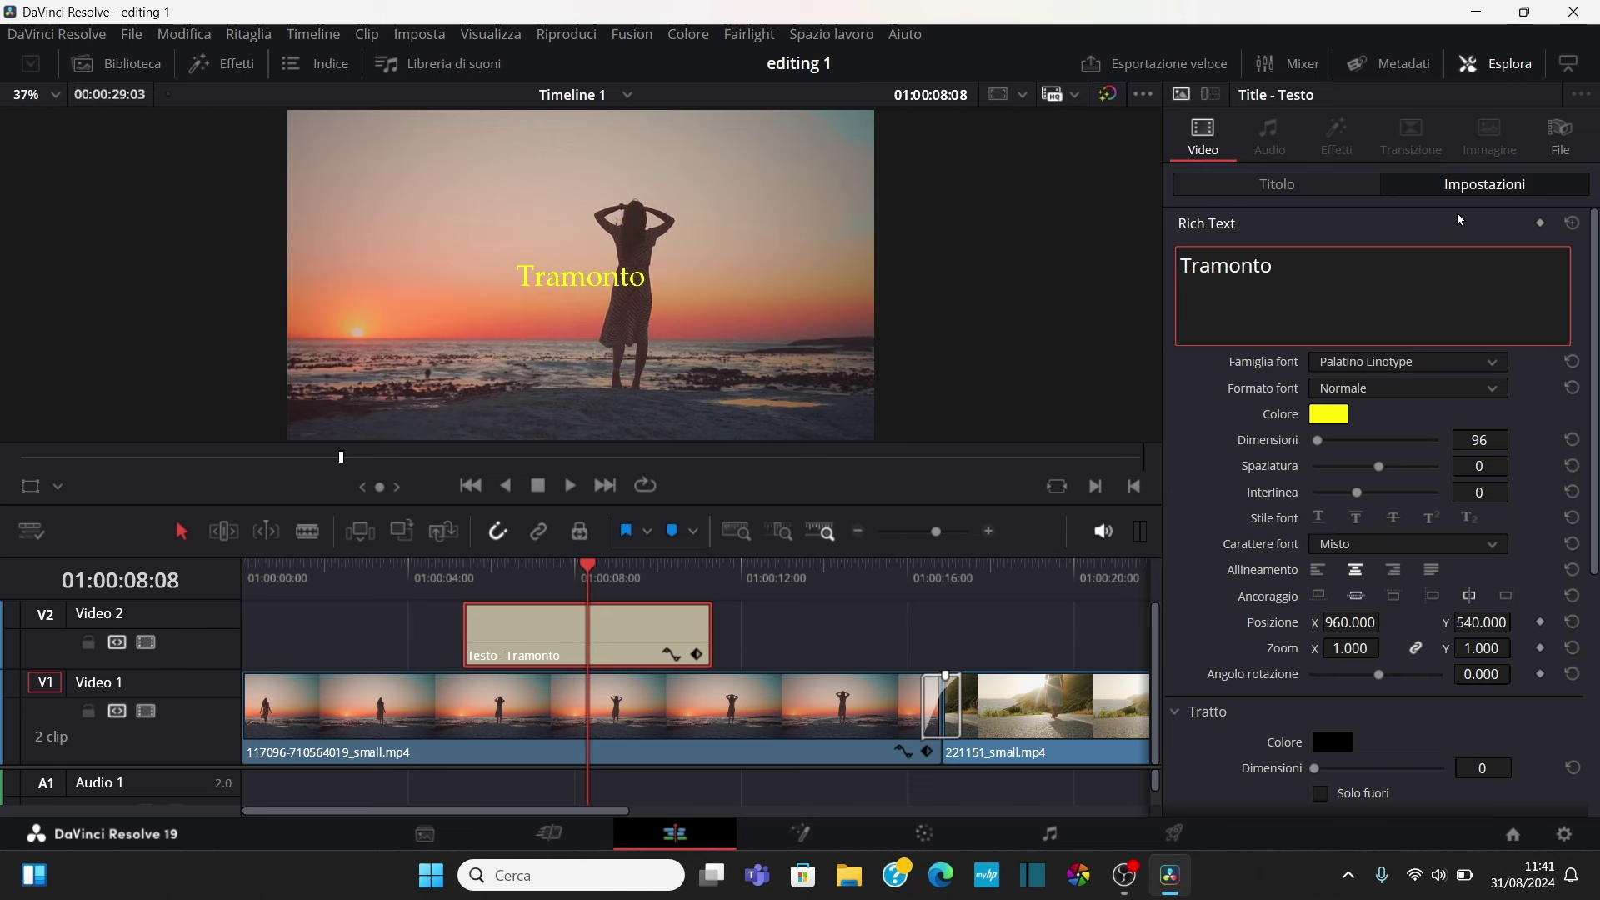
pyautogui.click(1346, 190)
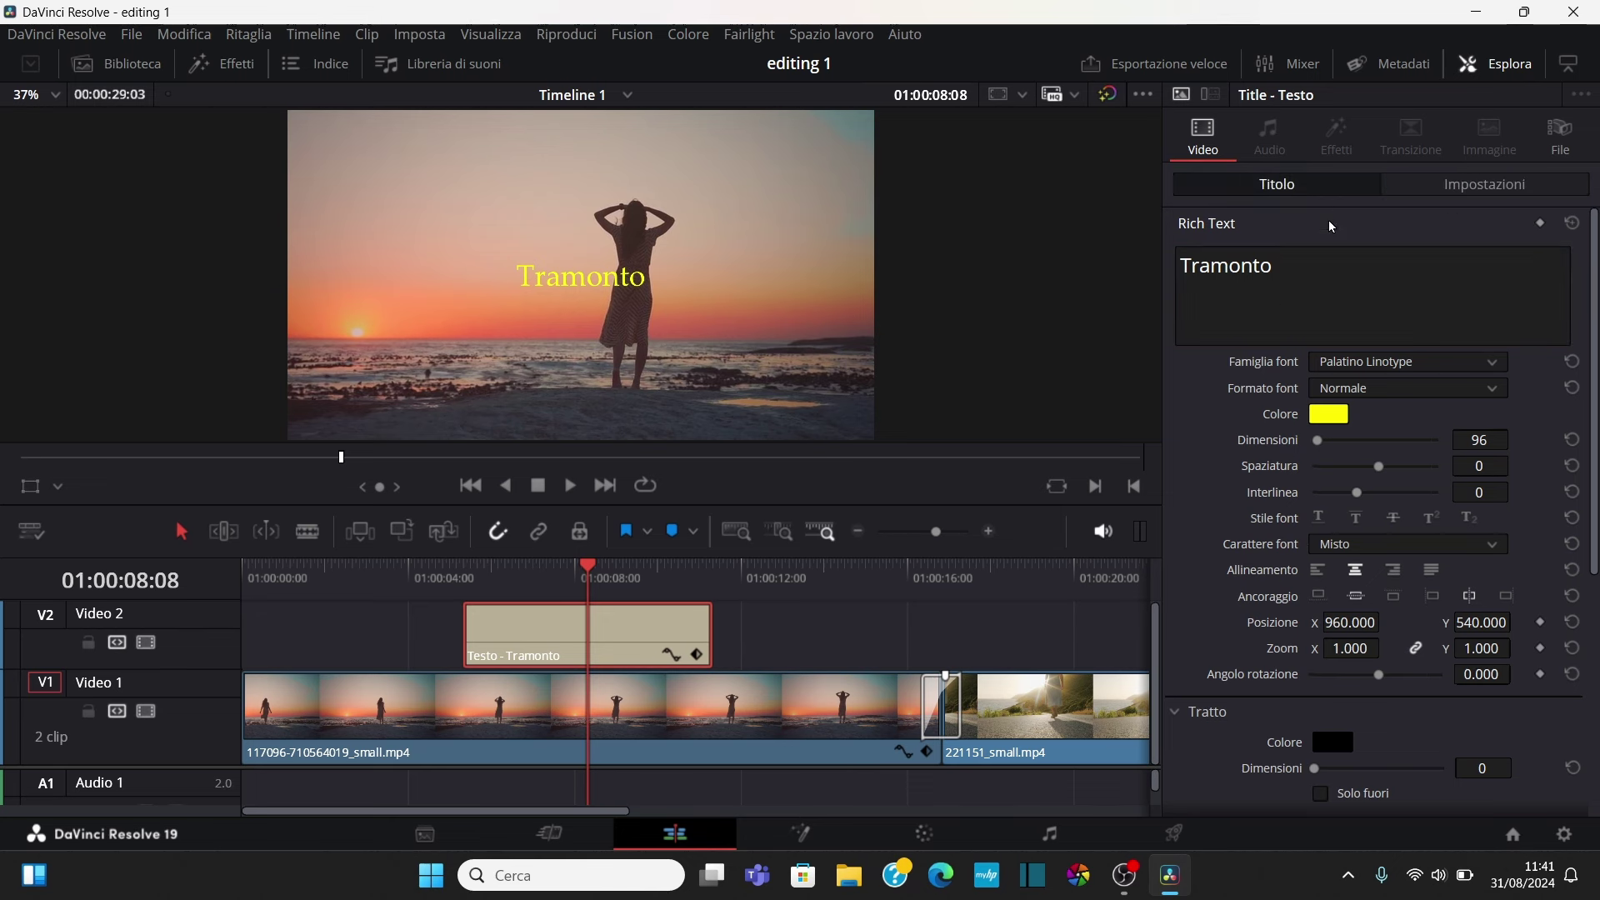
# Scale the Tramonto title to zoom 1.610, move it to position Y -446, and save the project
pyautogui.click(1494, 185)
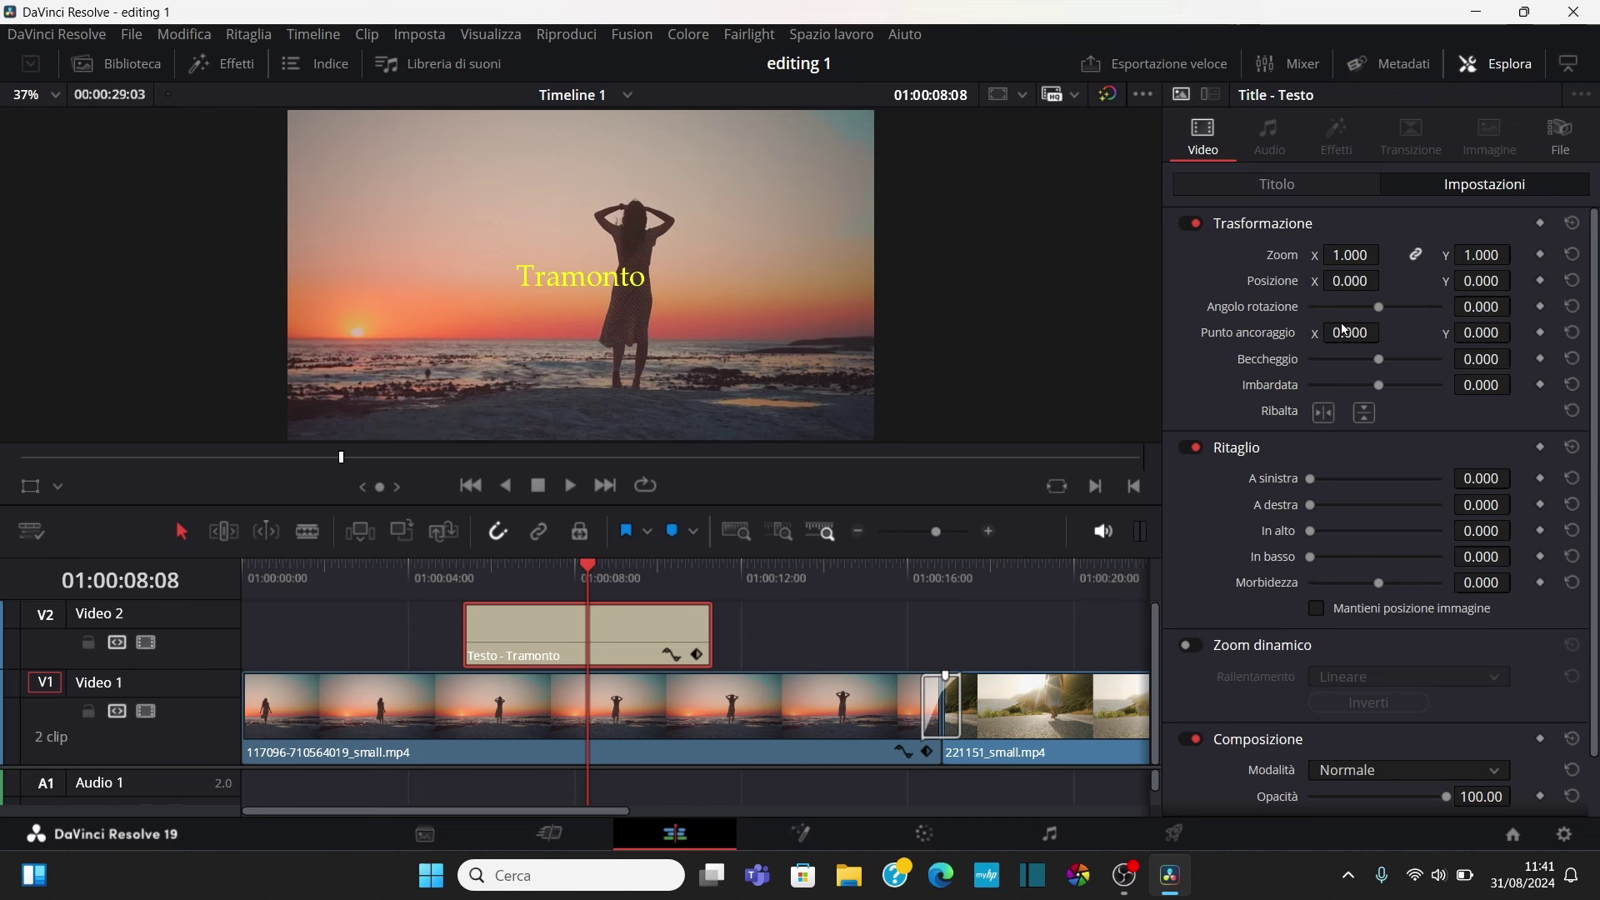
pyautogui.moveTo(1340, 257); pyautogui.dragTo(1390, 254)
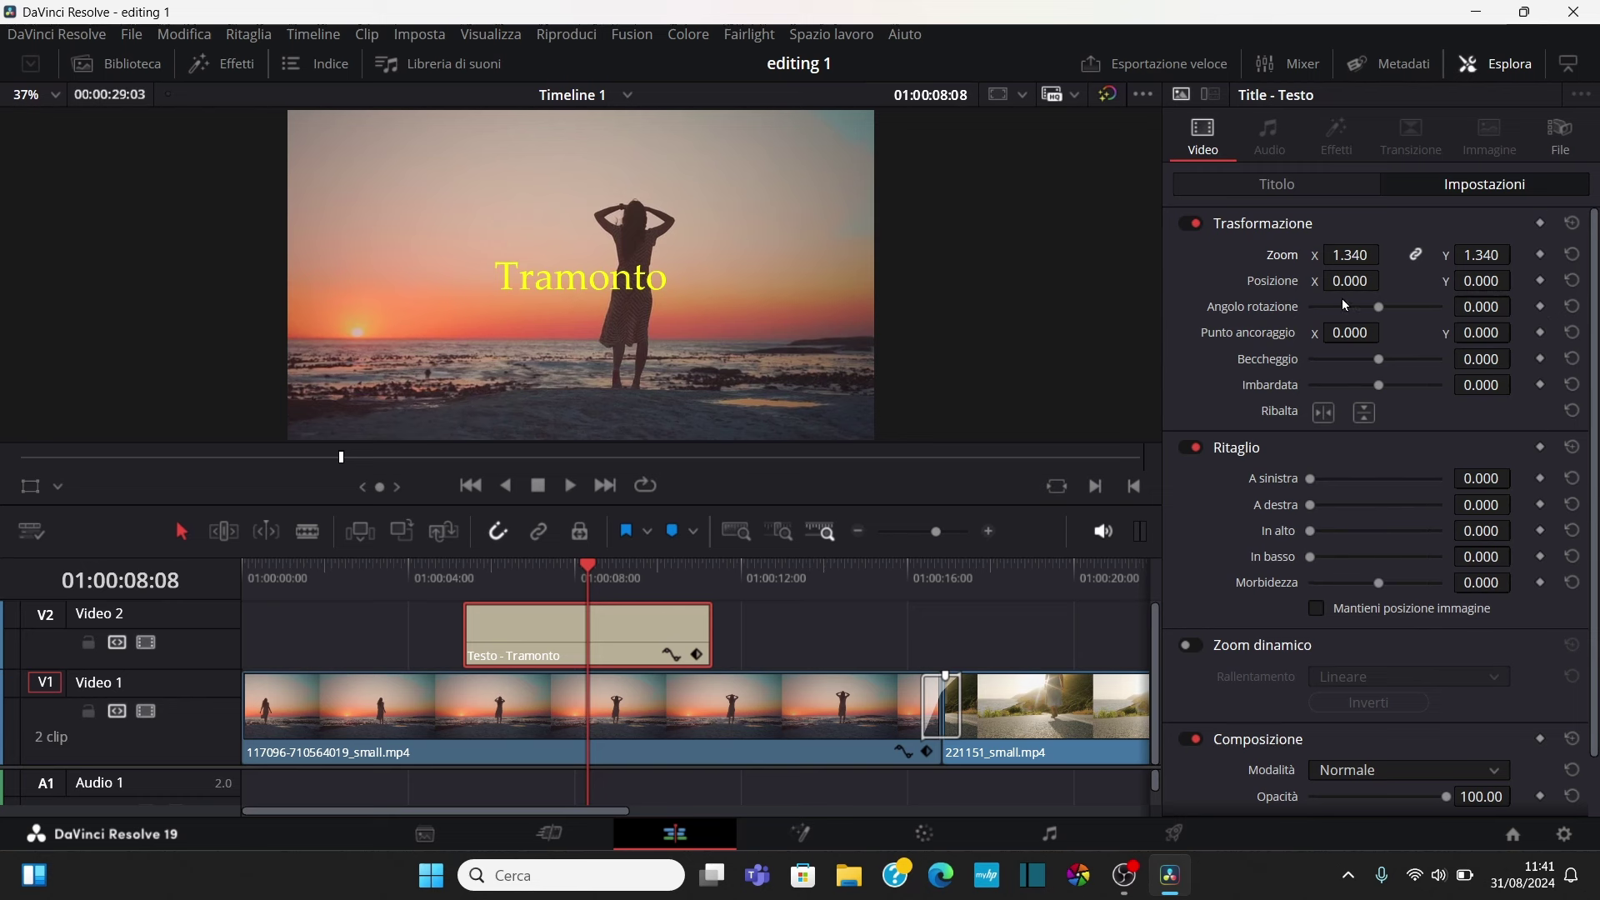
pyautogui.moveTo(1460, 280); pyautogui.dragTo(1517, 279)
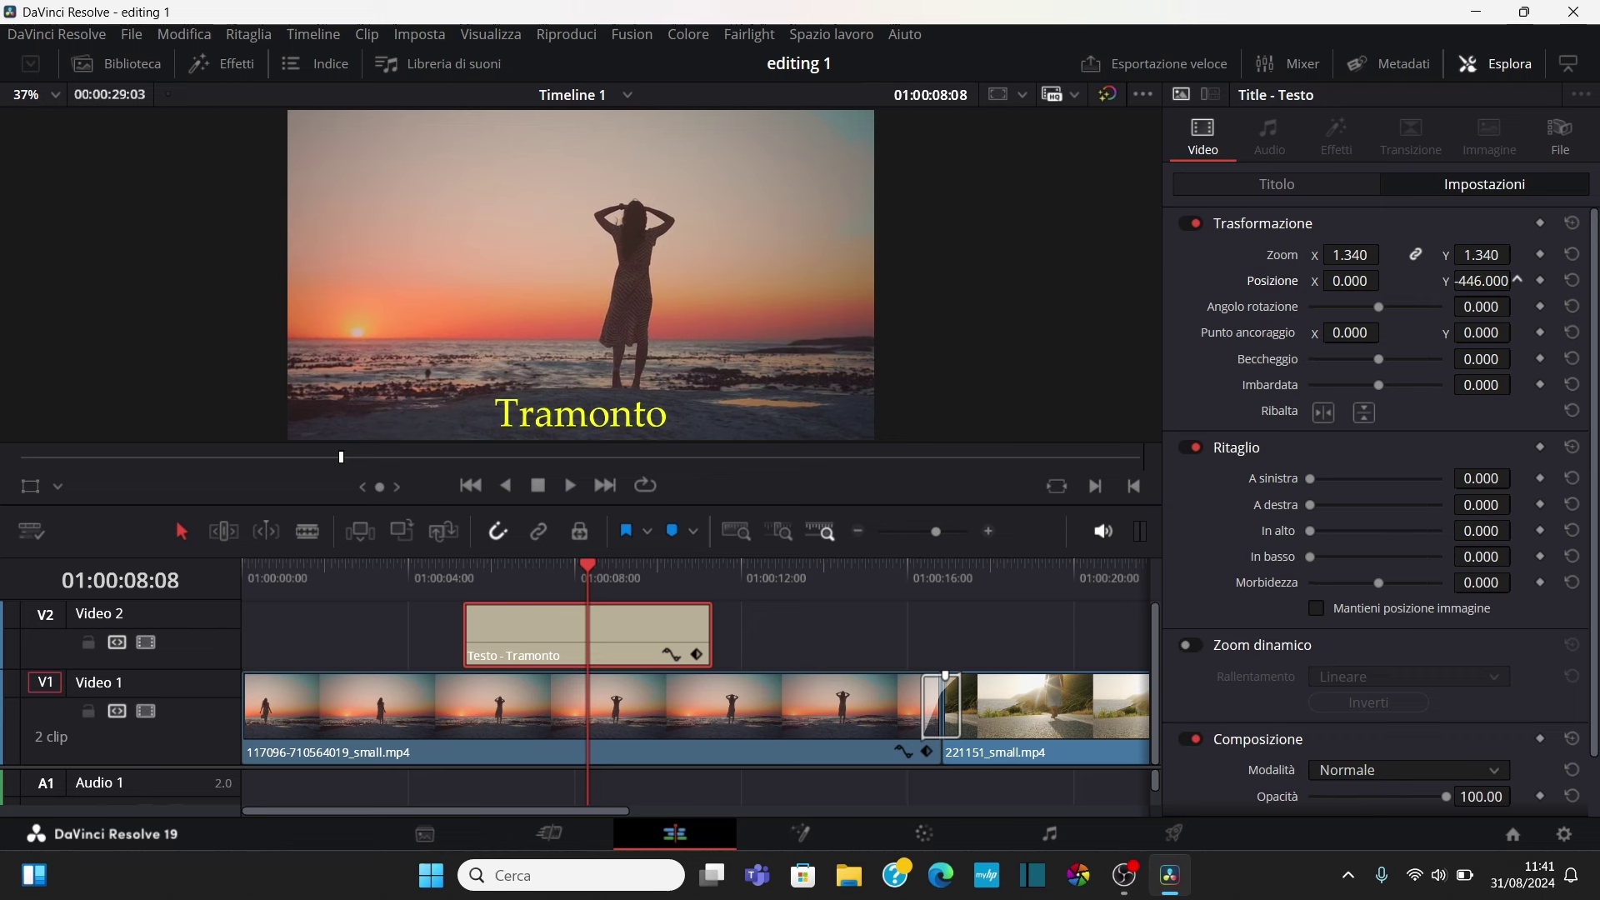
pyautogui.moveTo(1373, 251); pyautogui.dragTo(1388, 253)
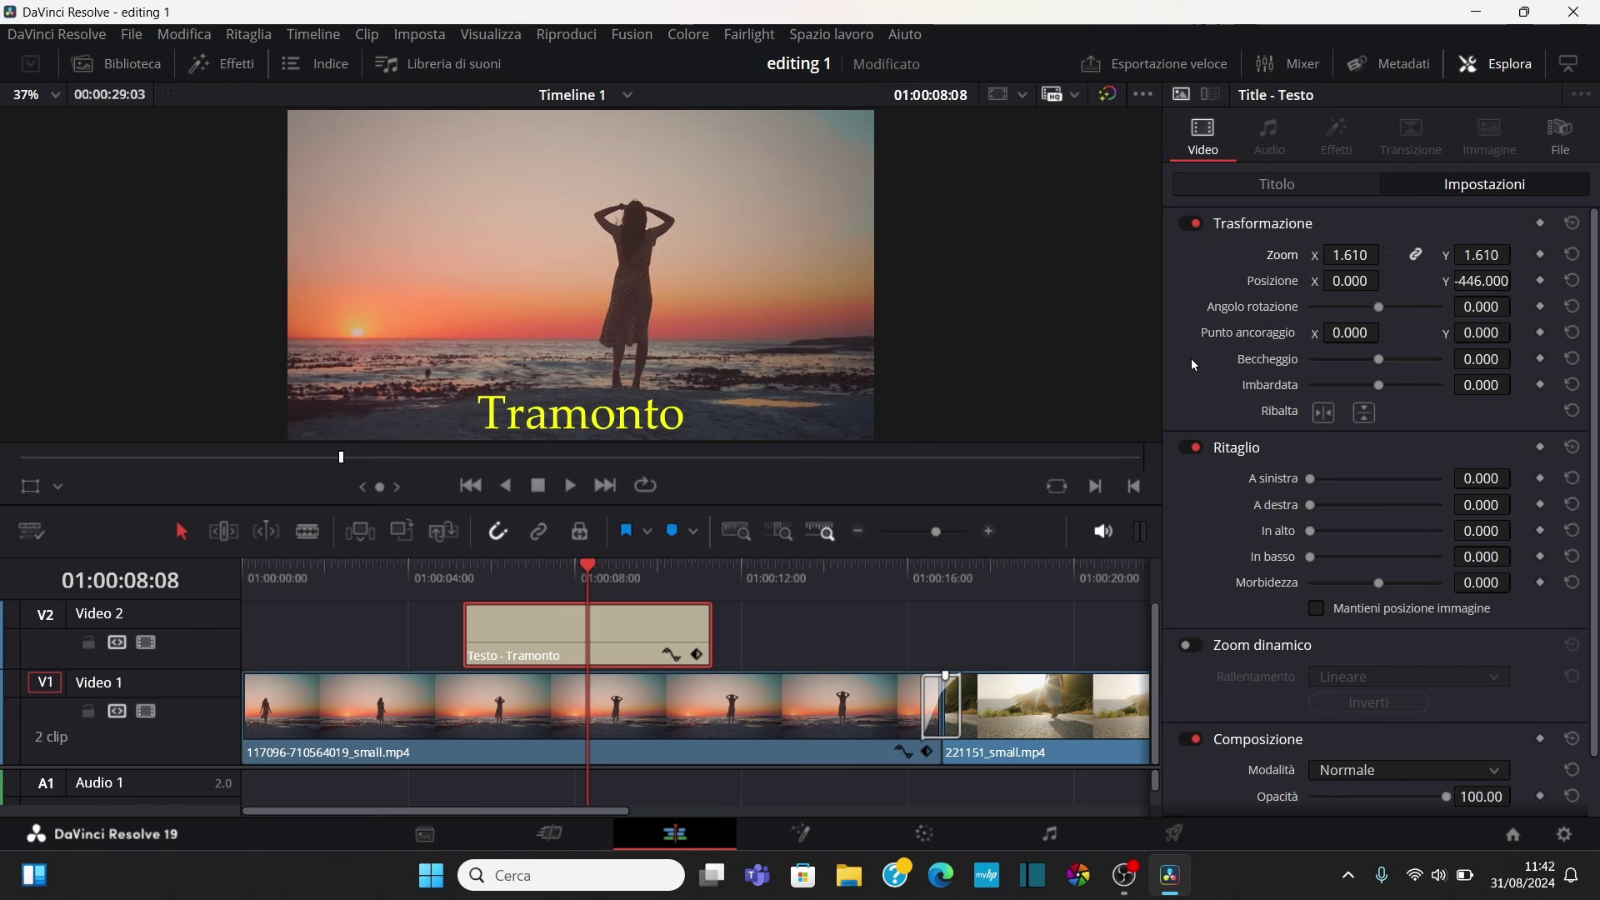
pyautogui.hotkey('ctrl', 's')
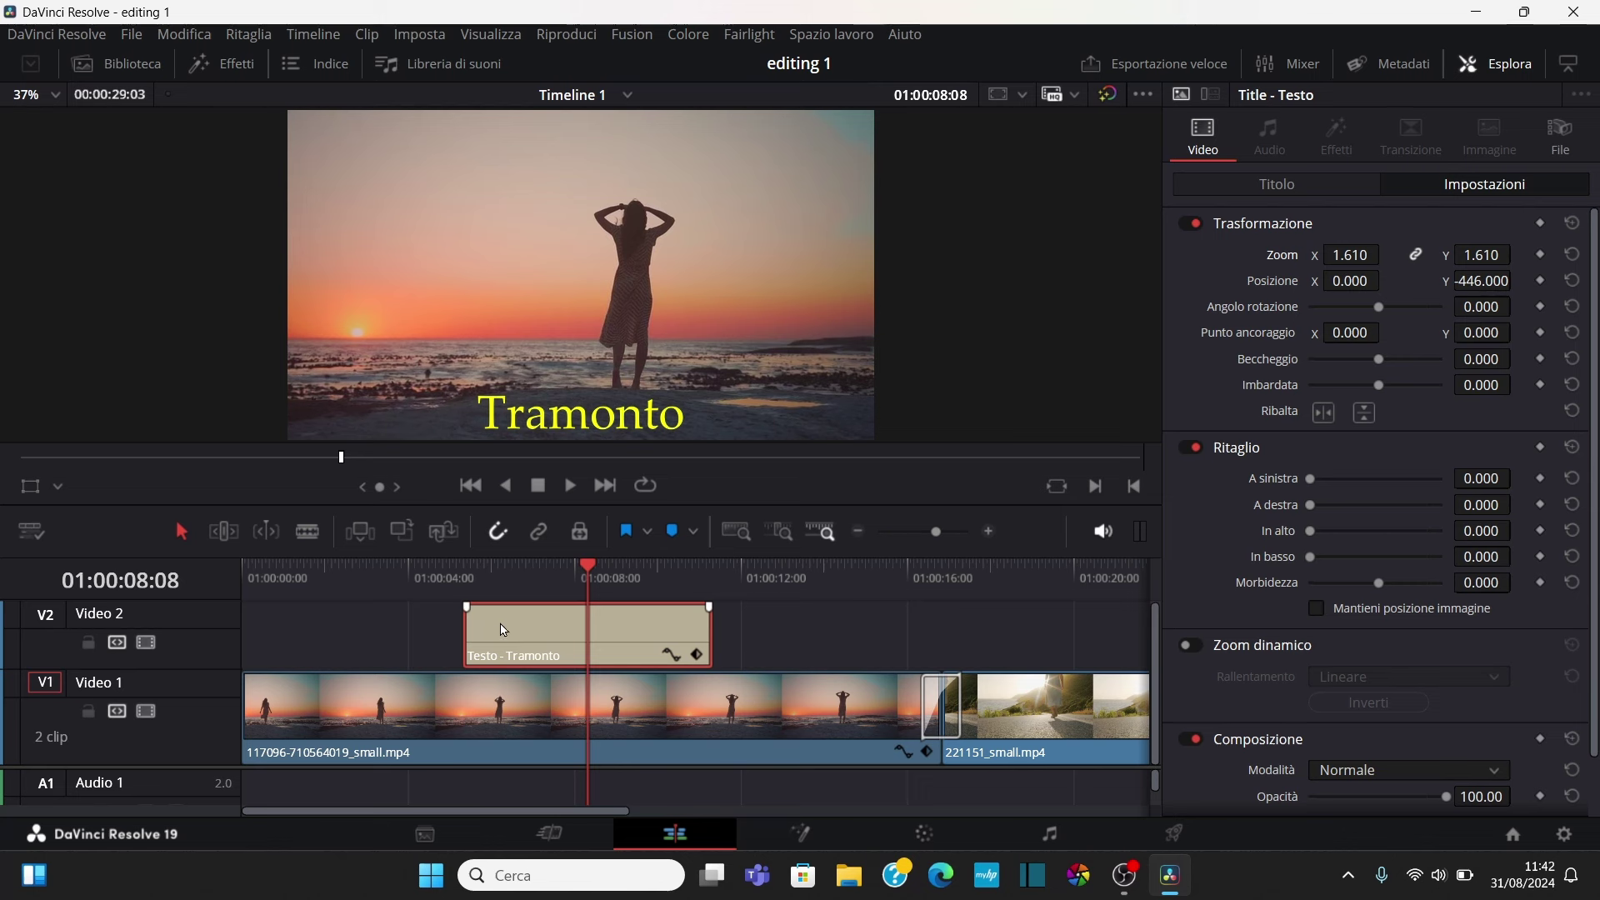
# Give the Tramonto title clip roughly 16-frame fade-in and fade-out, then close the Inspector
pyautogui.moveTo(467, 608); pyautogui.dragTo(476, 608)
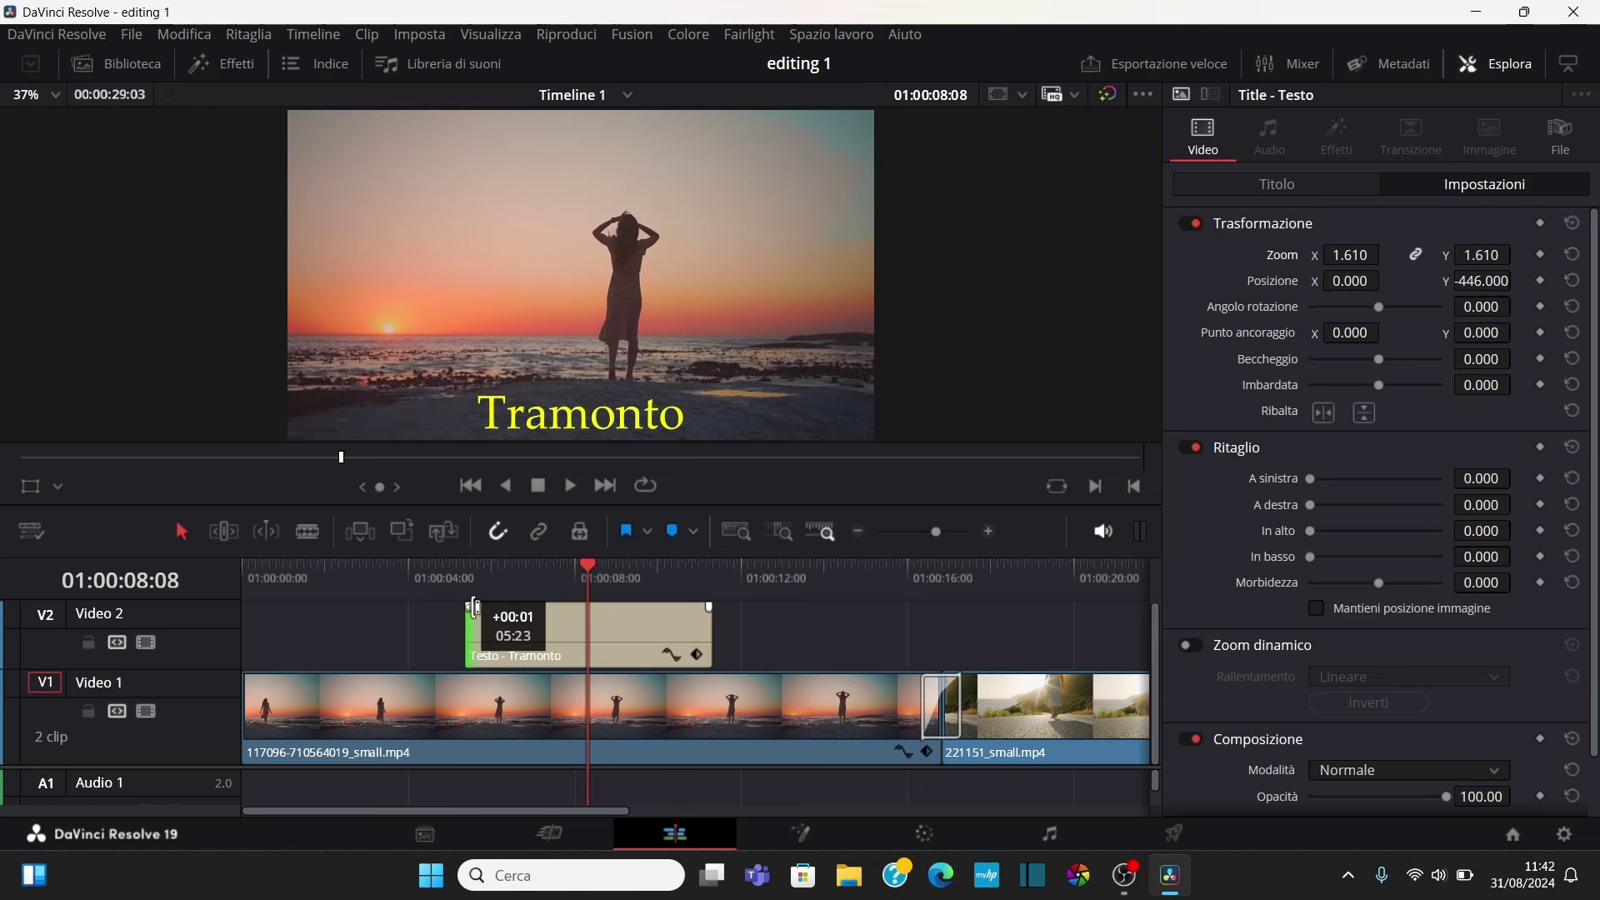
pyautogui.moveTo(475, 608); pyautogui.dragTo(491, 613)
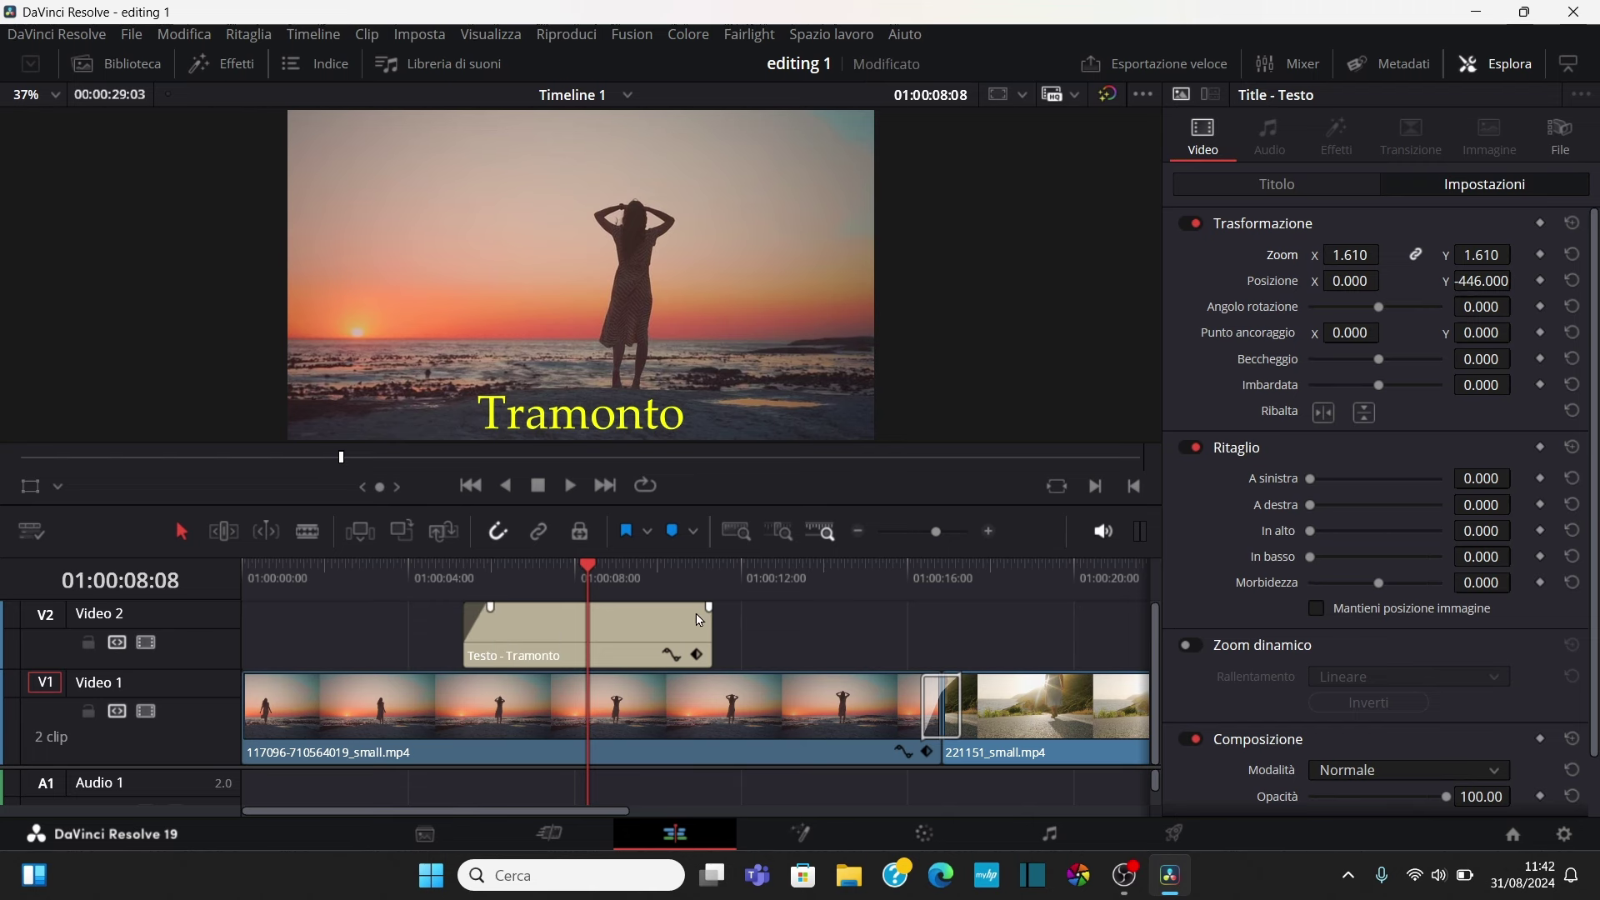
pyautogui.moveTo(709, 607); pyautogui.dragTo(689, 609)
pyautogui.click(1502, 65)
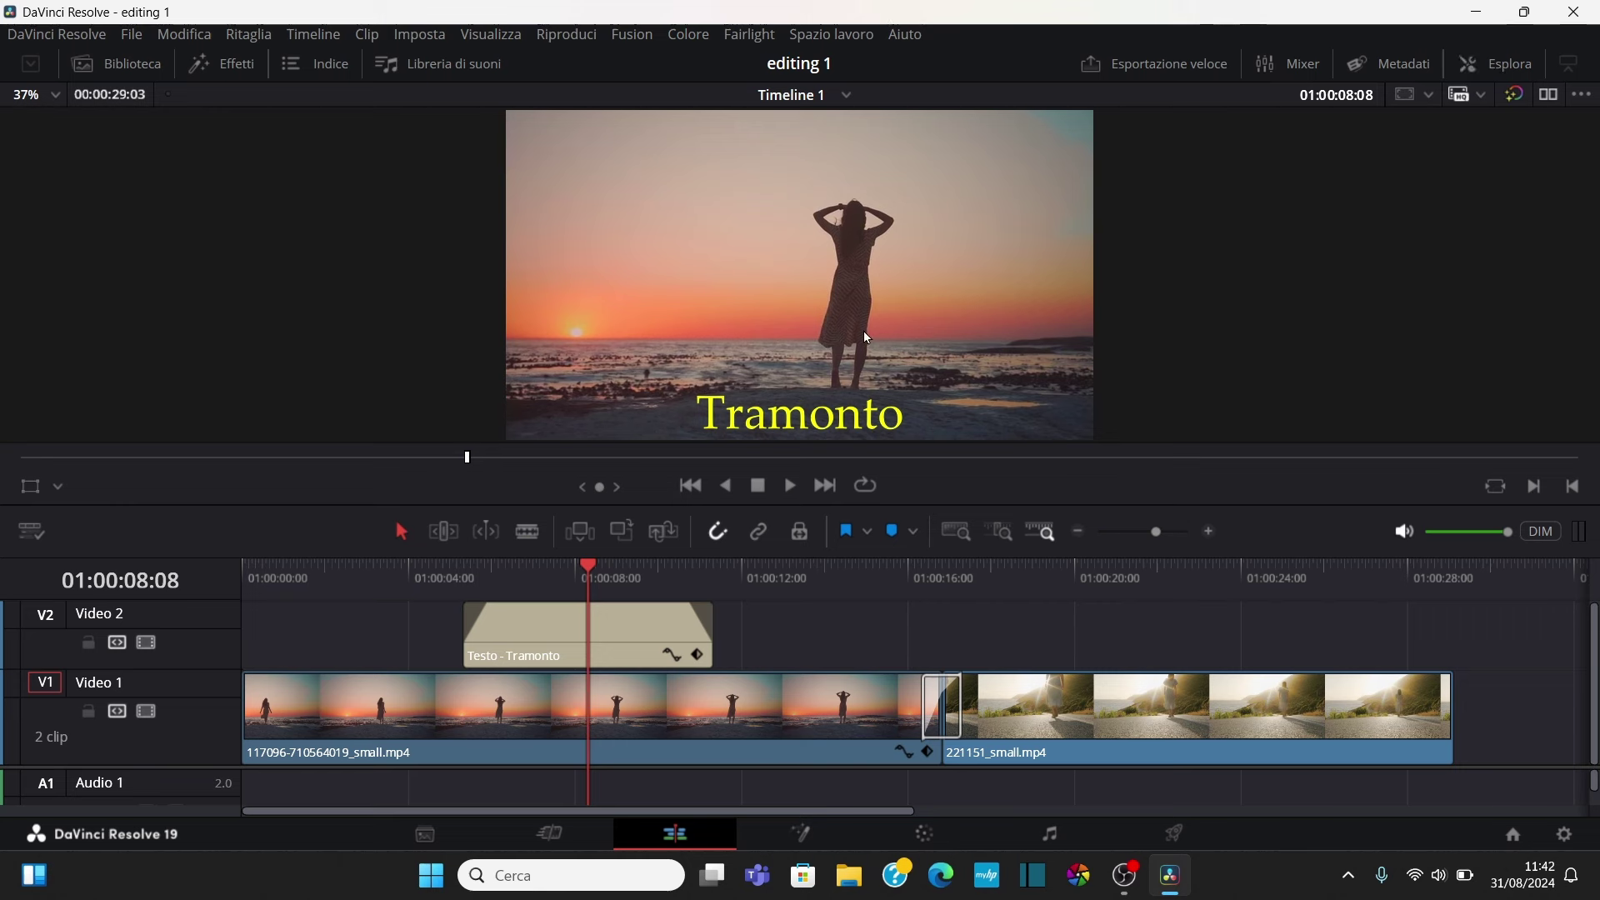
pyautogui.click(408, 573)
pyautogui.press('space')
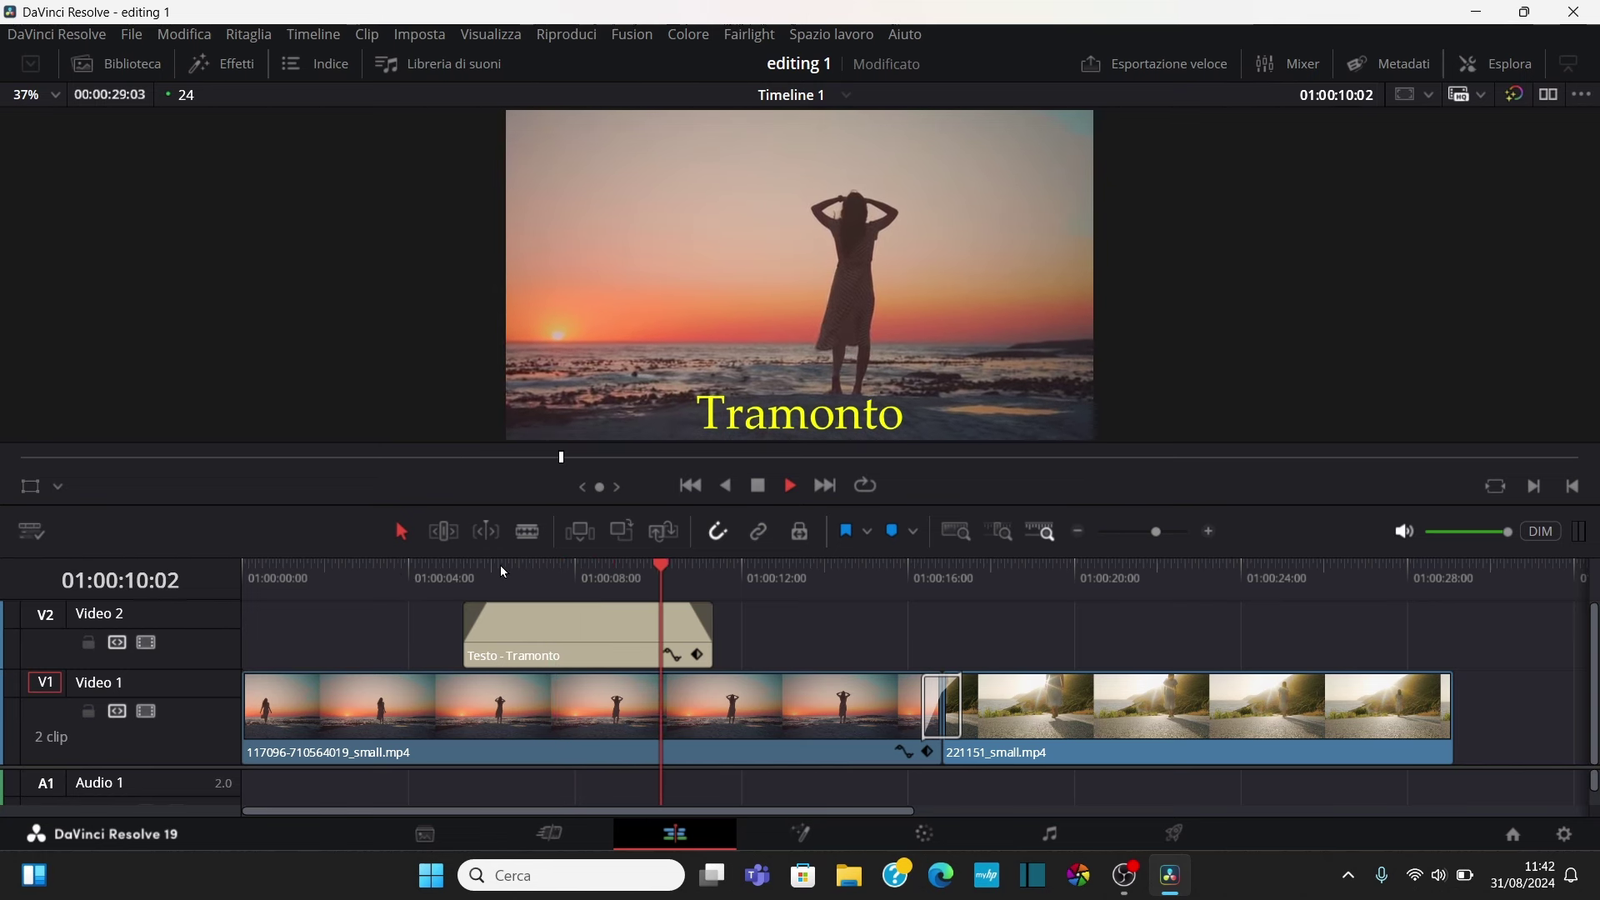
pyautogui.click(757, 485)
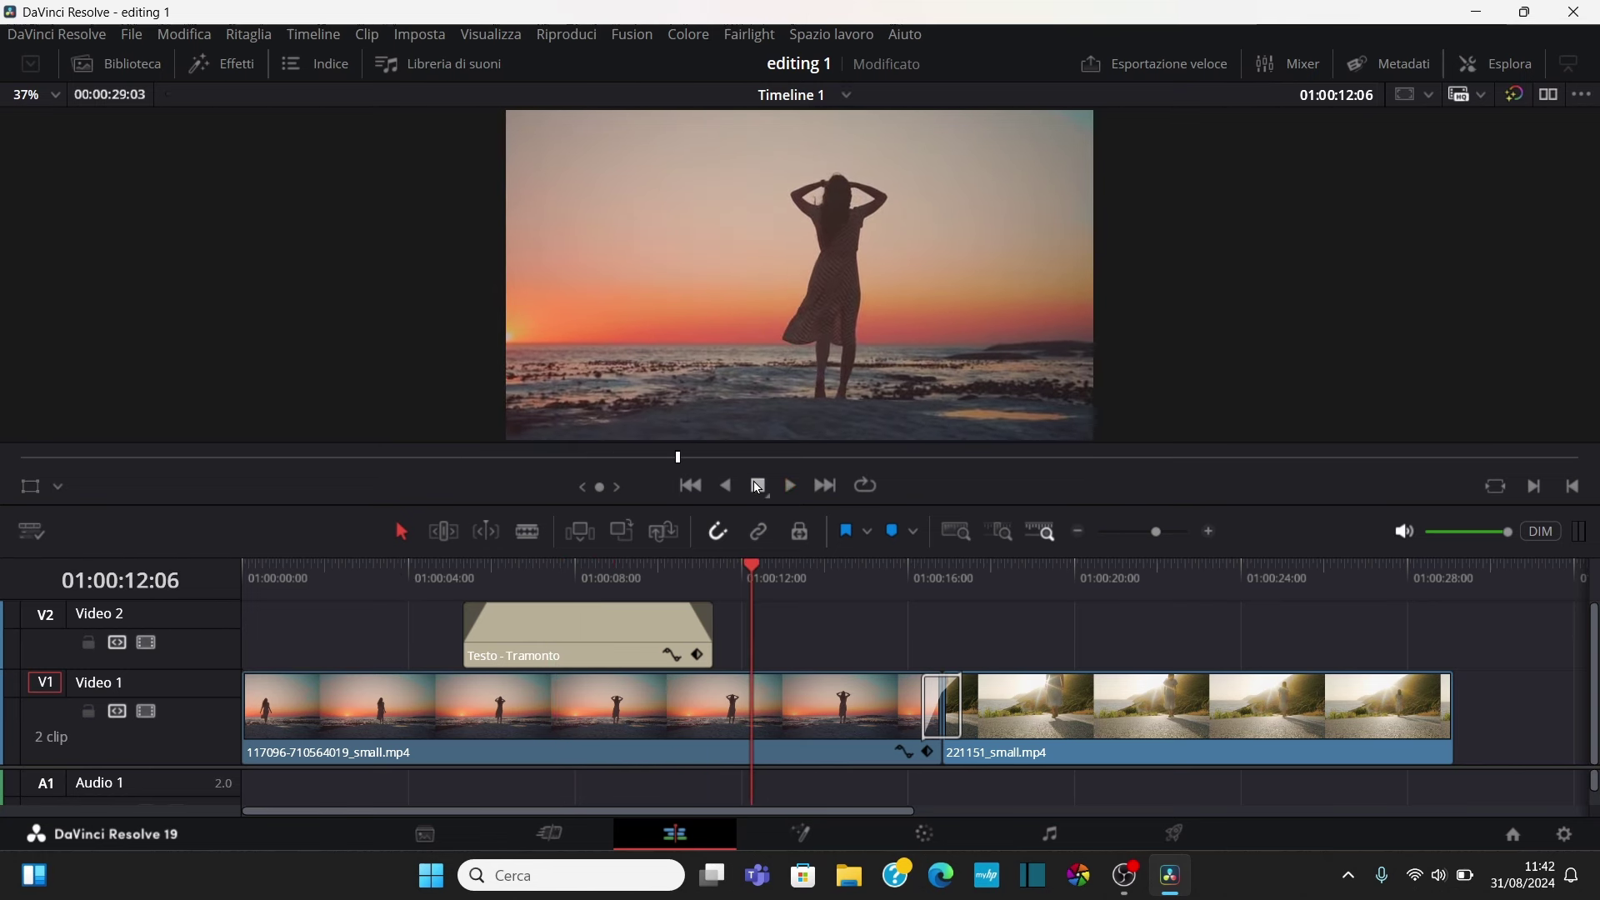
pyautogui.click(1104, 577)
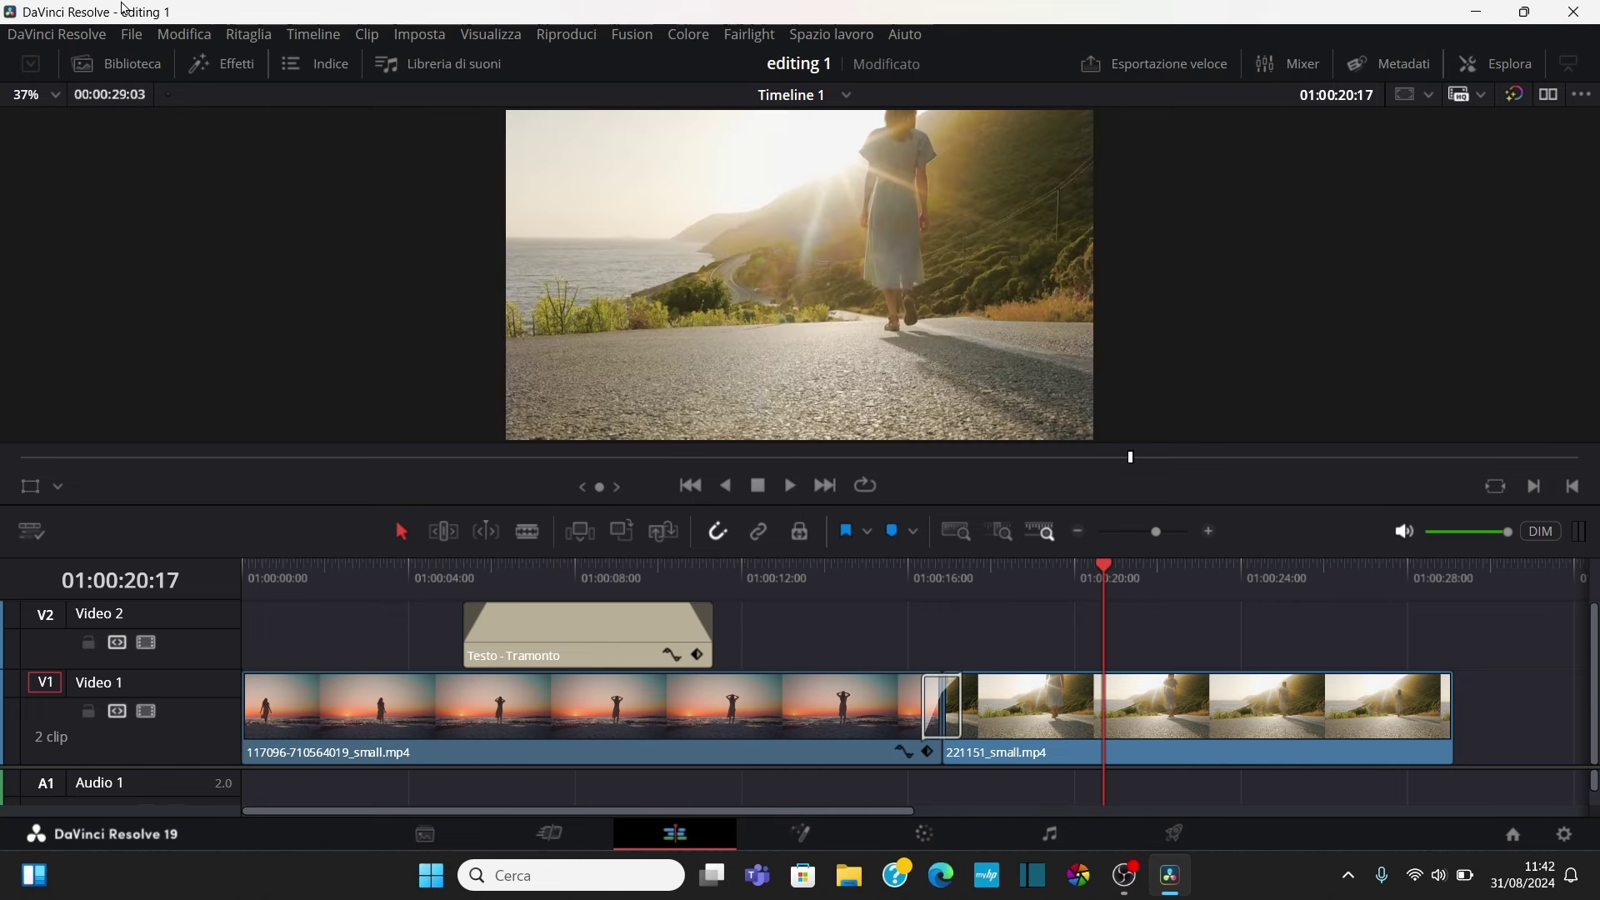
# Place a Digital Glitch title on Video 2 above the road clip, lengthened to six seconds
pyautogui.click(223, 64)
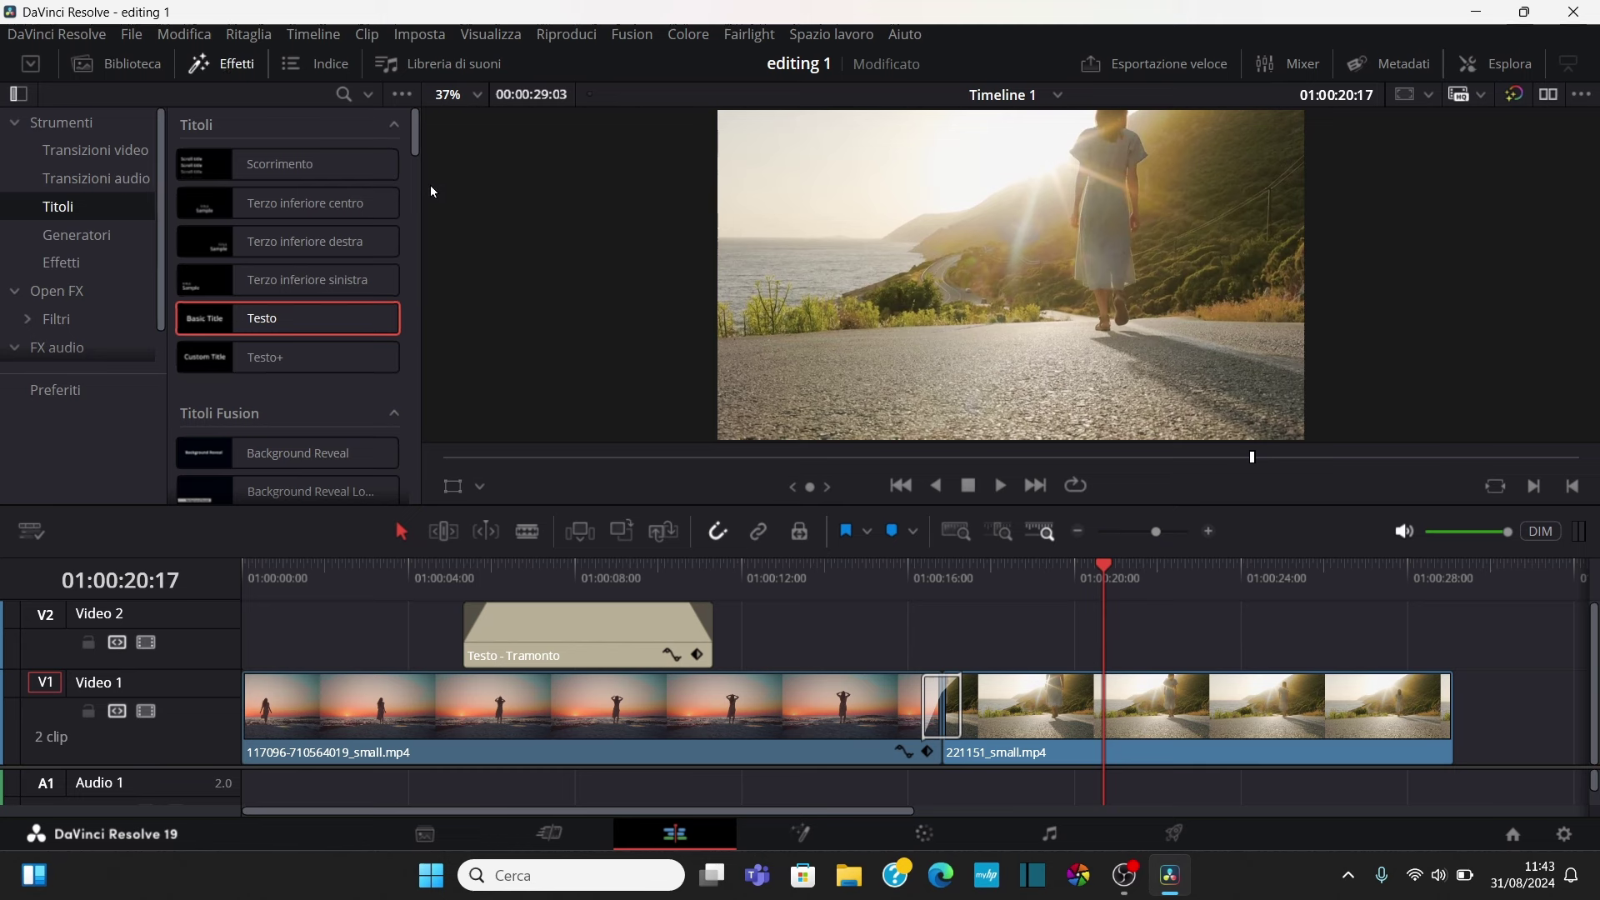
pyautogui.moveTo(416, 137); pyautogui.dragTo(448, 209)
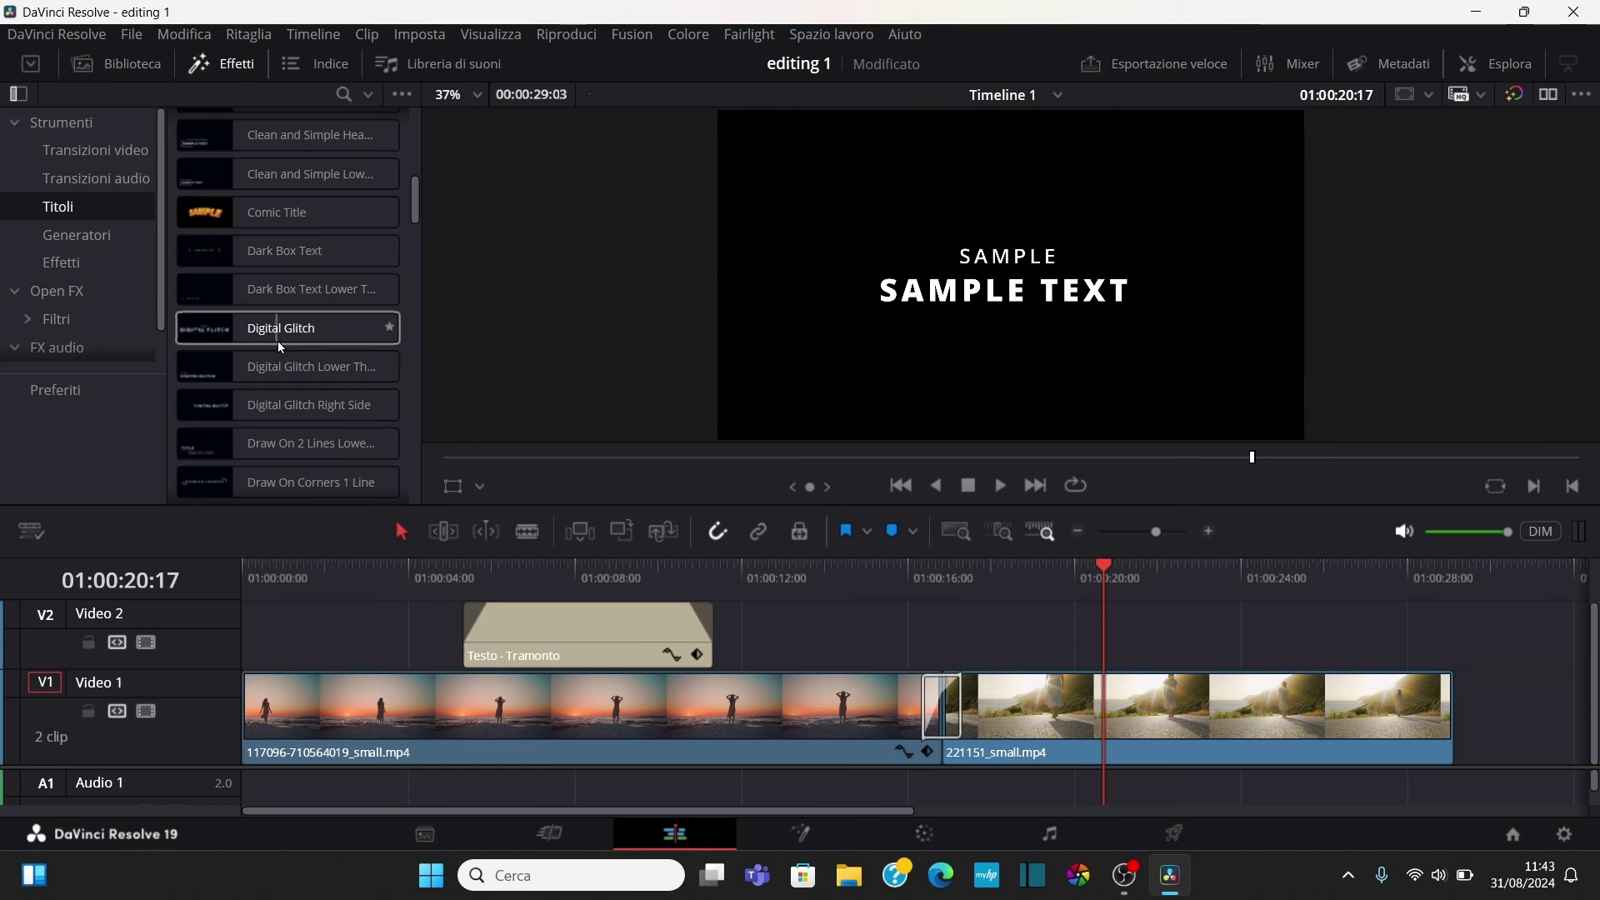
pyautogui.moveTo(268, 330); pyautogui.dragTo(1082, 658)
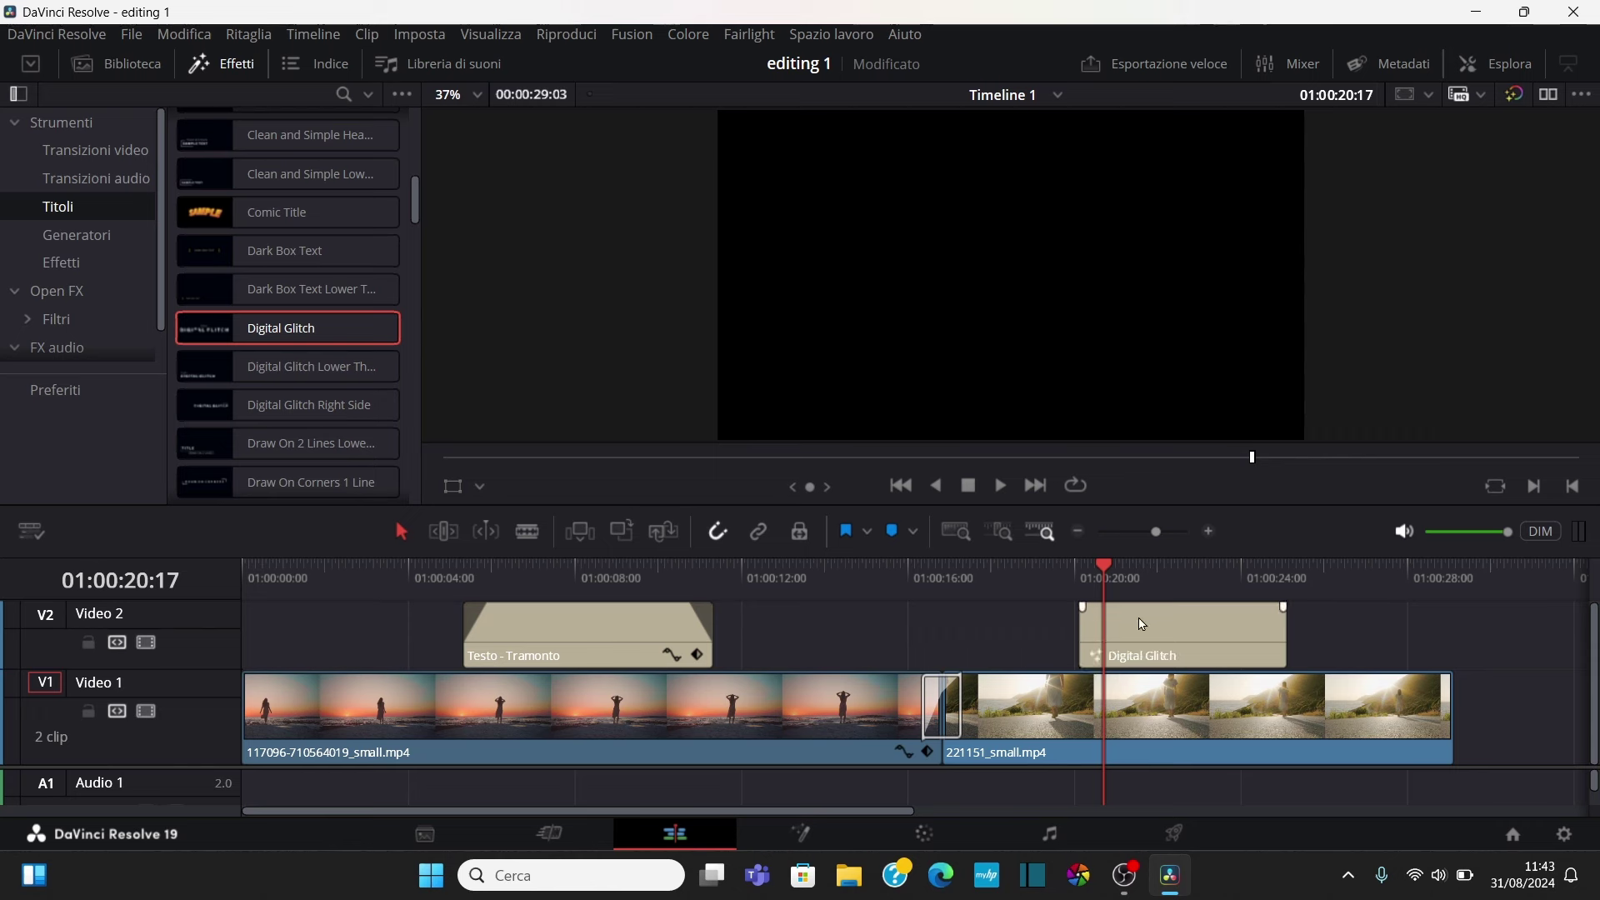
pyautogui.click(1281, 633)
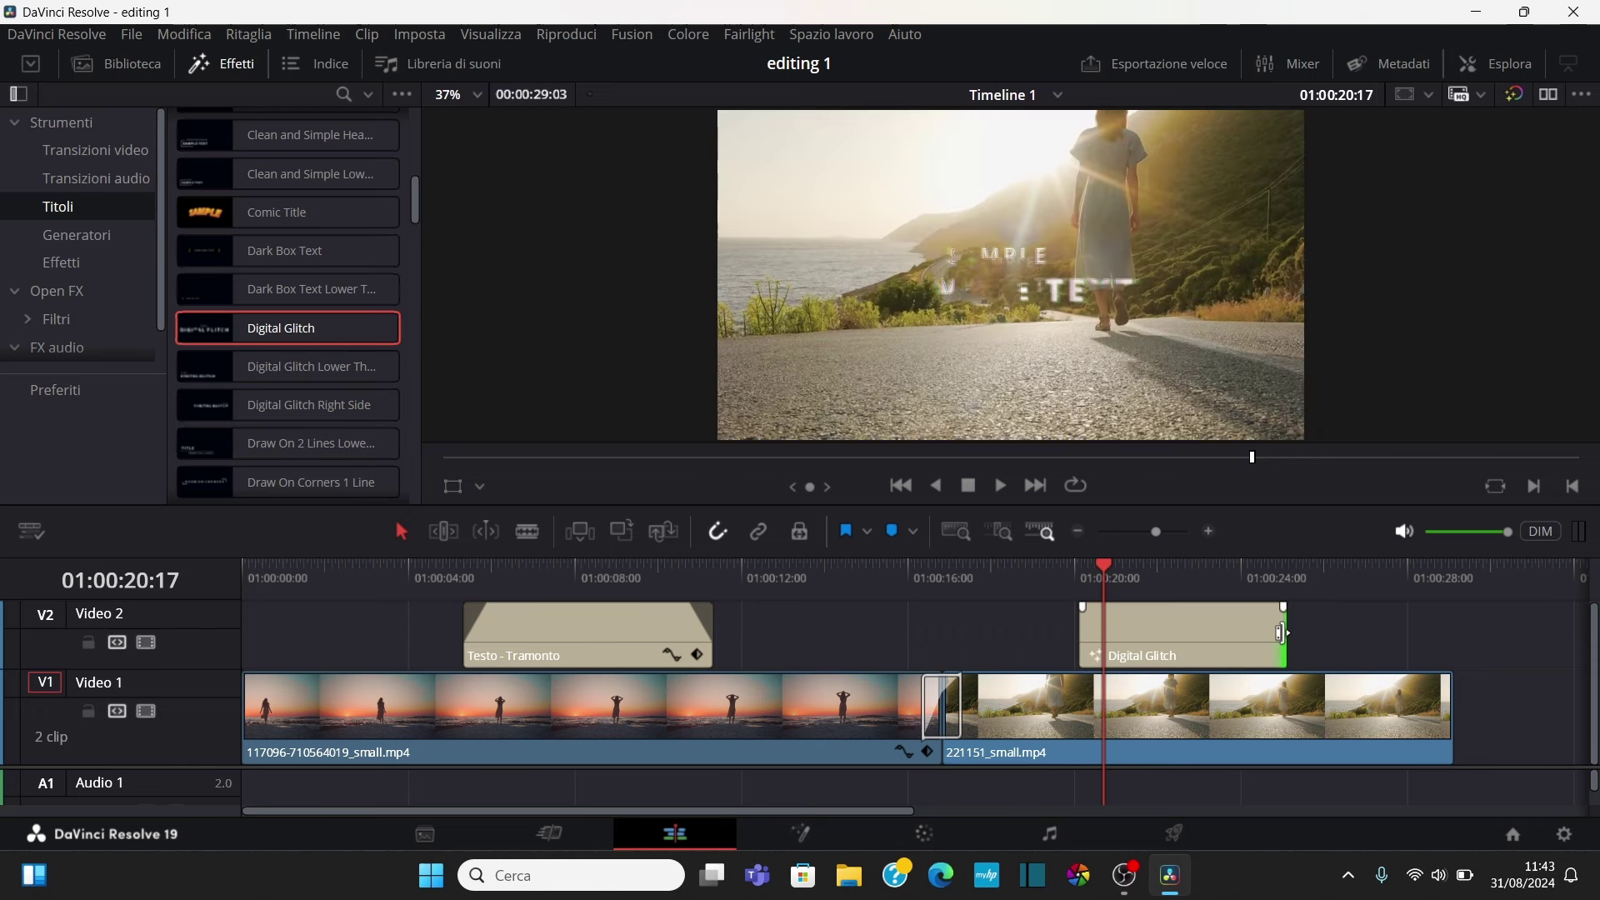
pyautogui.moveTo(1282, 634); pyautogui.dragTo(1325, 636)
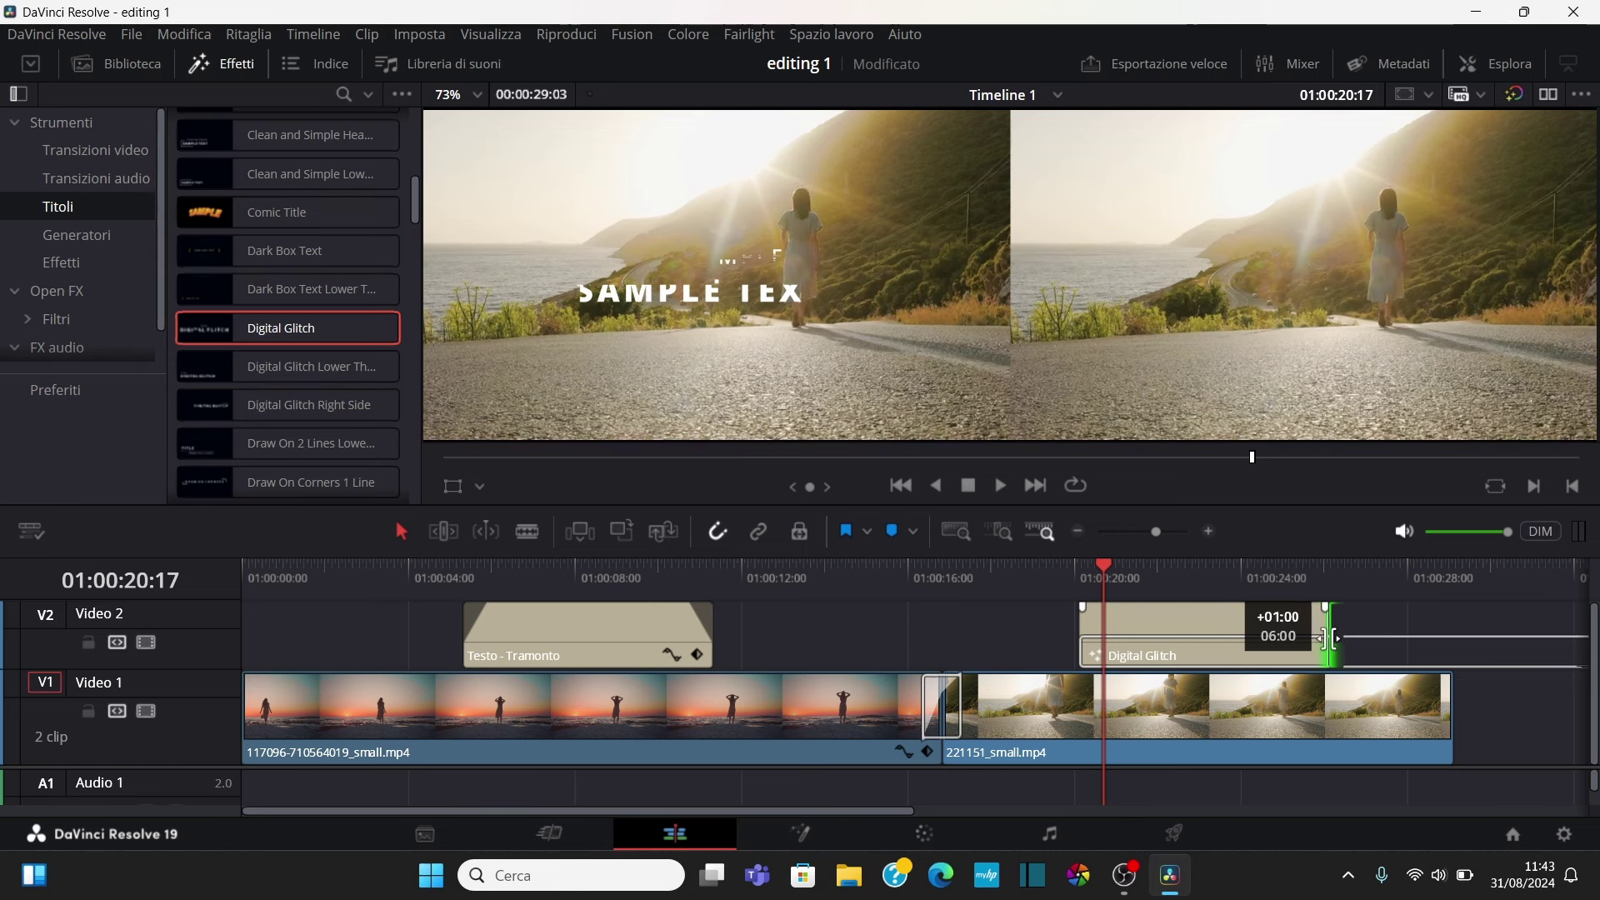
pyautogui.moveTo(1325, 637); pyautogui.dragTo(1331, 638)
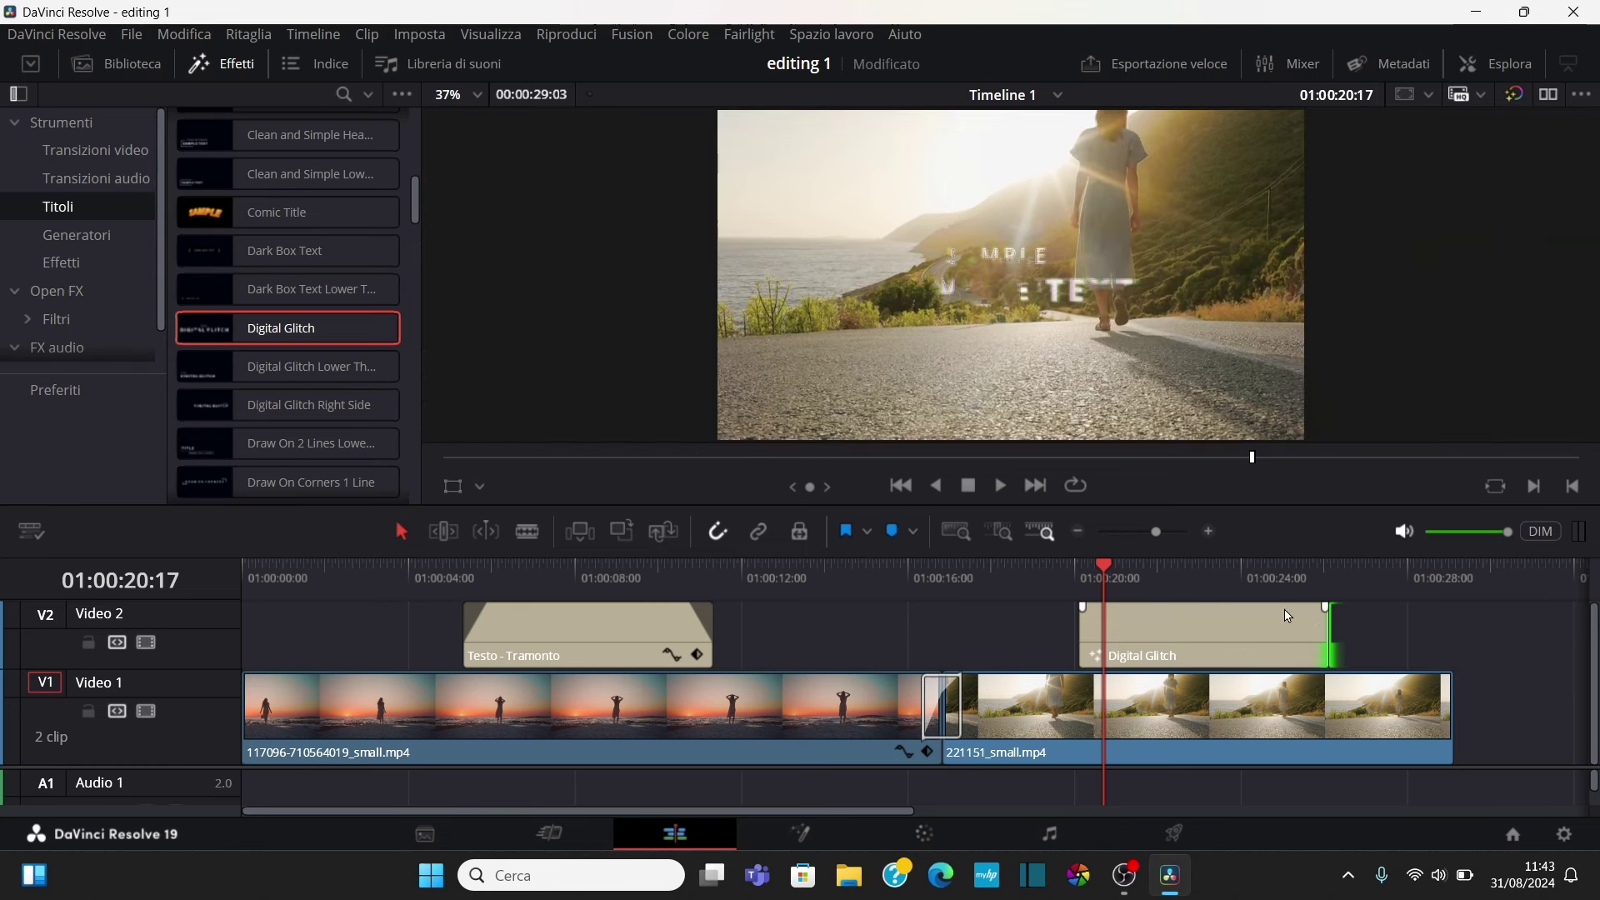
pyautogui.click(1203, 582)
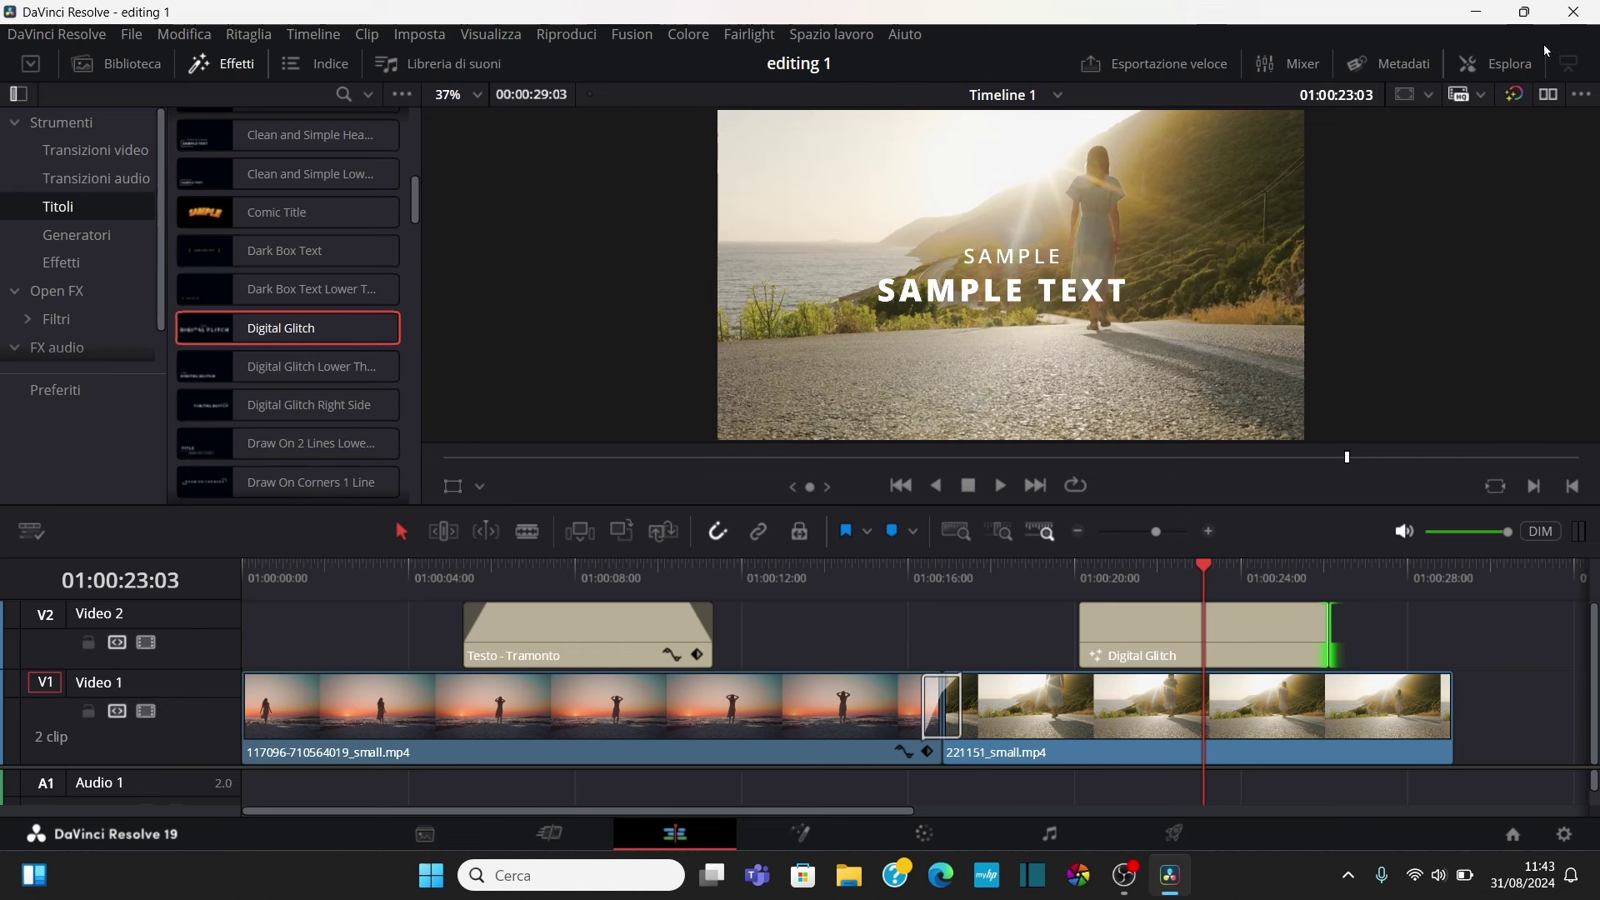
pyautogui.click(216, 73)
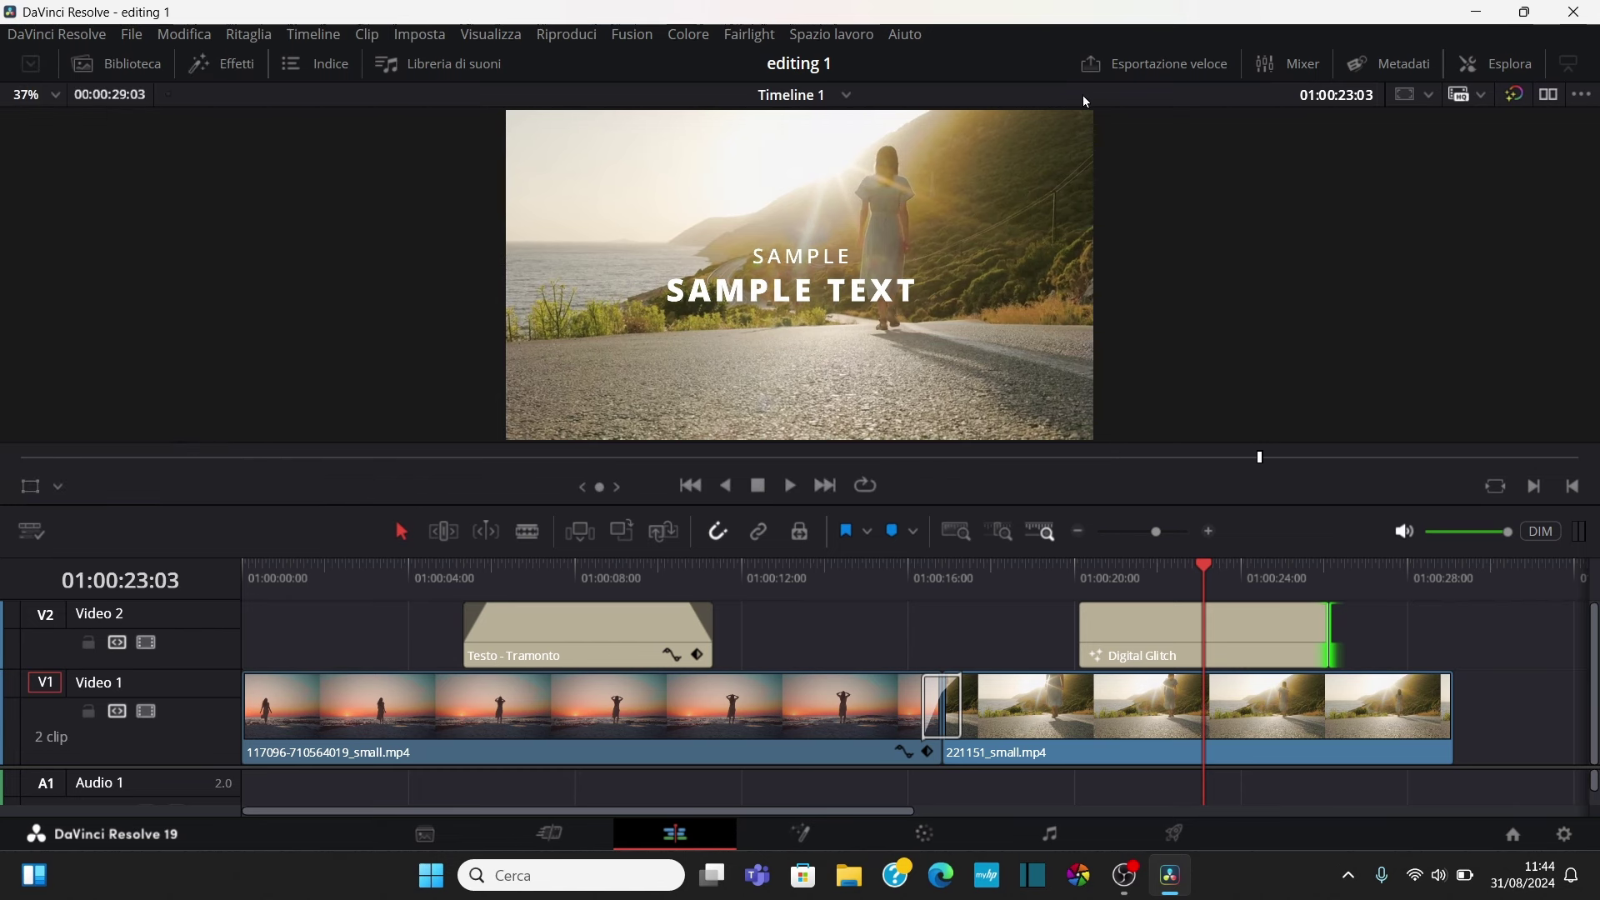
# Replace the Digital Glitch Large Text with 'Camminata' and the Small Text with 'Bellissima'
pyautogui.click(1509, 63)
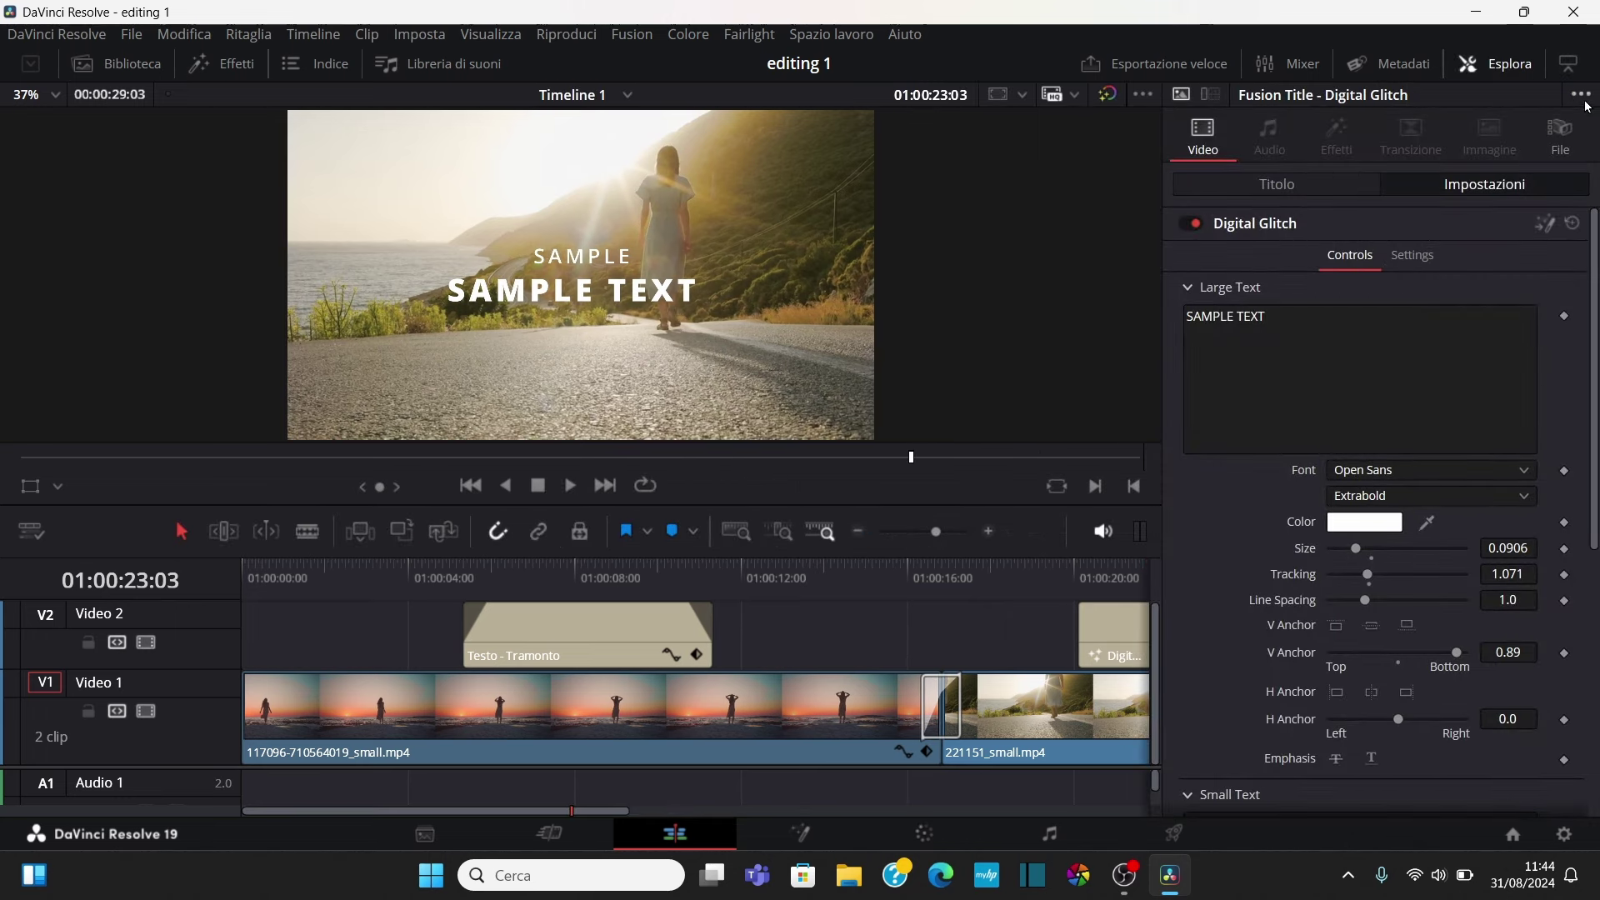
pyautogui.click(1570, 65)
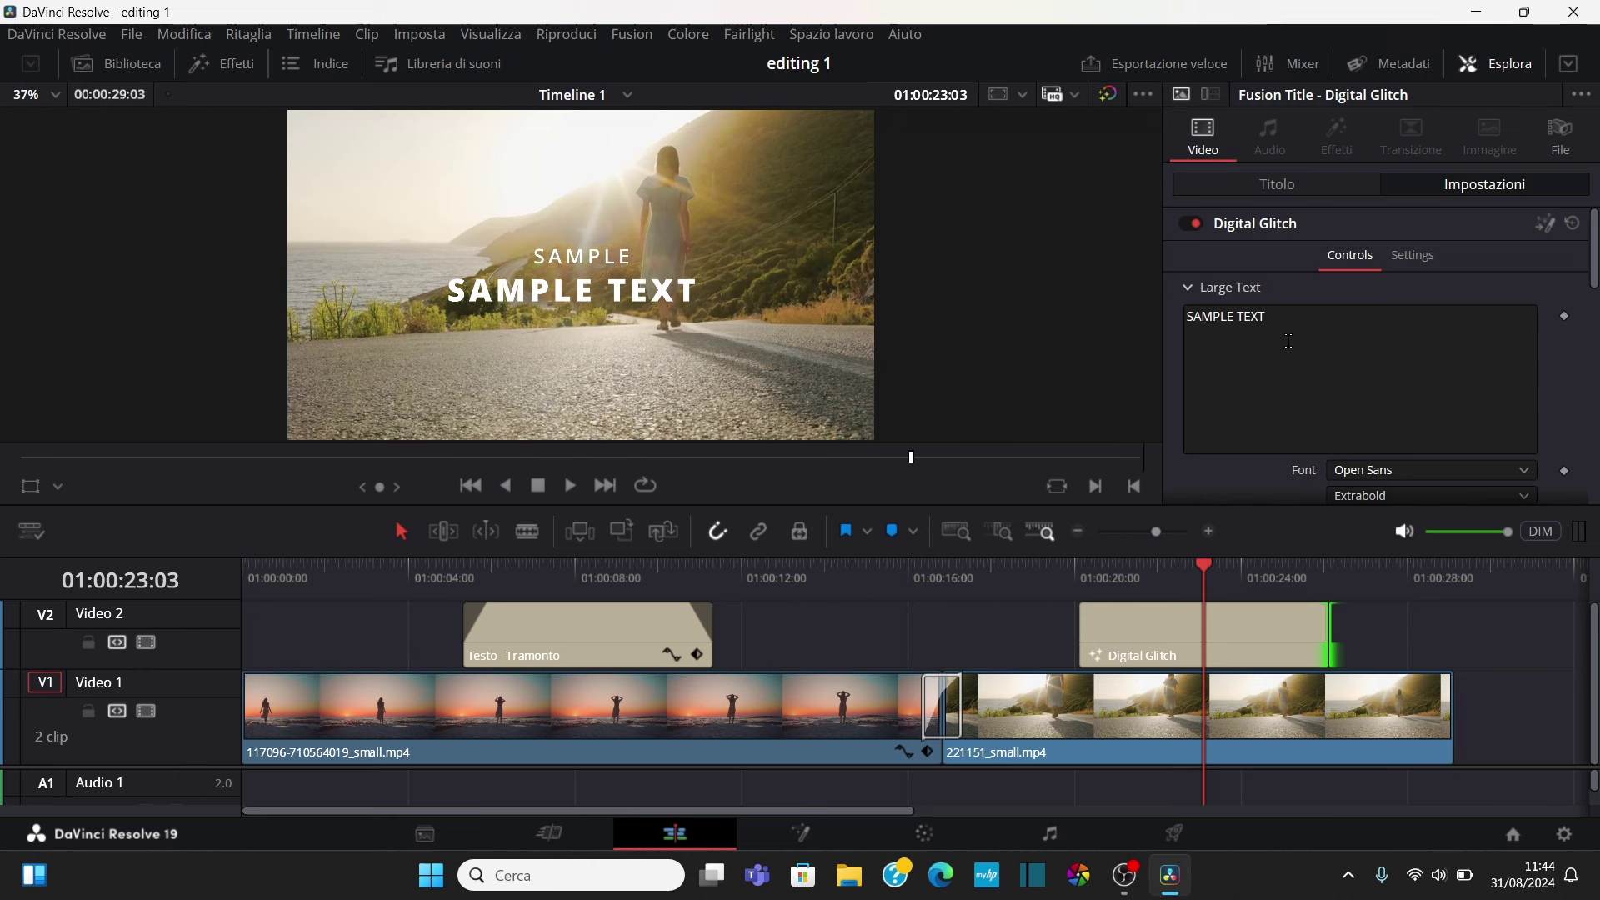
pyautogui.click(1396, 341)
pyautogui.press('BackSpace')
pyautogui.press('BackSpace')
pyautogui.press('BackSpace')
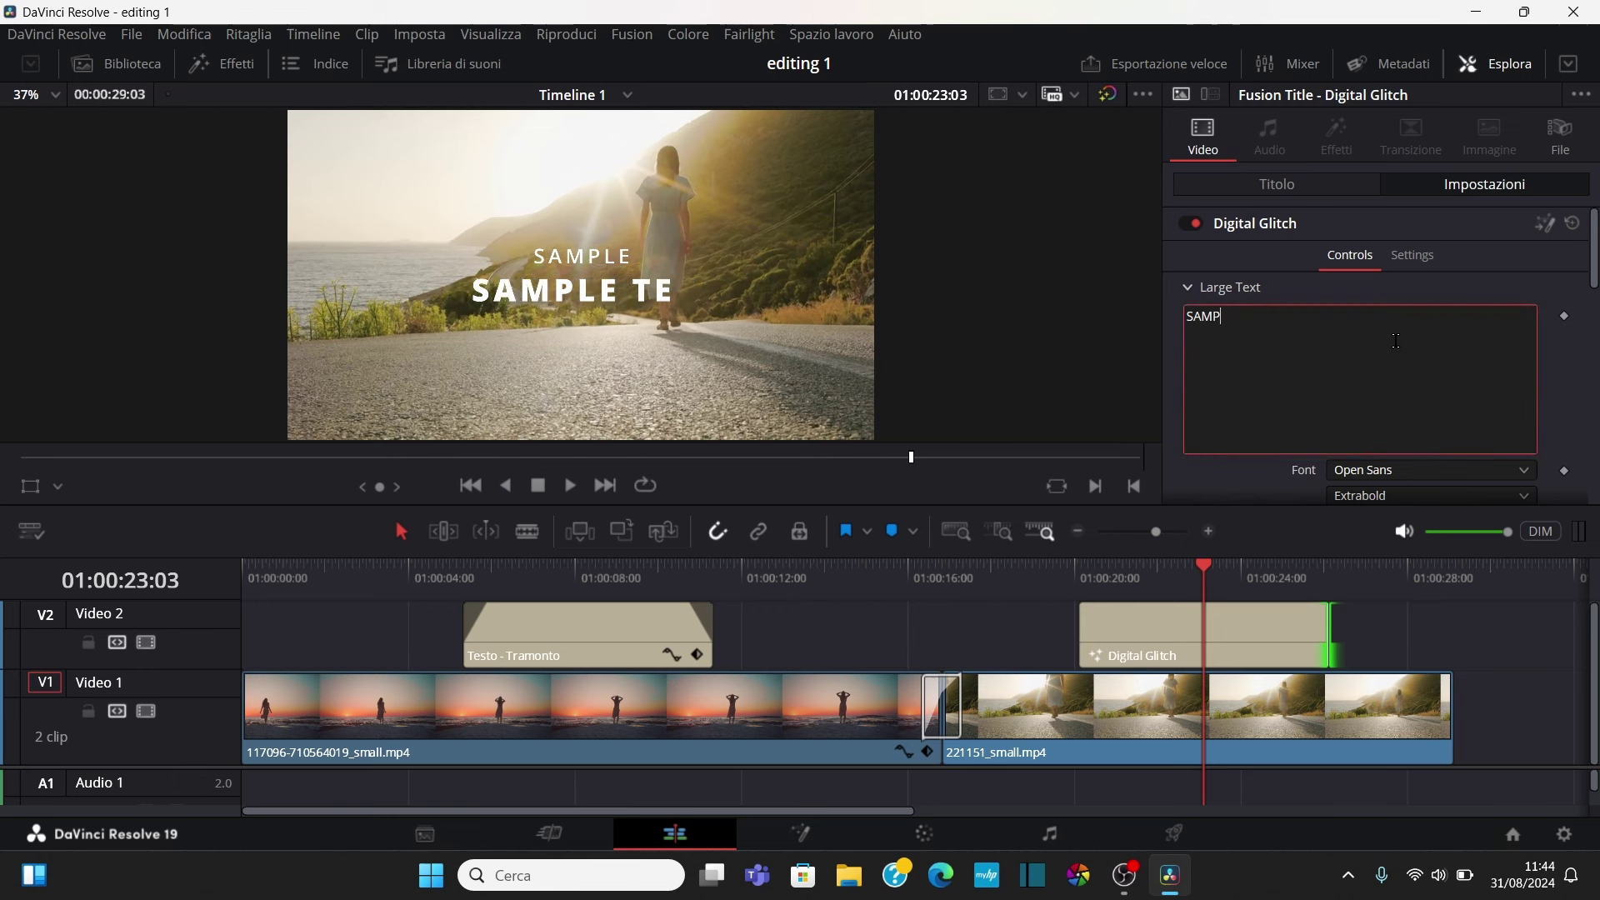
pyautogui.press('BackSpace')
pyautogui.press('BackSpace')
pyautogui.press('BackSpace')
pyautogui.write('Cam')
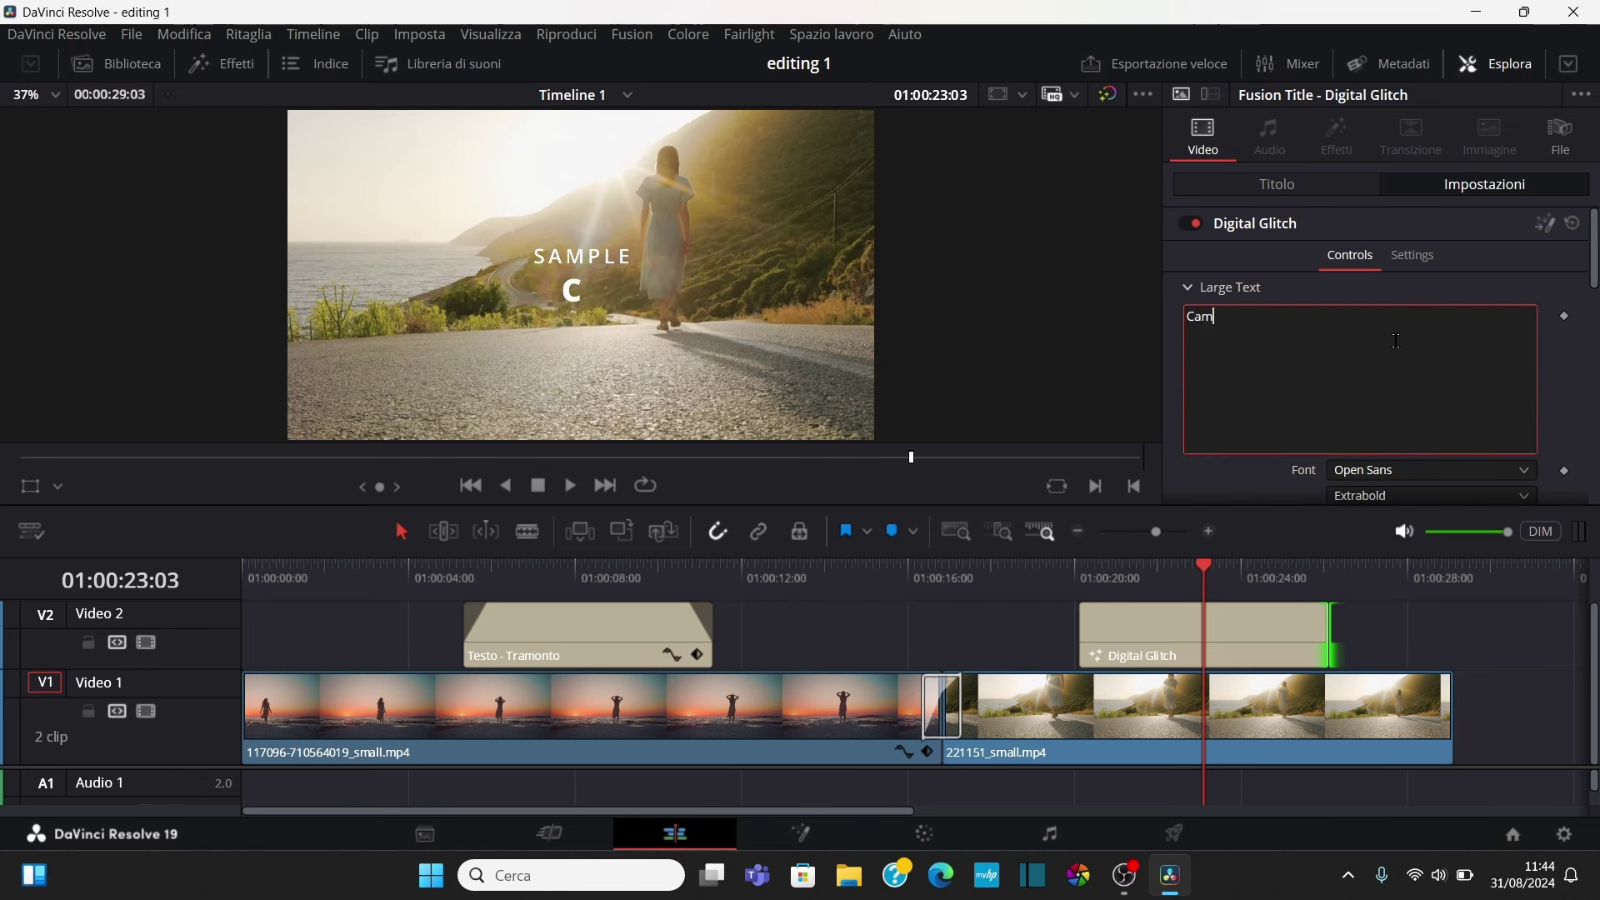
pyautogui.write('minata')
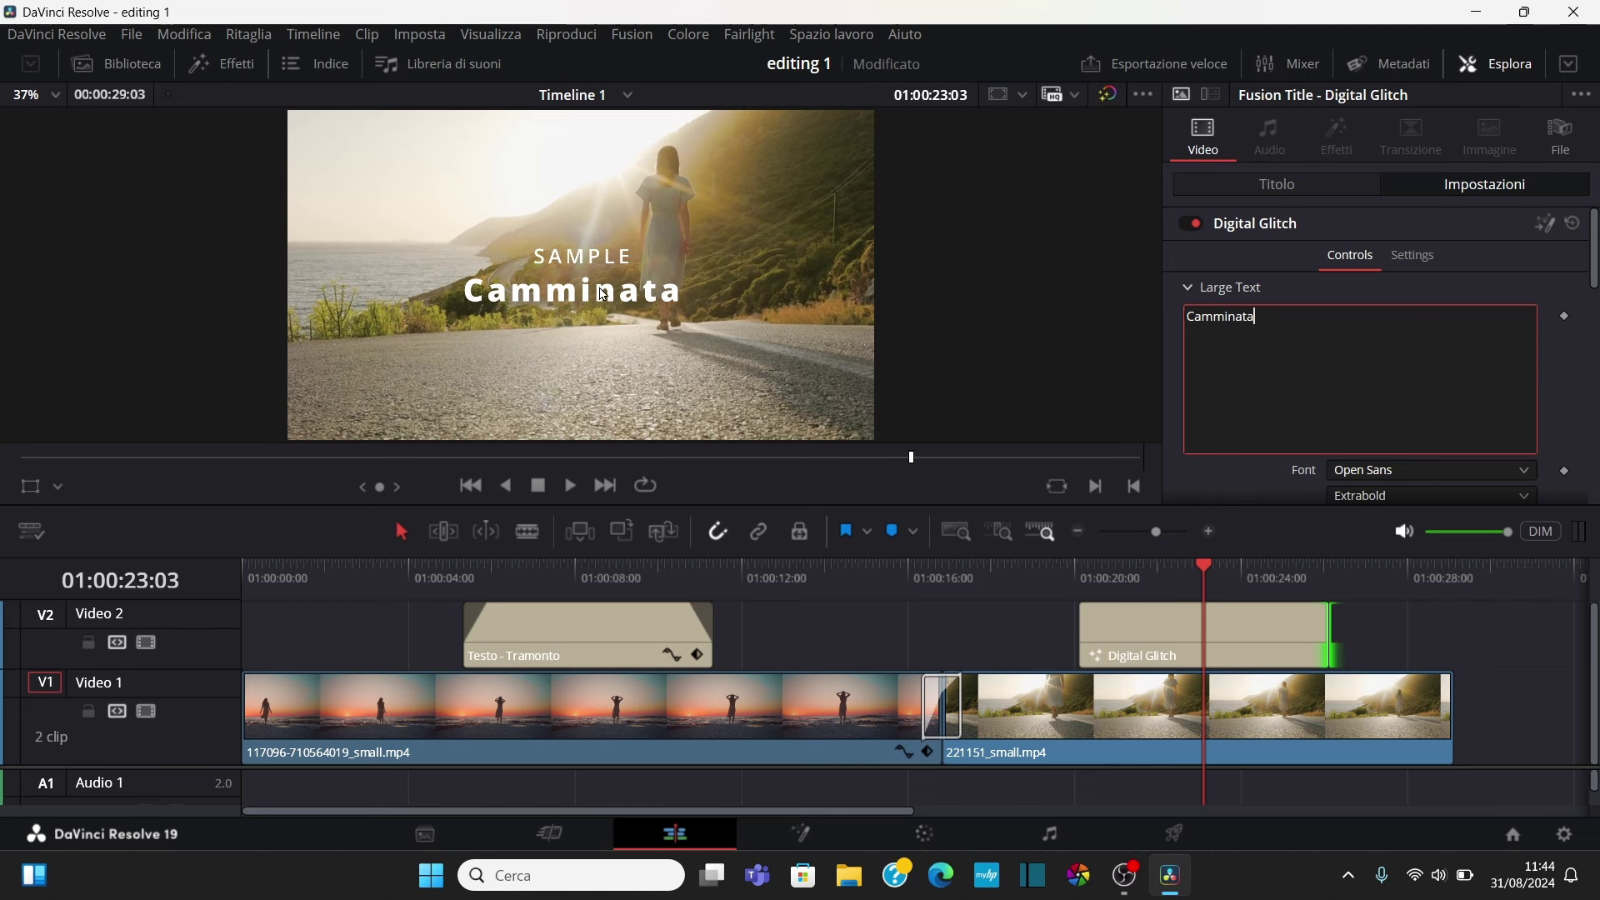
pyautogui.moveTo(1596, 275); pyautogui.dragTo(1596, 413)
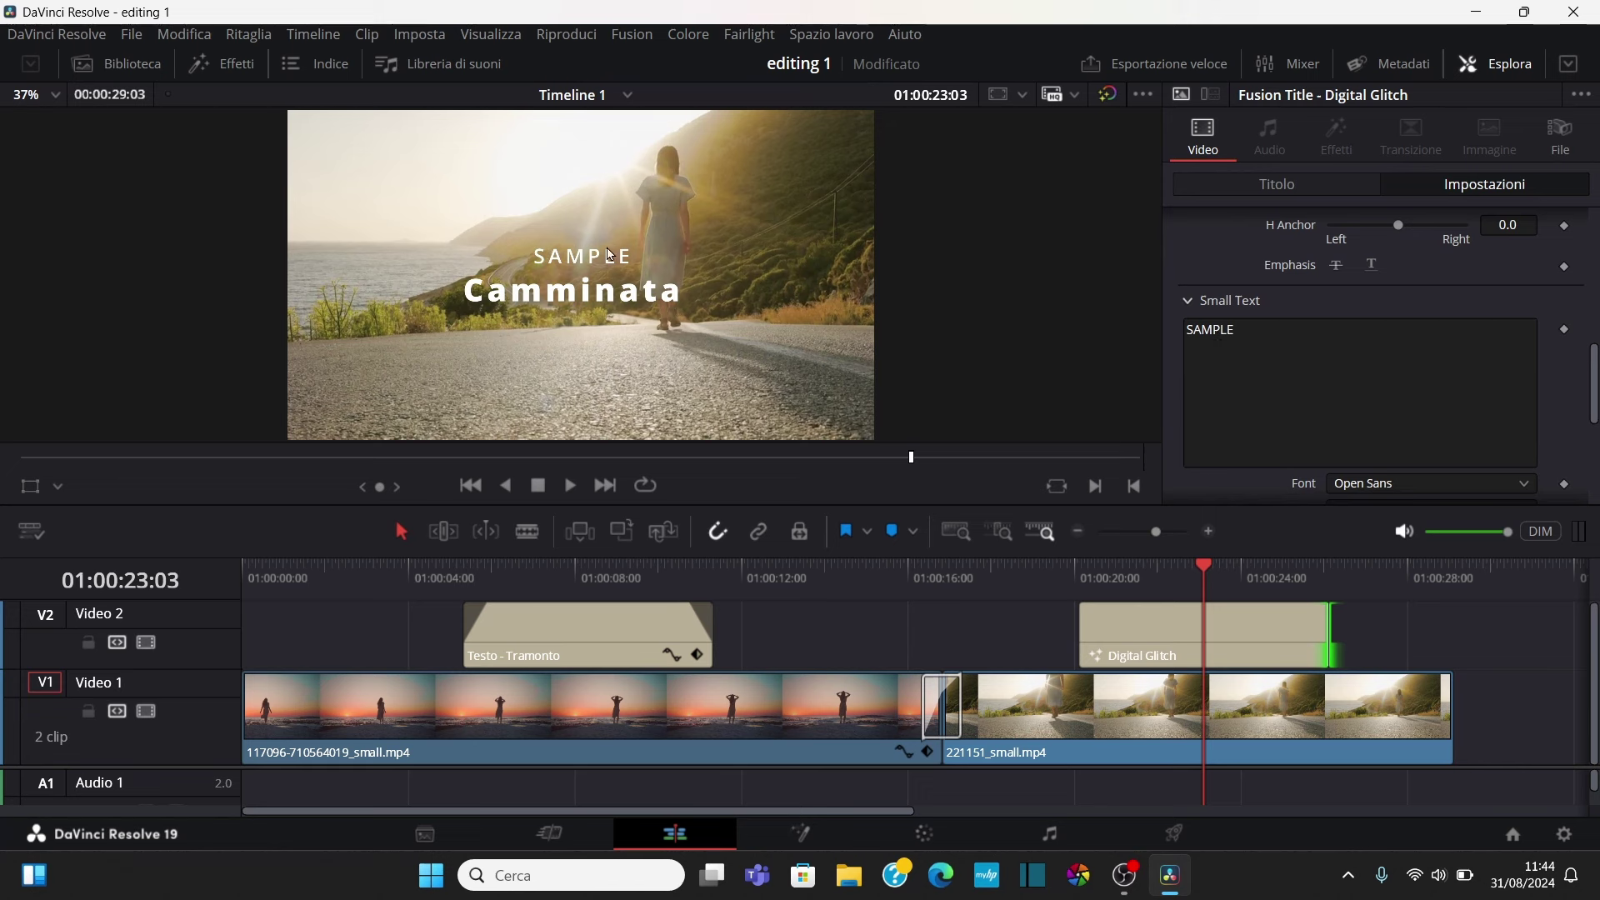
pyautogui.click(1353, 341)
pyautogui.press('BackSpace')
pyautogui.press('BackSpace')
pyautogui.press('BackSpace')
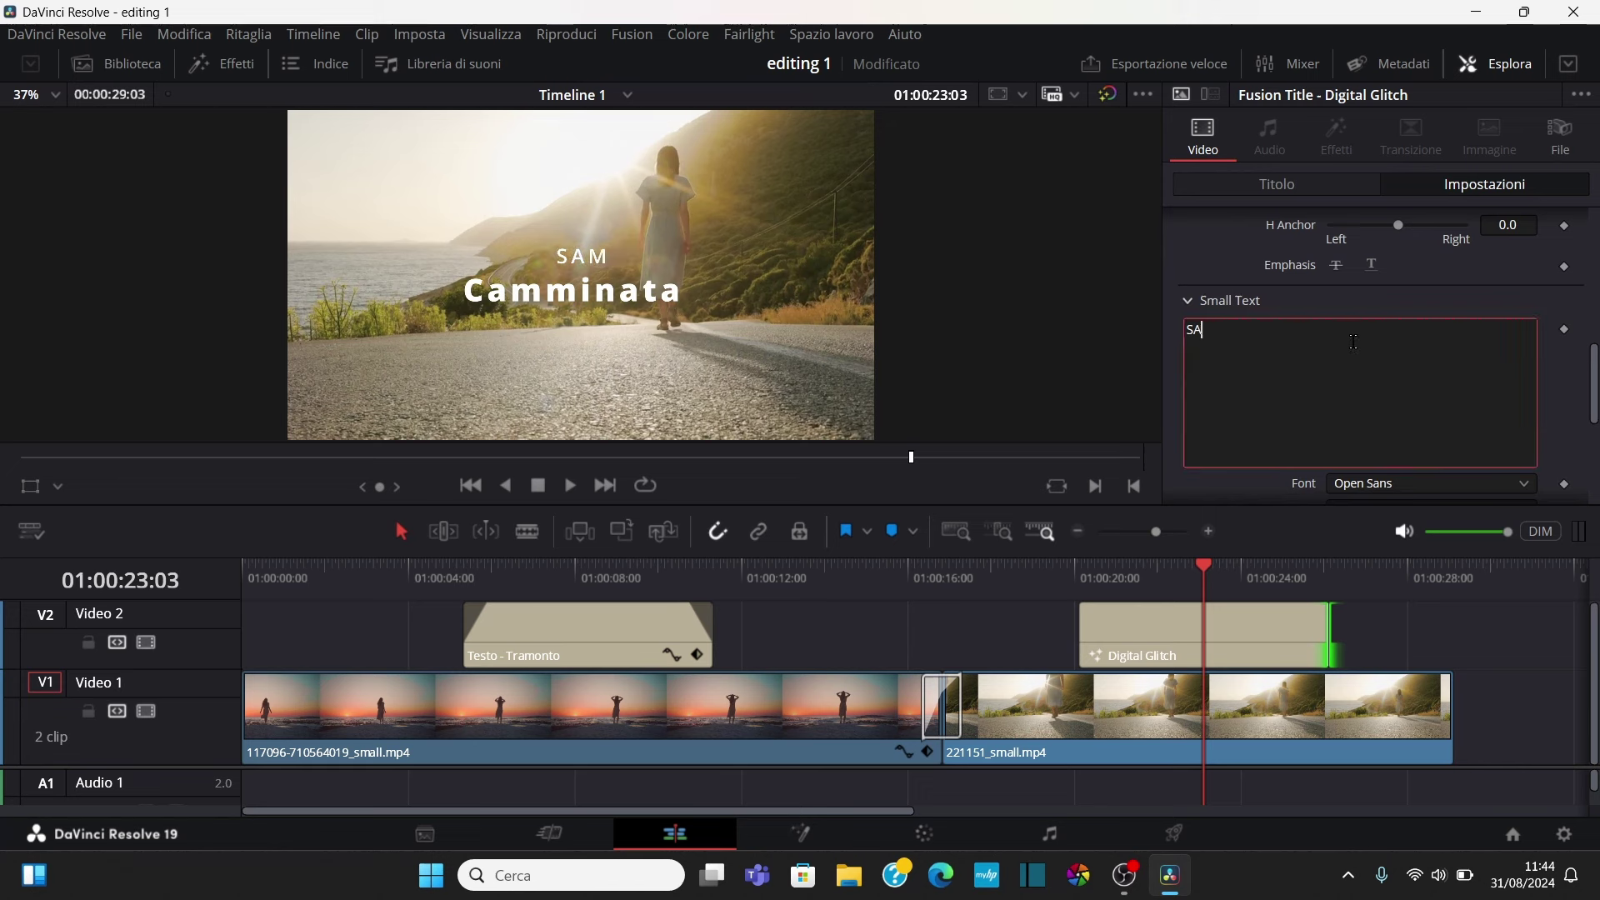
pyautogui.press('BackSpace')
pyautogui.press('BackSpace')
pyautogui.write('Bellissi')
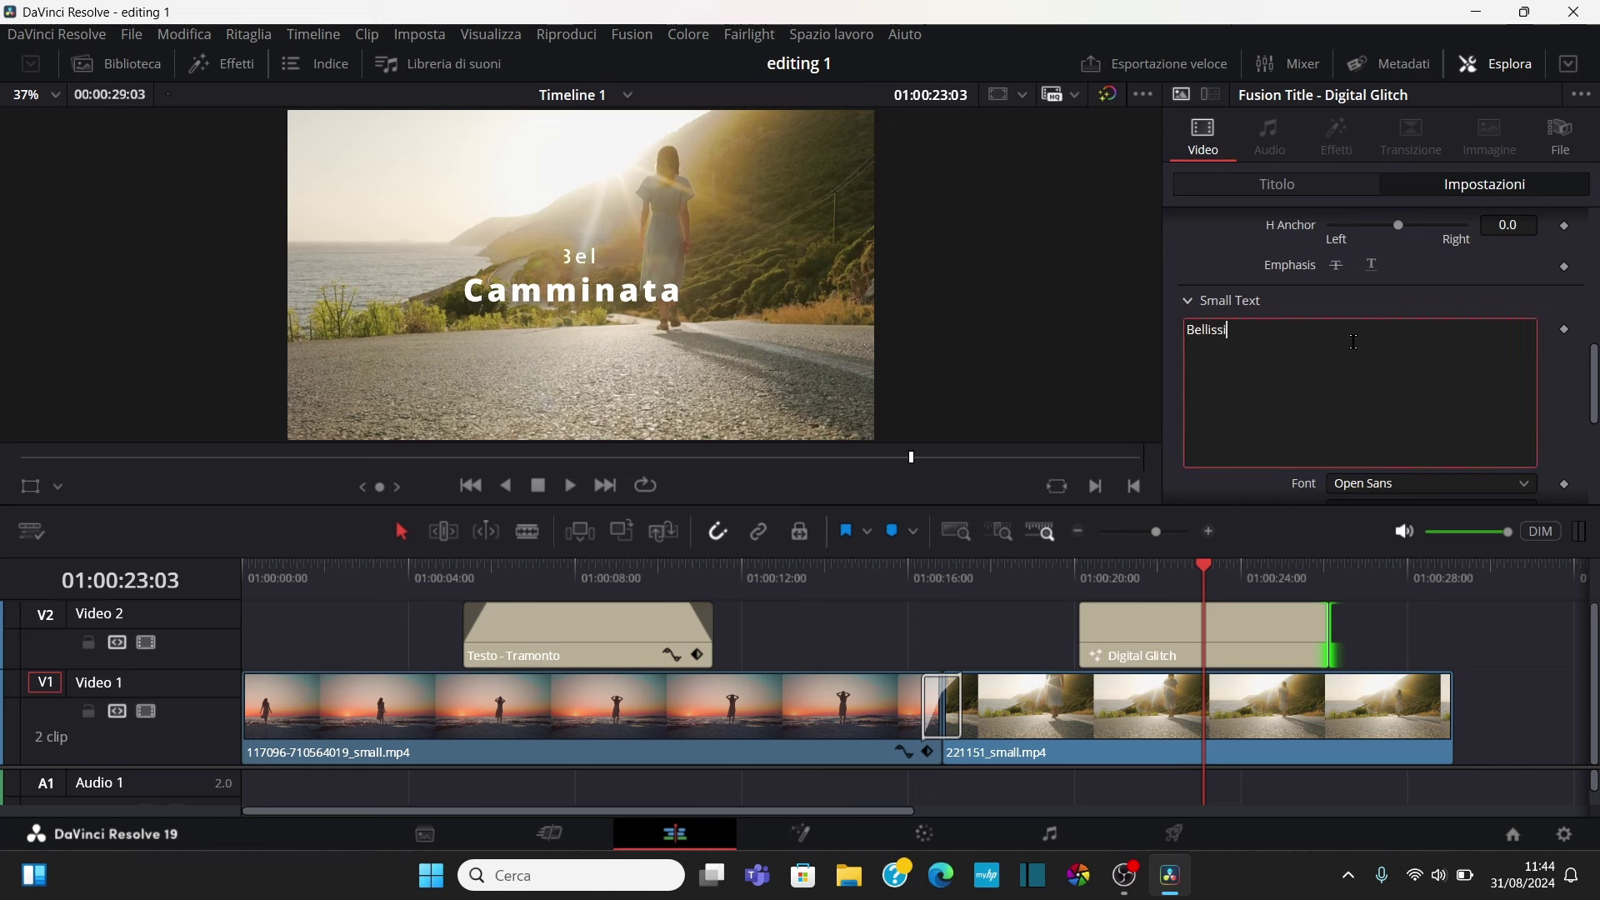
pyautogui.write('ma')
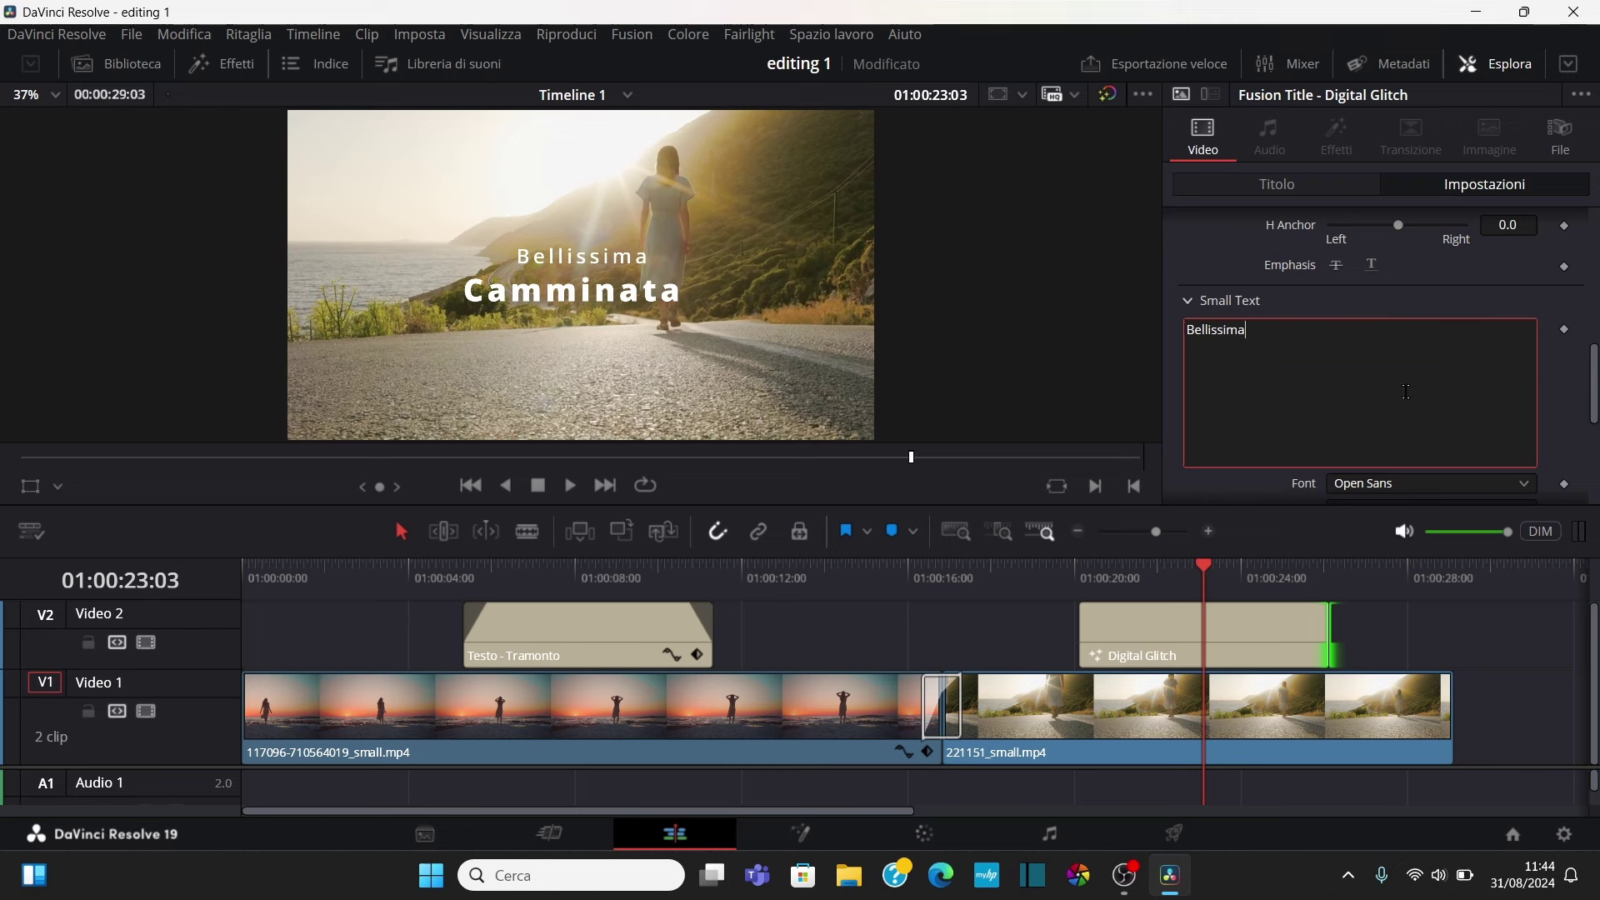
# Colour the Camminata text yellow
pyautogui.scroll(4, 1384, 355)
pyautogui.click(1343, 281)
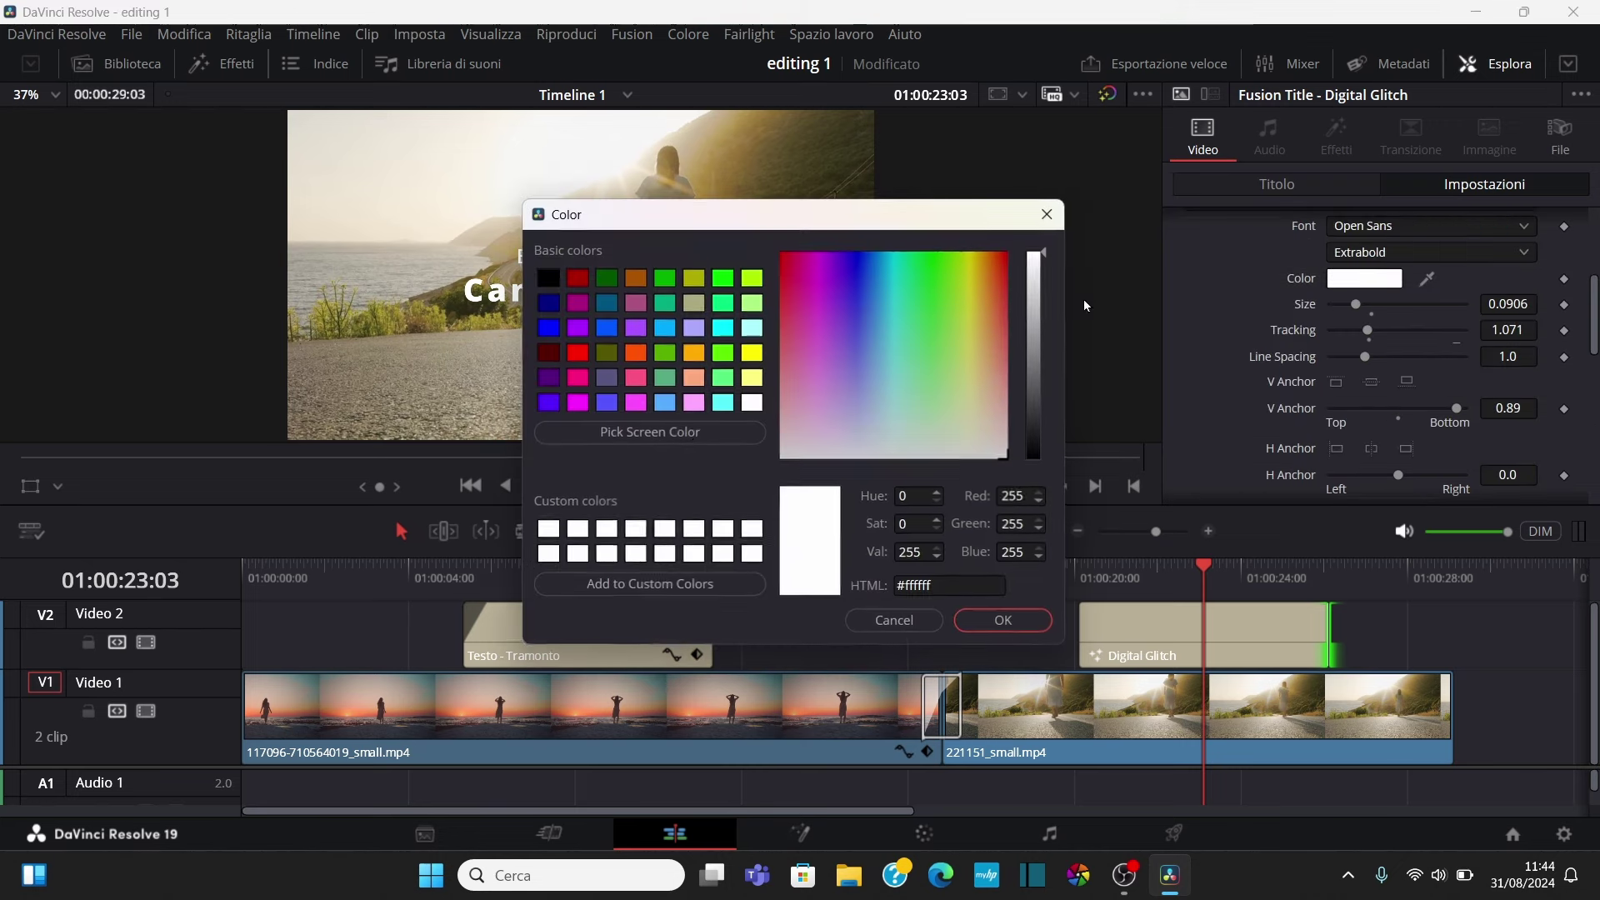
pyautogui.click(751, 354)
pyautogui.click(1003, 621)
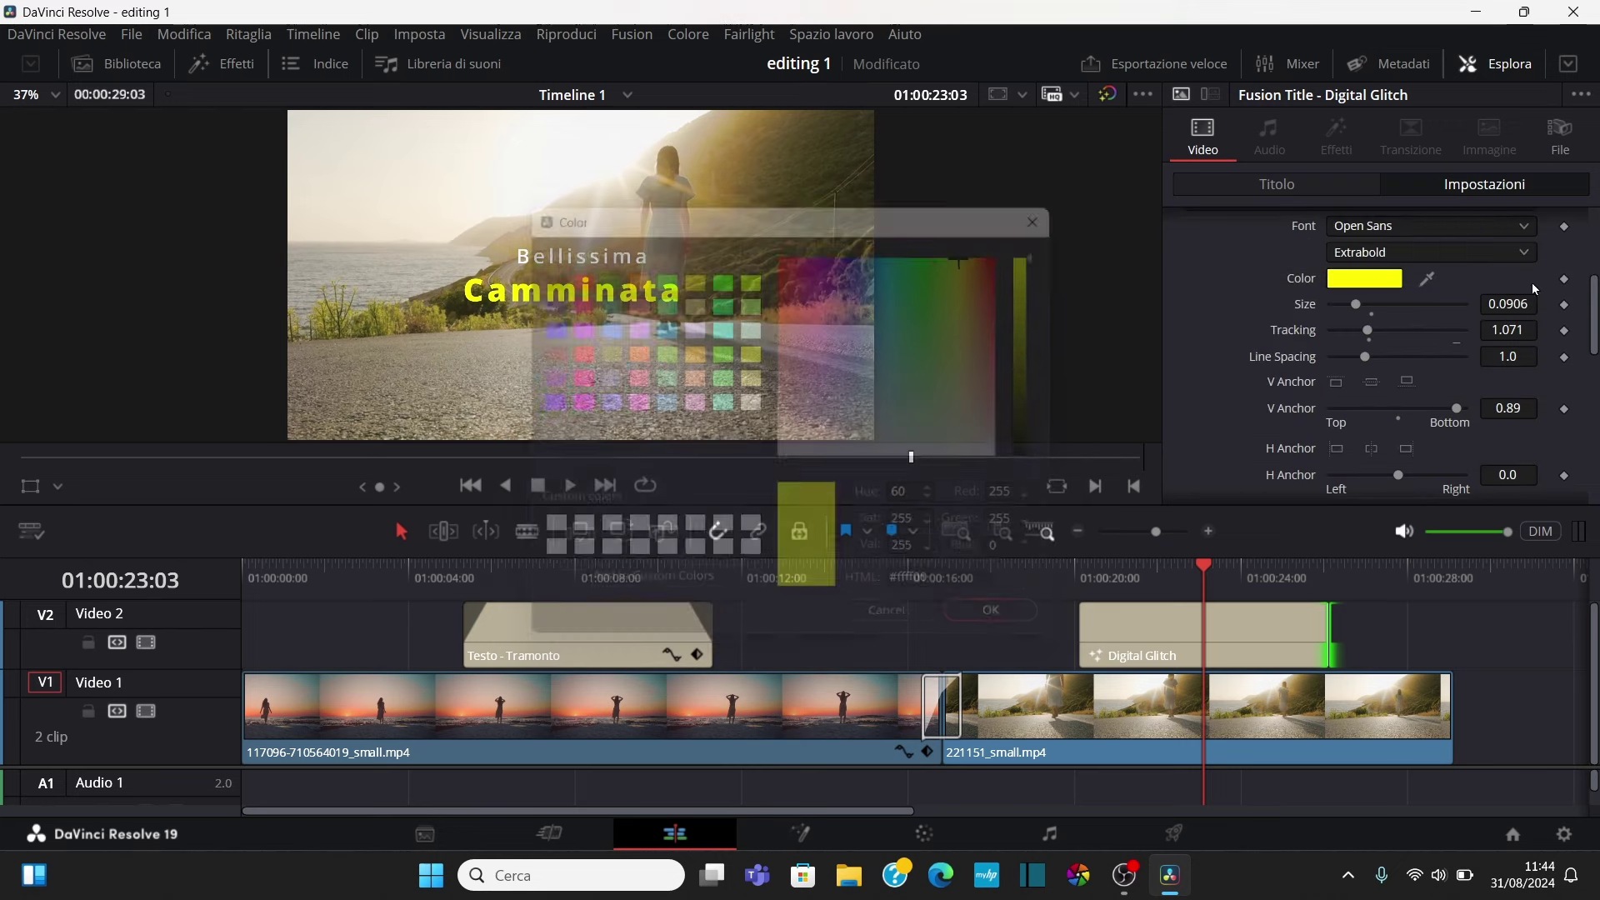
pyautogui.scroll(-4, 1413, 389)
pyautogui.scroll(-3, 1413, 389)
# Colour the Bellissima text pure green and close the title settings
pyautogui.click(1362, 414)
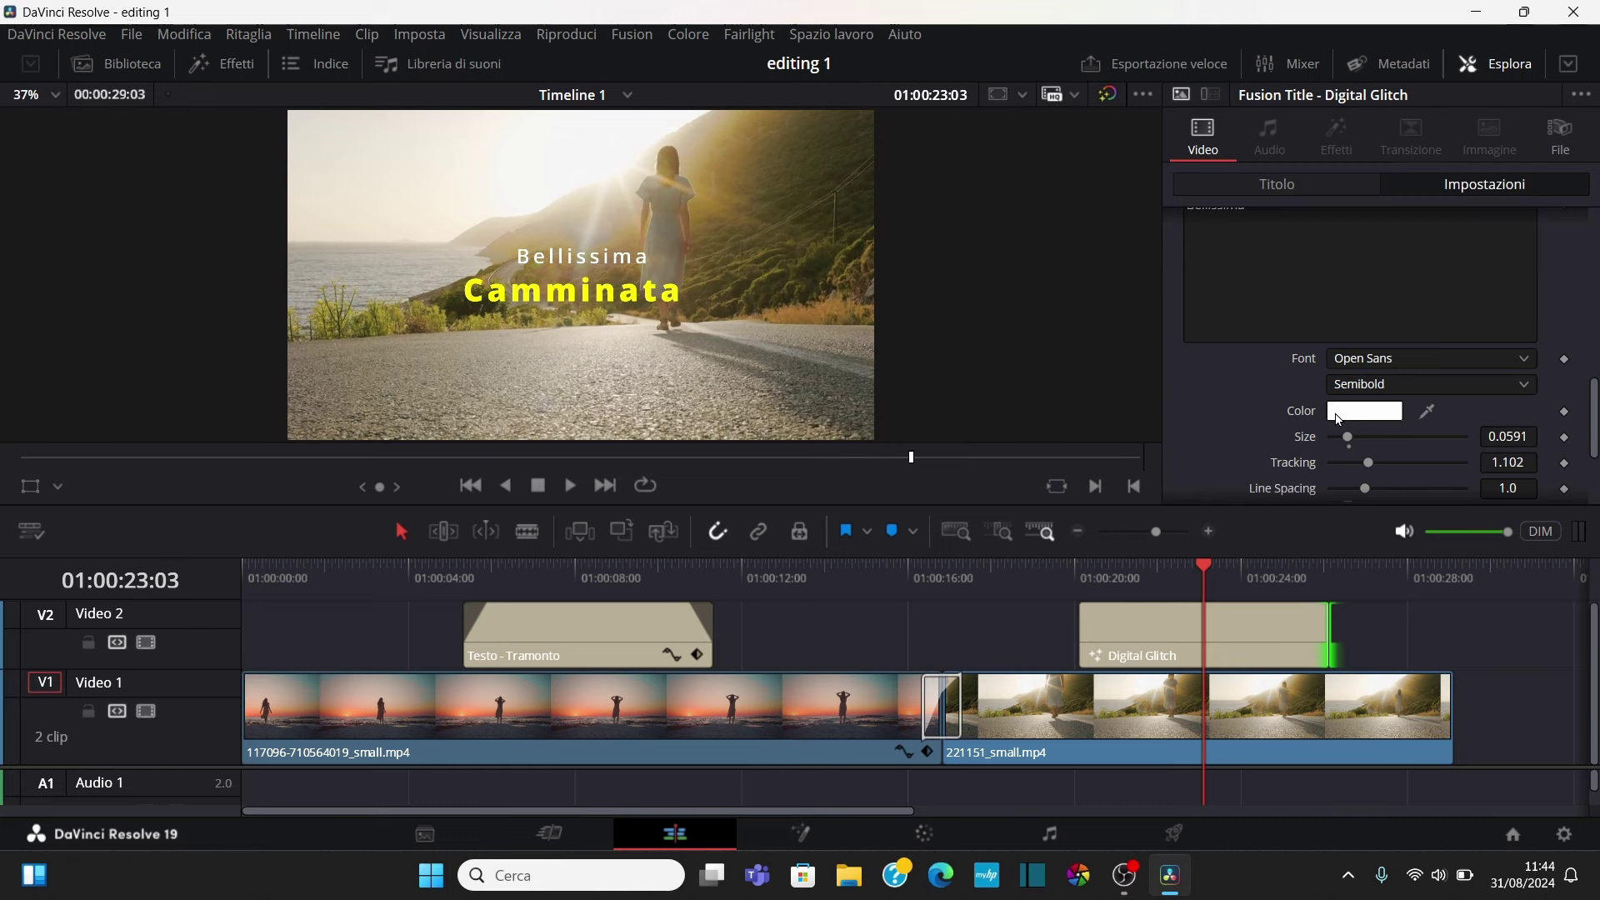
pyautogui.click(751, 277)
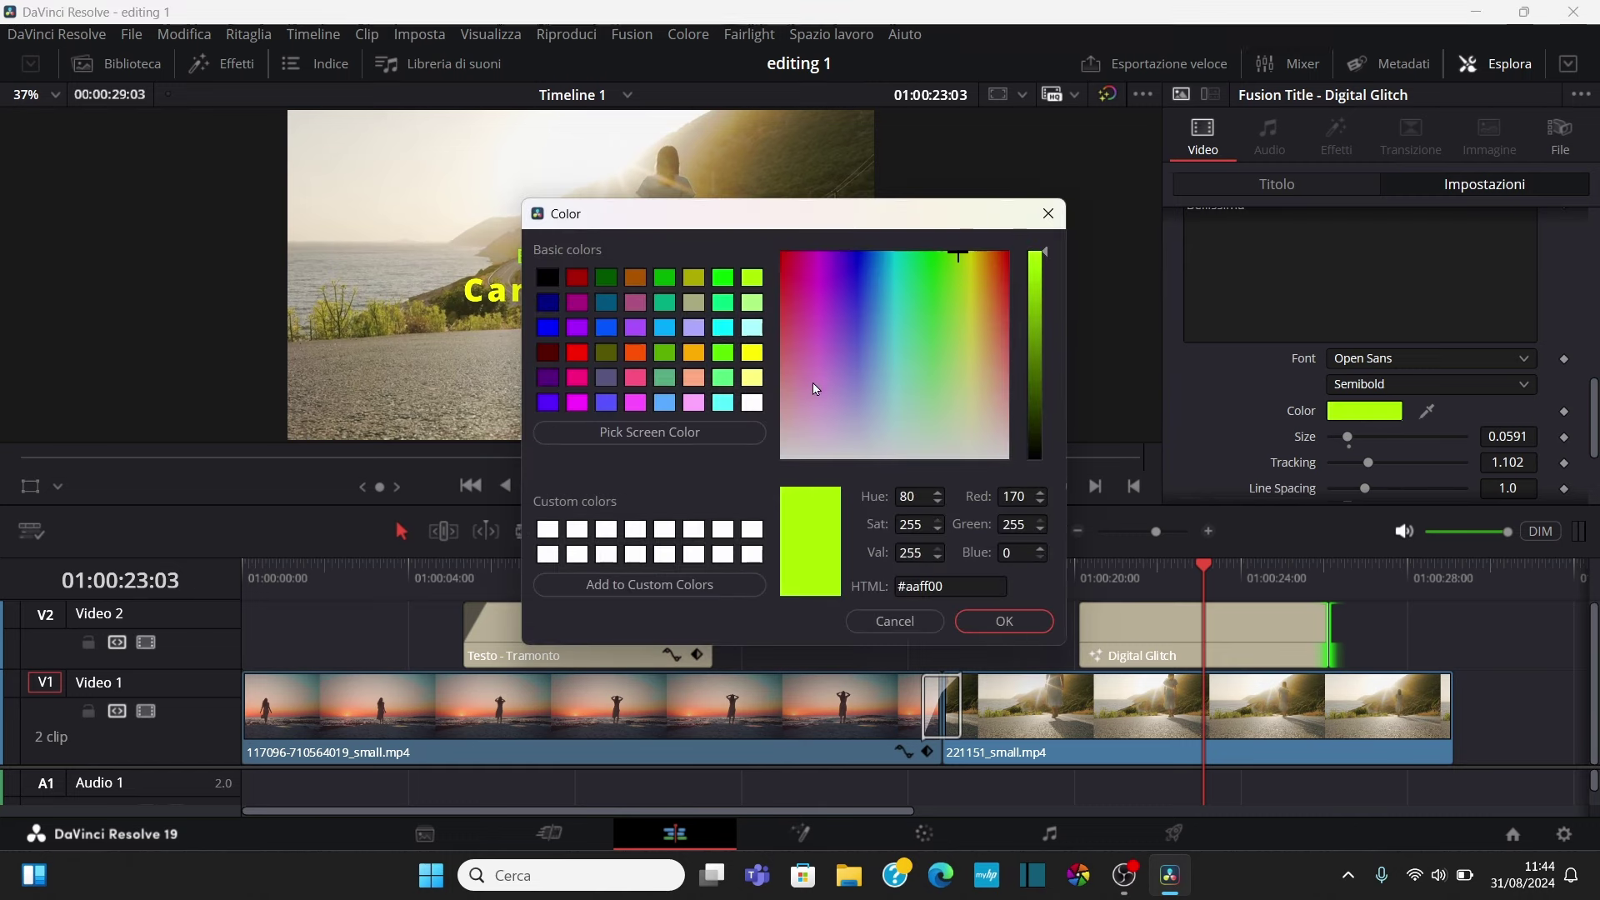
pyautogui.click(724, 278)
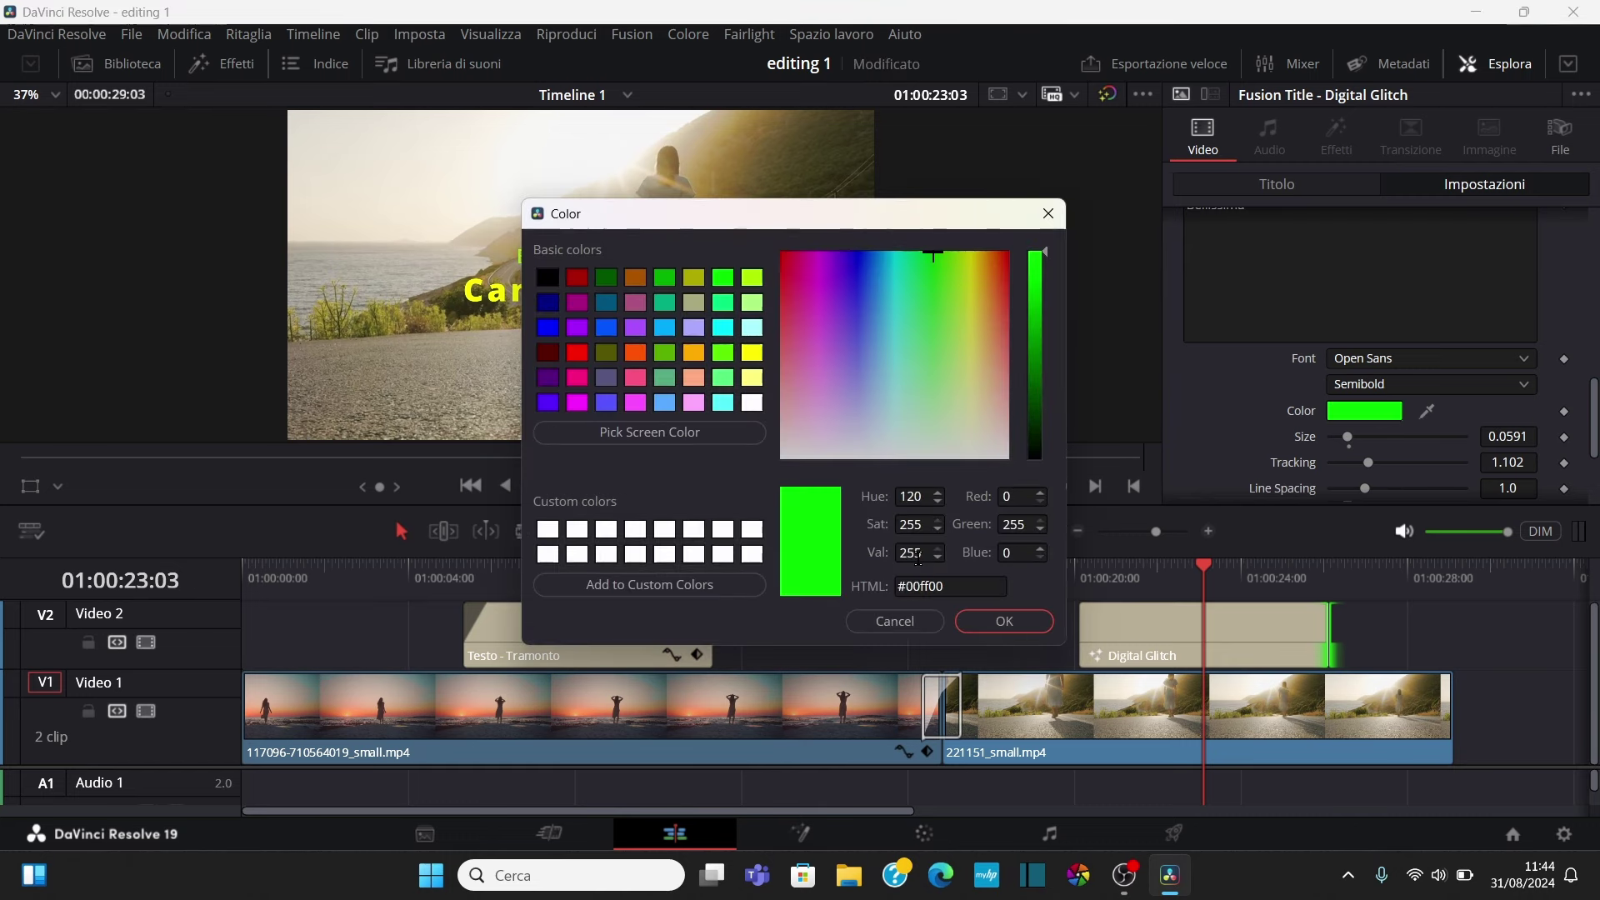
pyautogui.click(1022, 623)
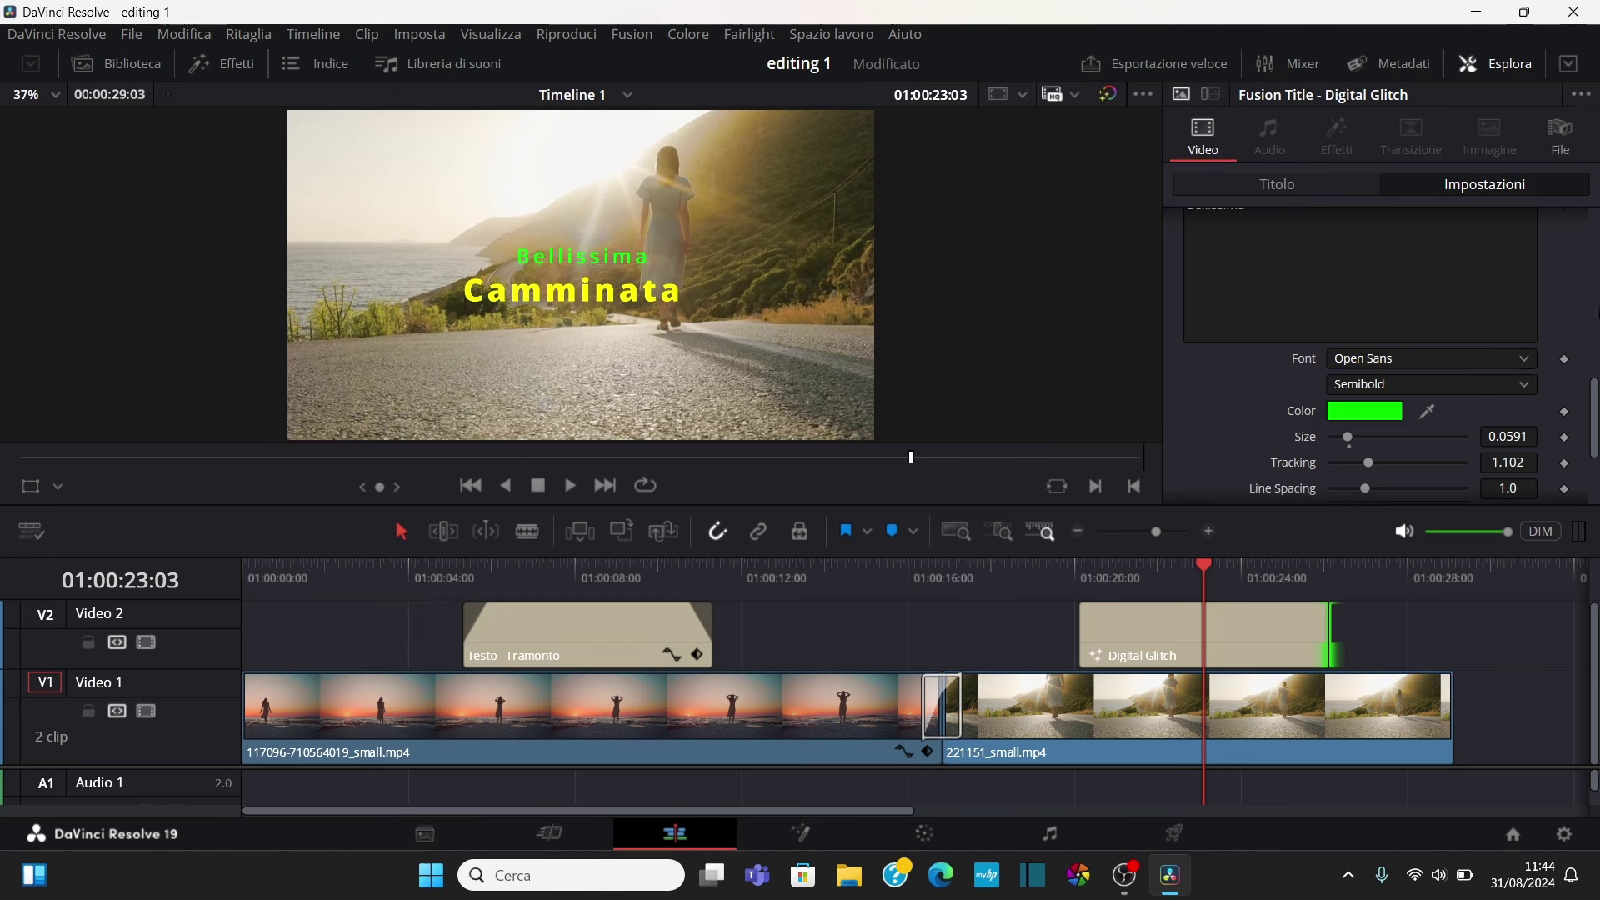
pyautogui.scroll(5, 1376, 350)
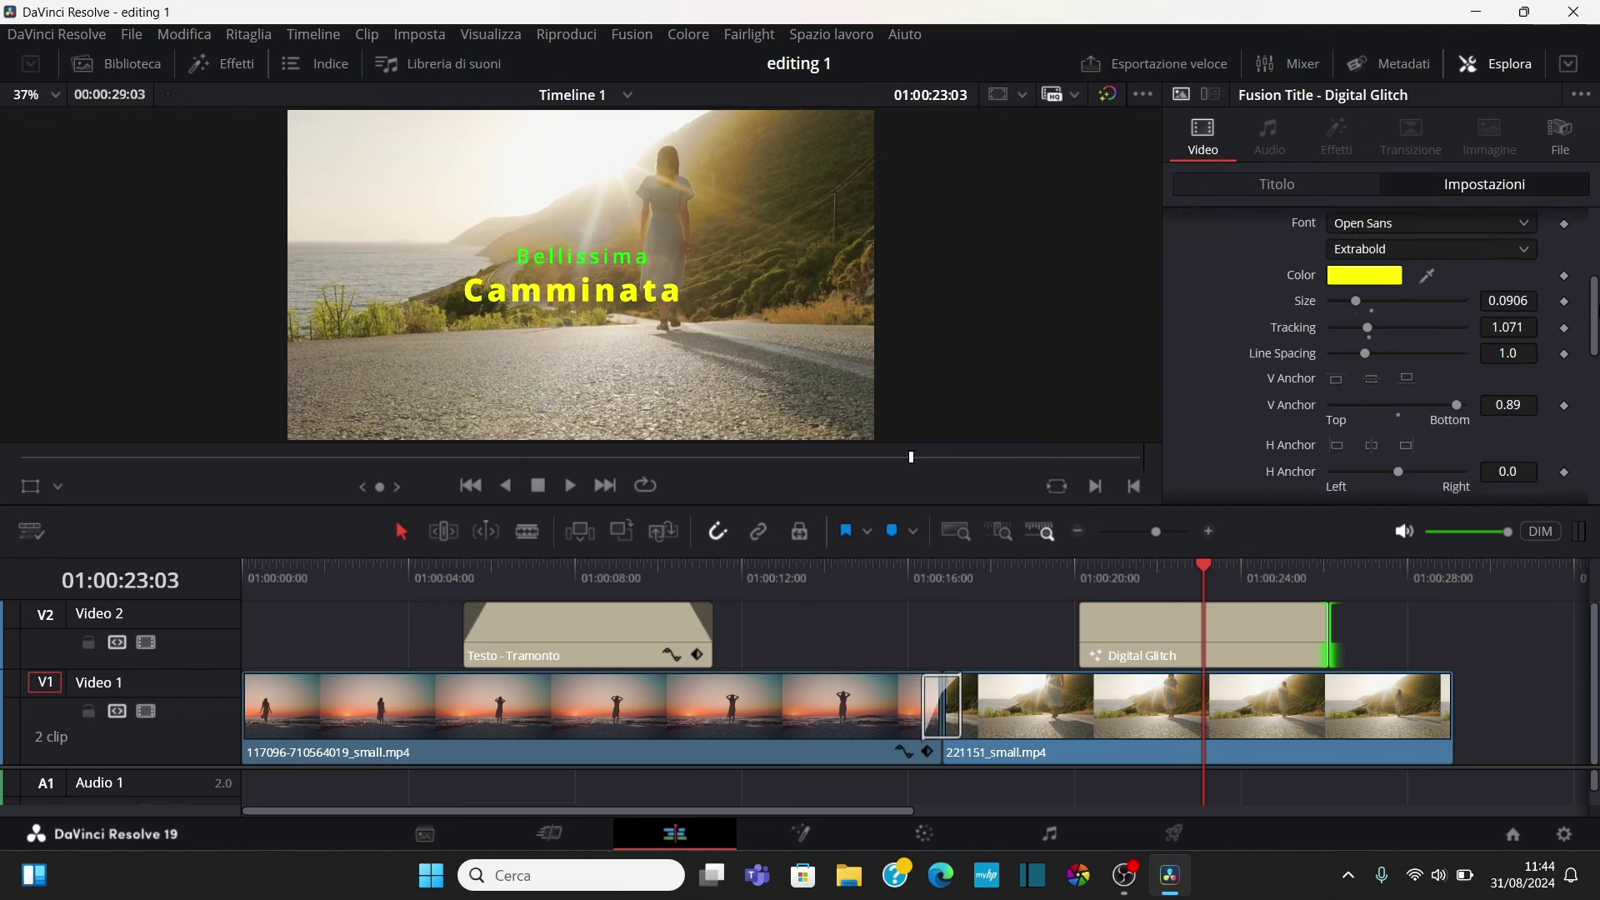
pyautogui.scroll(3, 1375, 350)
pyautogui.scroll(-3, 1376, 350)
pyautogui.scroll(3, 1375, 351)
pyautogui.scroll(-3, 1375, 350)
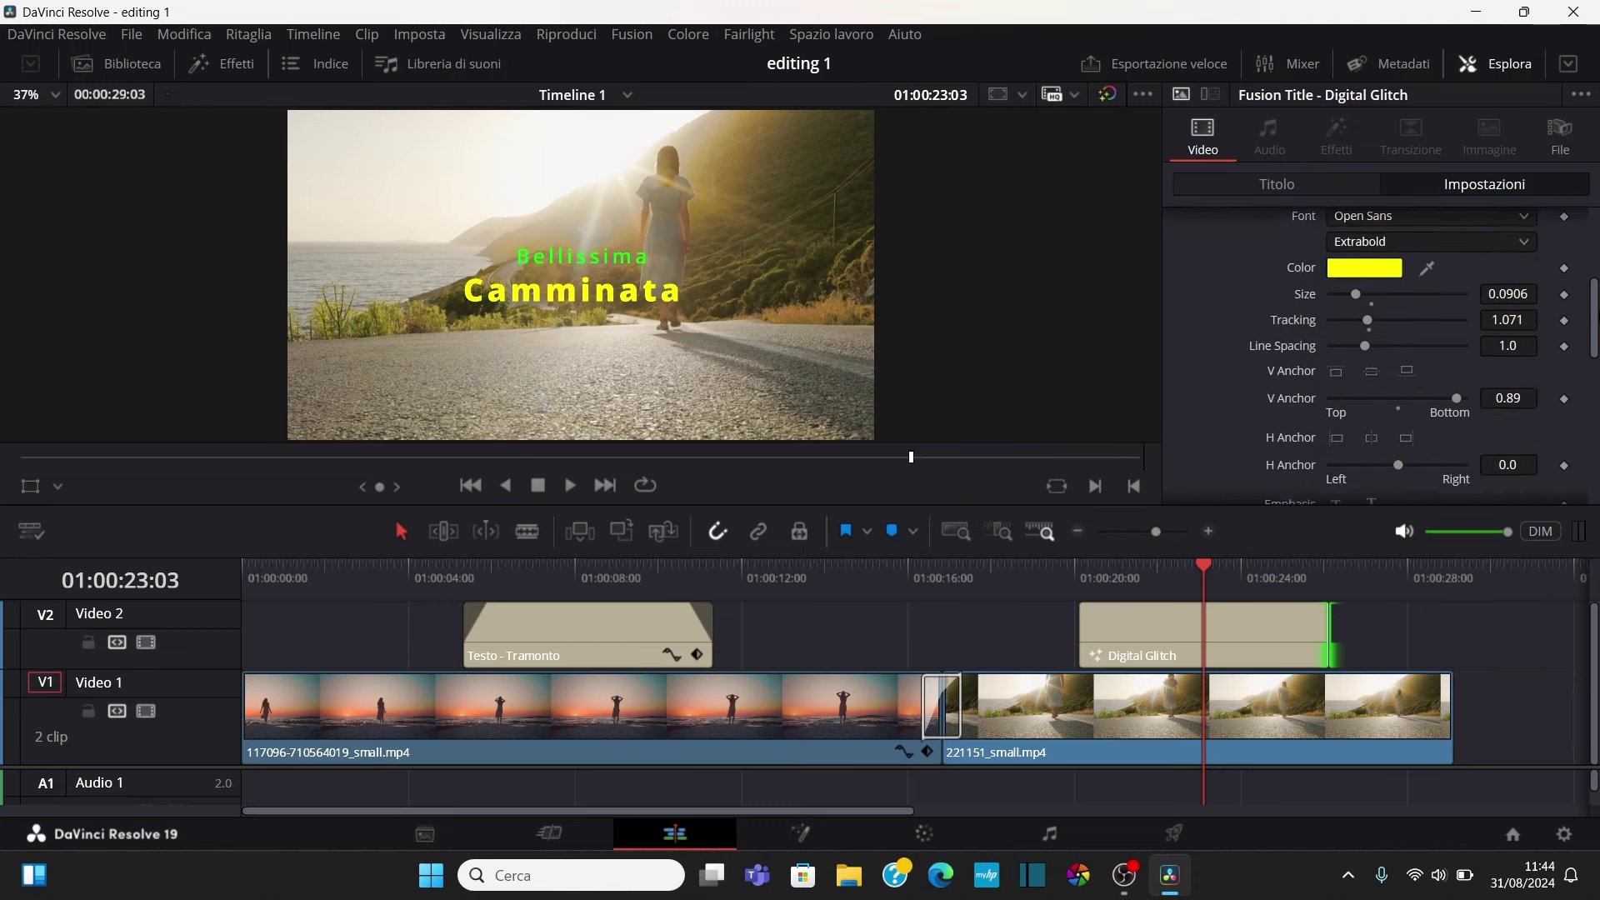
pyautogui.scroll(3, 1310, 213)
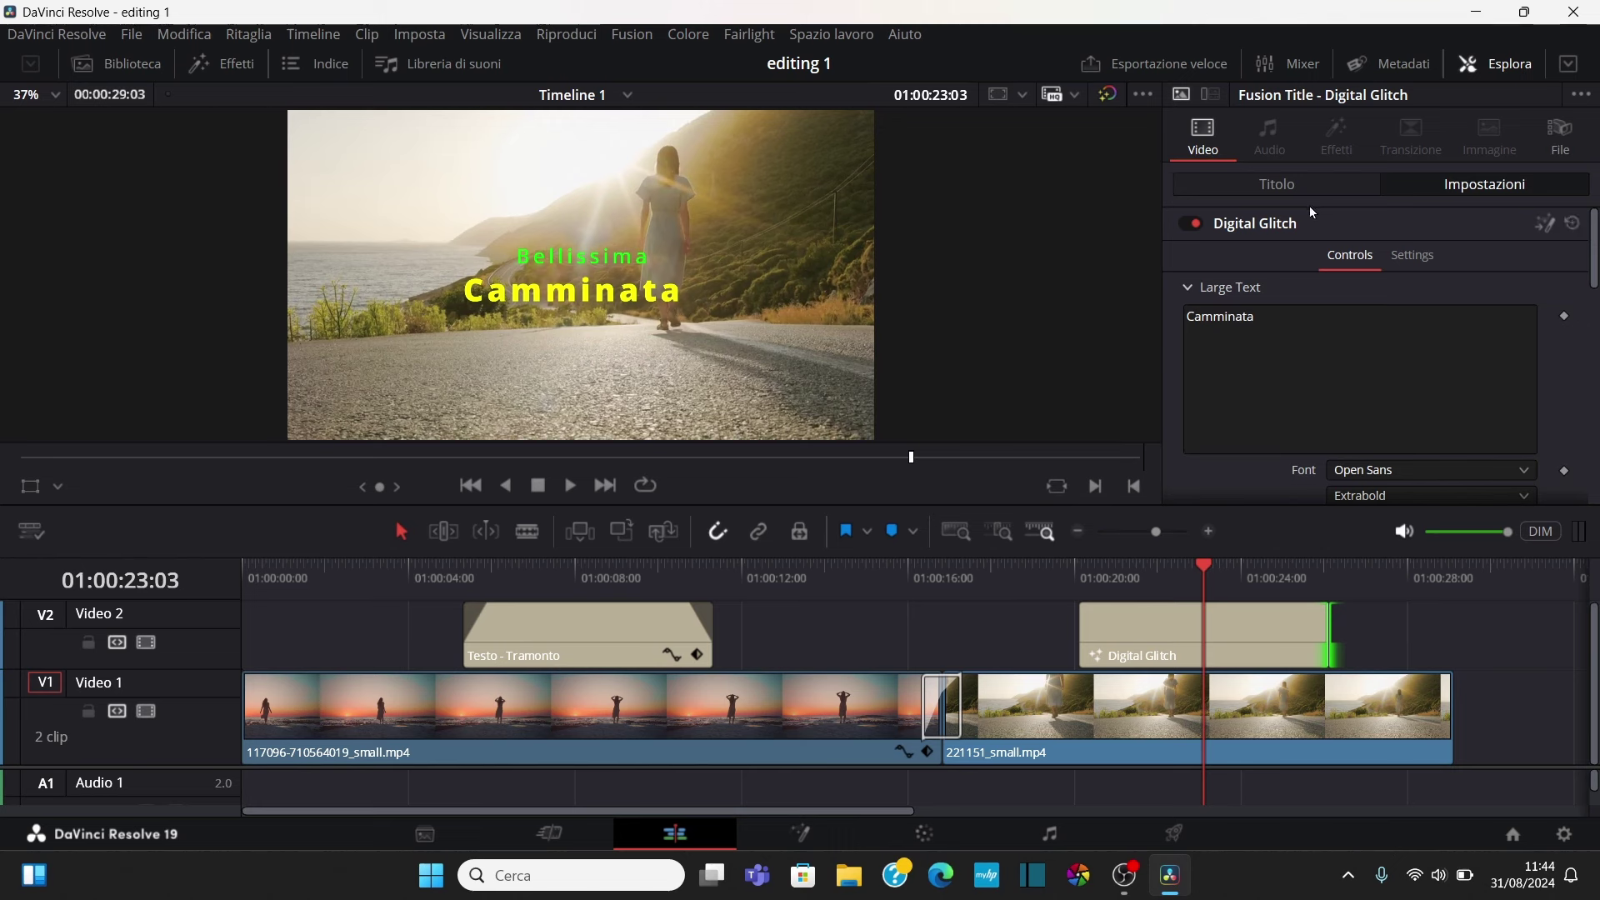
pyautogui.click(1500, 65)
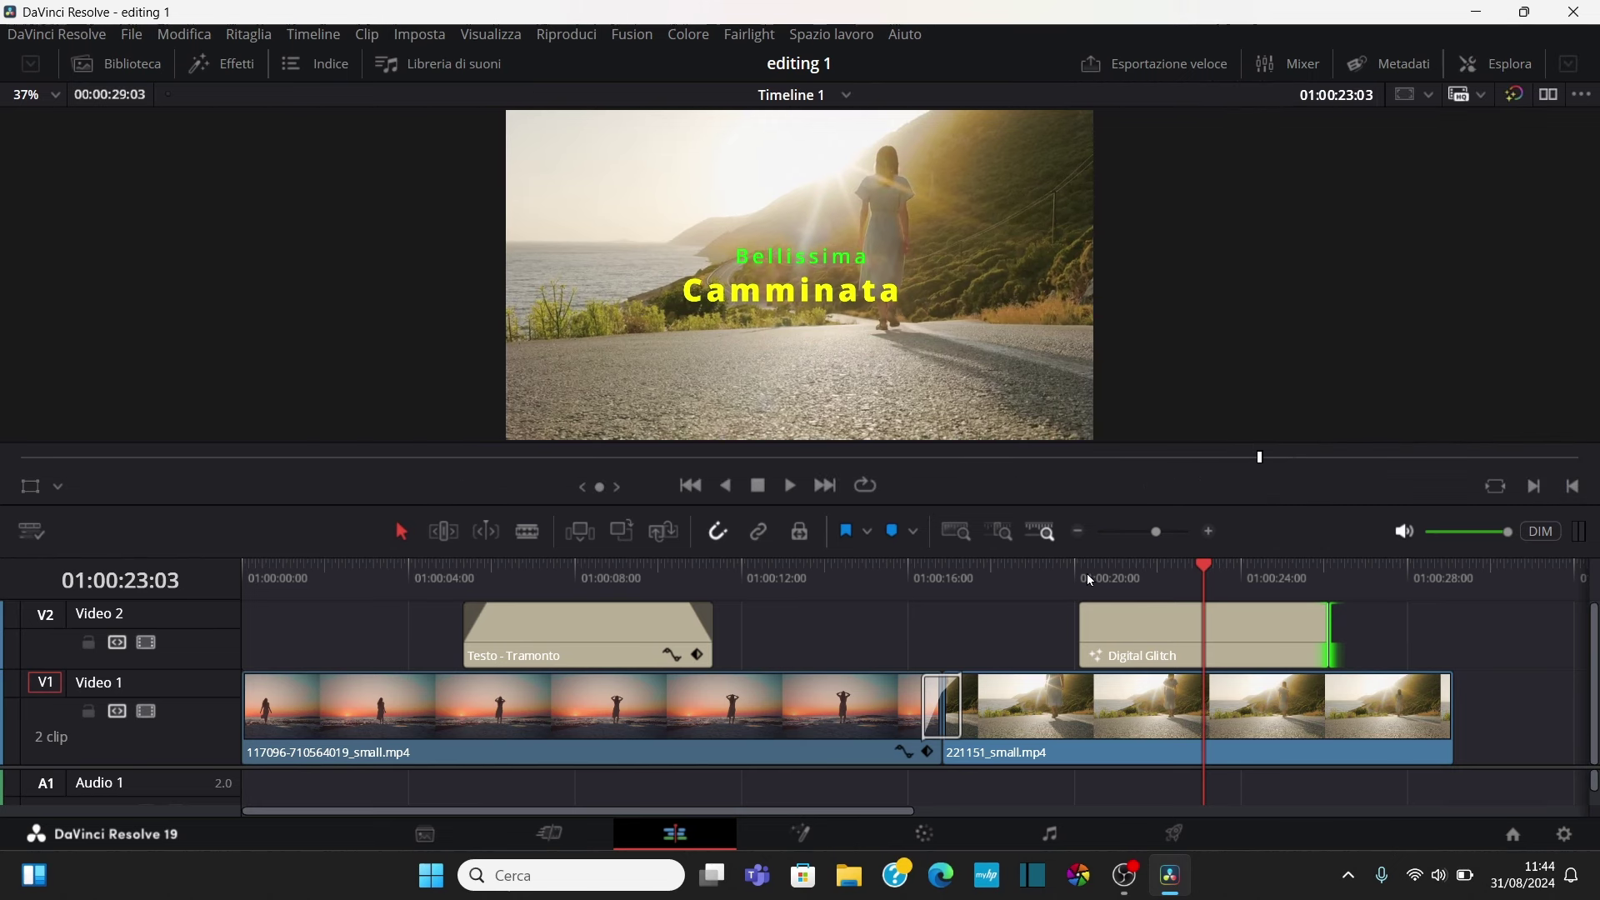
pyautogui.click(1041, 583)
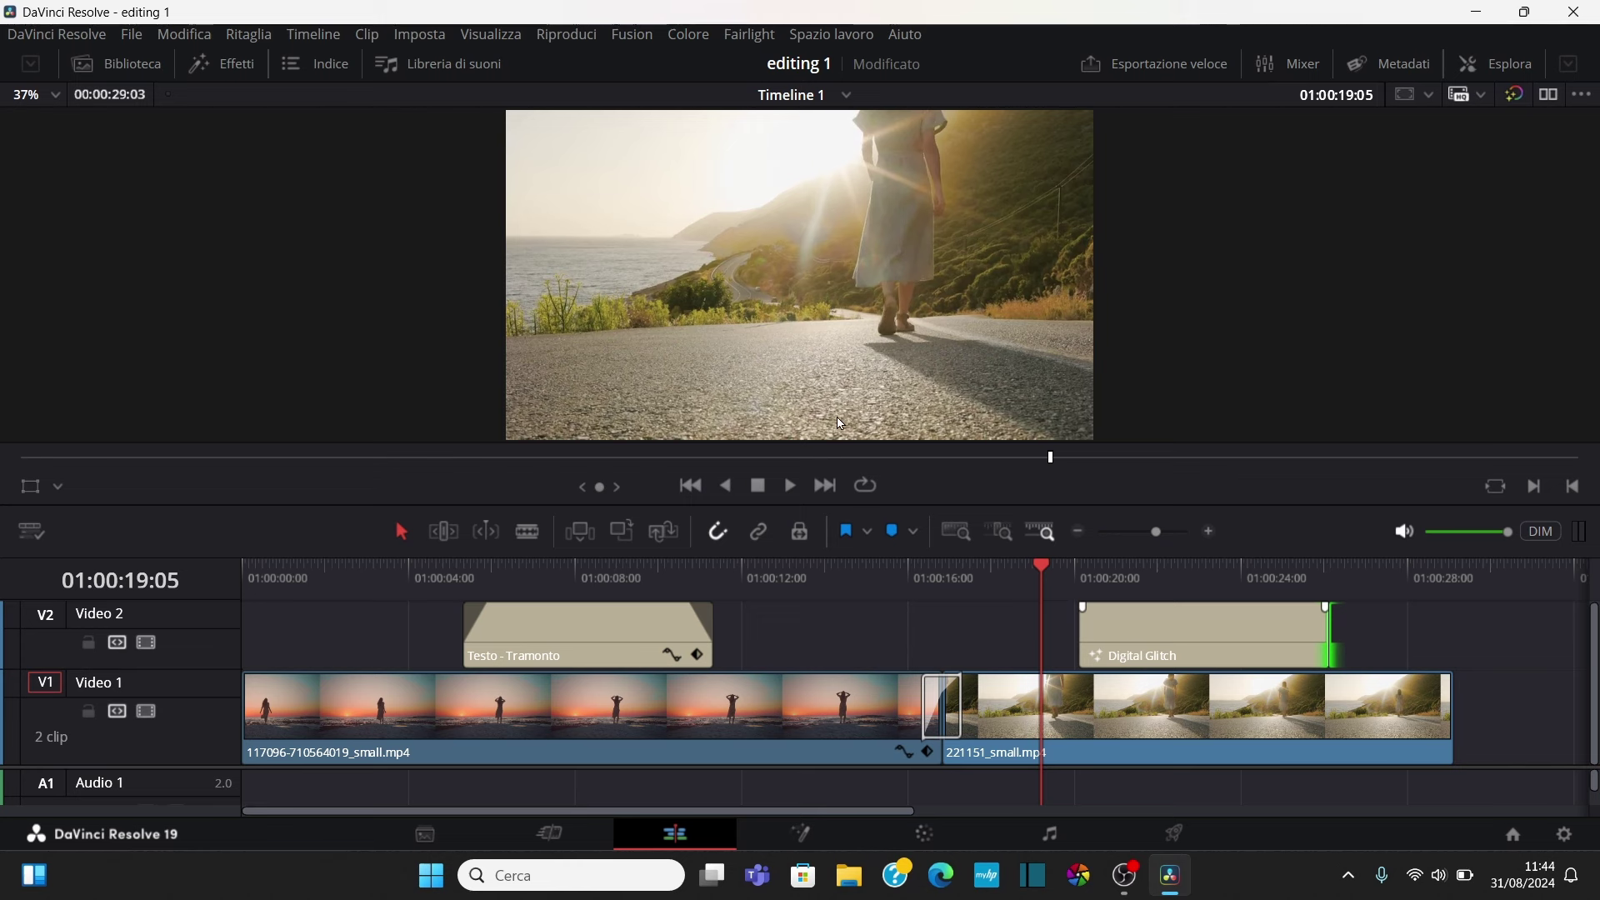
pyautogui.click(792, 490)
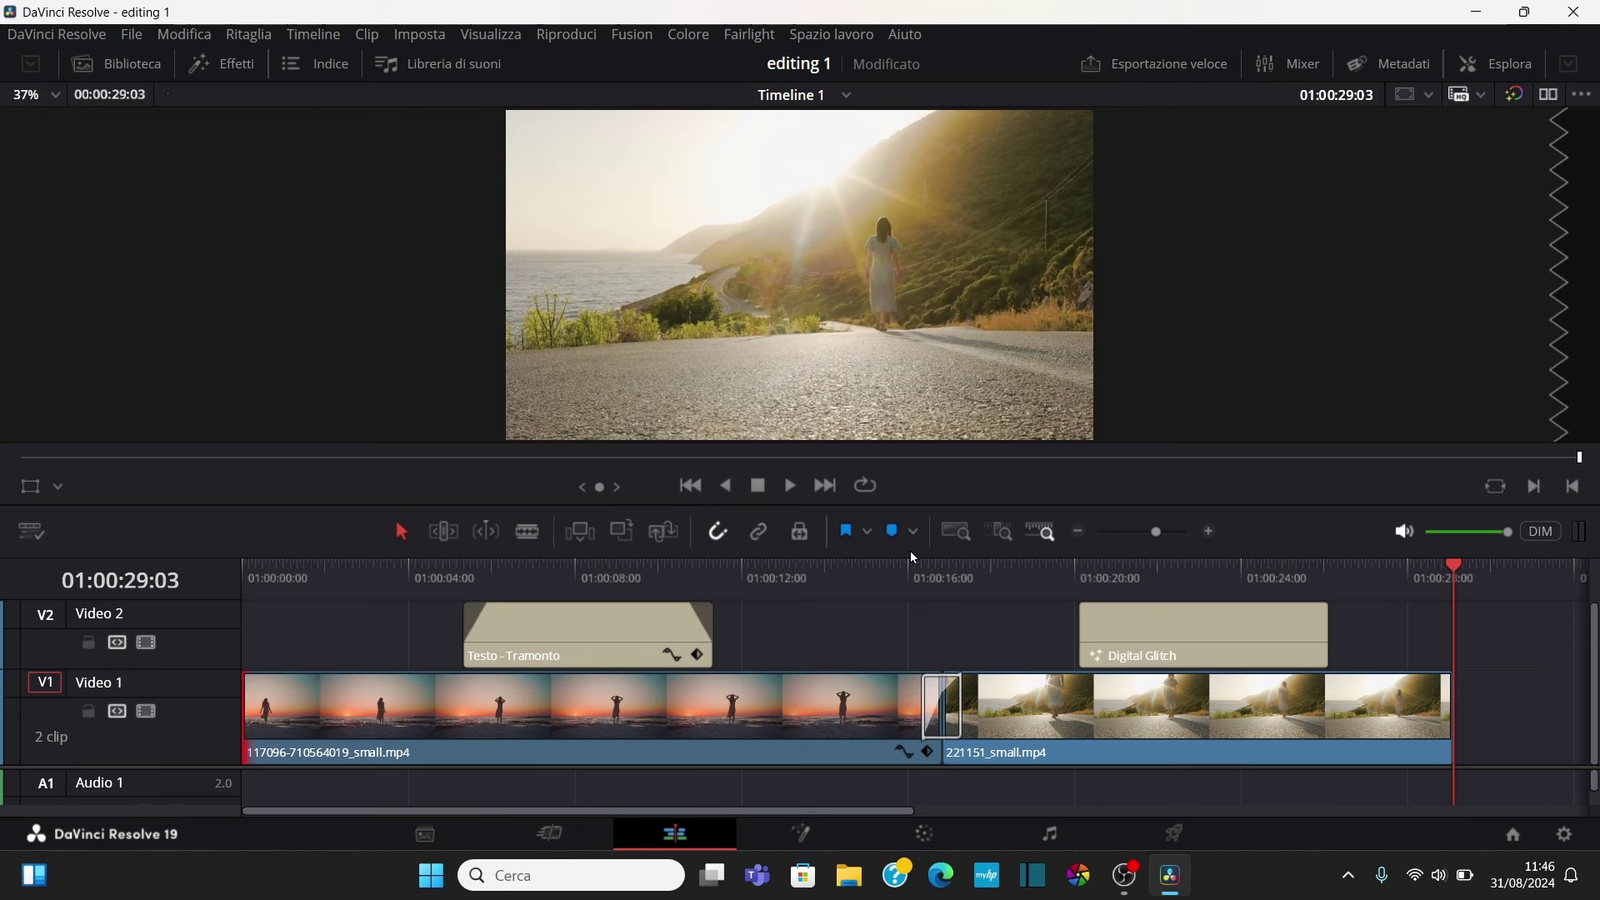
# Raise the track divider so Audio 2 shows, and select the second clip, 221151_small.mp4
pyautogui.moveTo(910, 555); pyautogui.dragTo(906, 470)
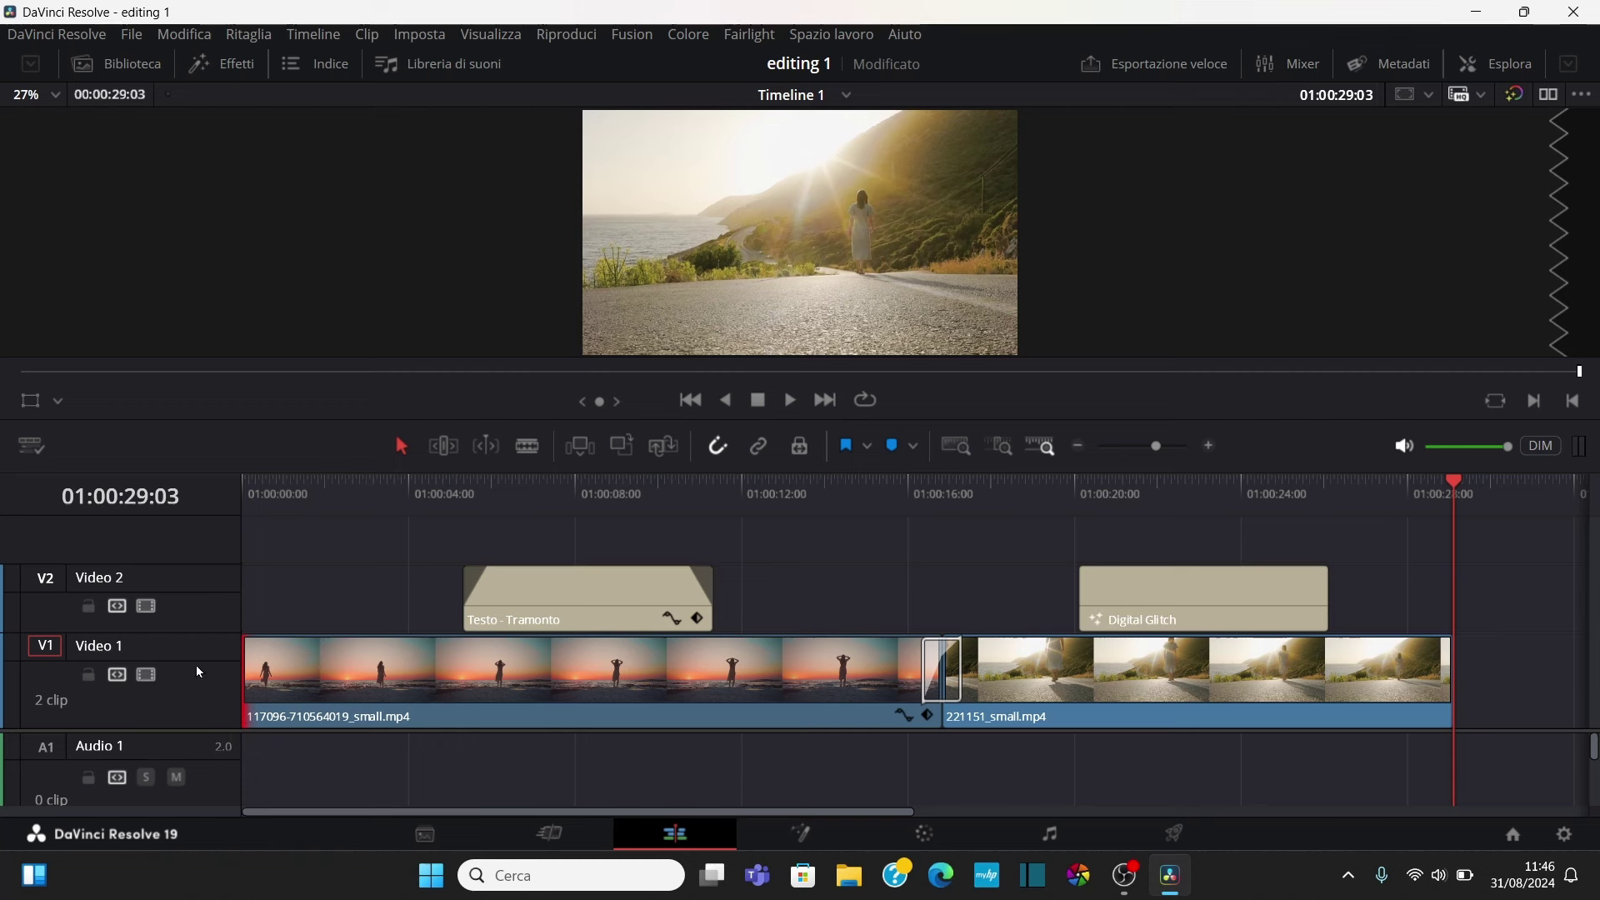
pyautogui.moveTo(190, 732); pyautogui.dragTo(203, 684)
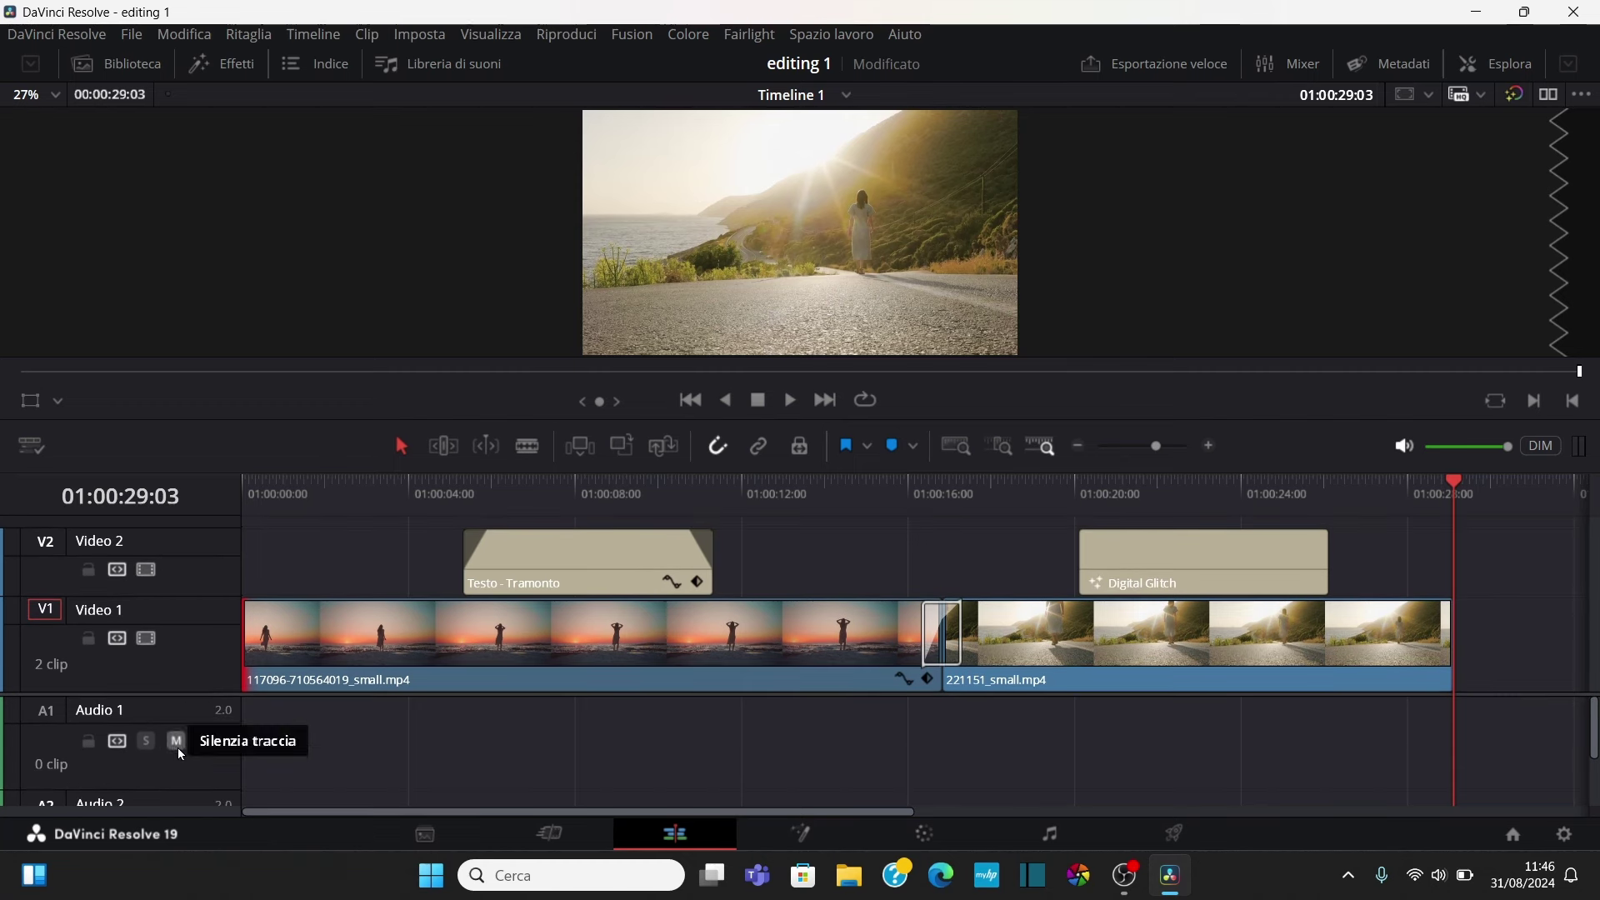
pyautogui.click(1085, 640)
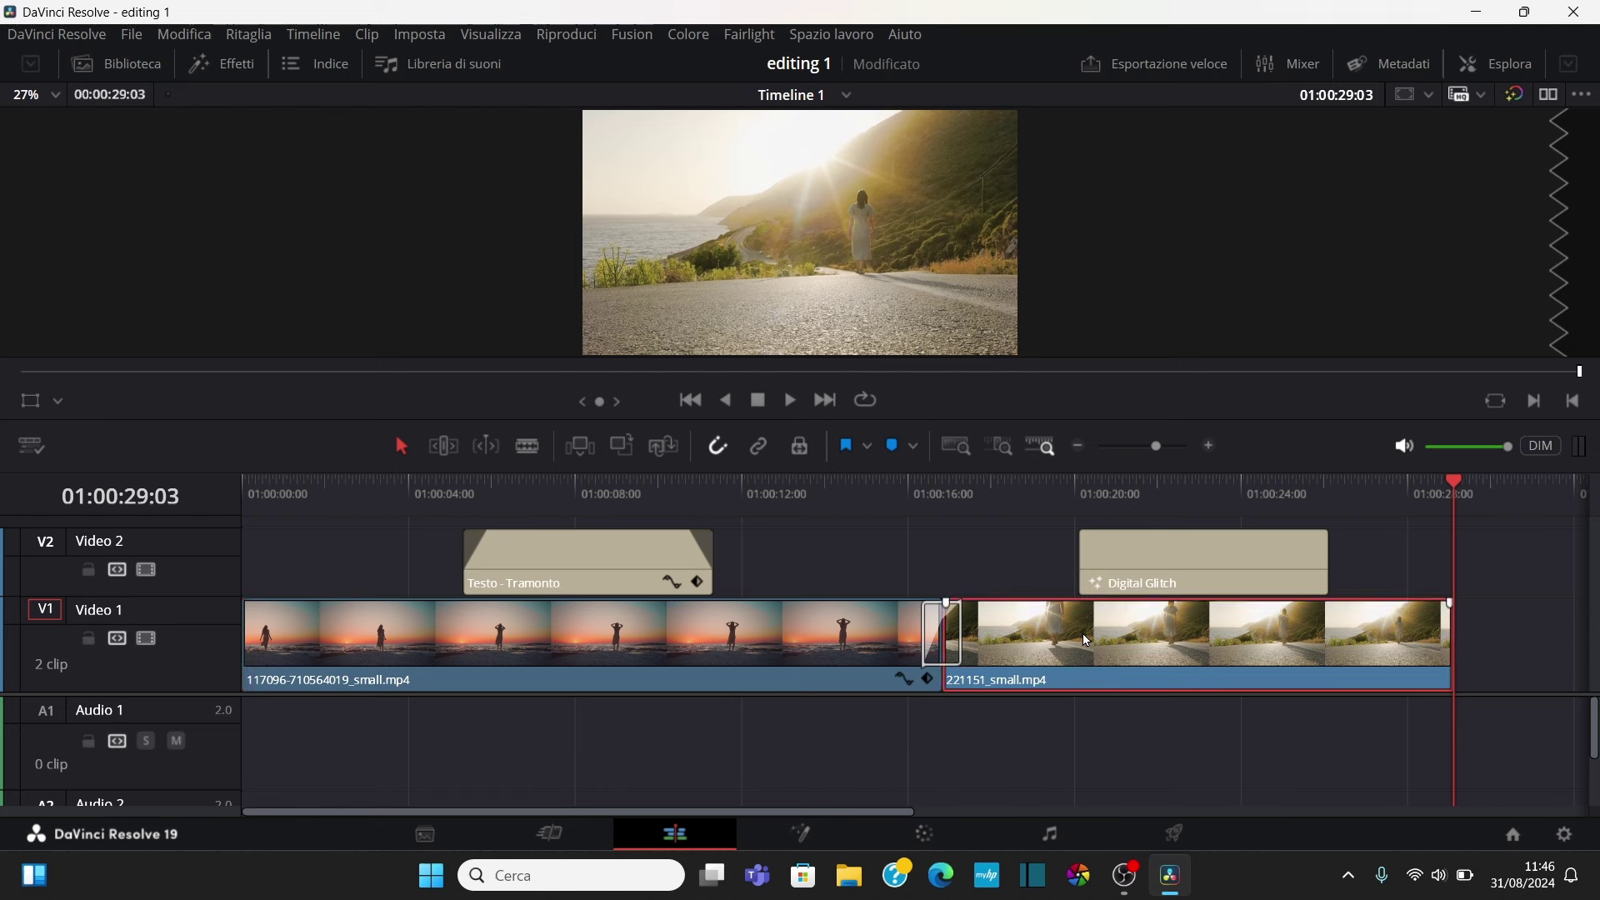
# Play back across the cut between the two clips, then select the transition
pyautogui.click(887, 488)
pyautogui.press('space')
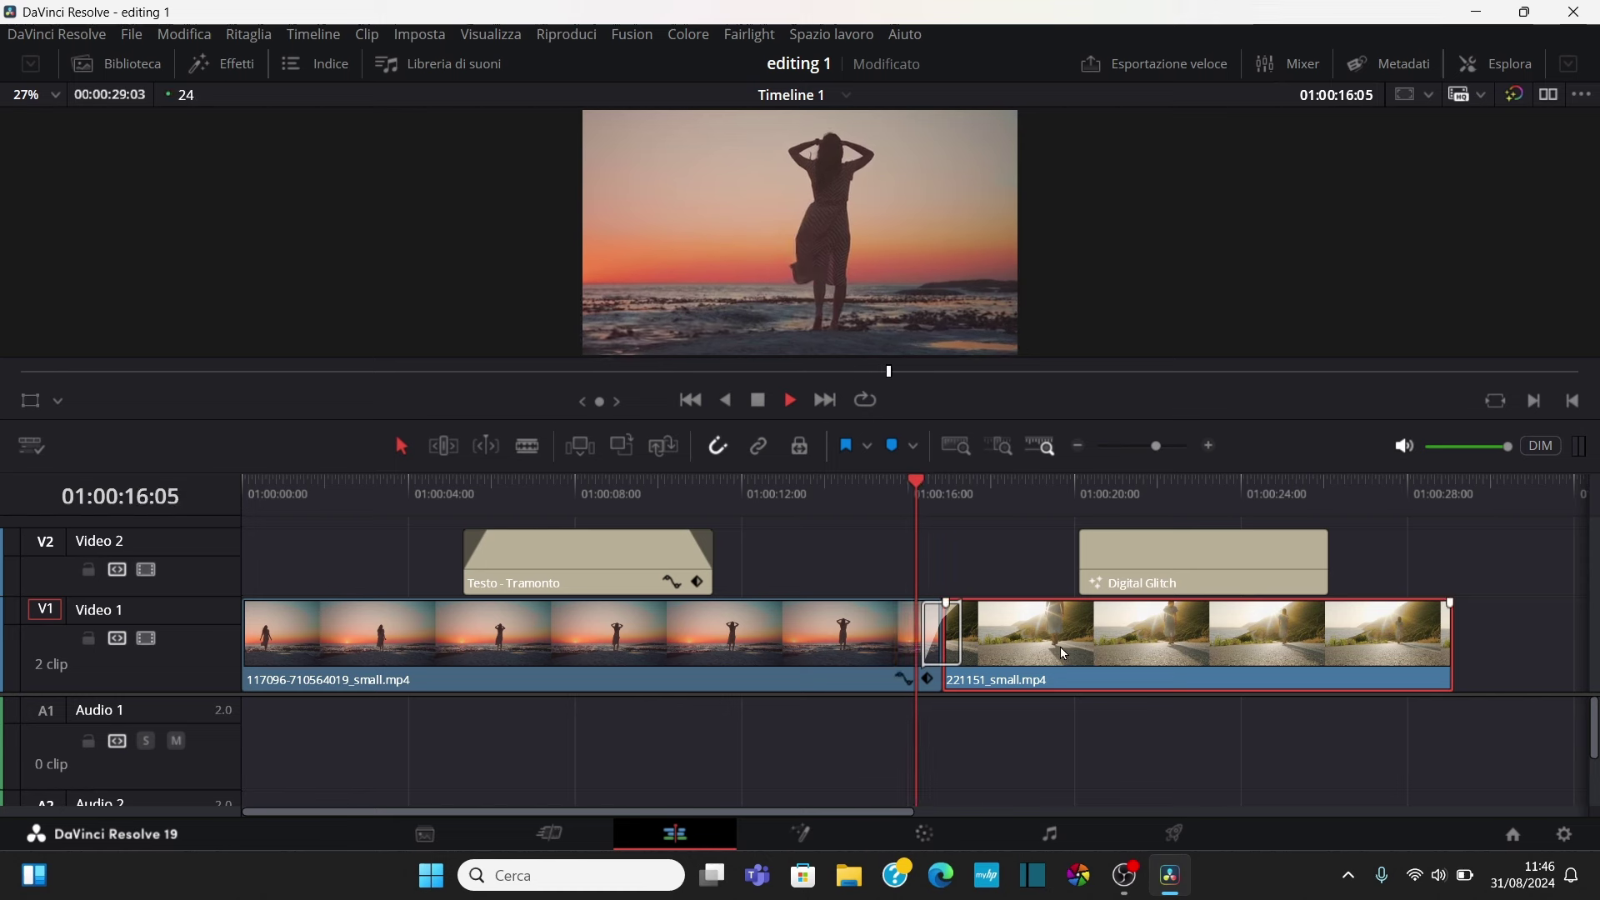
pyautogui.press('space')
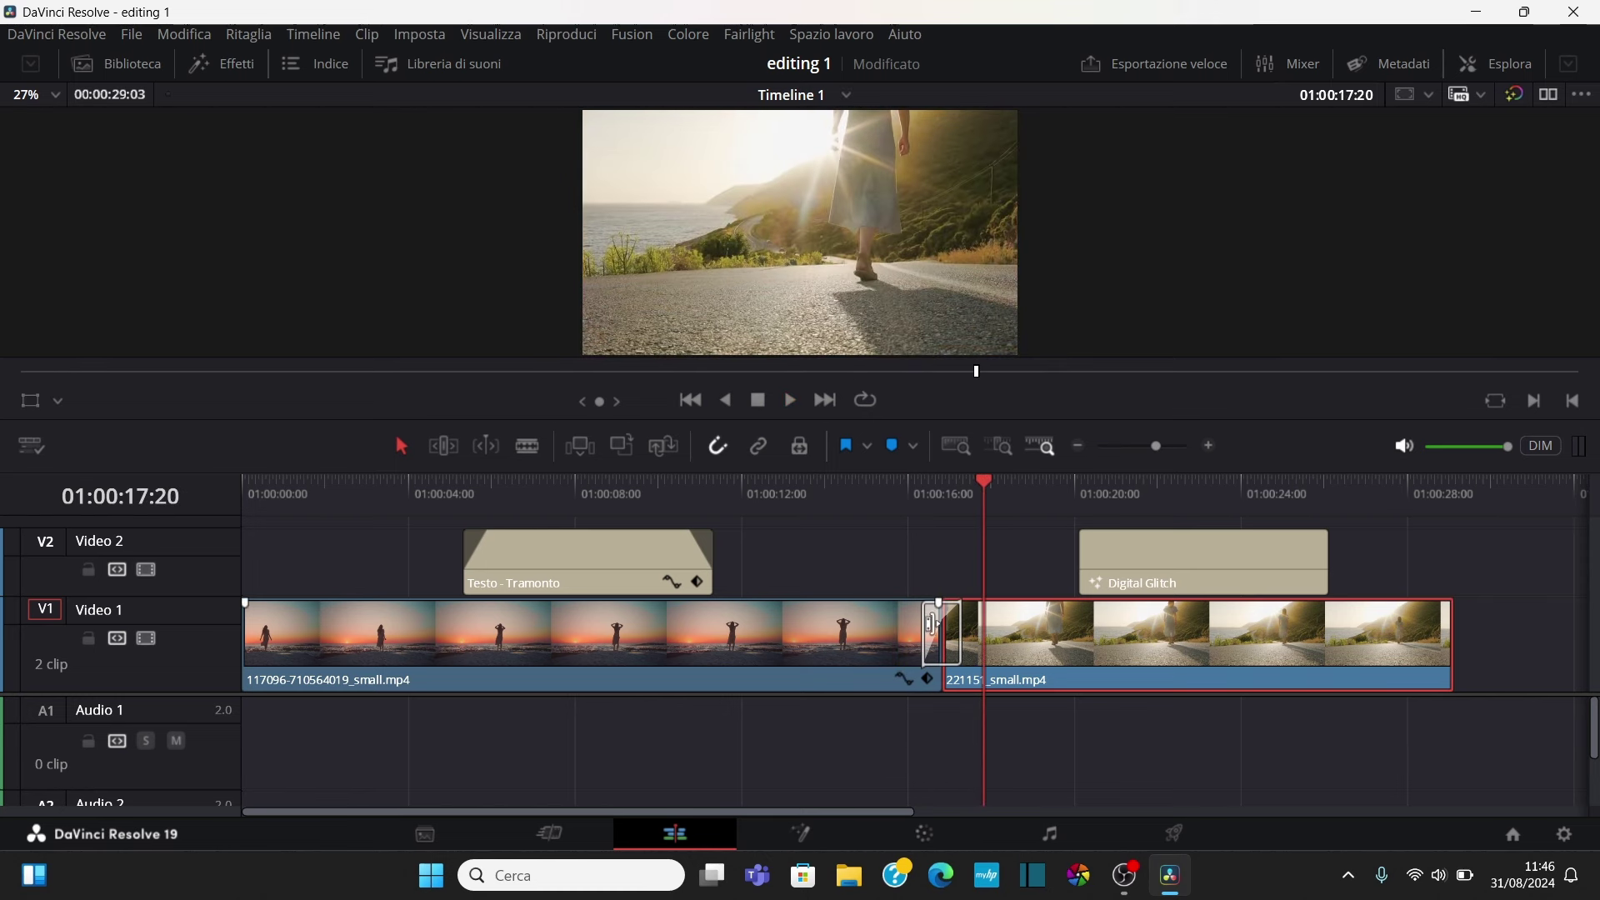
pyautogui.click(928, 626)
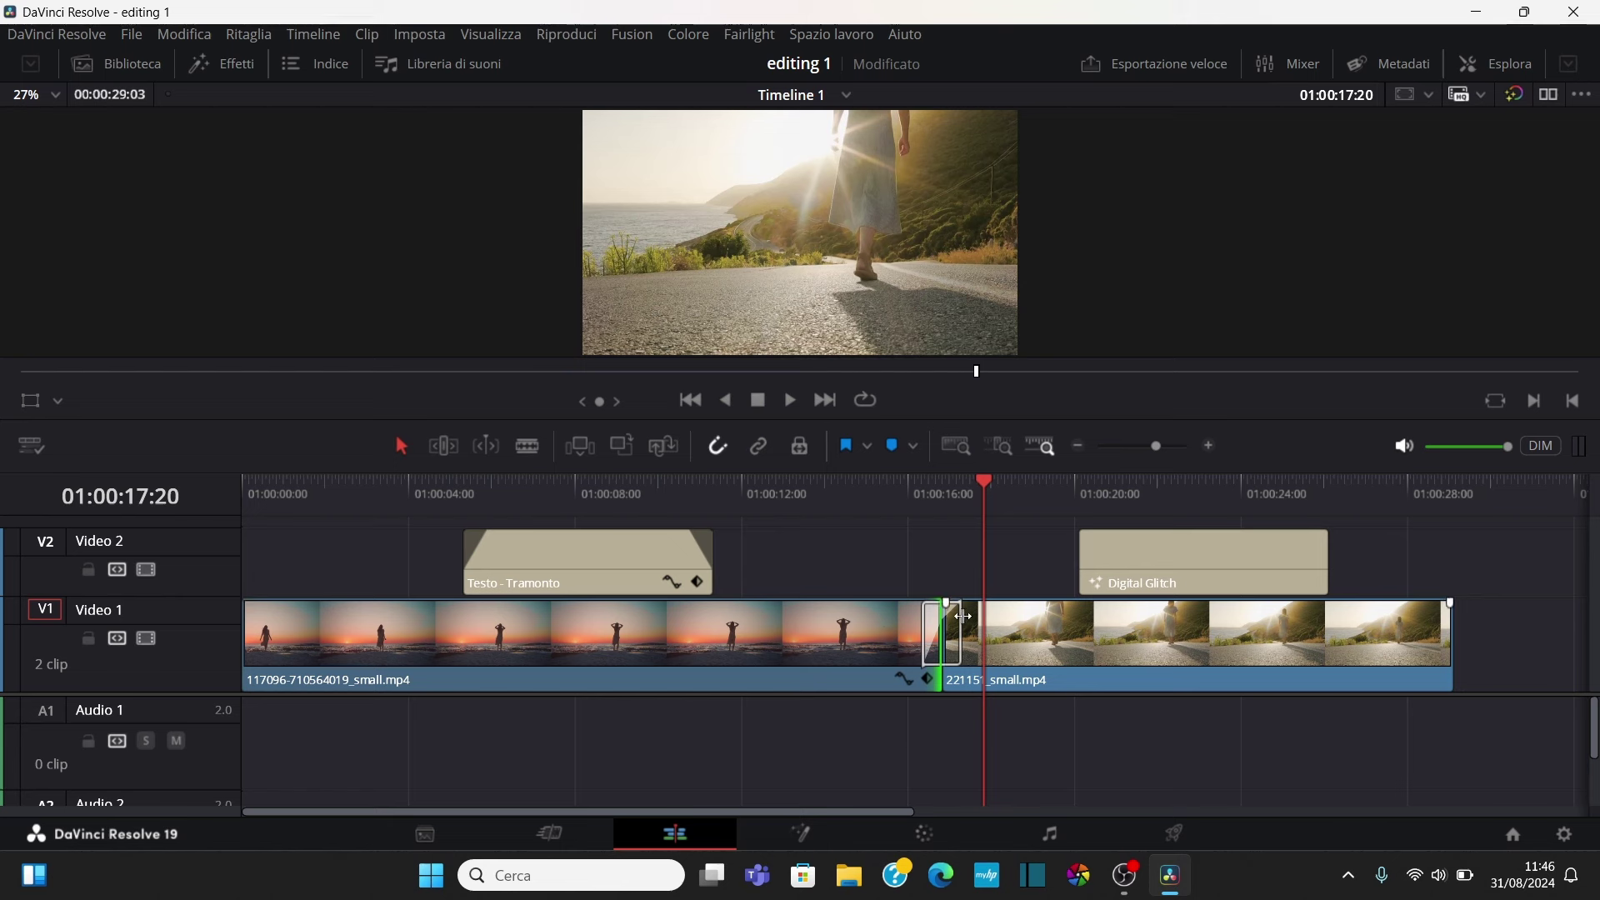
# Lengthen the cross dissolve to 4 seconds and preview the edit playing through it
pyautogui.moveTo(961, 616); pyautogui.dragTo(864, 617)
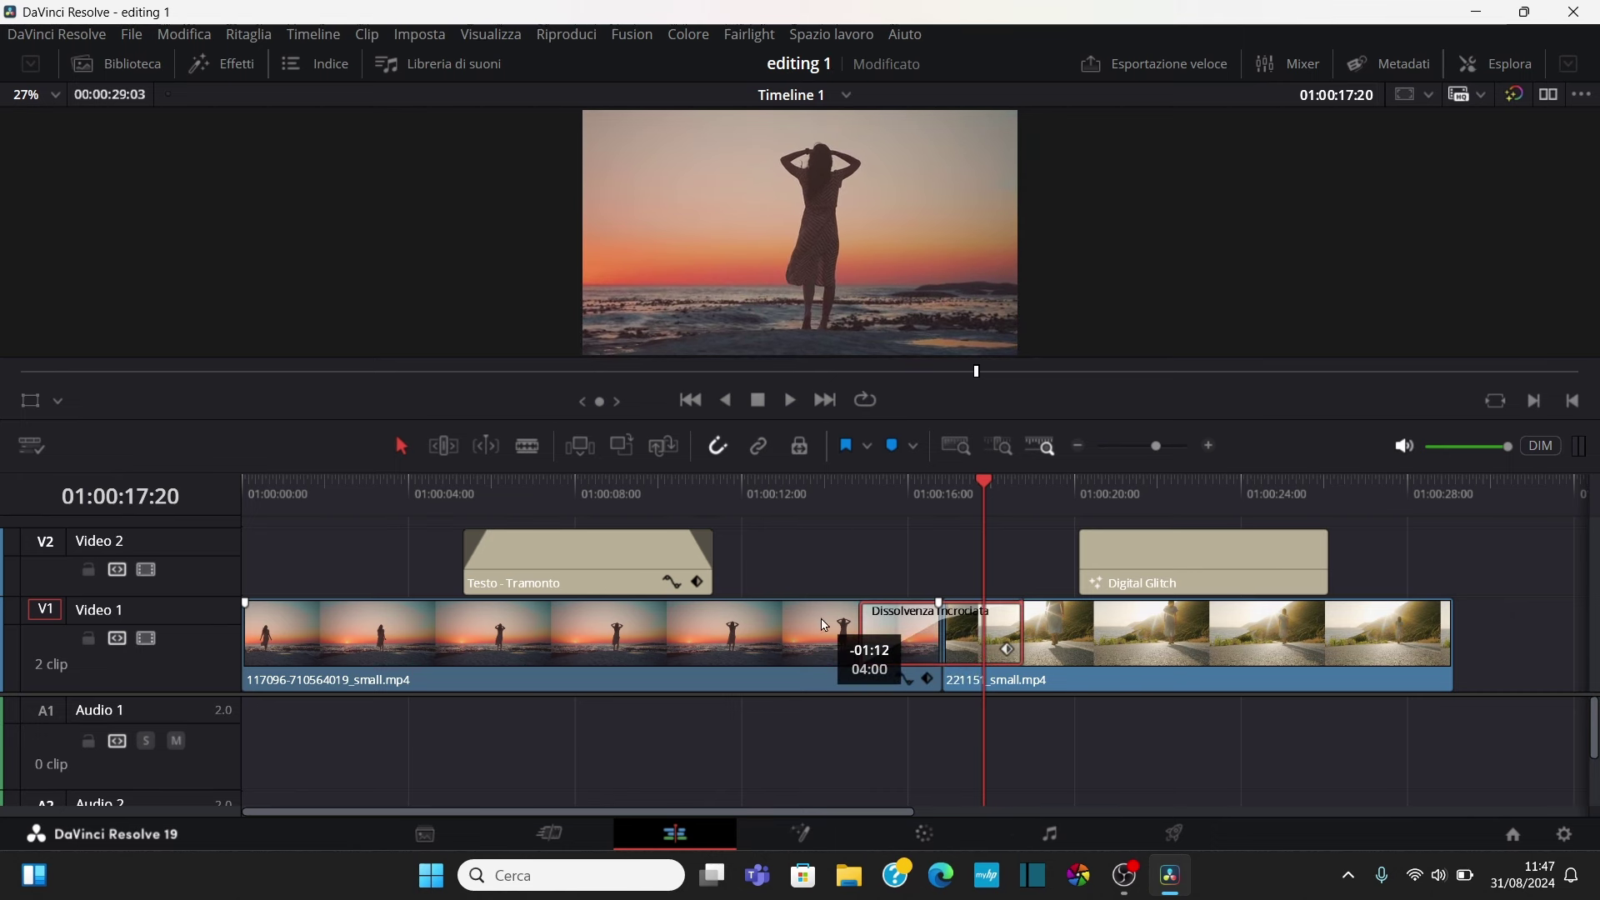
pyautogui.moveTo(864, 616); pyautogui.dragTo(825, 617)
pyautogui.click(797, 497)
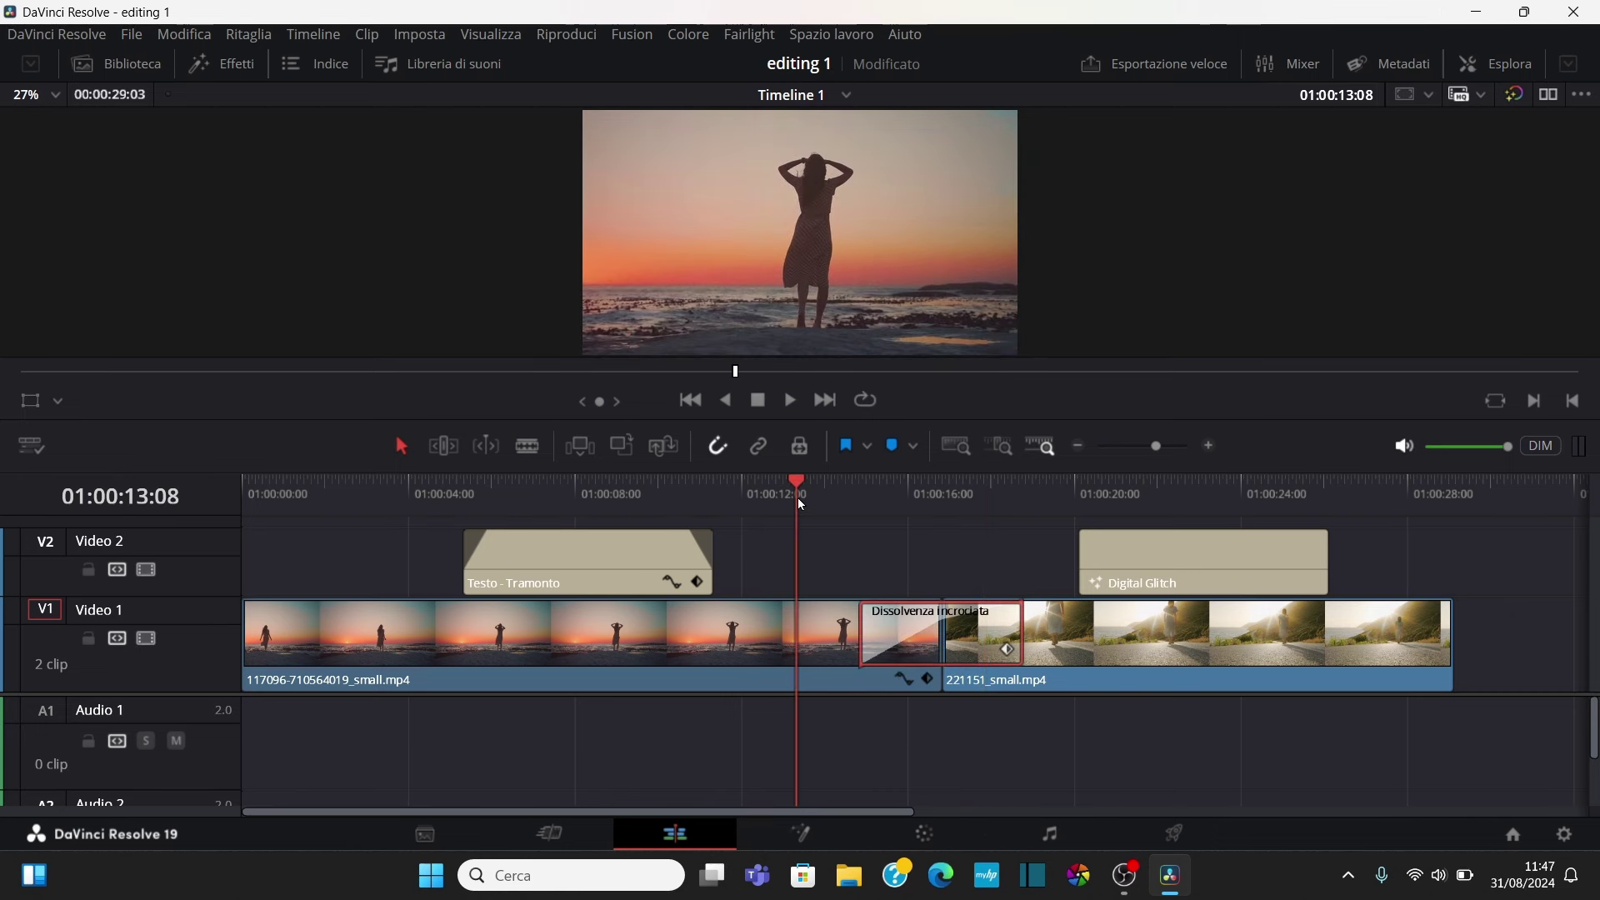
pyautogui.click(794, 400)
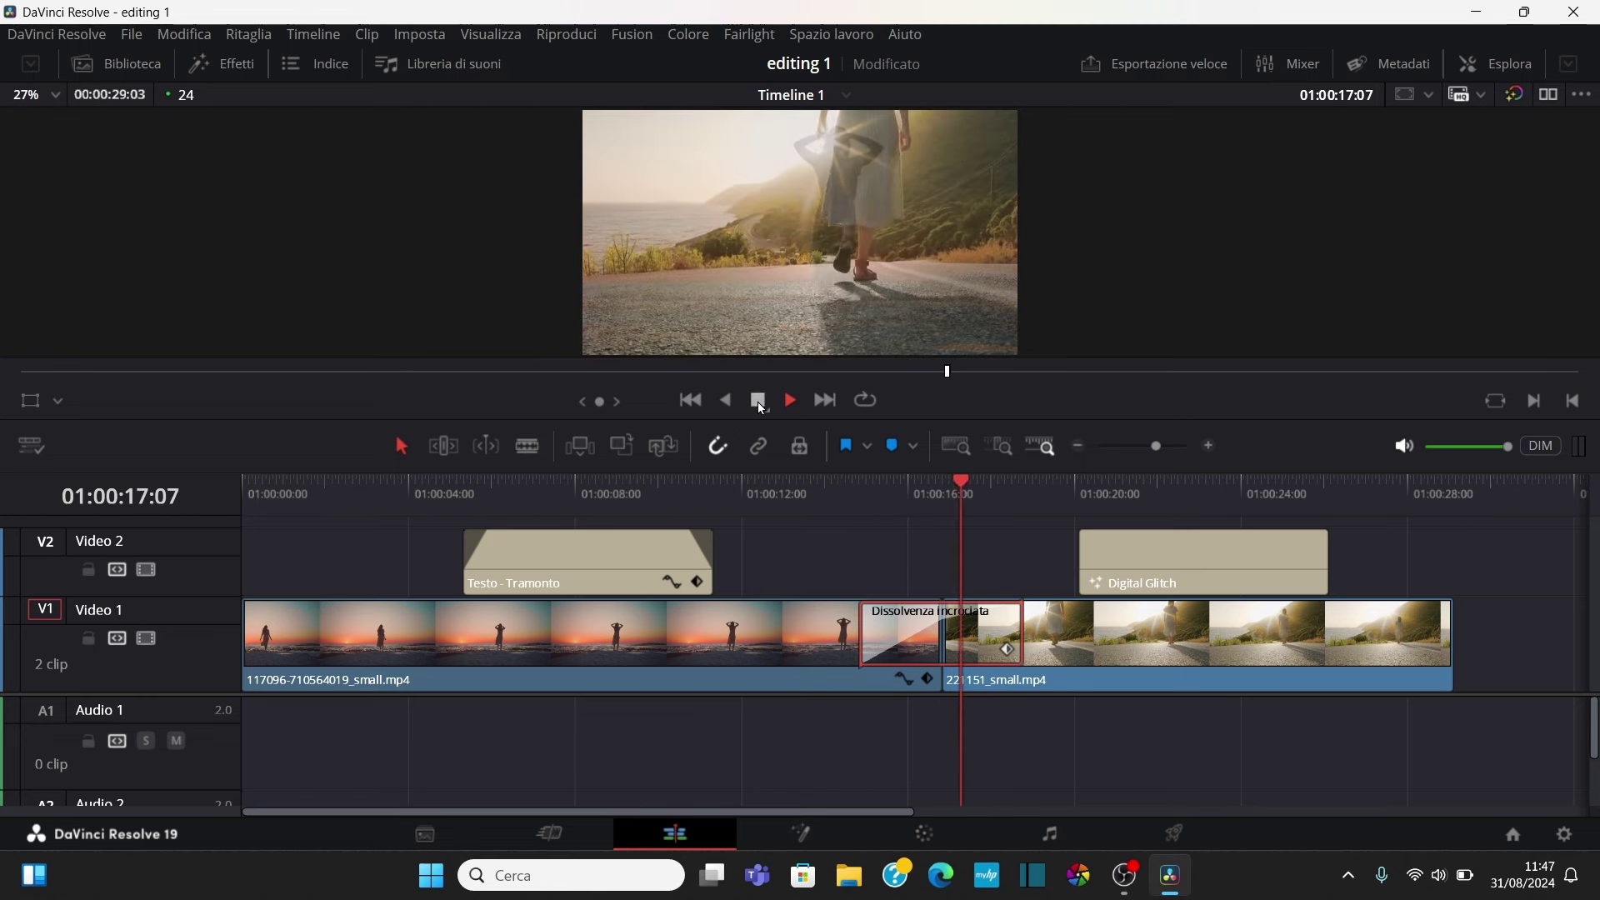
pyautogui.press('space')
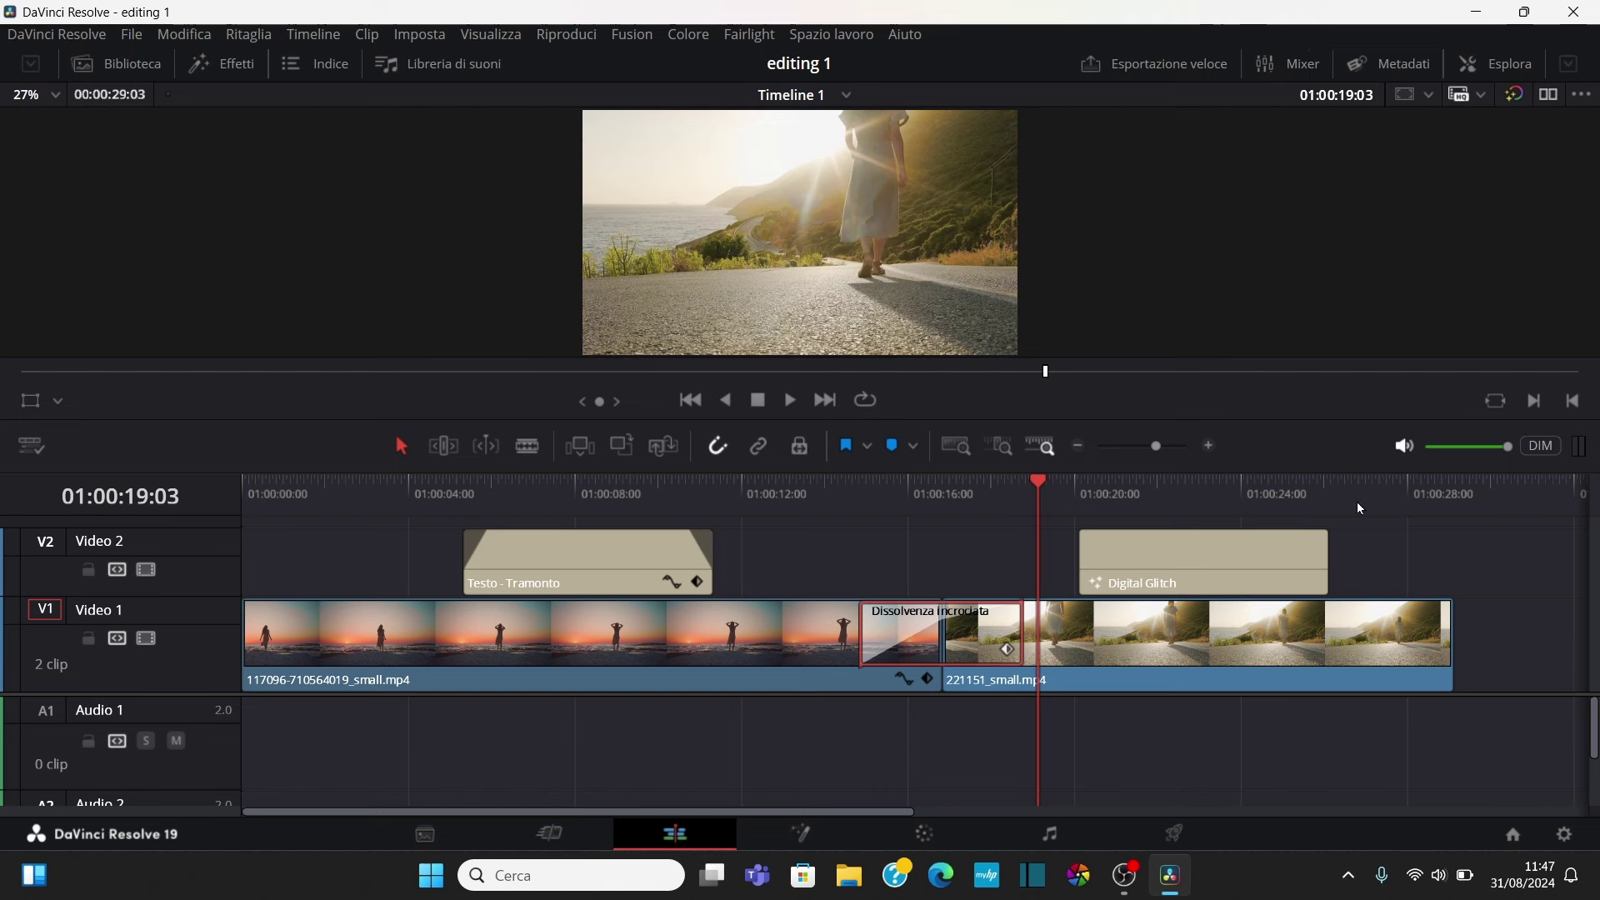
pyautogui.click(1304, 642)
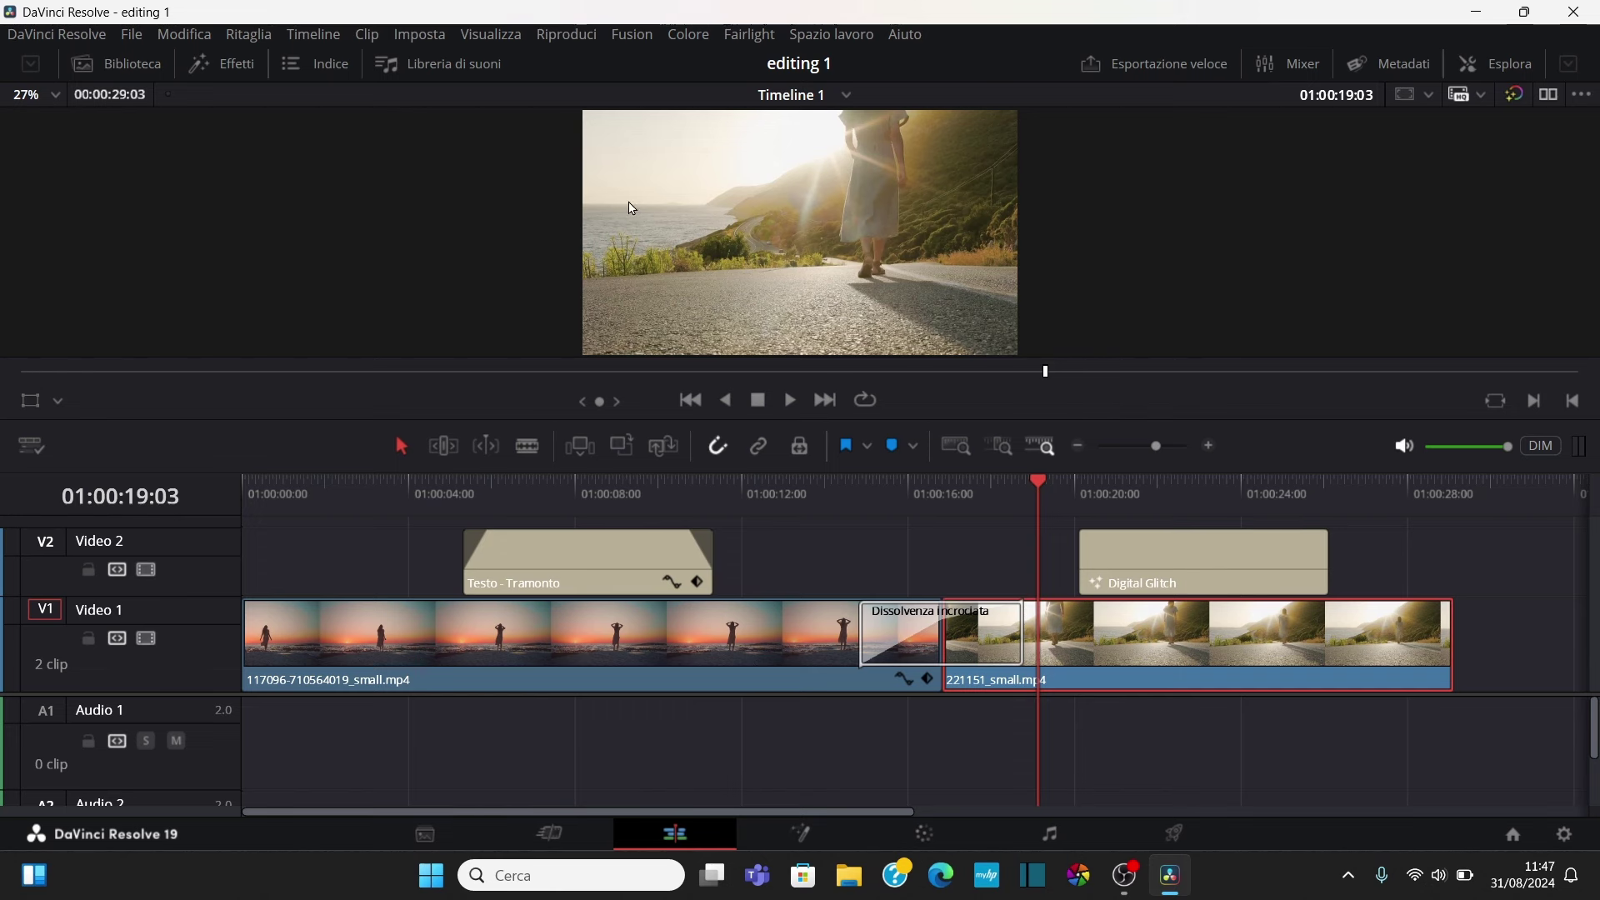
# Drag the Binoculars Fusion effect from the Effects library onto the 221151_small.mp4 road clip
pyautogui.click(236, 65)
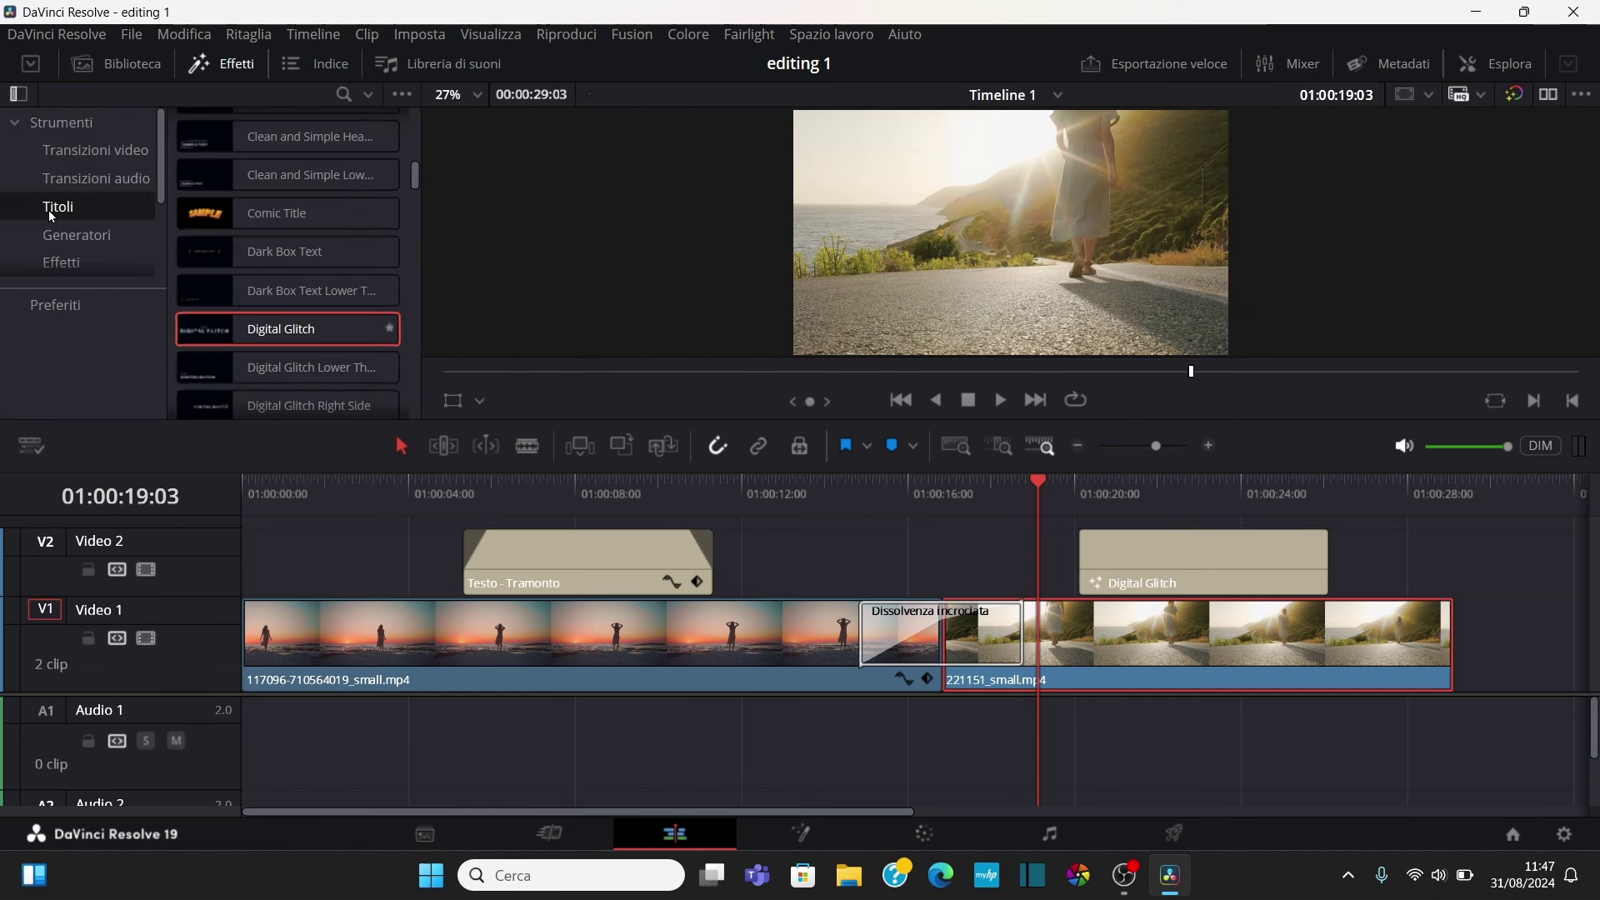
pyautogui.click(61, 265)
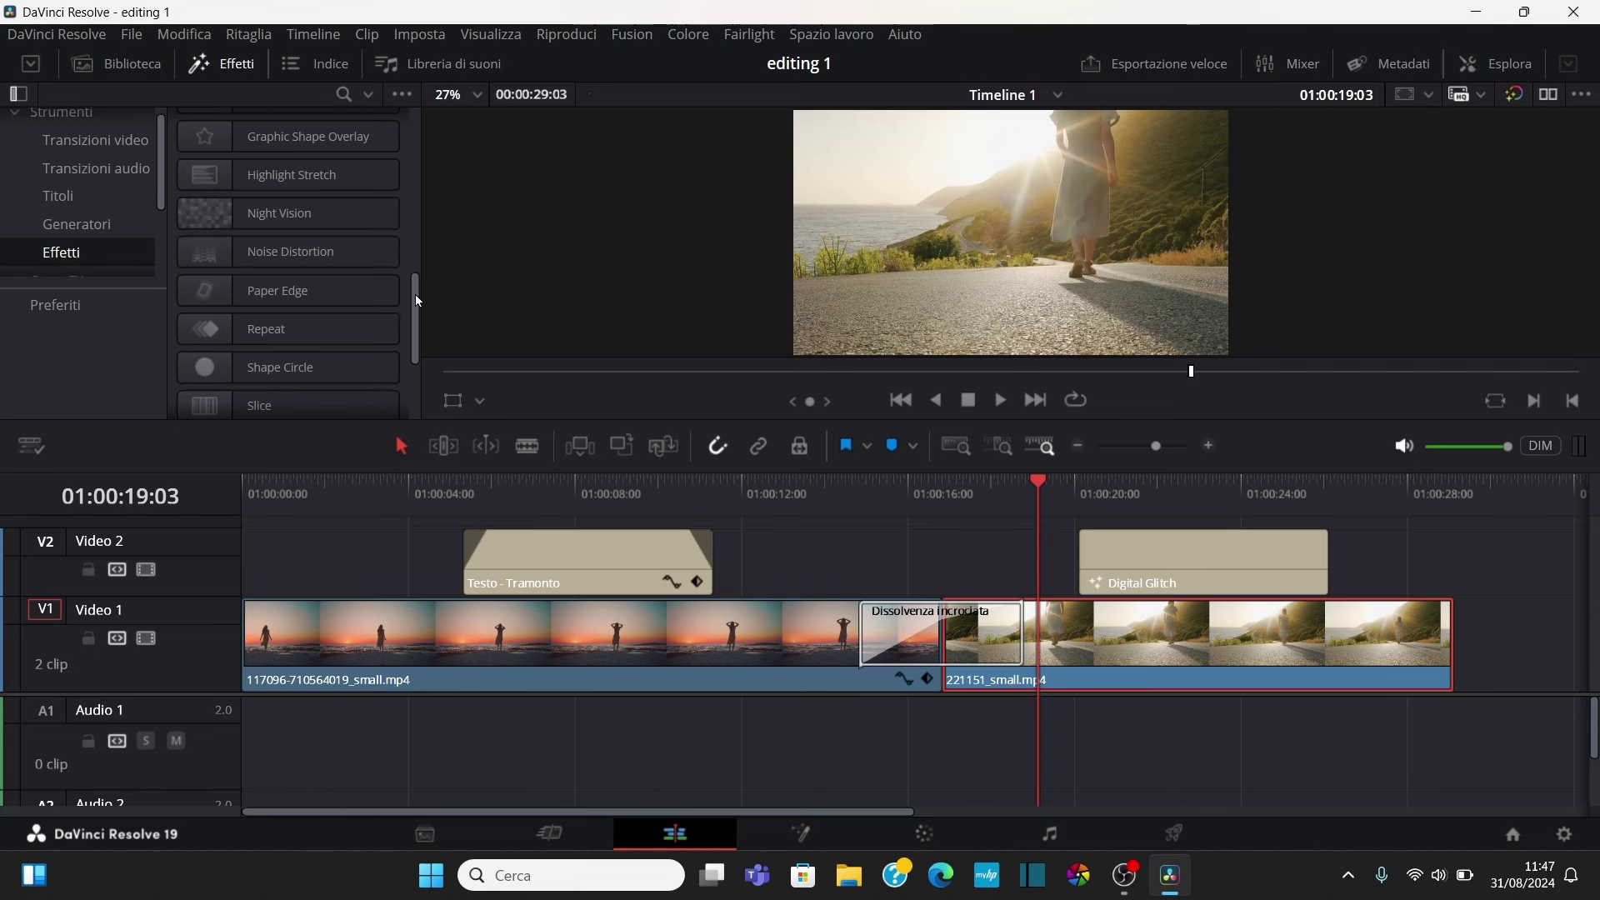
pyautogui.moveTo(414, 293)
pyautogui.mouseDown()
pyautogui.moveTo(438, 114)
pyautogui.moveTo(437, 152)
pyautogui.mouseUp()
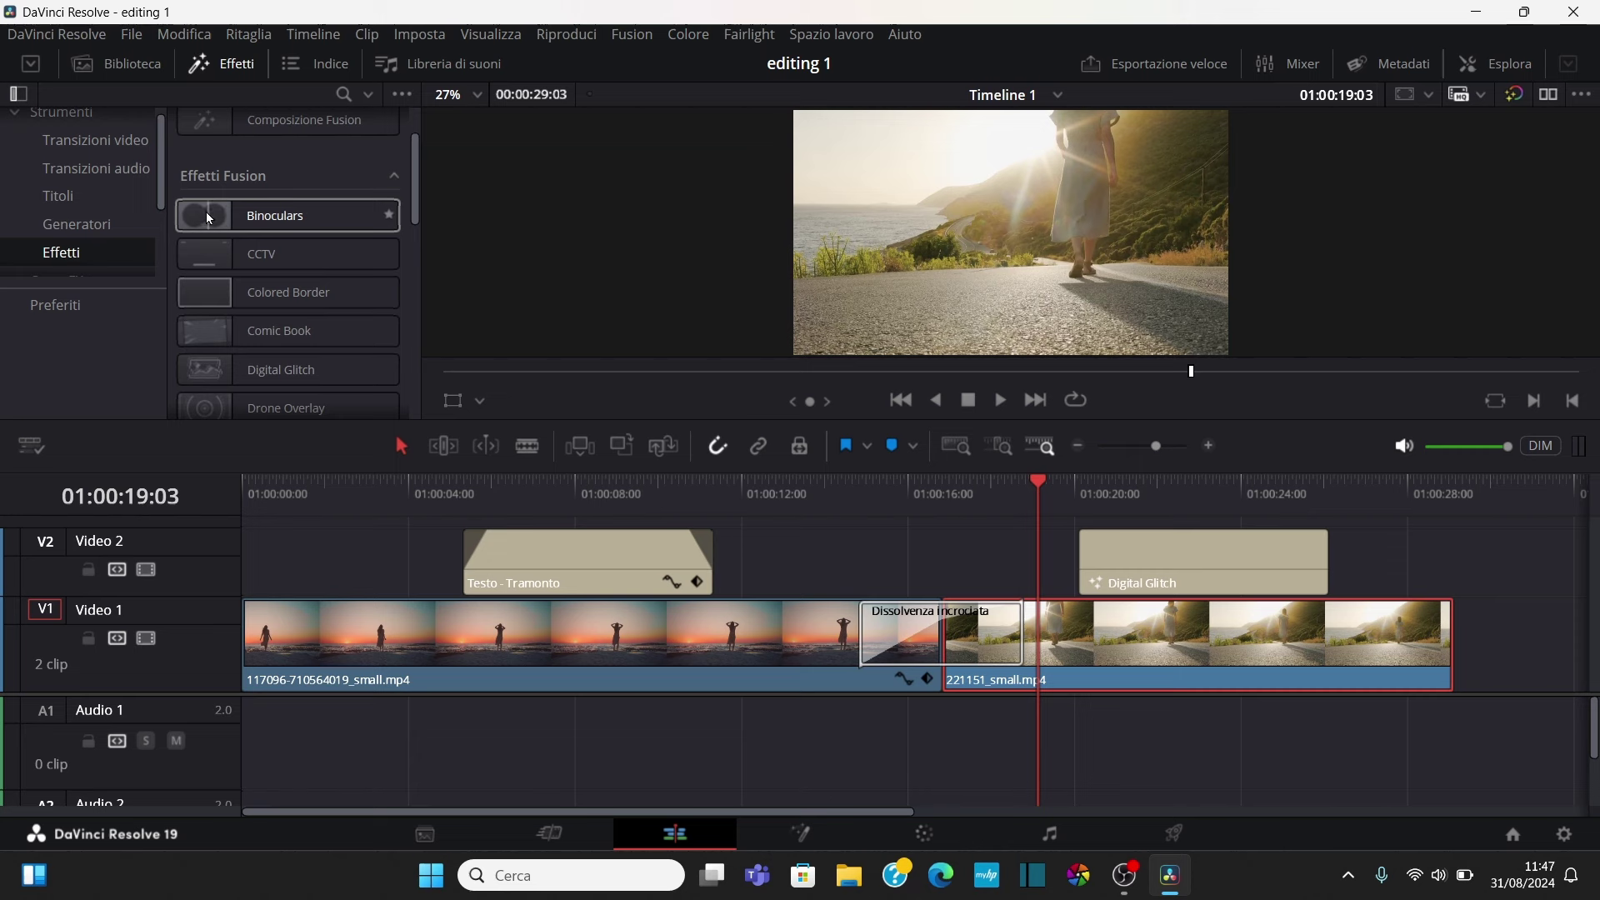
pyautogui.moveTo(206, 212)
pyautogui.mouseDown()
pyautogui.moveTo(1104, 652)
pyautogui.moveTo(1122, 643)
pyautogui.mouseUp()
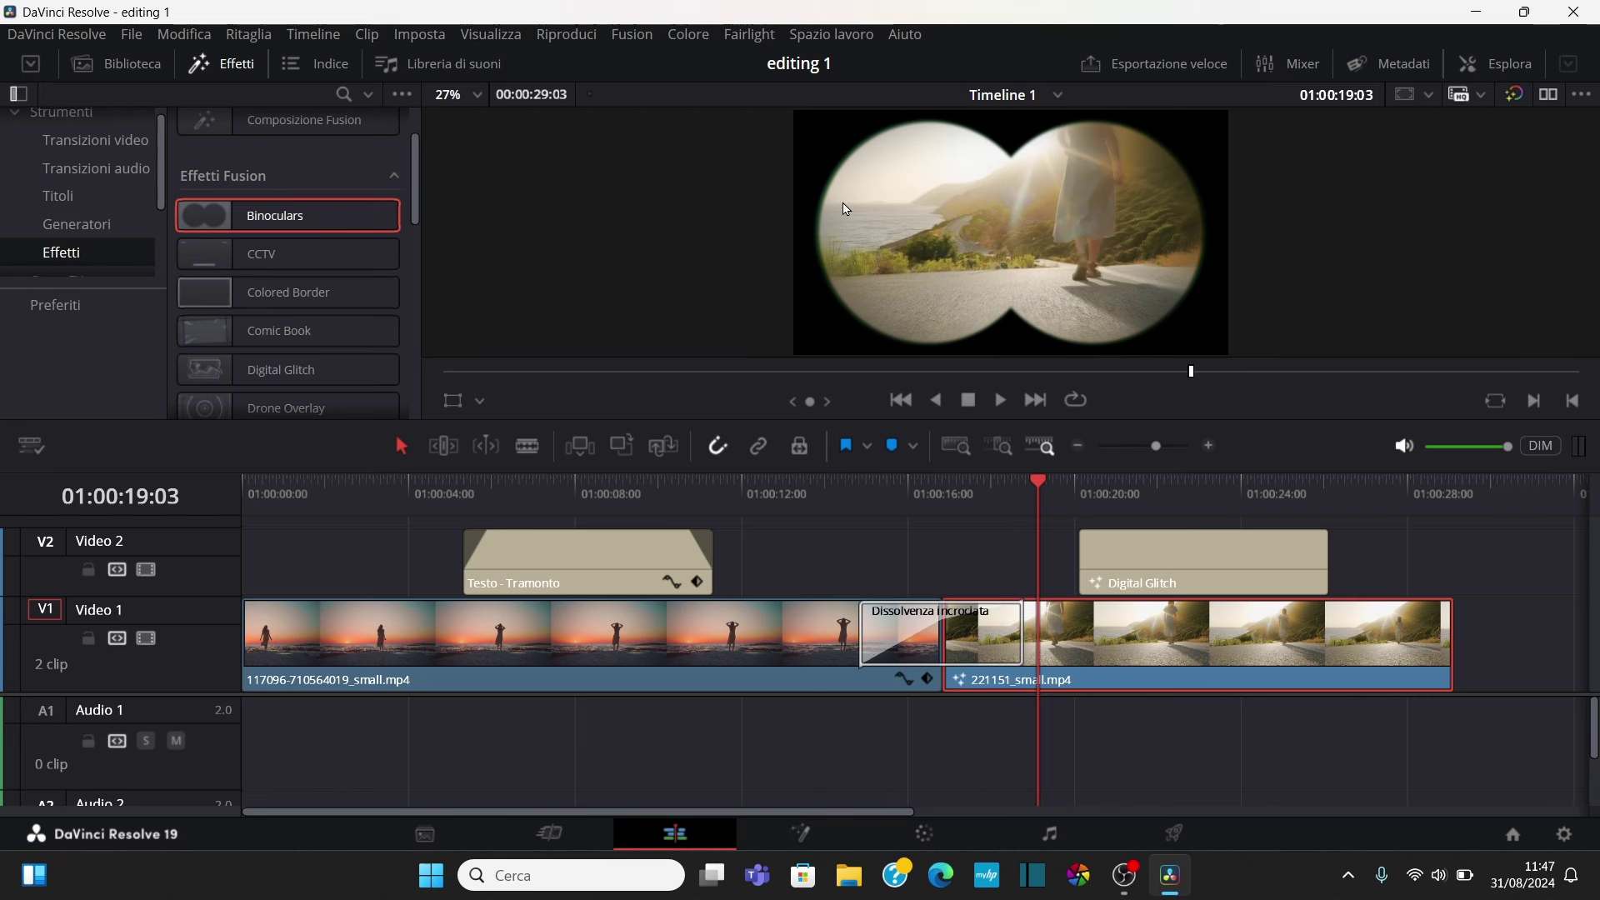
# Open the Binoculars settings, toggle the effect off and on to compare, and expand its controls
pyautogui.click(1513, 65)
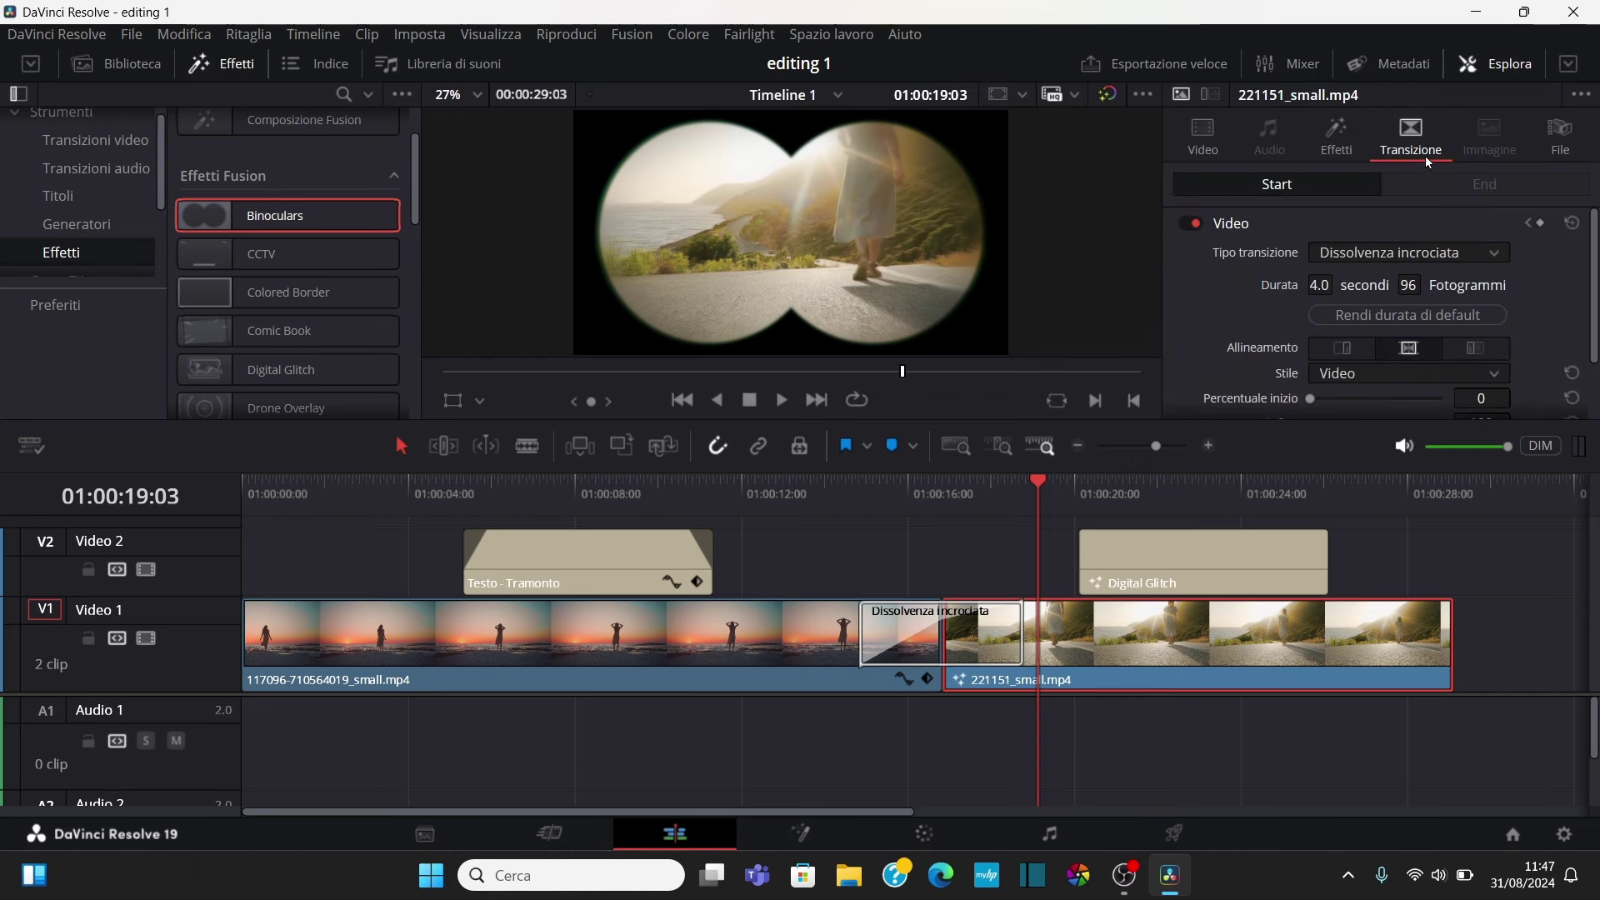
pyautogui.click(1339, 133)
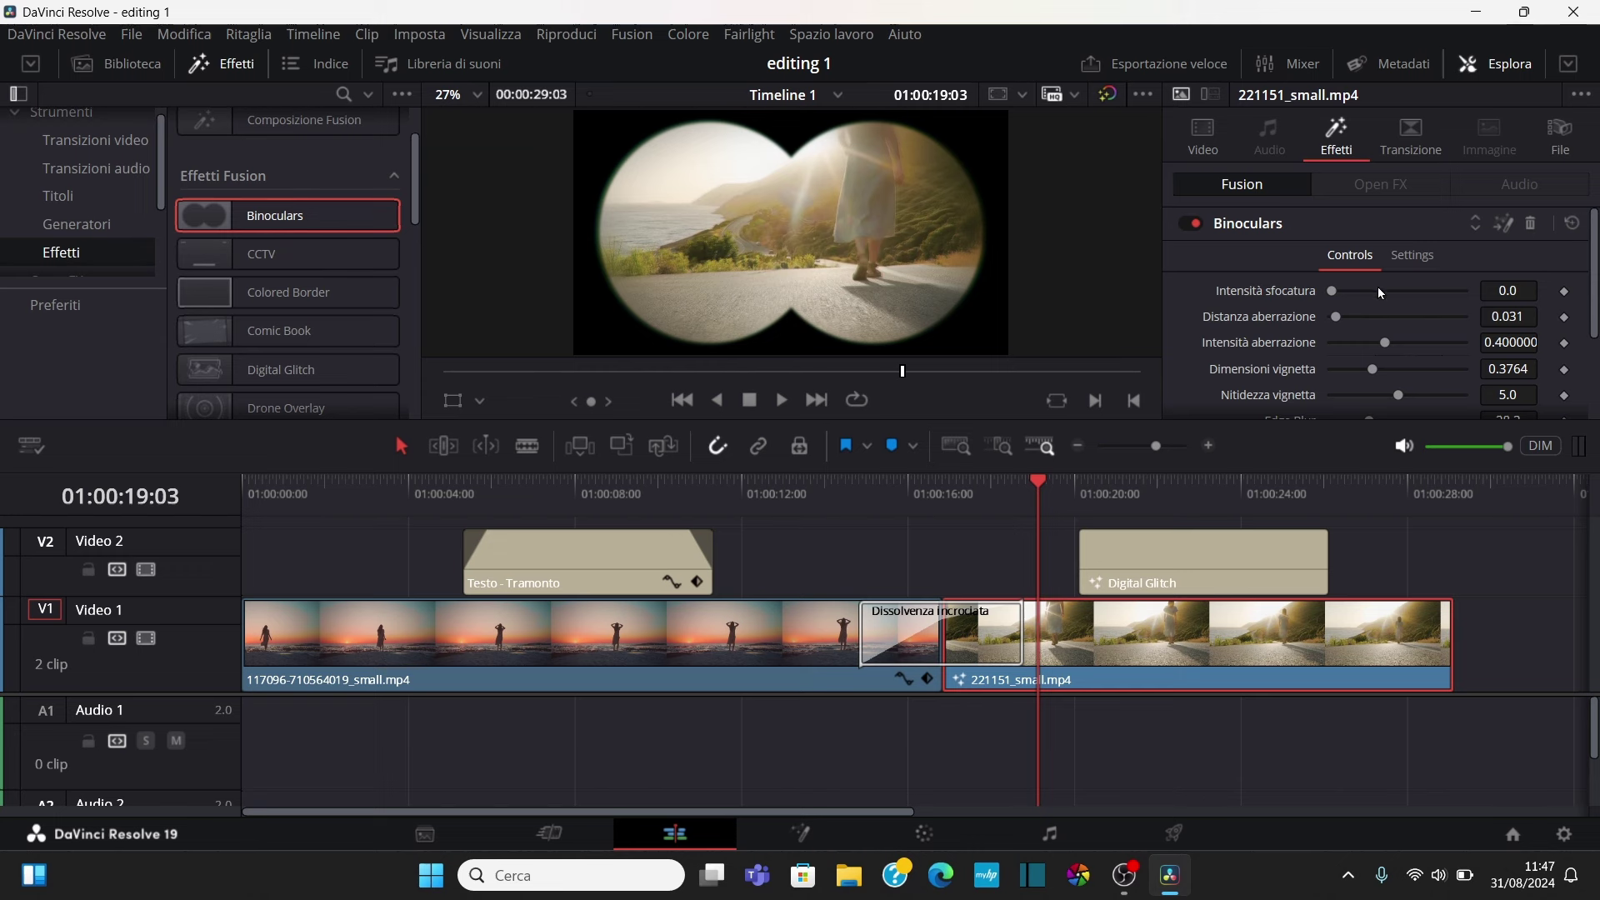
pyautogui.click(1189, 228)
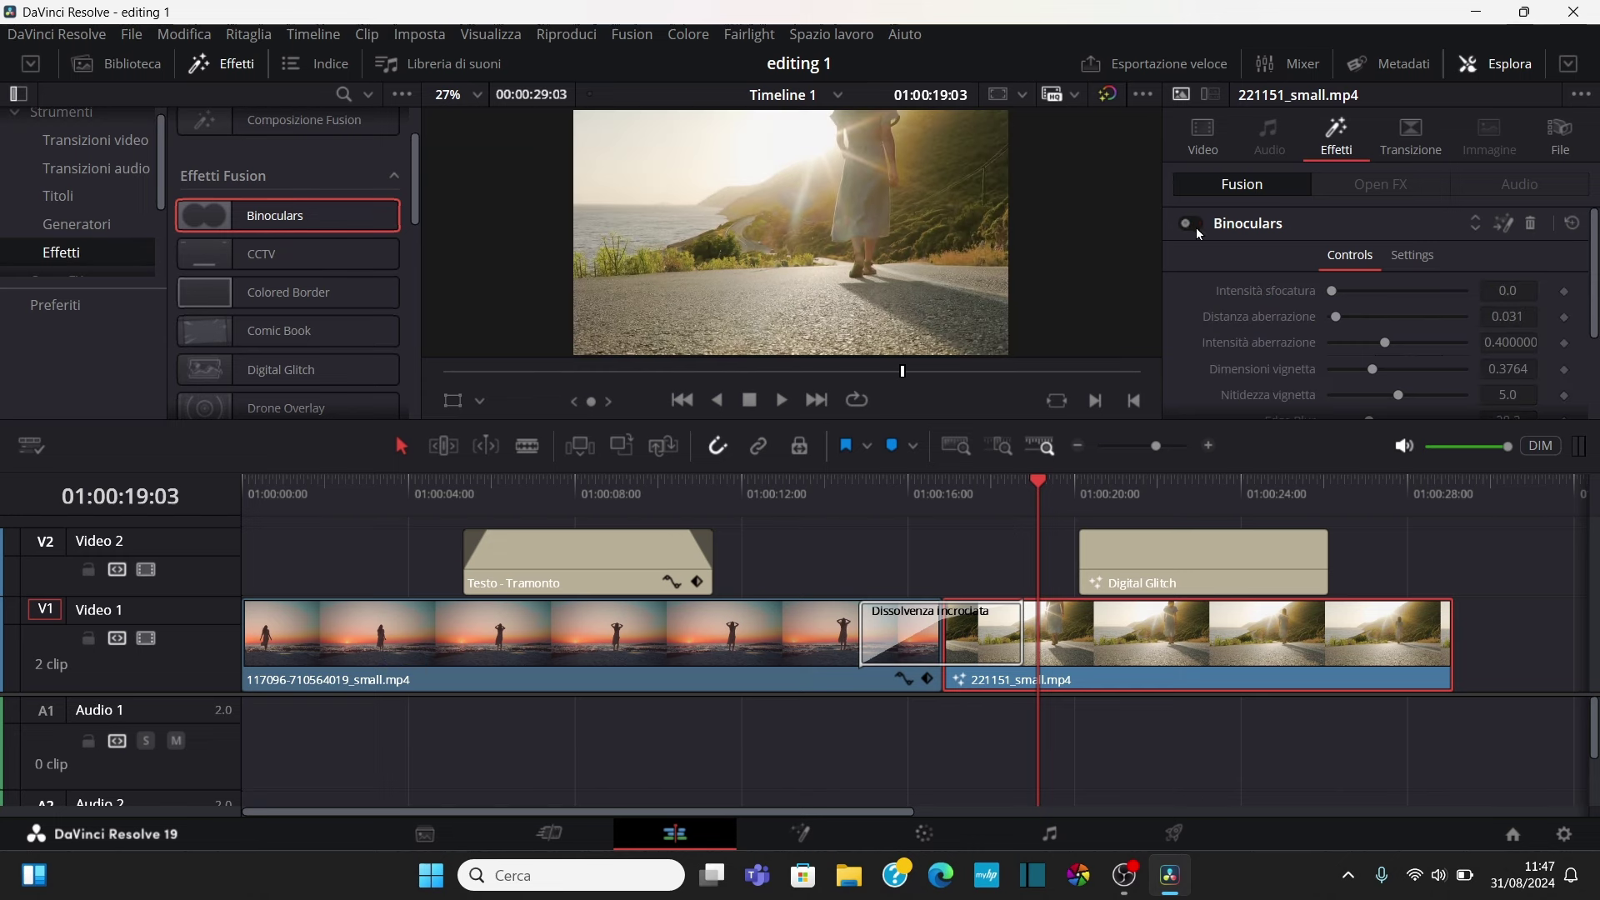
pyautogui.click(1194, 225)
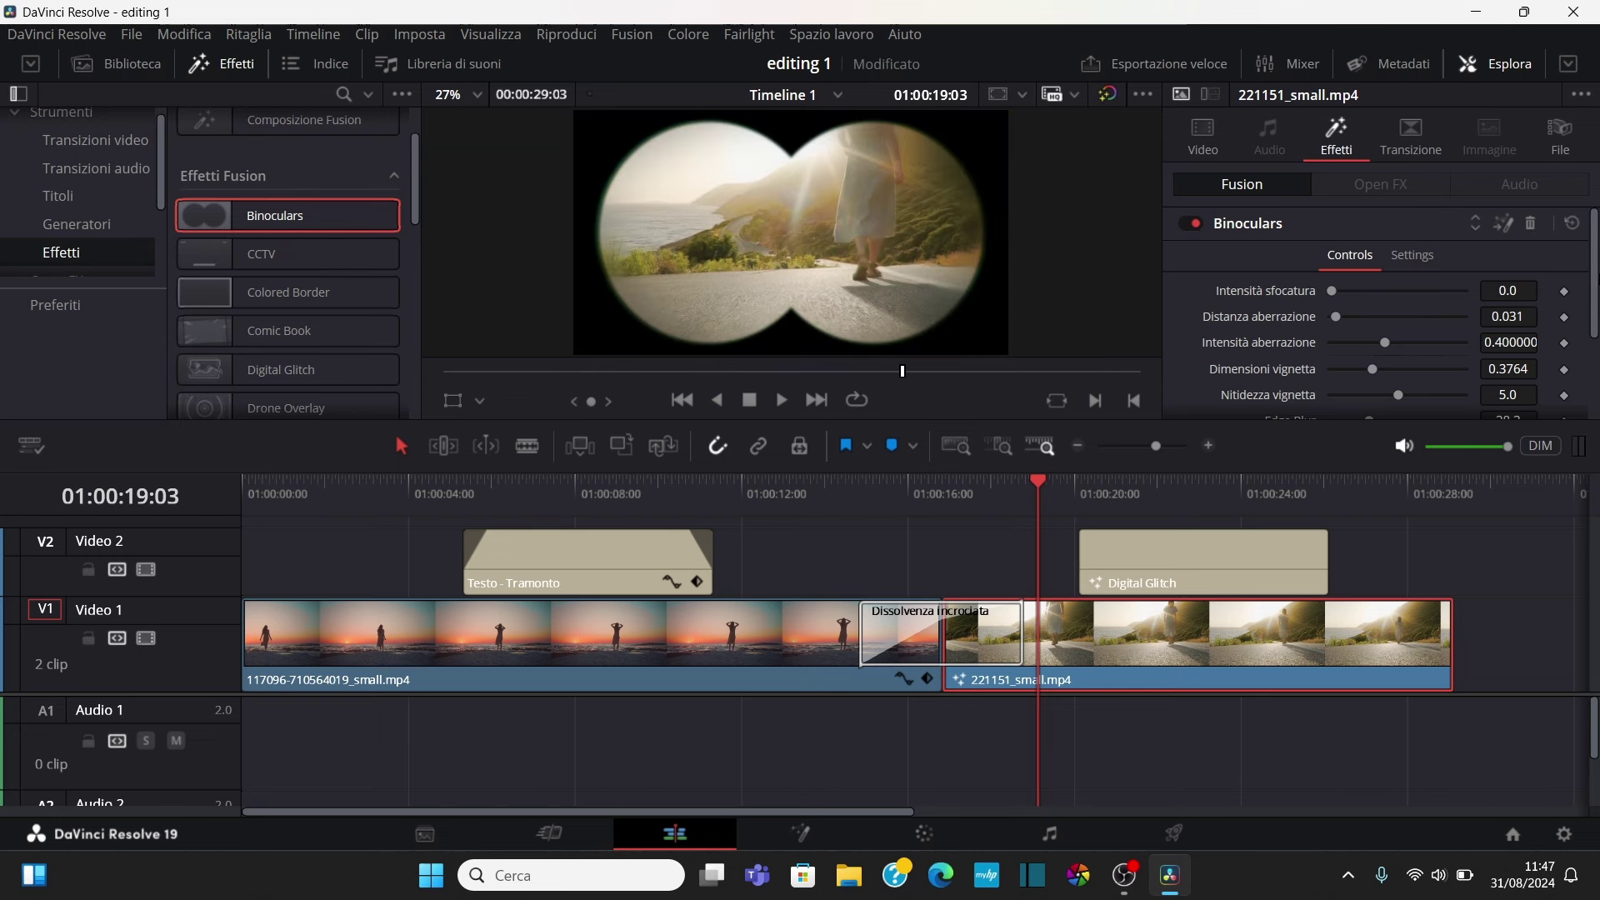
pyautogui.click(1569, 63)
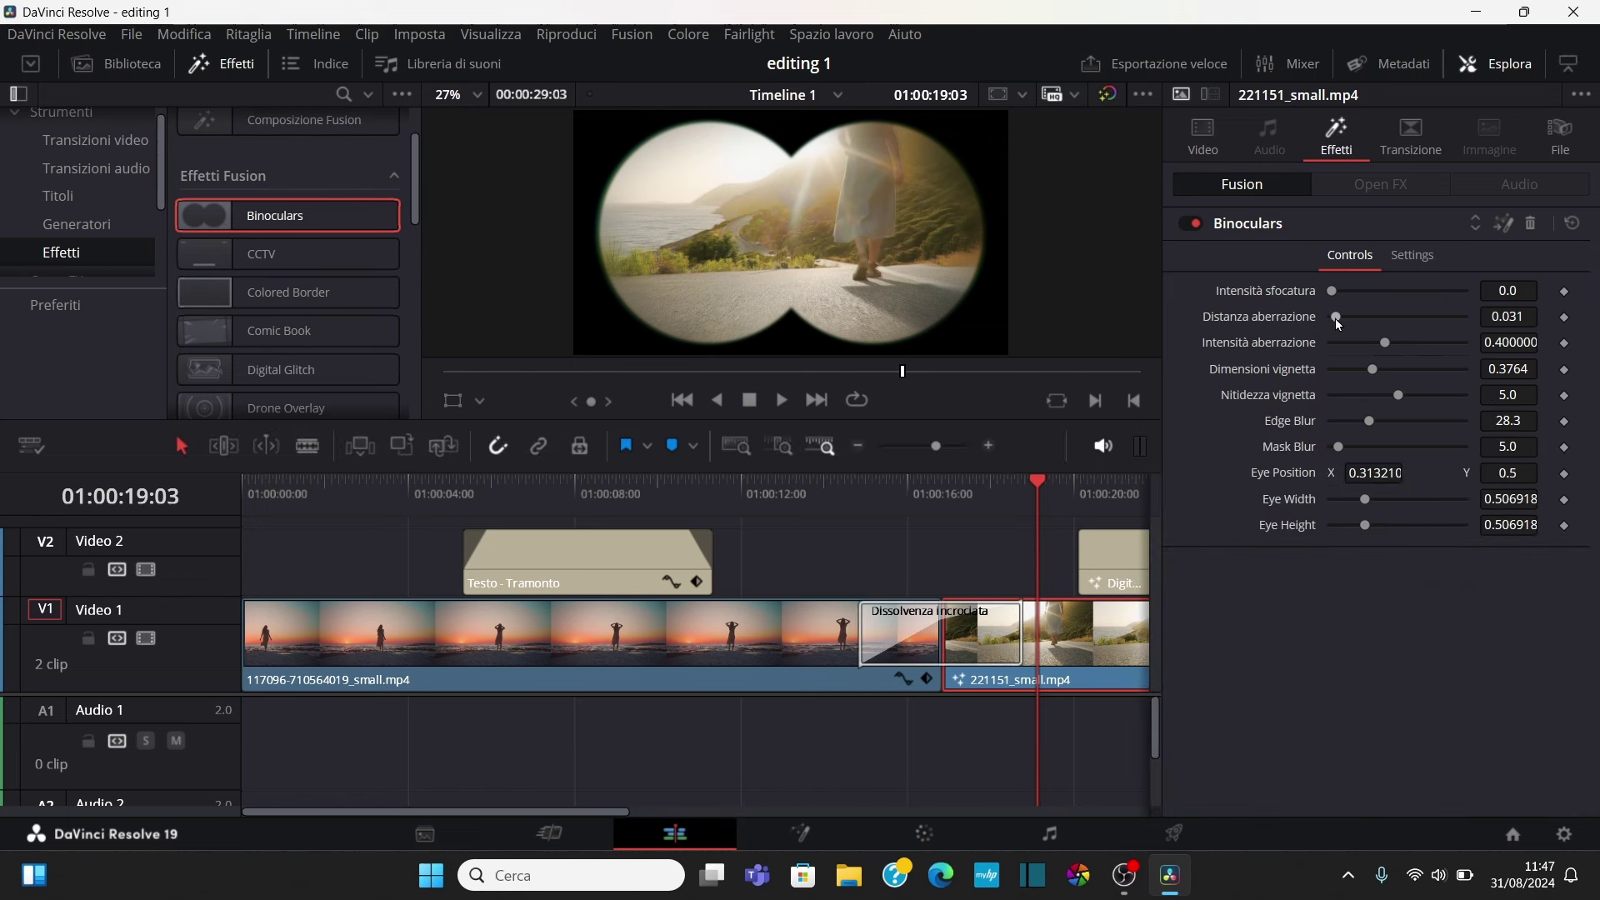
# Set aberration distance 0.386, intensity 0.551, vignette size 0.2276 and vignette sharpness 5.98
pyautogui.moveTo(1336, 316); pyautogui.dragTo(1383, 317)
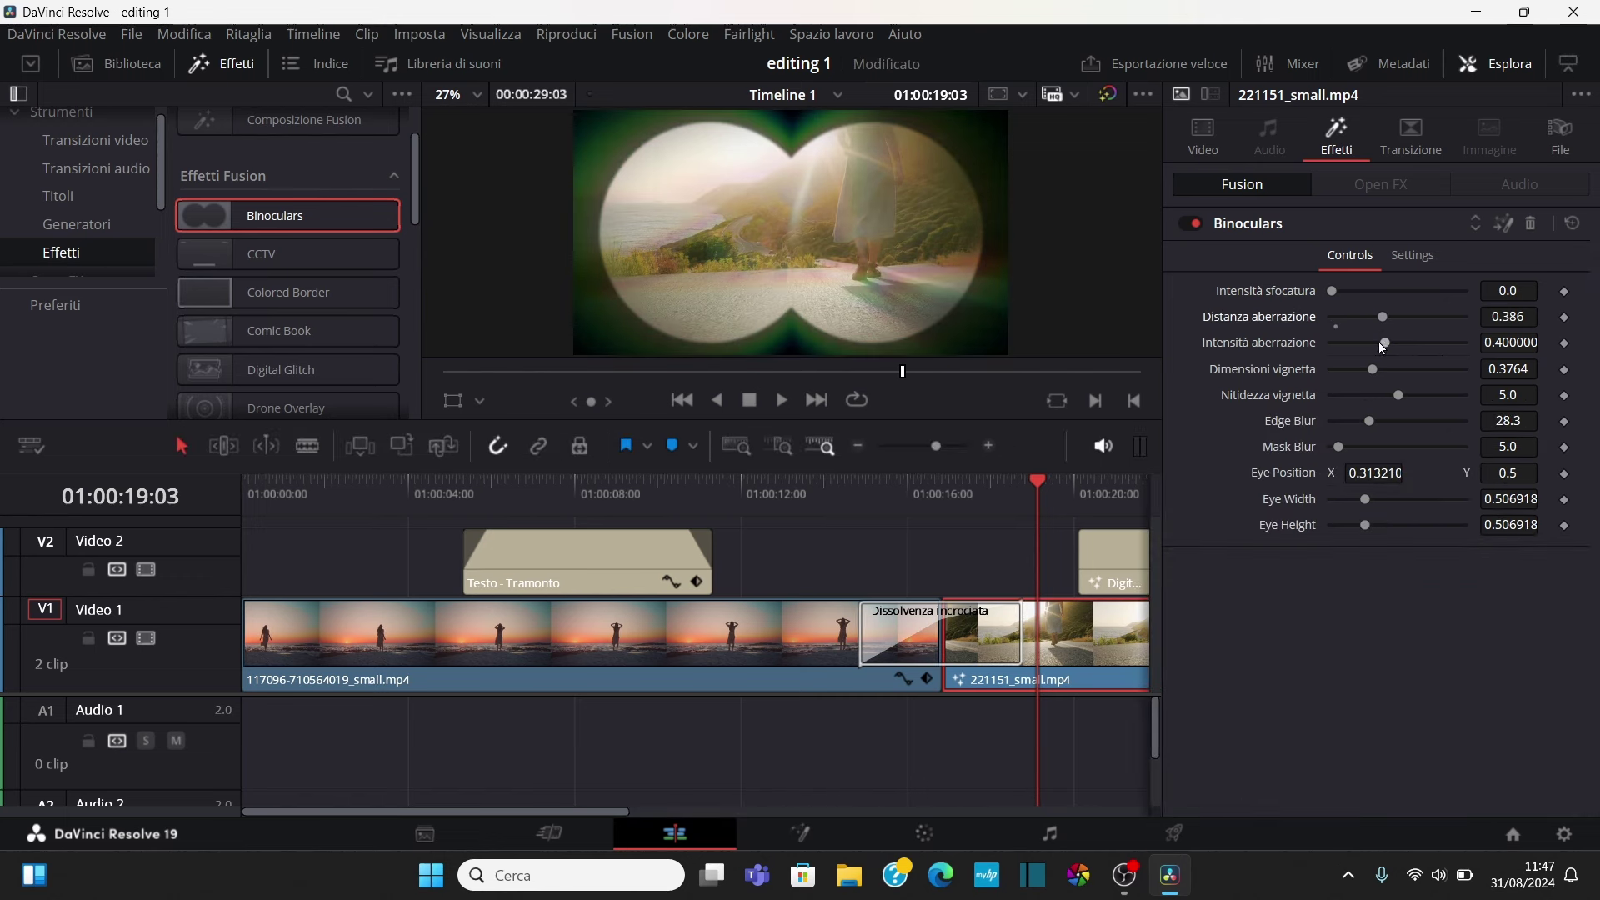
pyautogui.moveTo(1387, 343); pyautogui.dragTo(1407, 343)
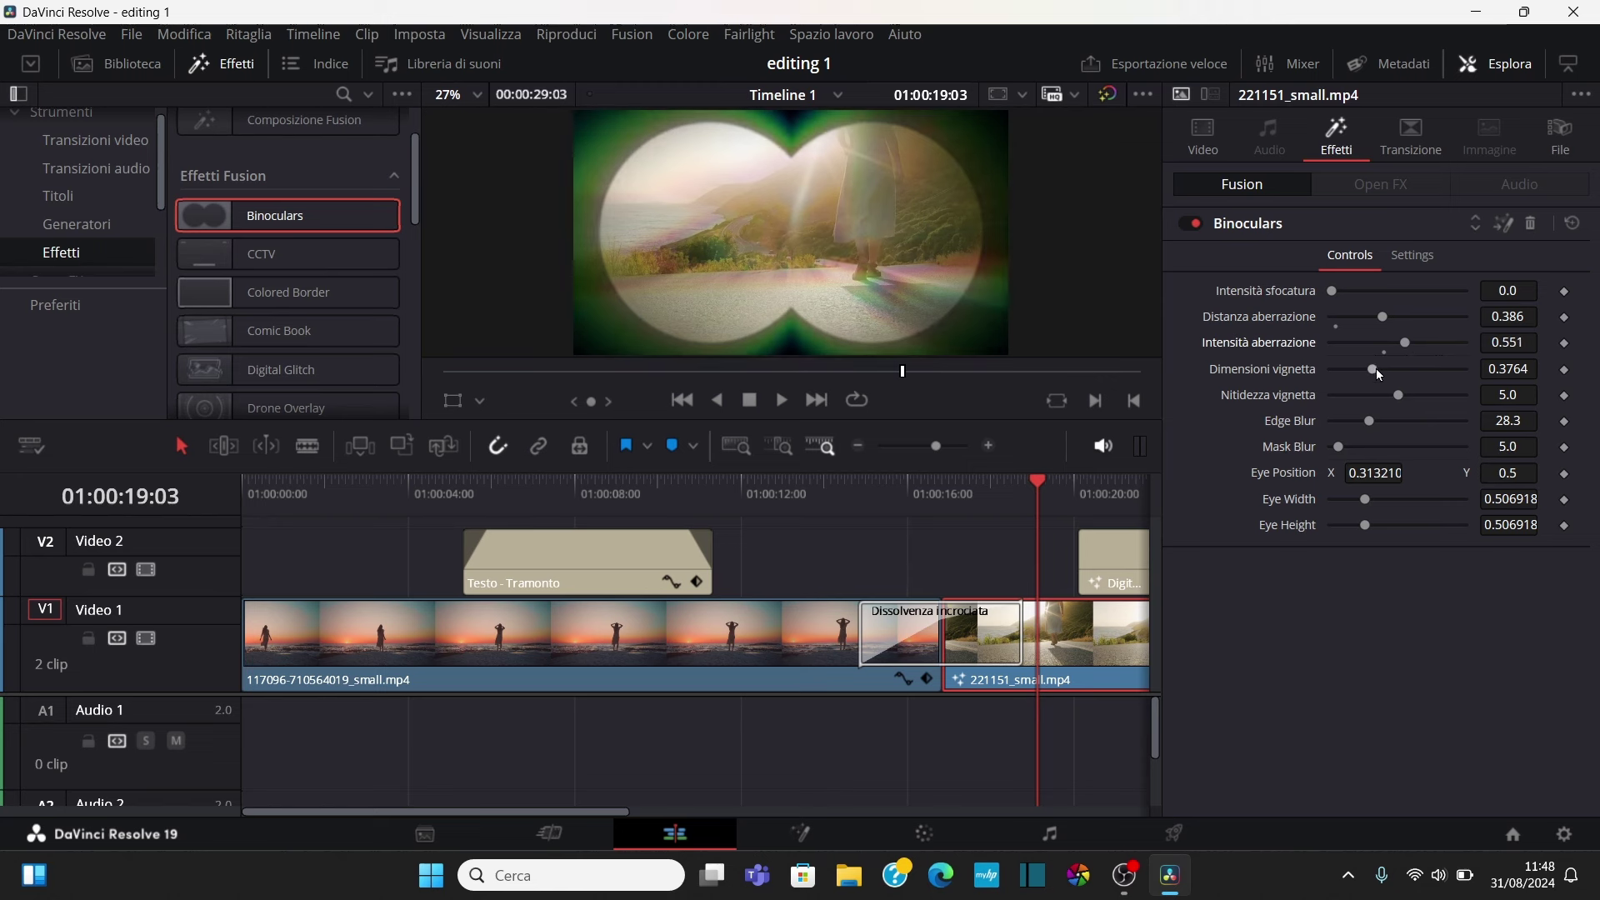
pyautogui.moveTo(1375, 369)
pyautogui.mouseDown()
pyautogui.moveTo(1407, 370)
pyautogui.moveTo(1354, 369)
pyautogui.mouseUp()
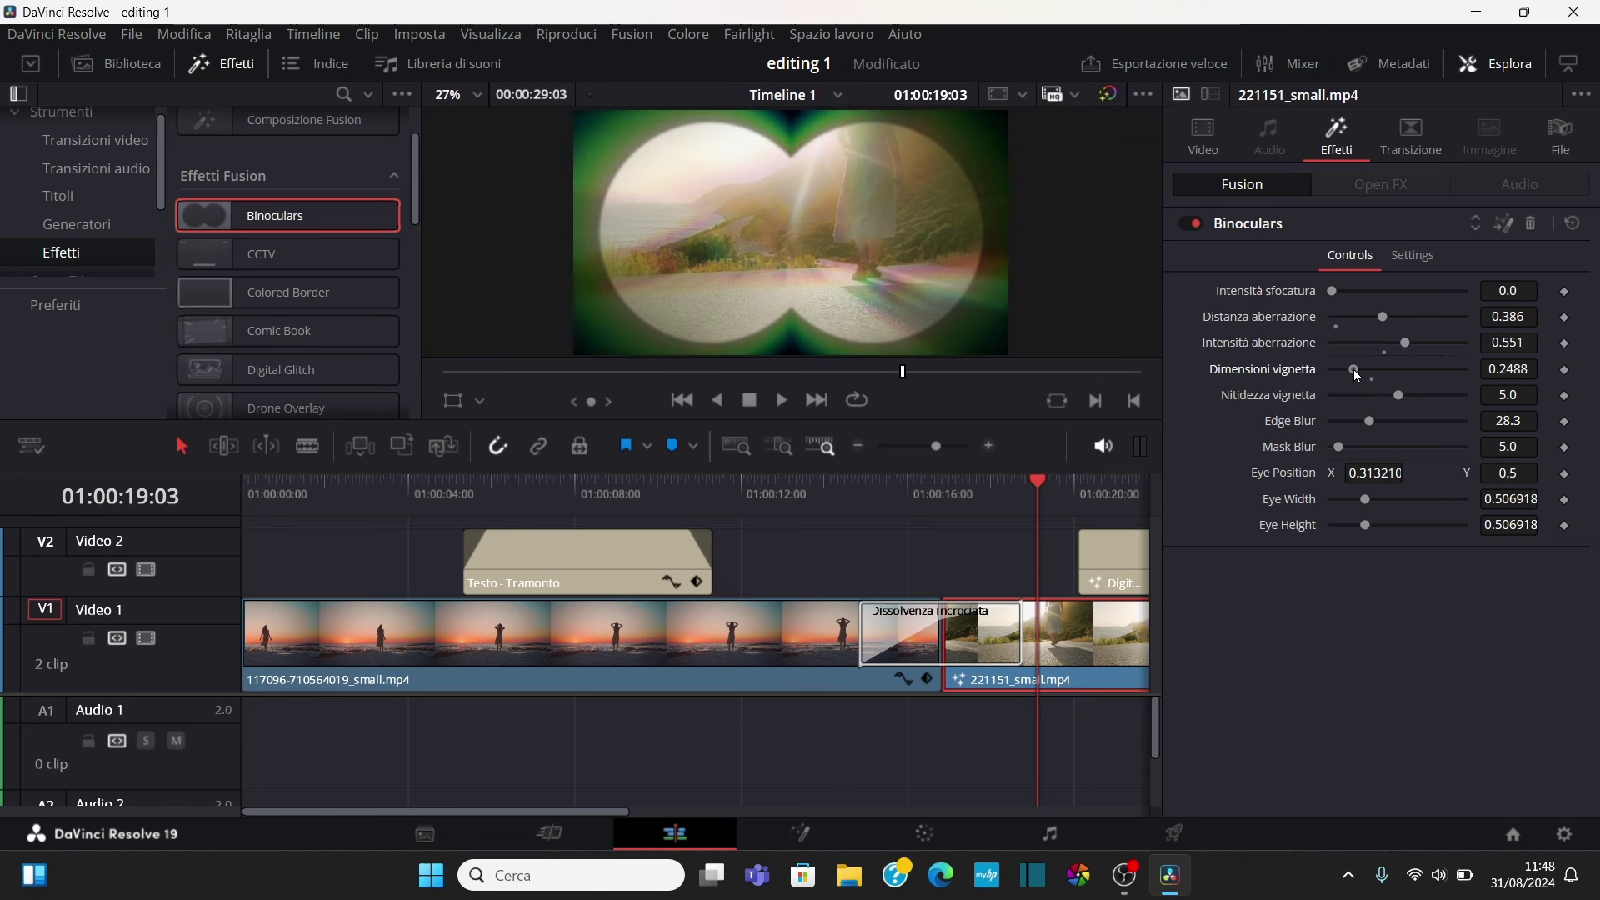
pyautogui.moveTo(1398, 395); pyautogui.dragTo(1408, 399)
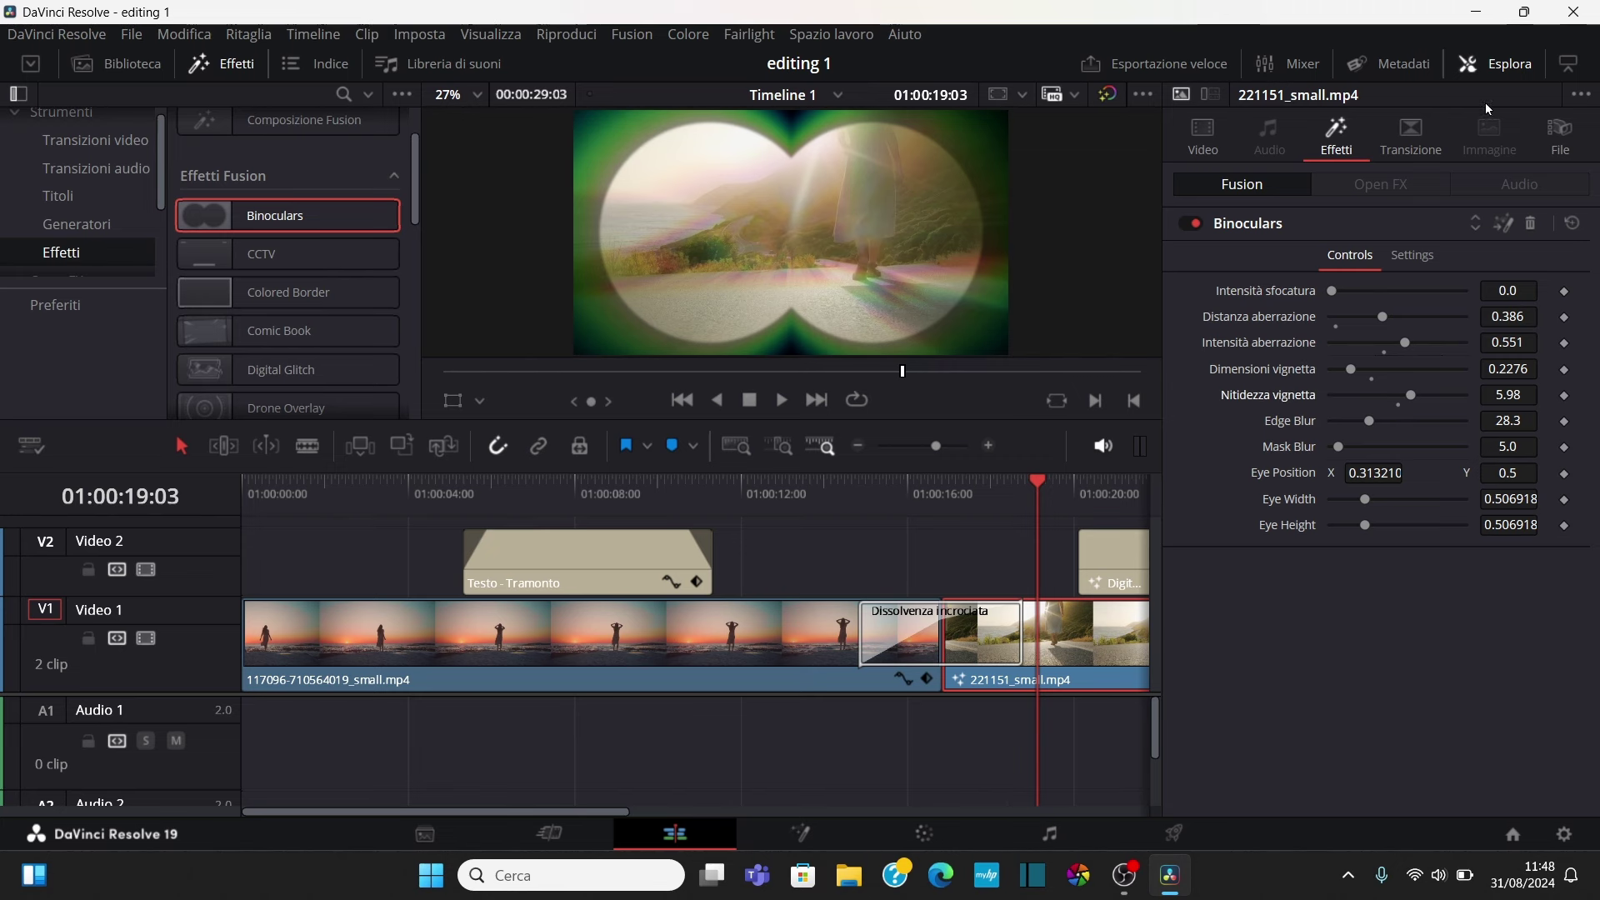
pyautogui.click(1508, 71)
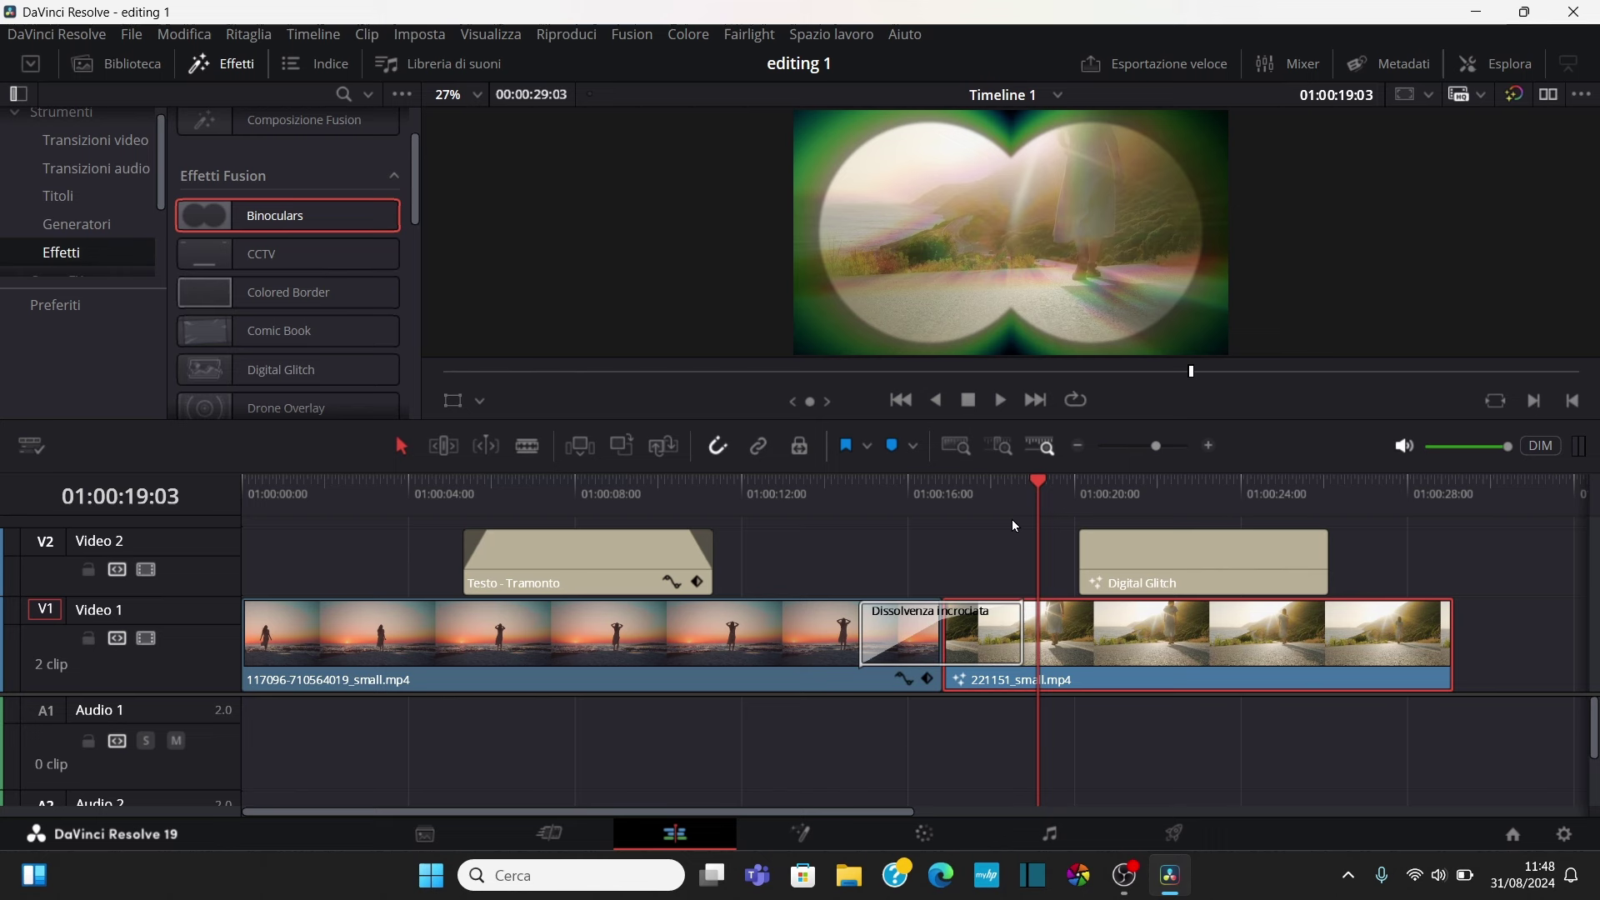
# Play the binocular-framed edit to near its end, then close the Effects library
pyautogui.press('space')
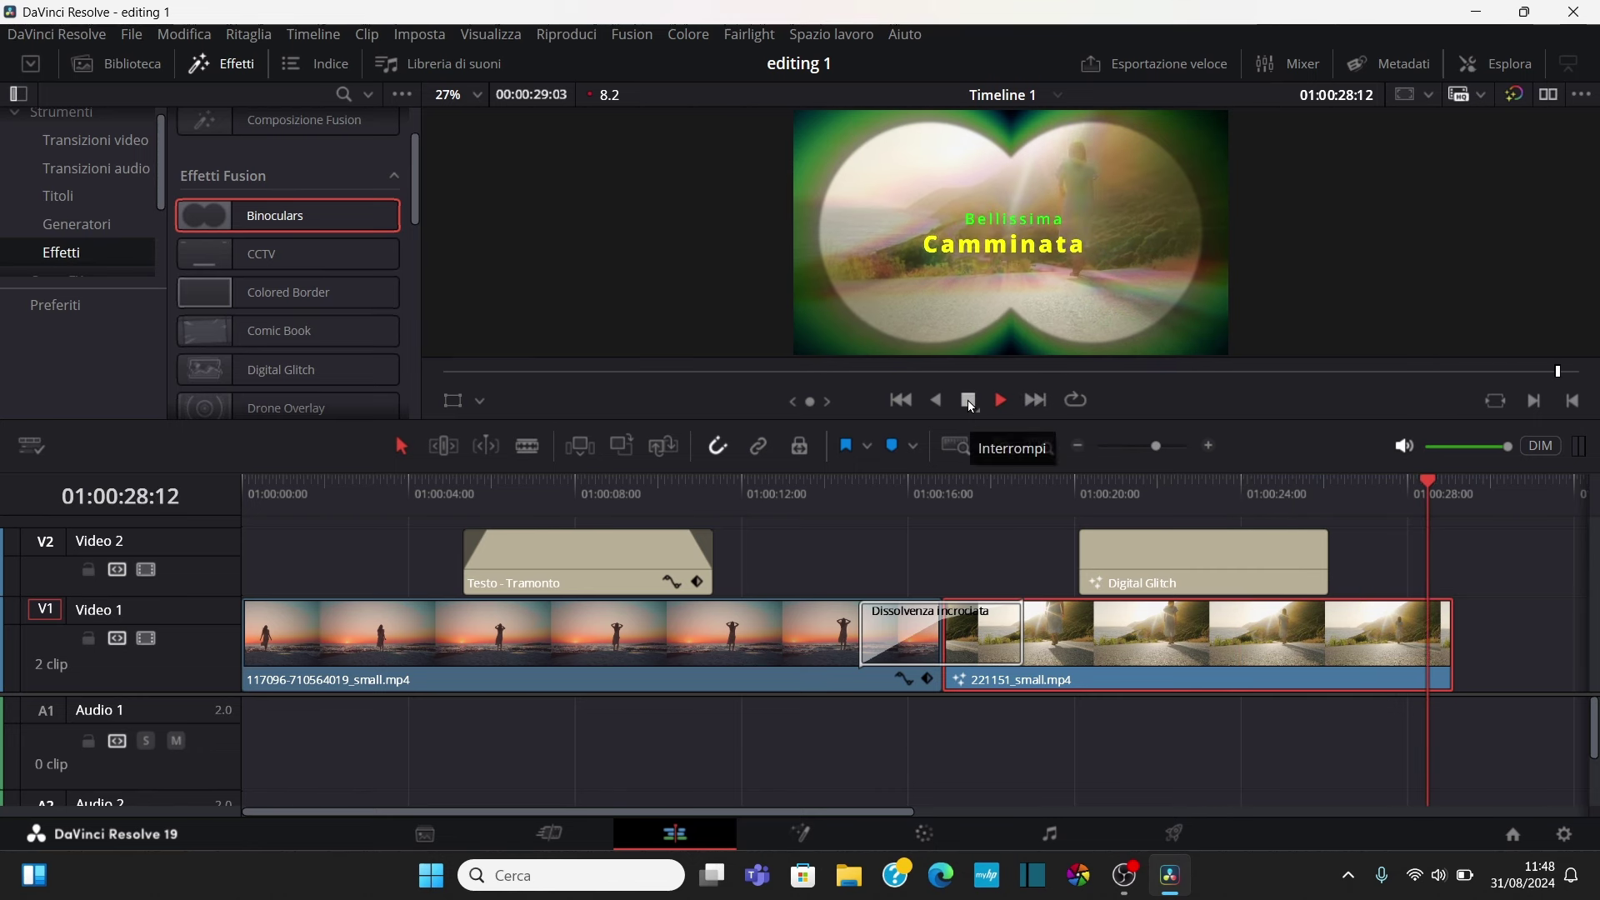
pyautogui.click(969, 401)
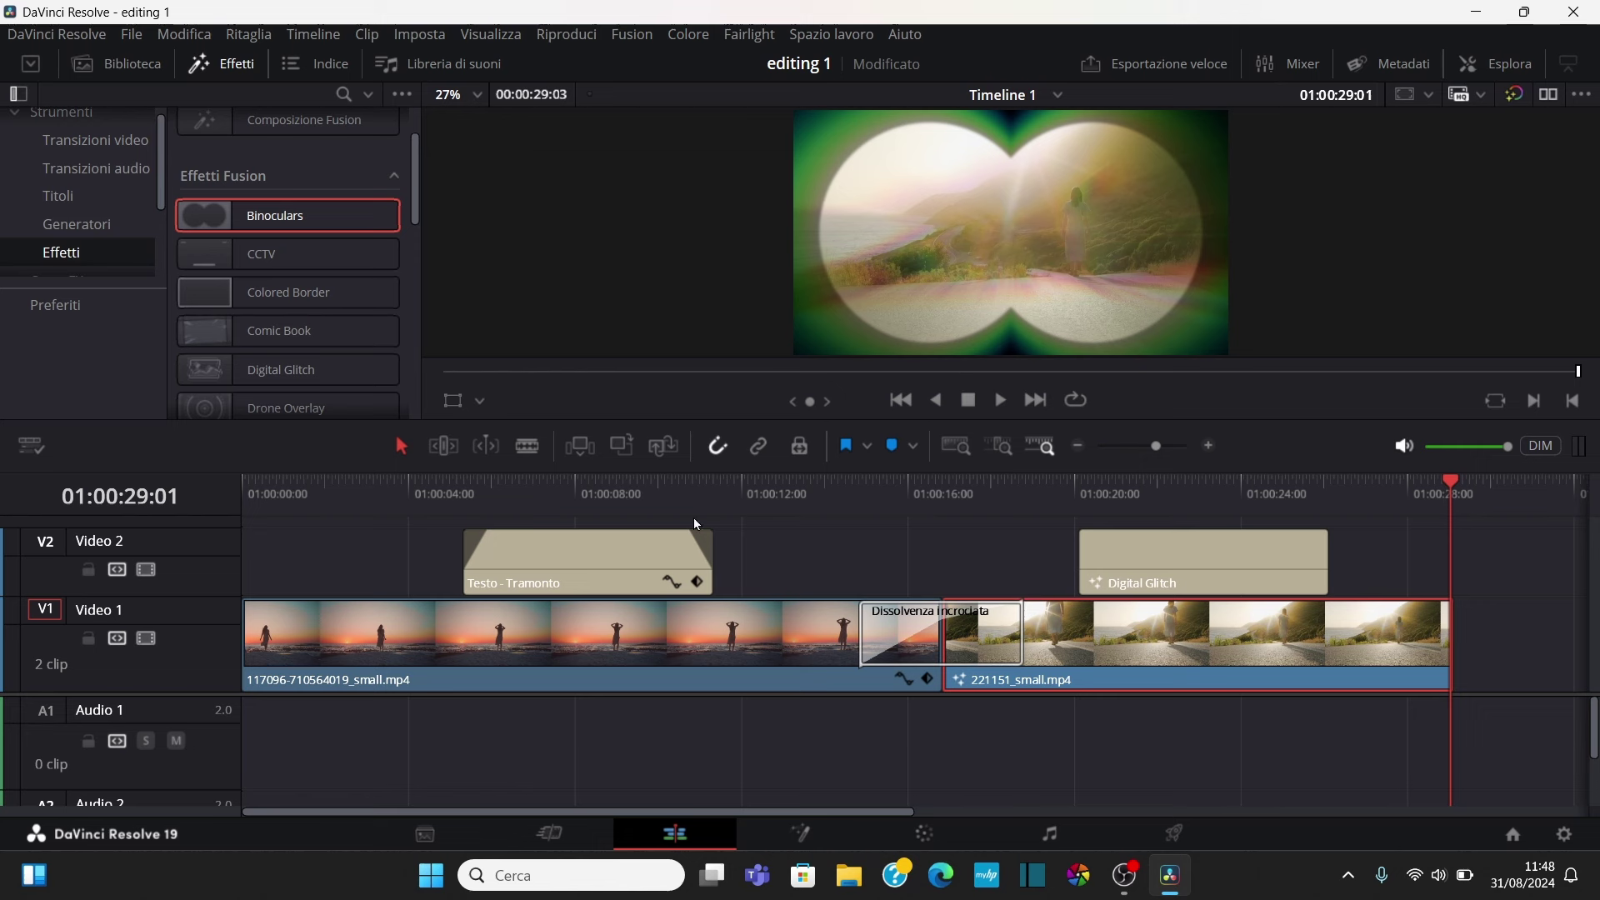
pyautogui.click(243, 74)
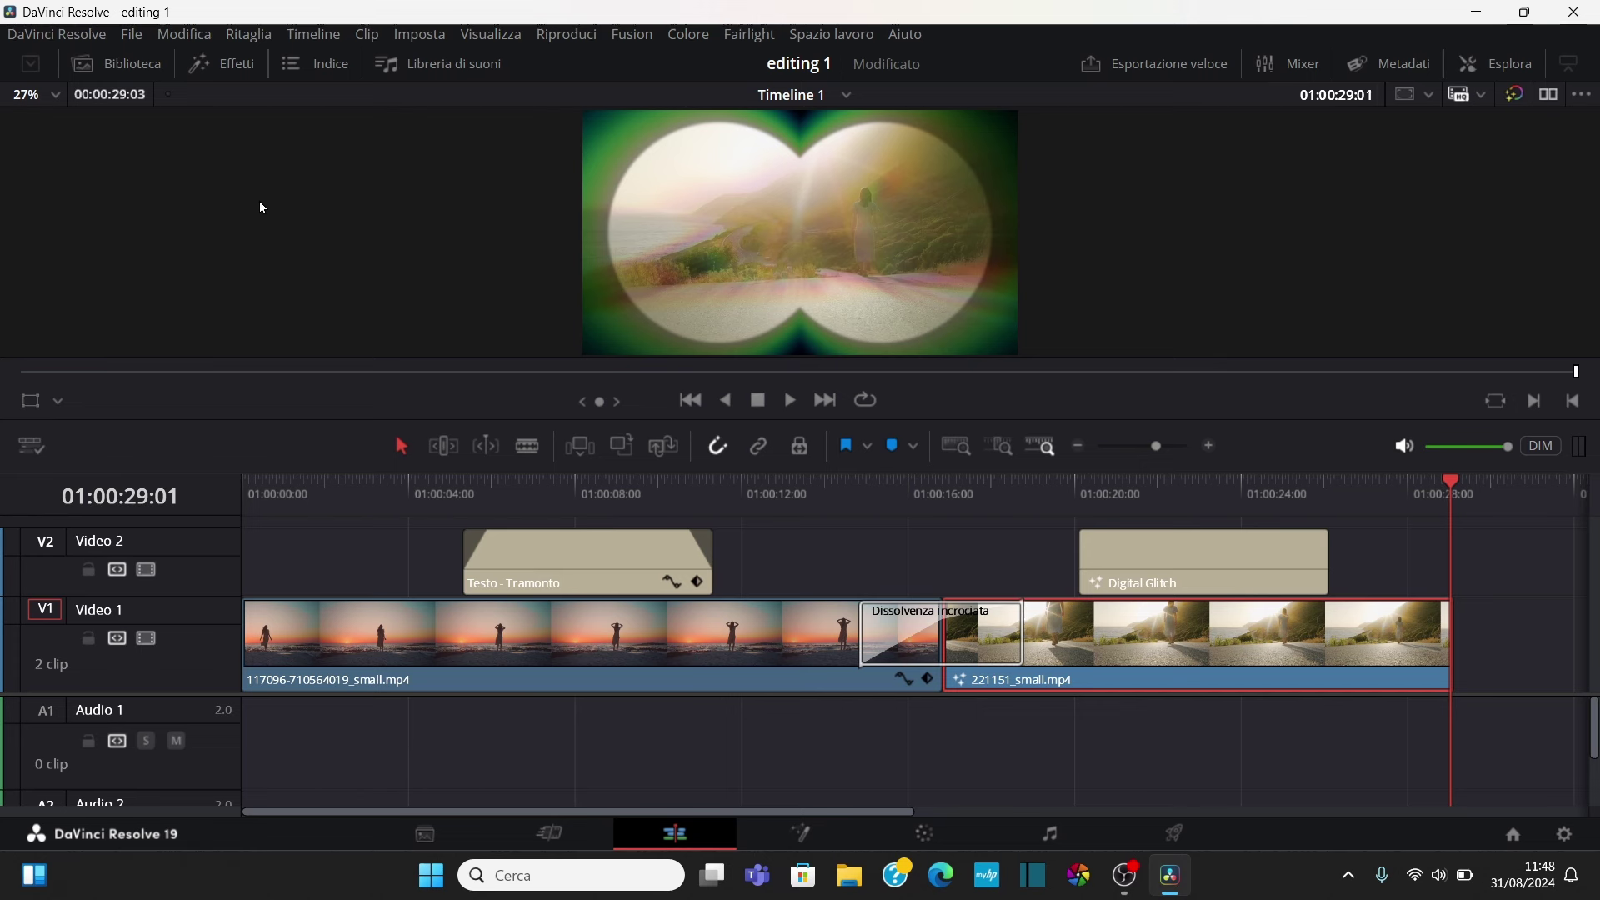
# Import 'Wager With Angels - Nathan Moore.mp3' into the Media Pool and place it on Audio 1
pyautogui.click(133, 64)
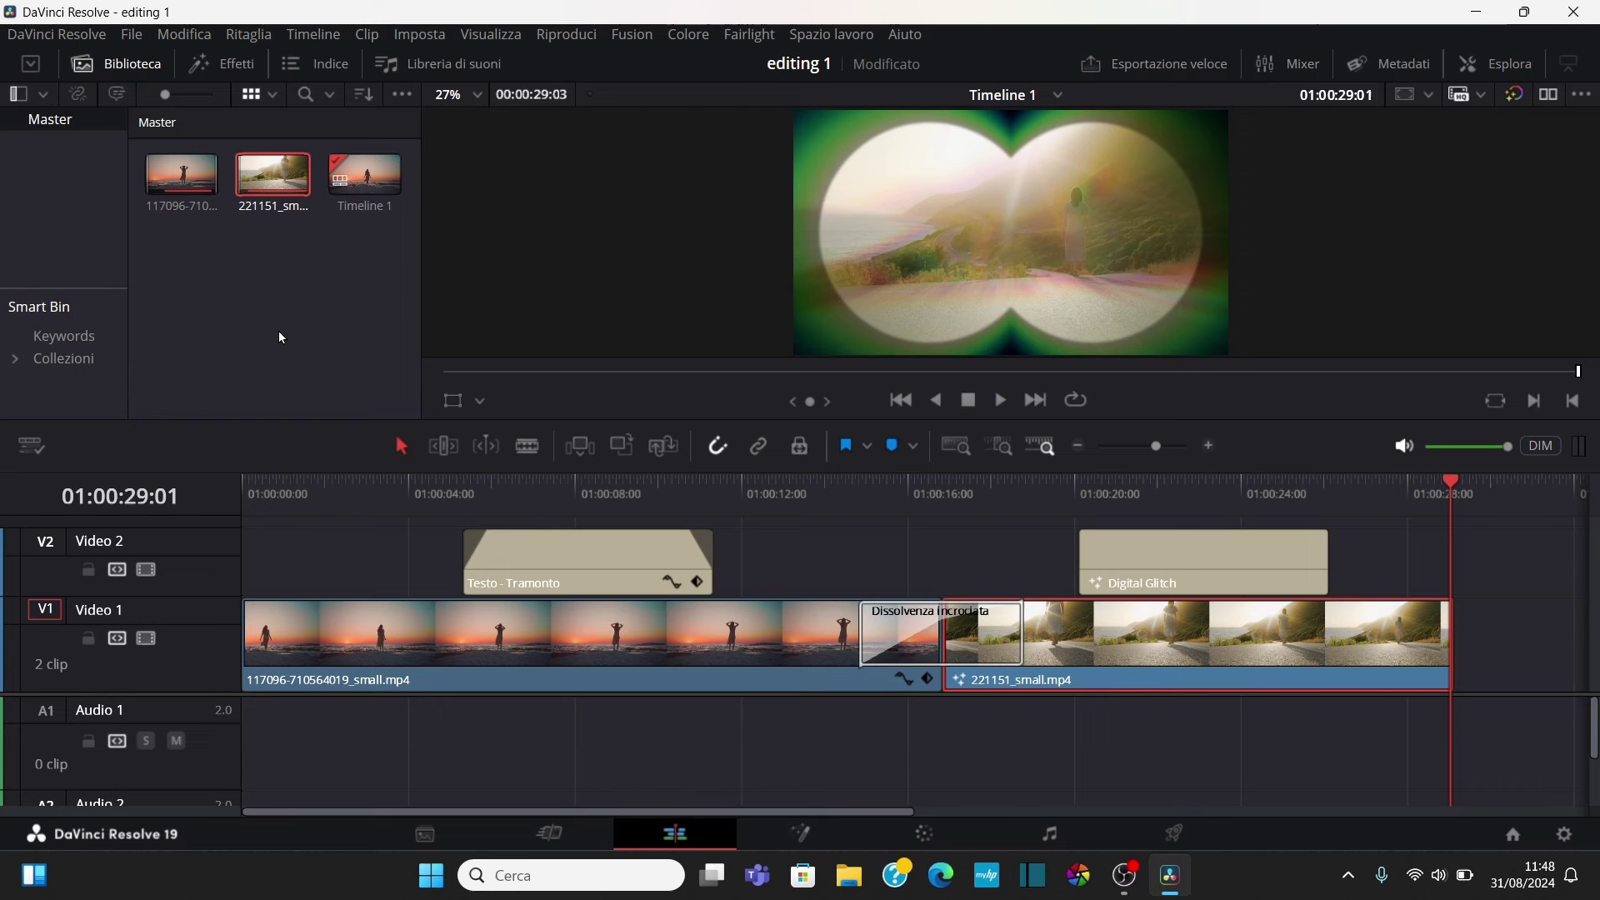
pyautogui.rightClick(299, 306)
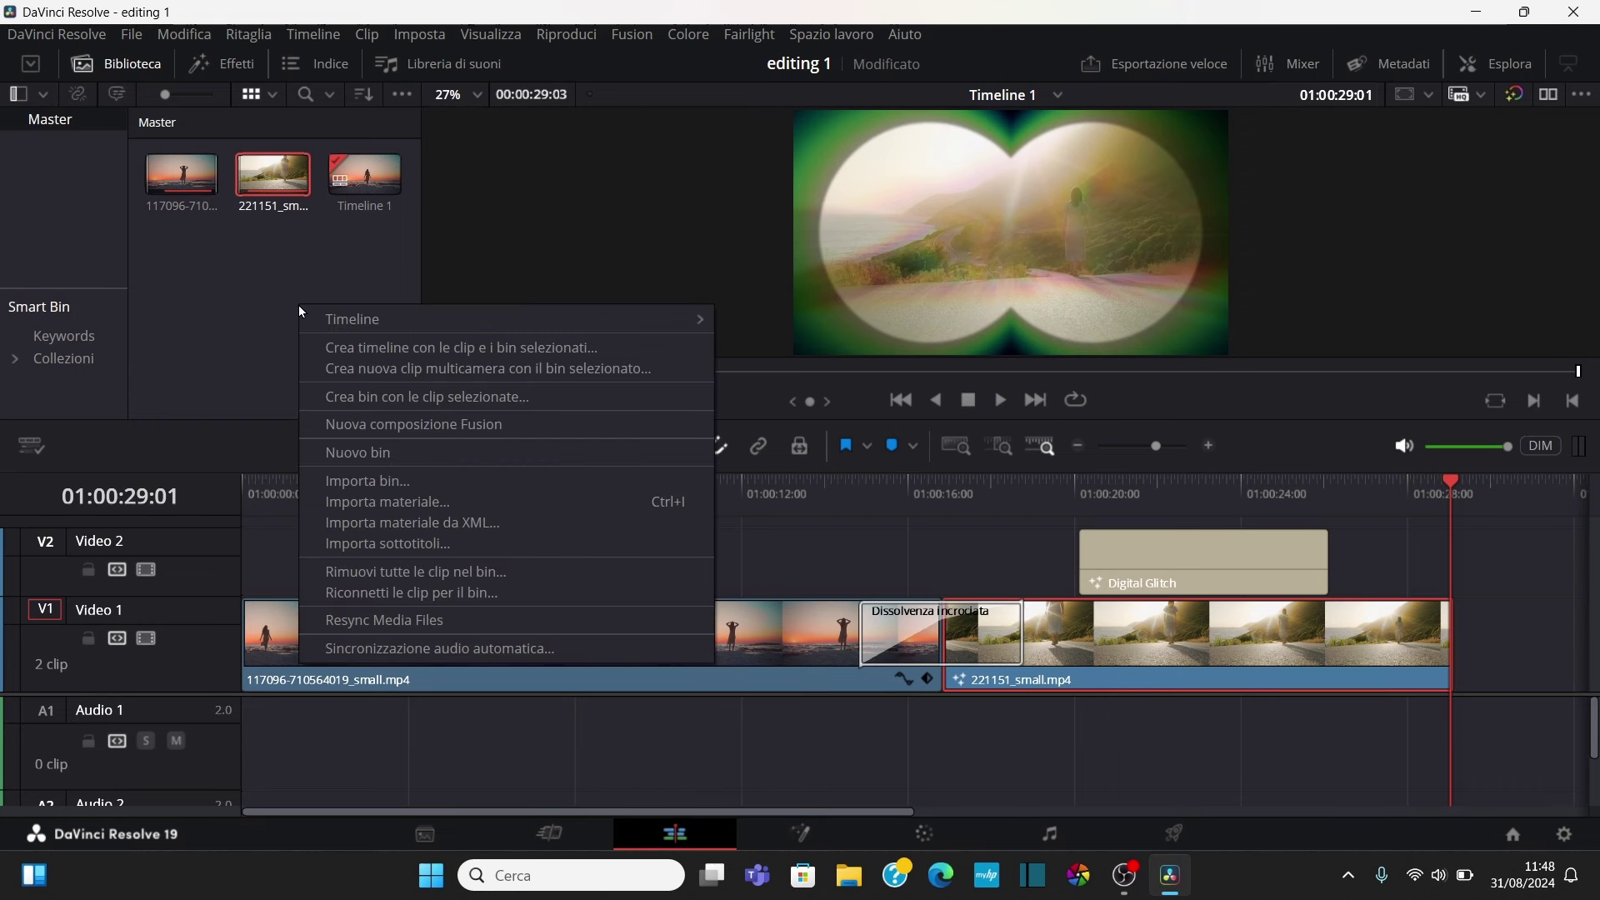
pyautogui.click(397, 502)
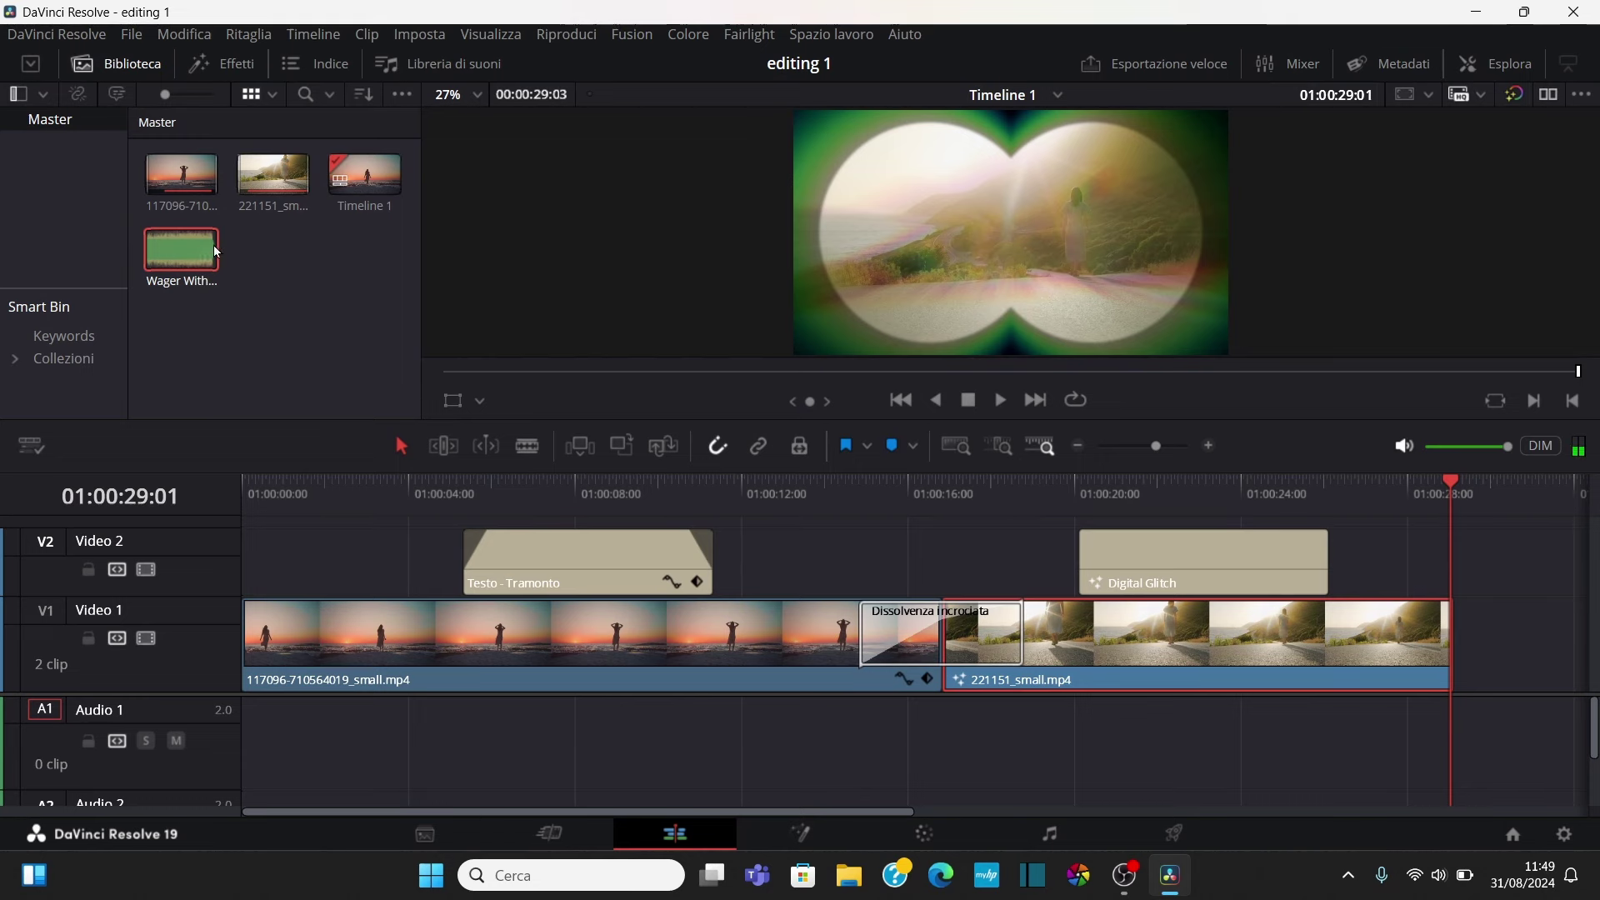
pyautogui.moveTo(216, 251)
pyautogui.mouseDown()
pyautogui.moveTo(353, 763)
pyautogui.moveTo(241, 768)
pyautogui.mouseUp()
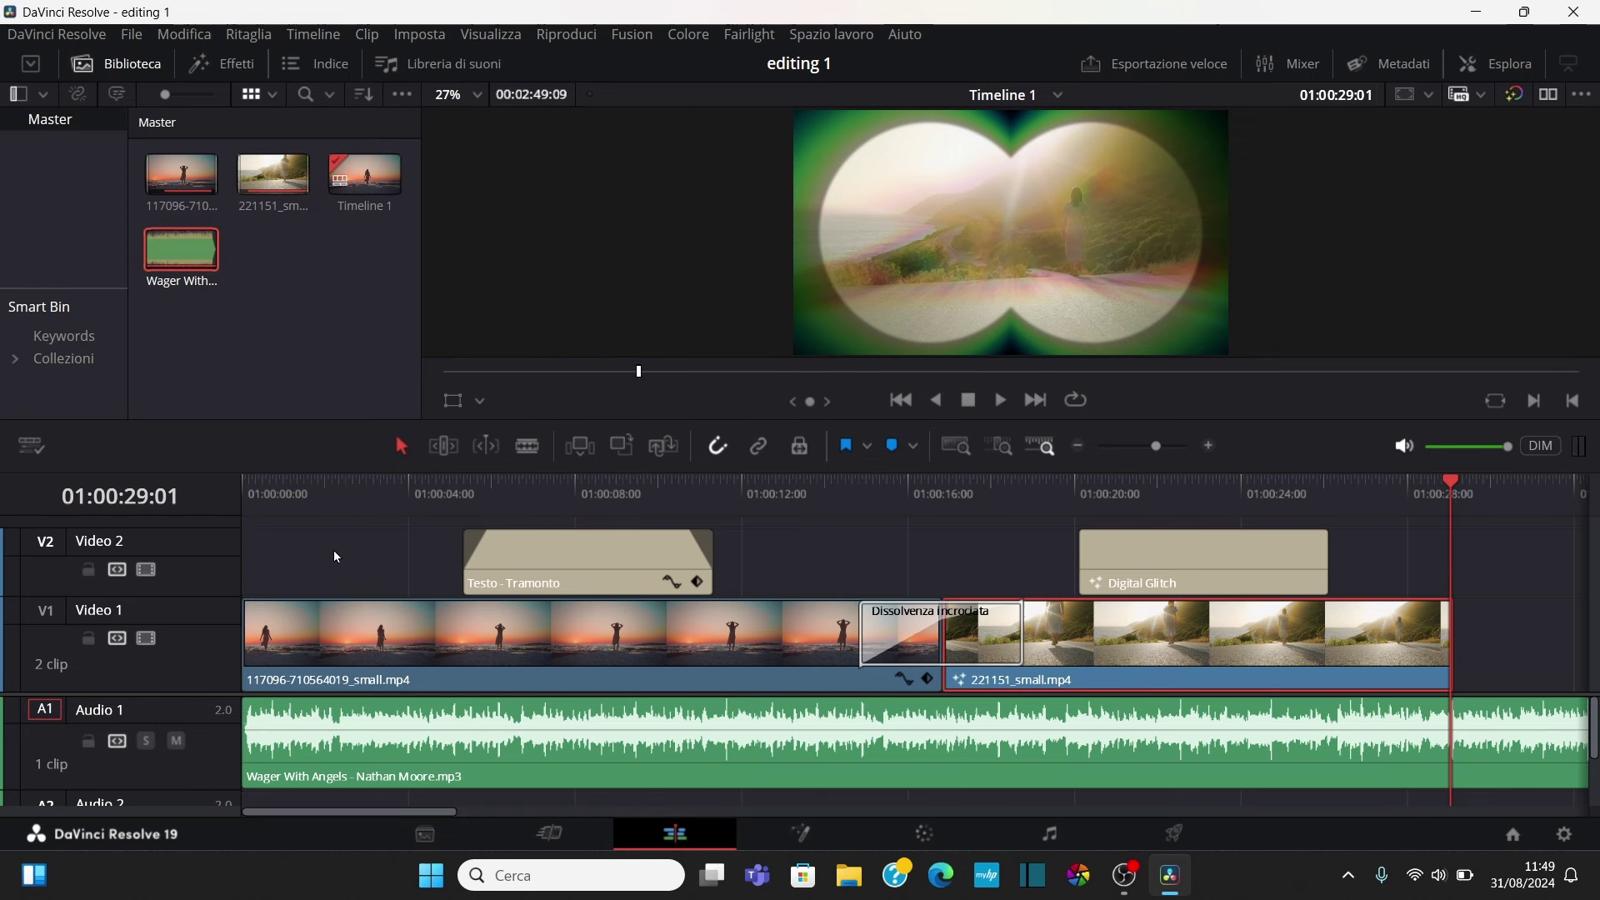
# Zoom in, park the playhead at 01:00:02:07, and split the Audio 1 music there with Ctrl+B
pyautogui.click(956, 446)
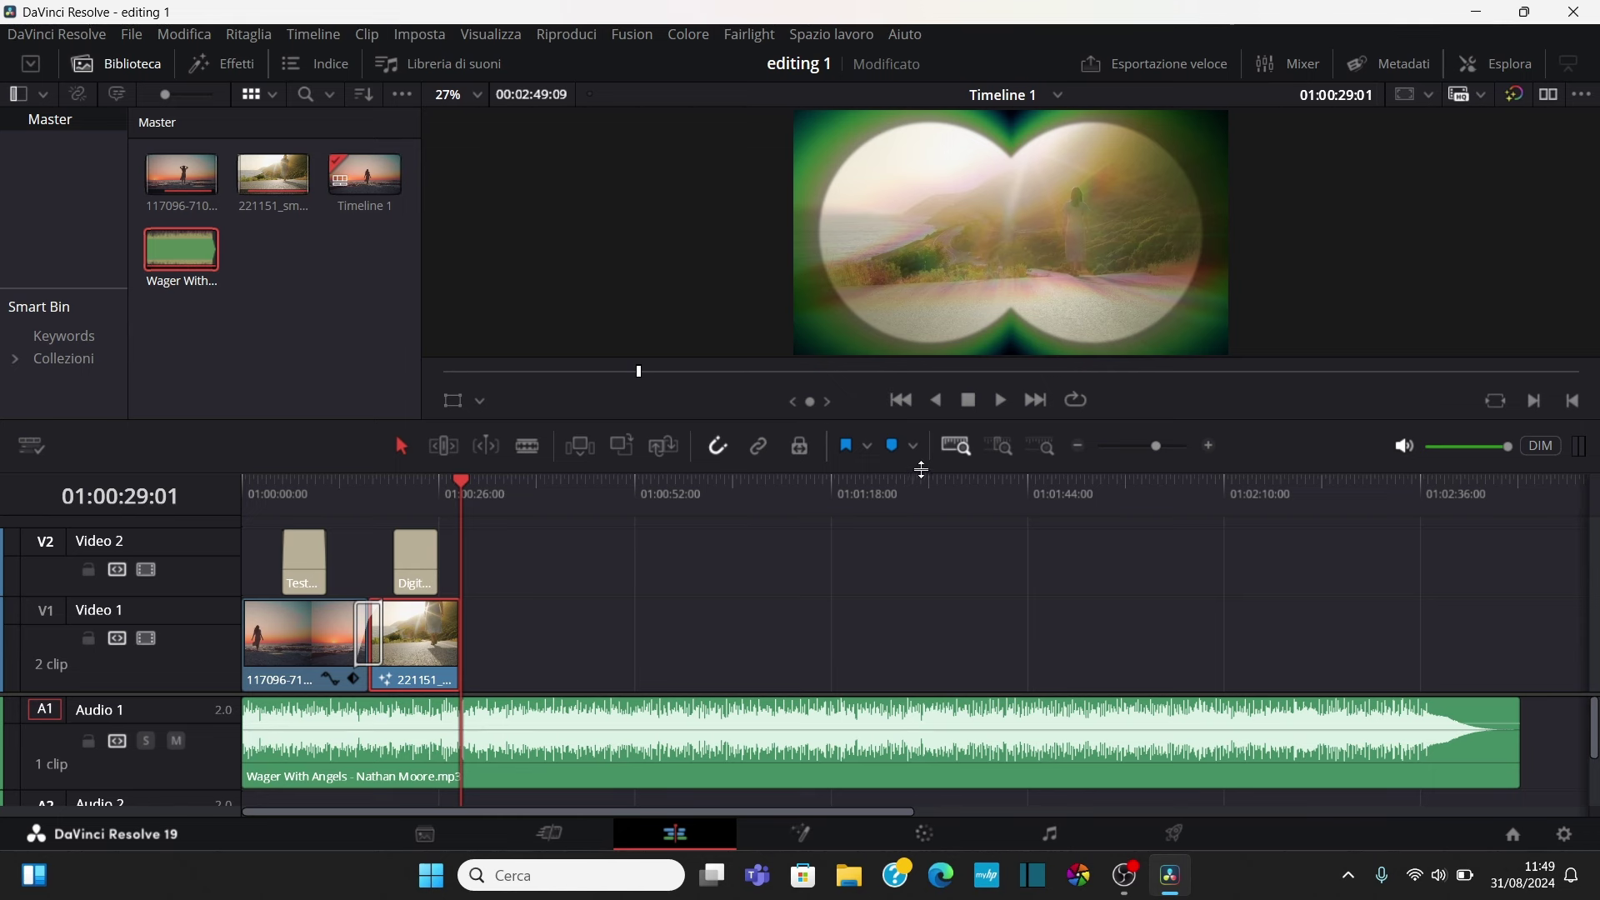
pyautogui.click(280, 485)
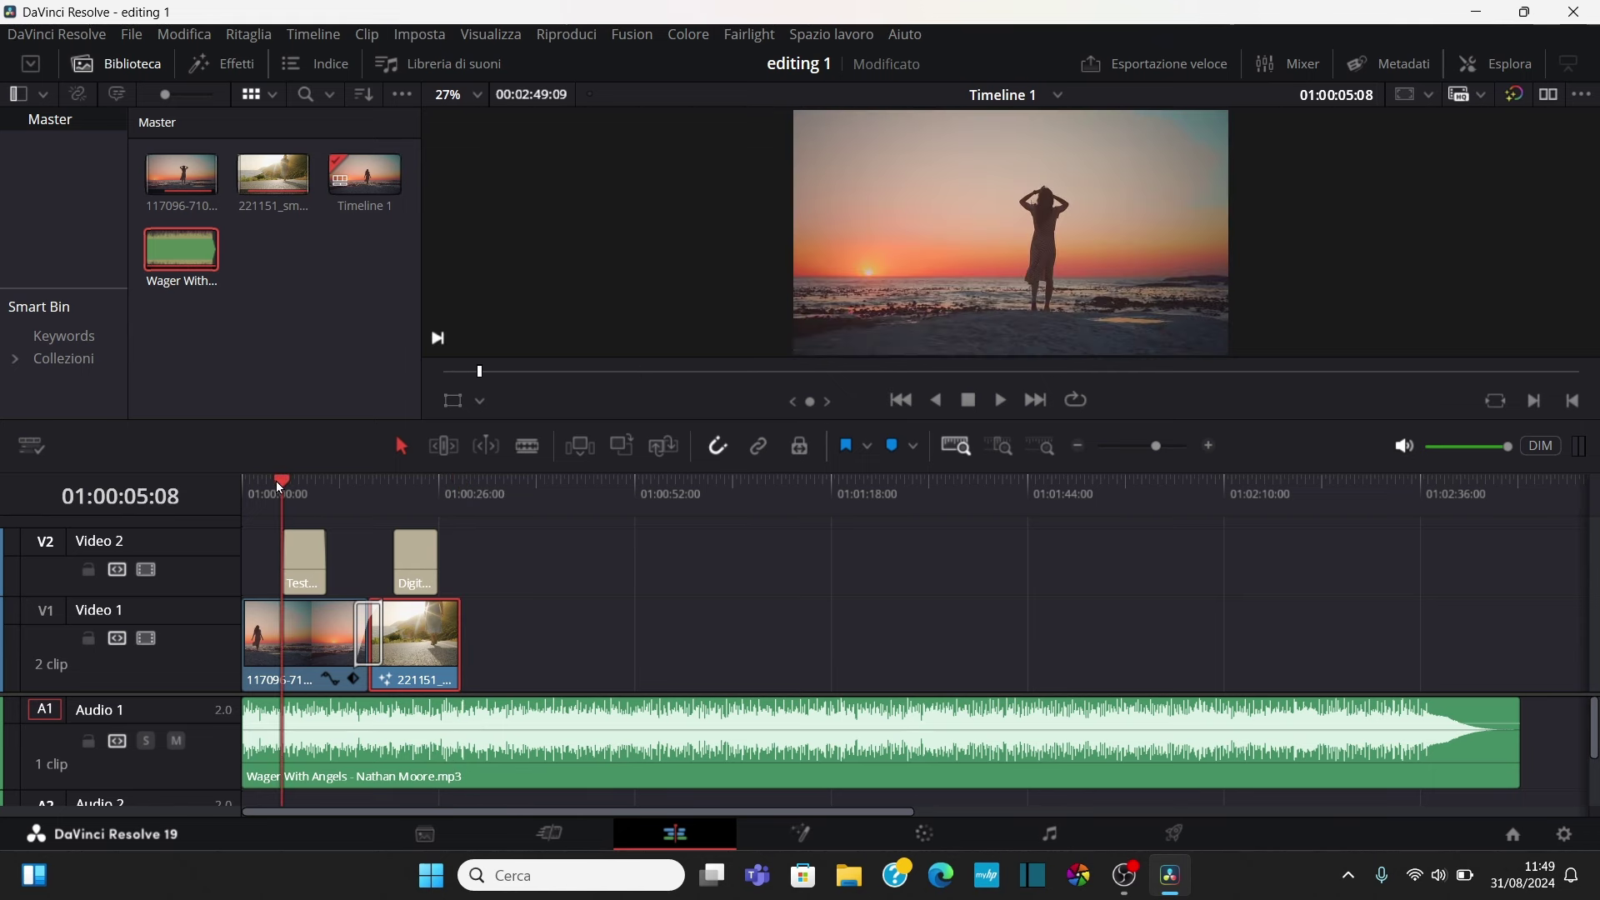
pyautogui.click(268, 480)
pyautogui.click(1000, 446)
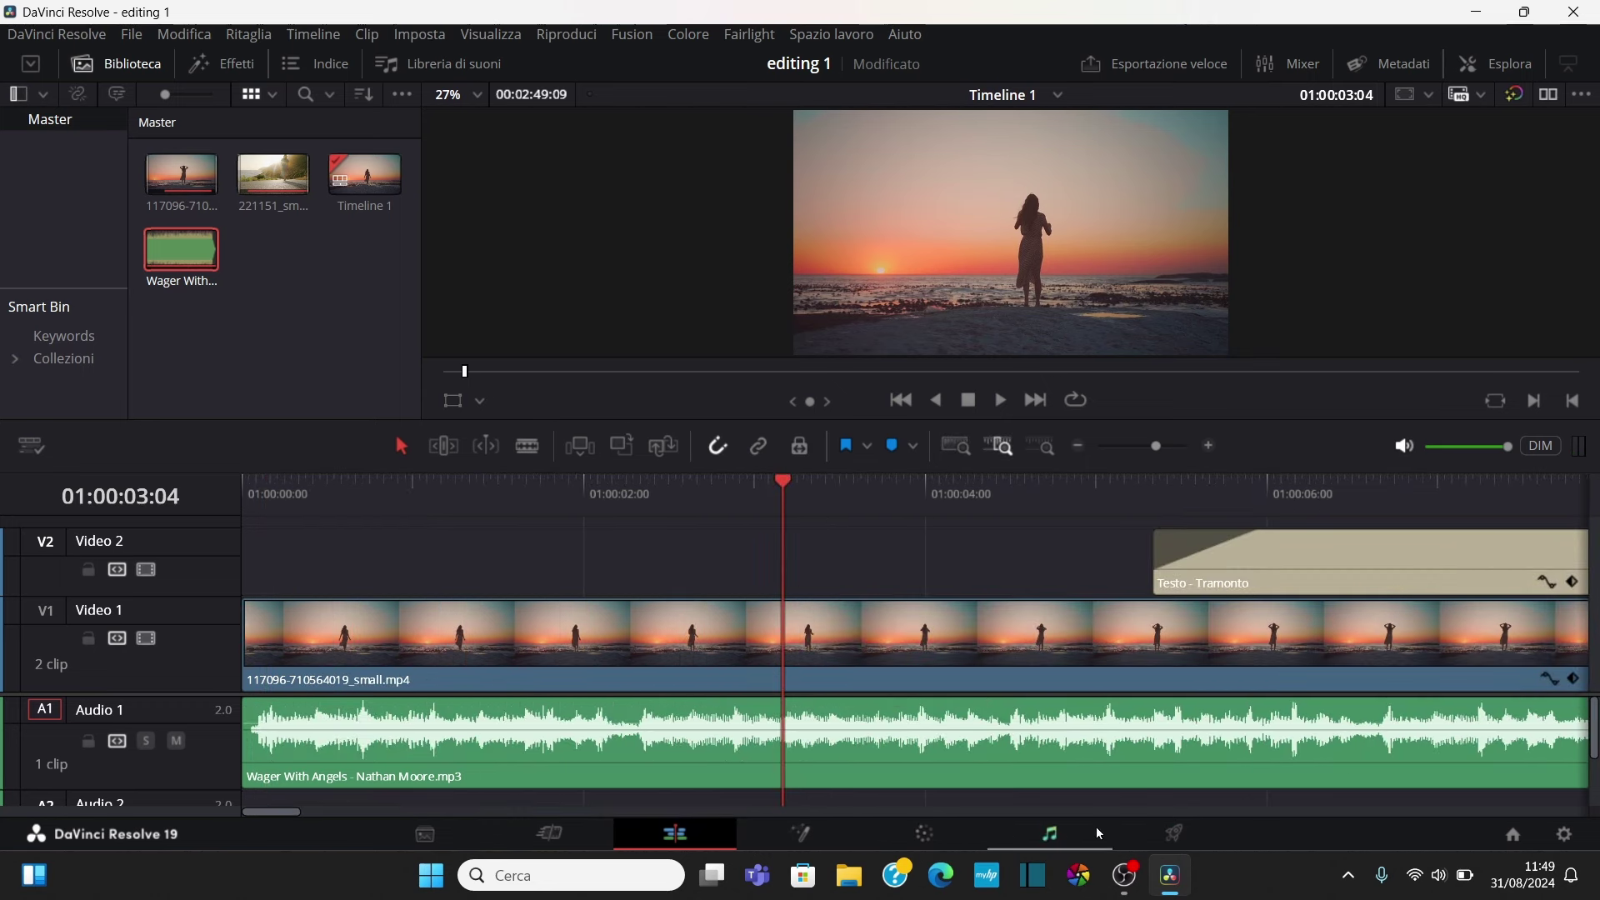
pyautogui.moveTo(281, 814)
pyautogui.mouseDown()
pyautogui.moveTo(372, 820)
pyautogui.moveTo(283, 833)
pyautogui.mouseUp()
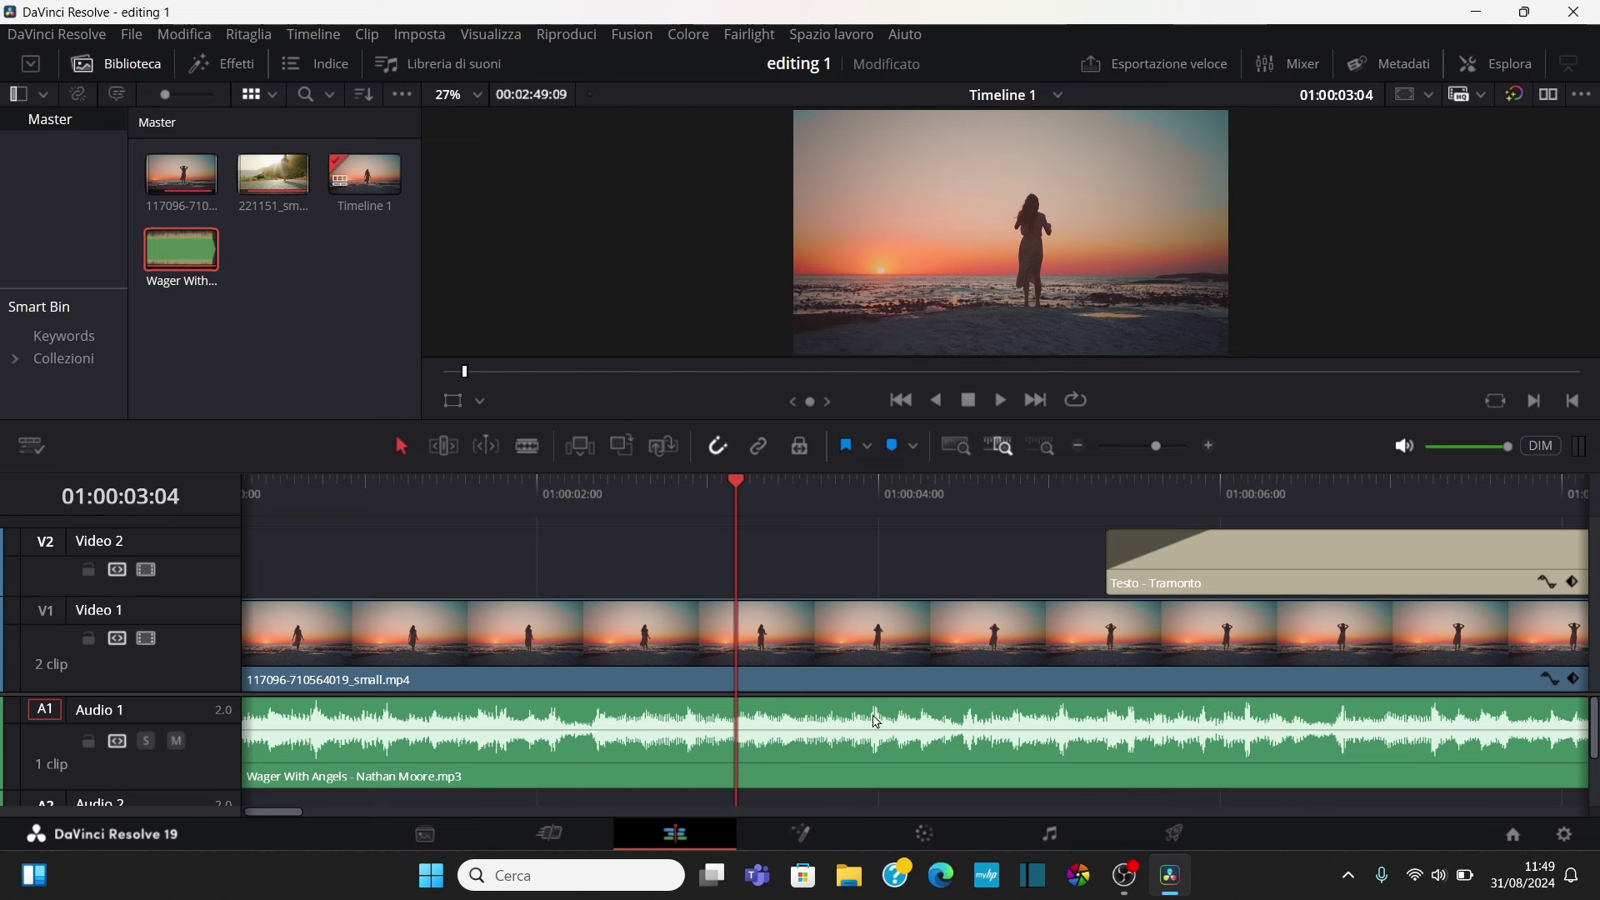
pyautogui.moveTo(595, 482); pyautogui.dragTo(592, 485)
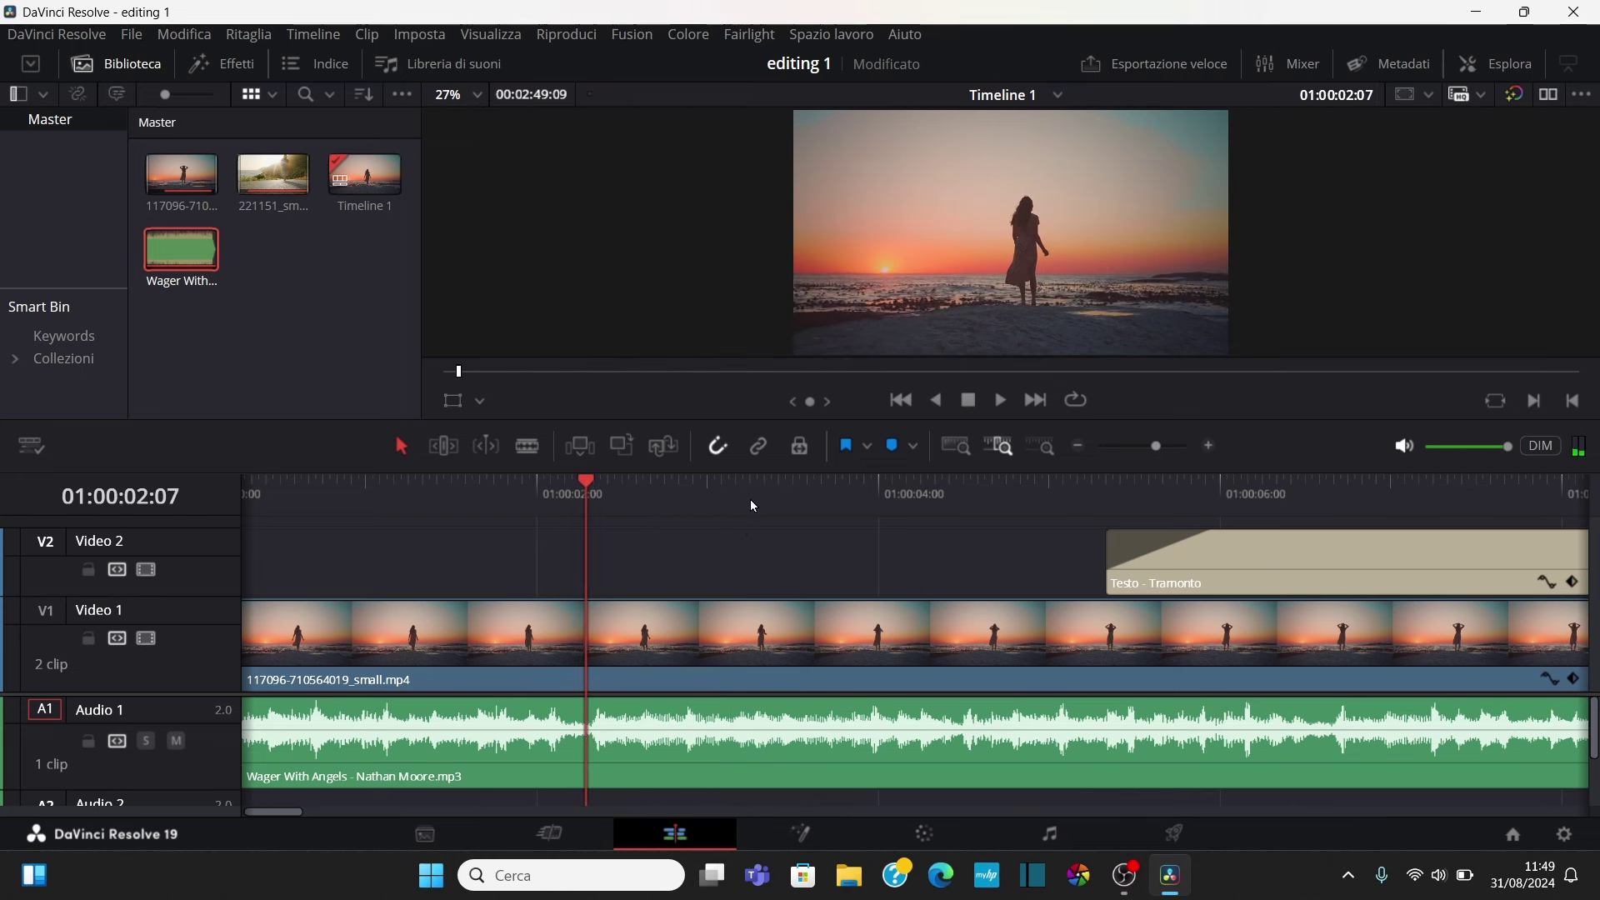
pyautogui.moveTo(1157, 447); pyautogui.dragTo(1162, 450)
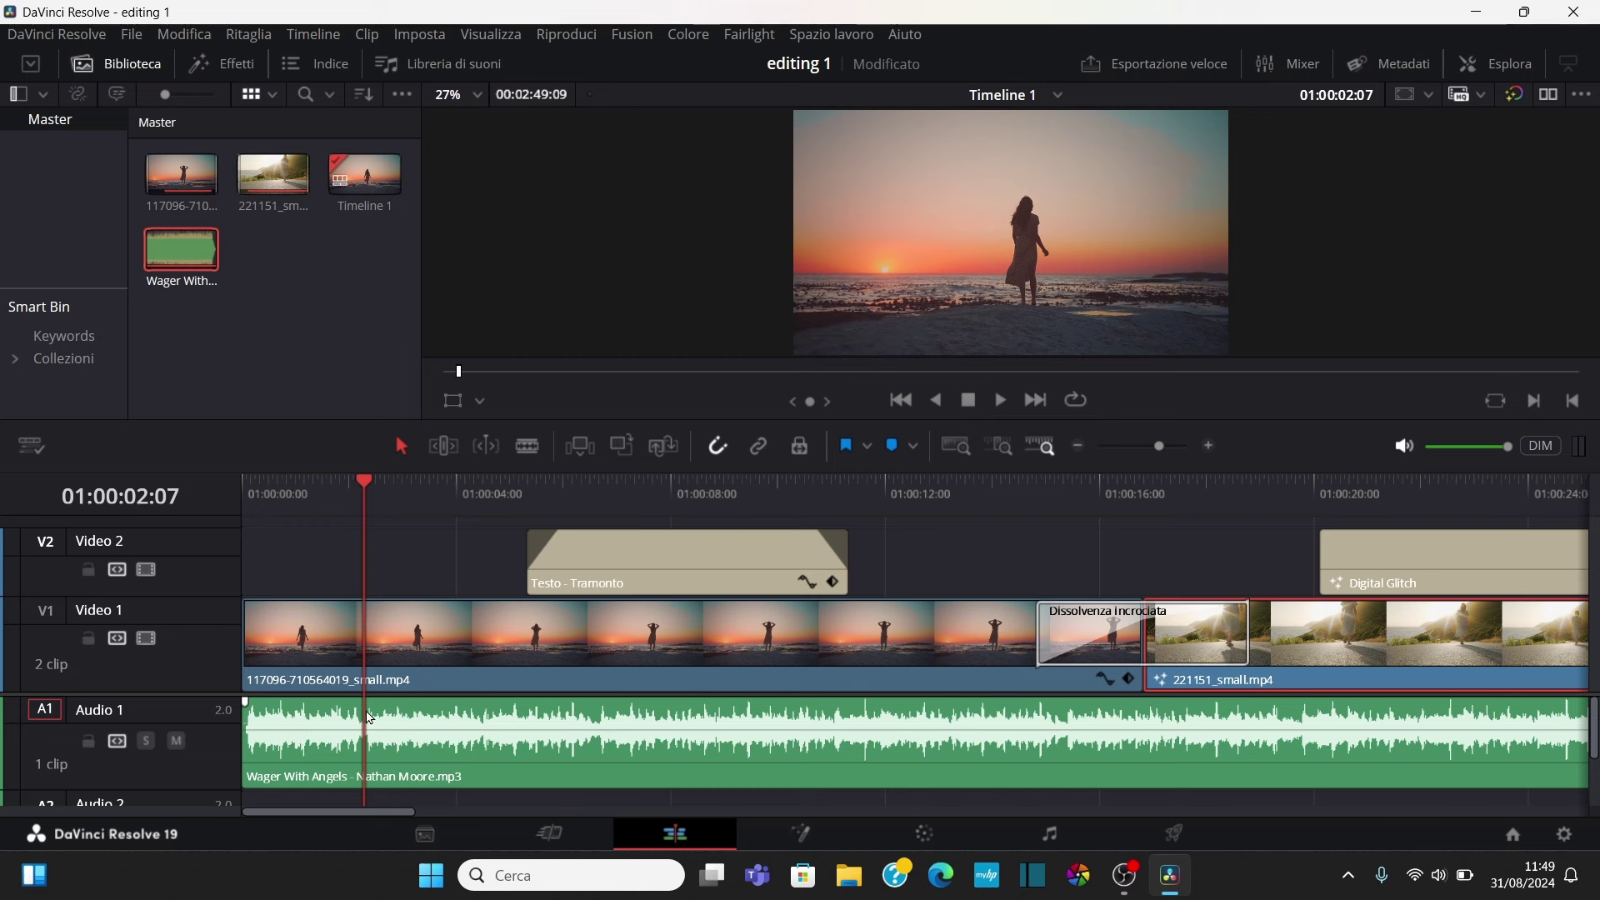
pyautogui.click(330, 775)
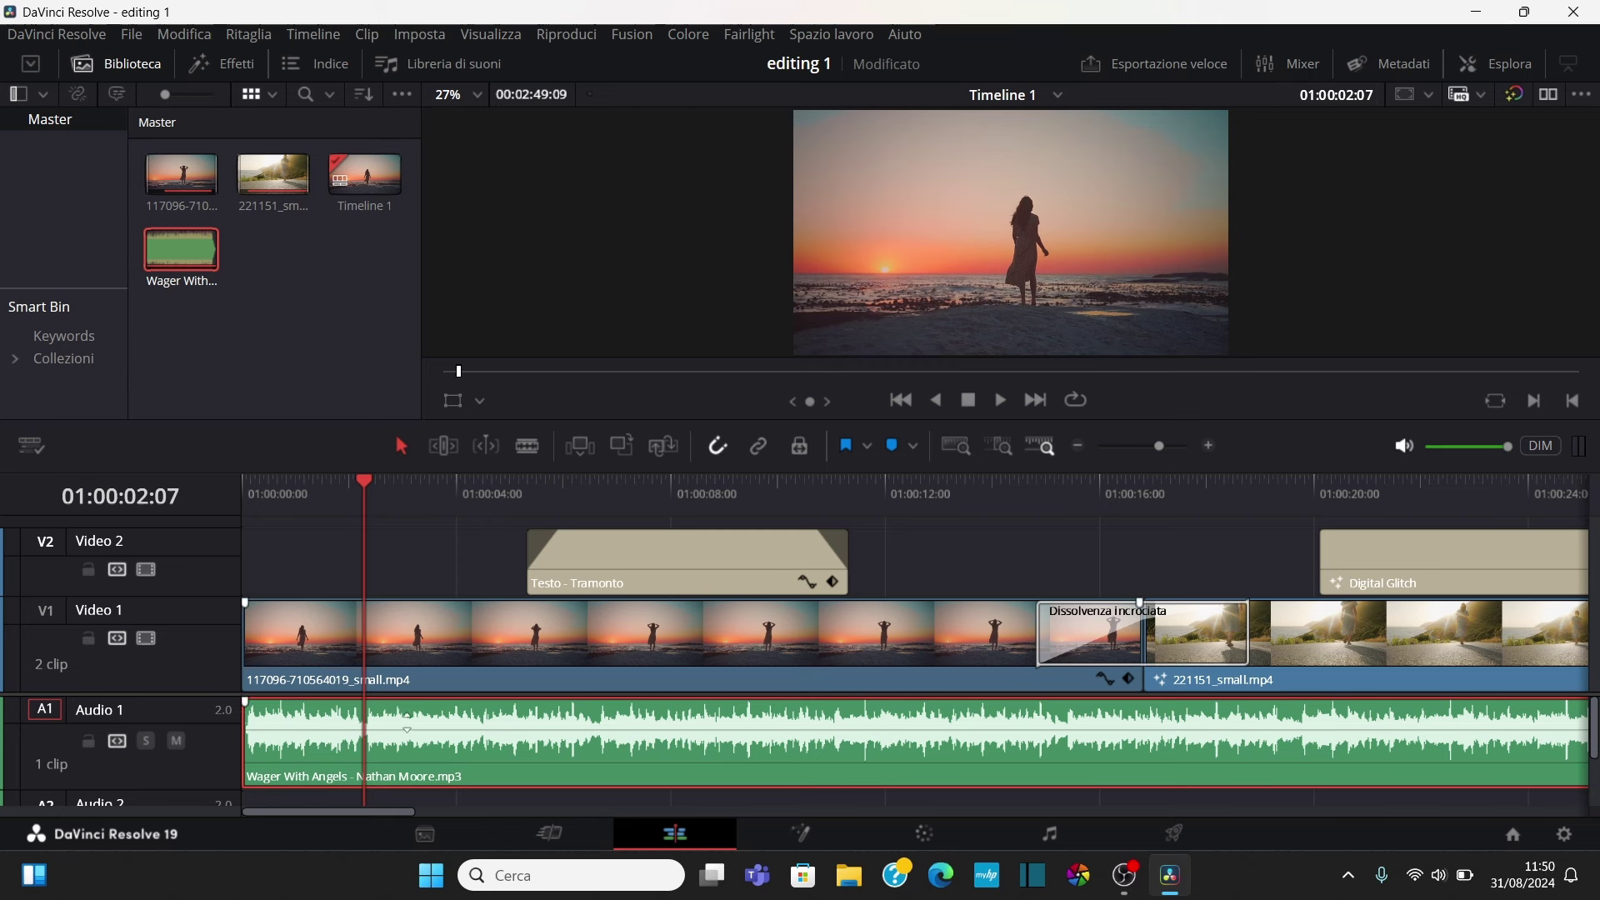
pyautogui.hotkey('ctrl', 'b')
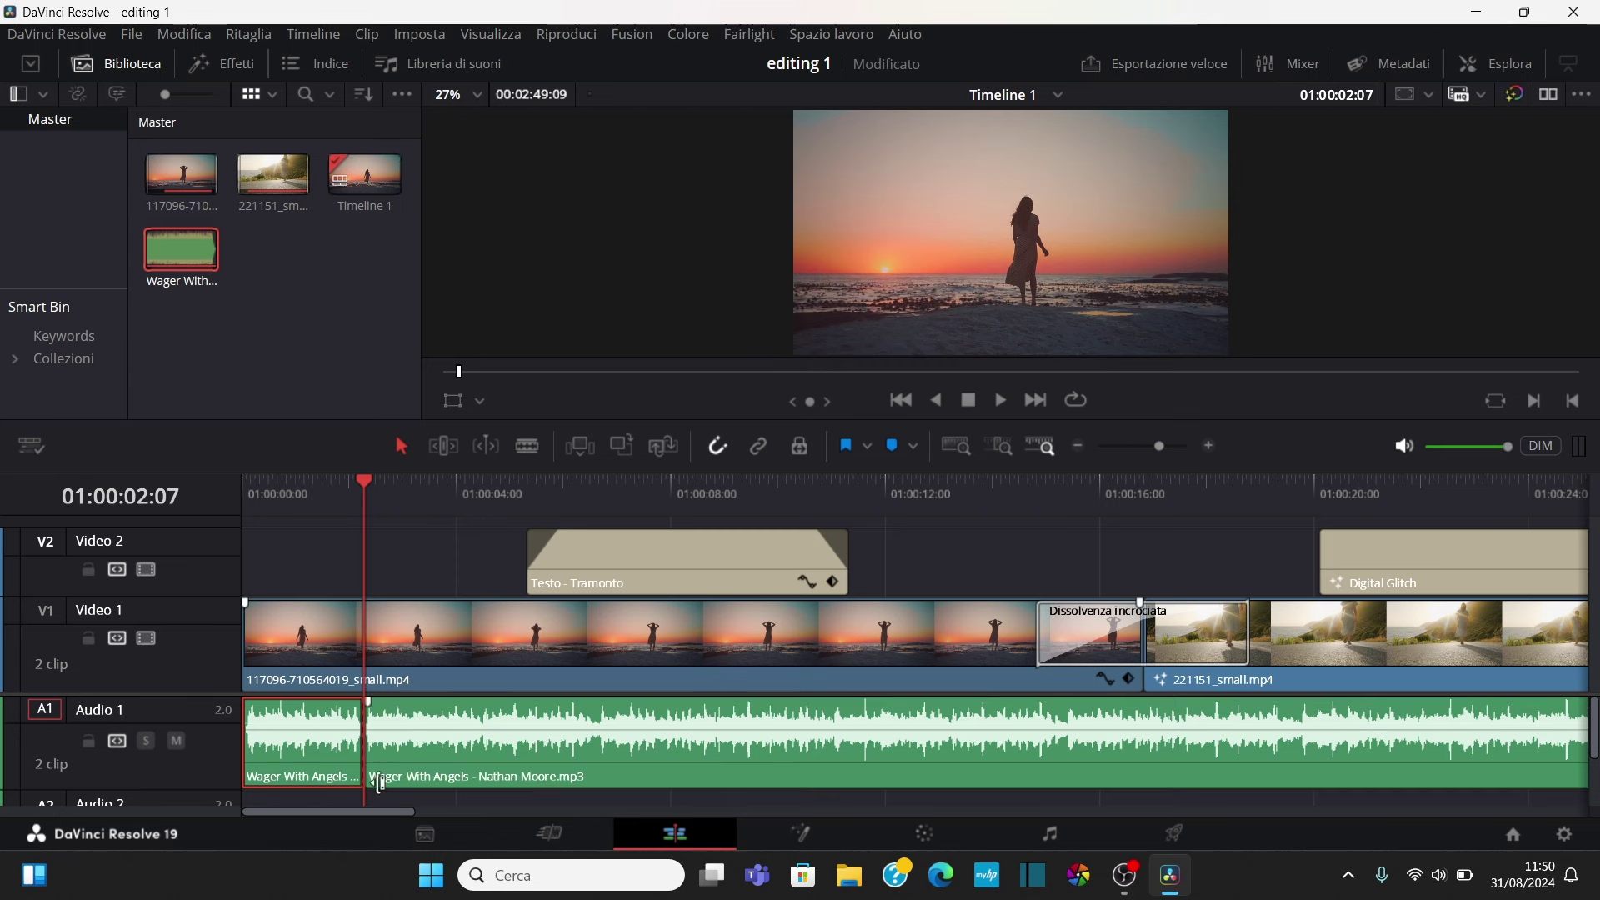
# Delete the short opening music piece and close the gap so the music starts at zero
pyautogui.click(379, 783)
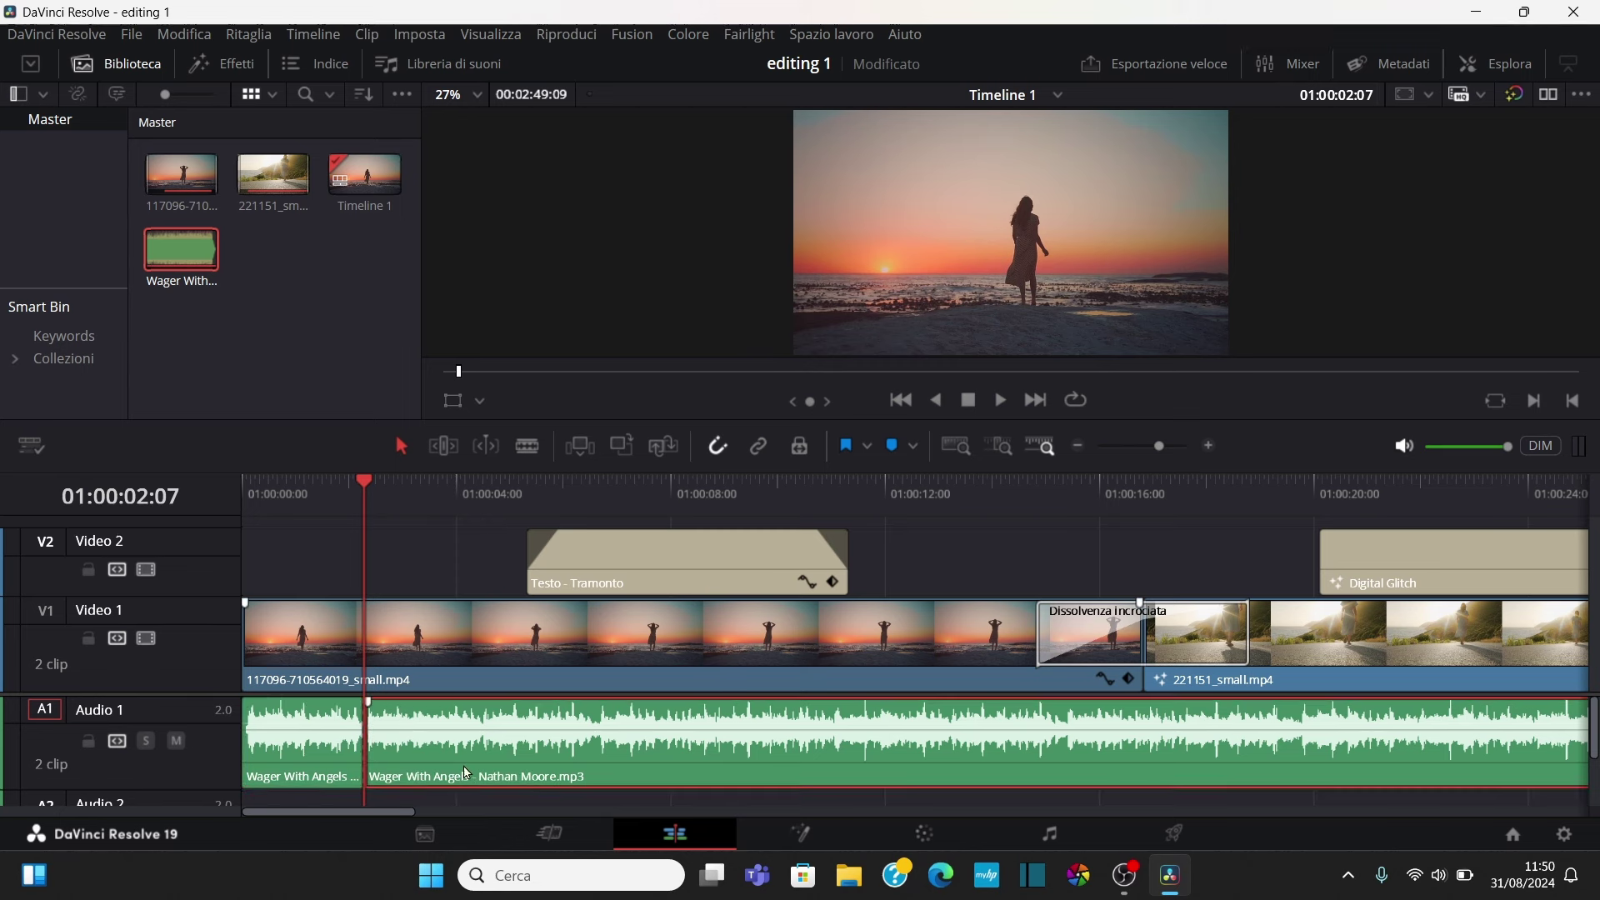
pyautogui.click(332, 748)
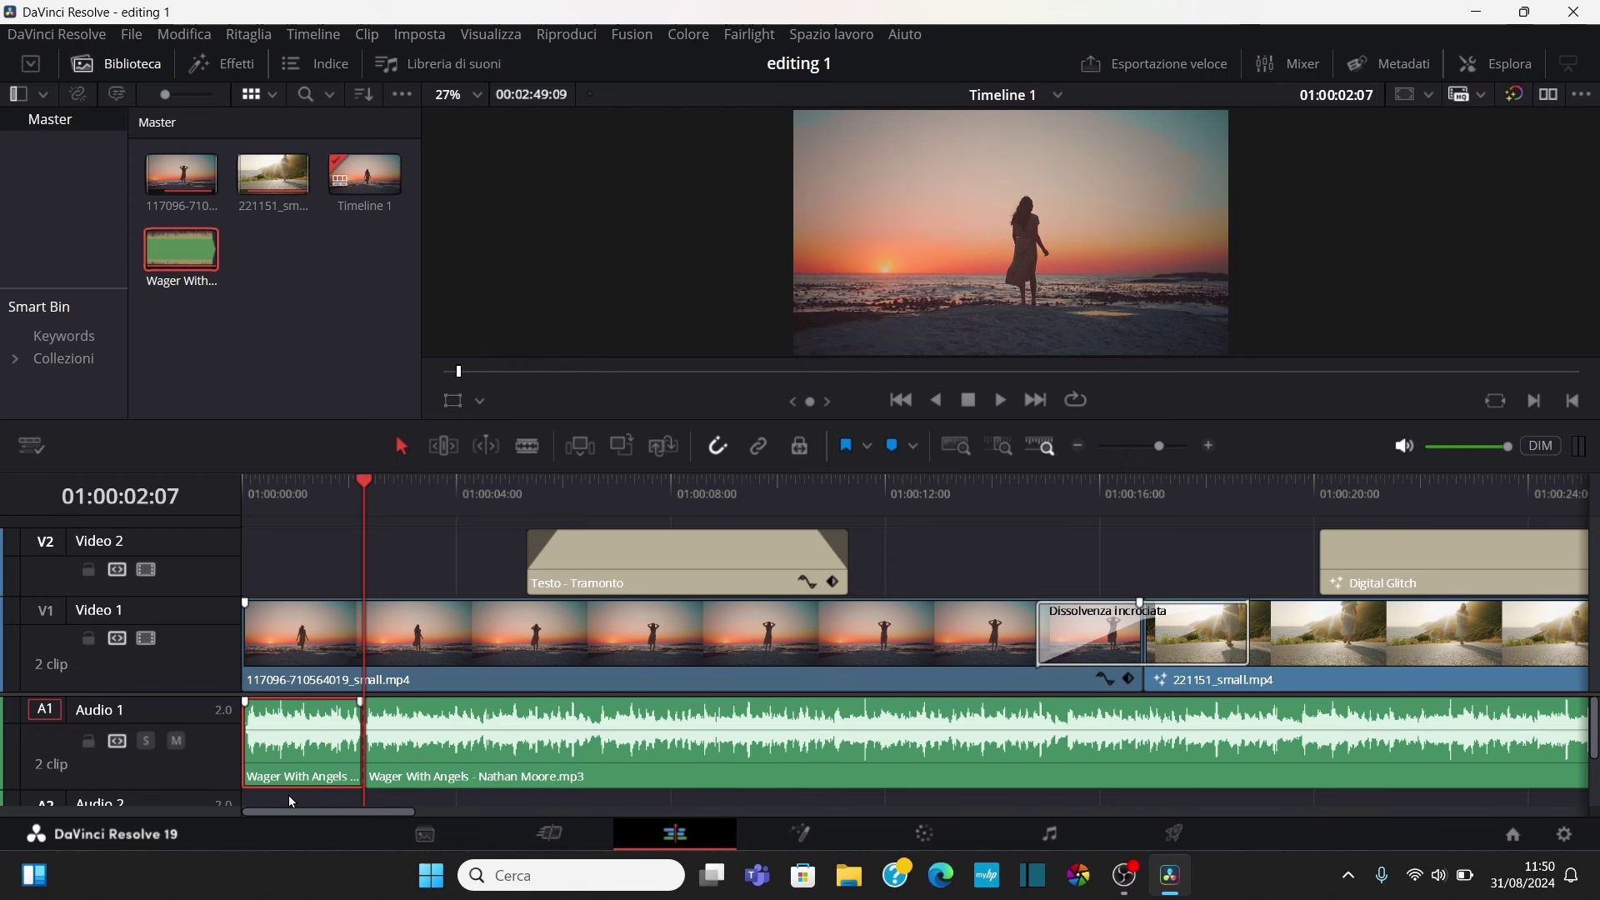
pyautogui.press('Delete')
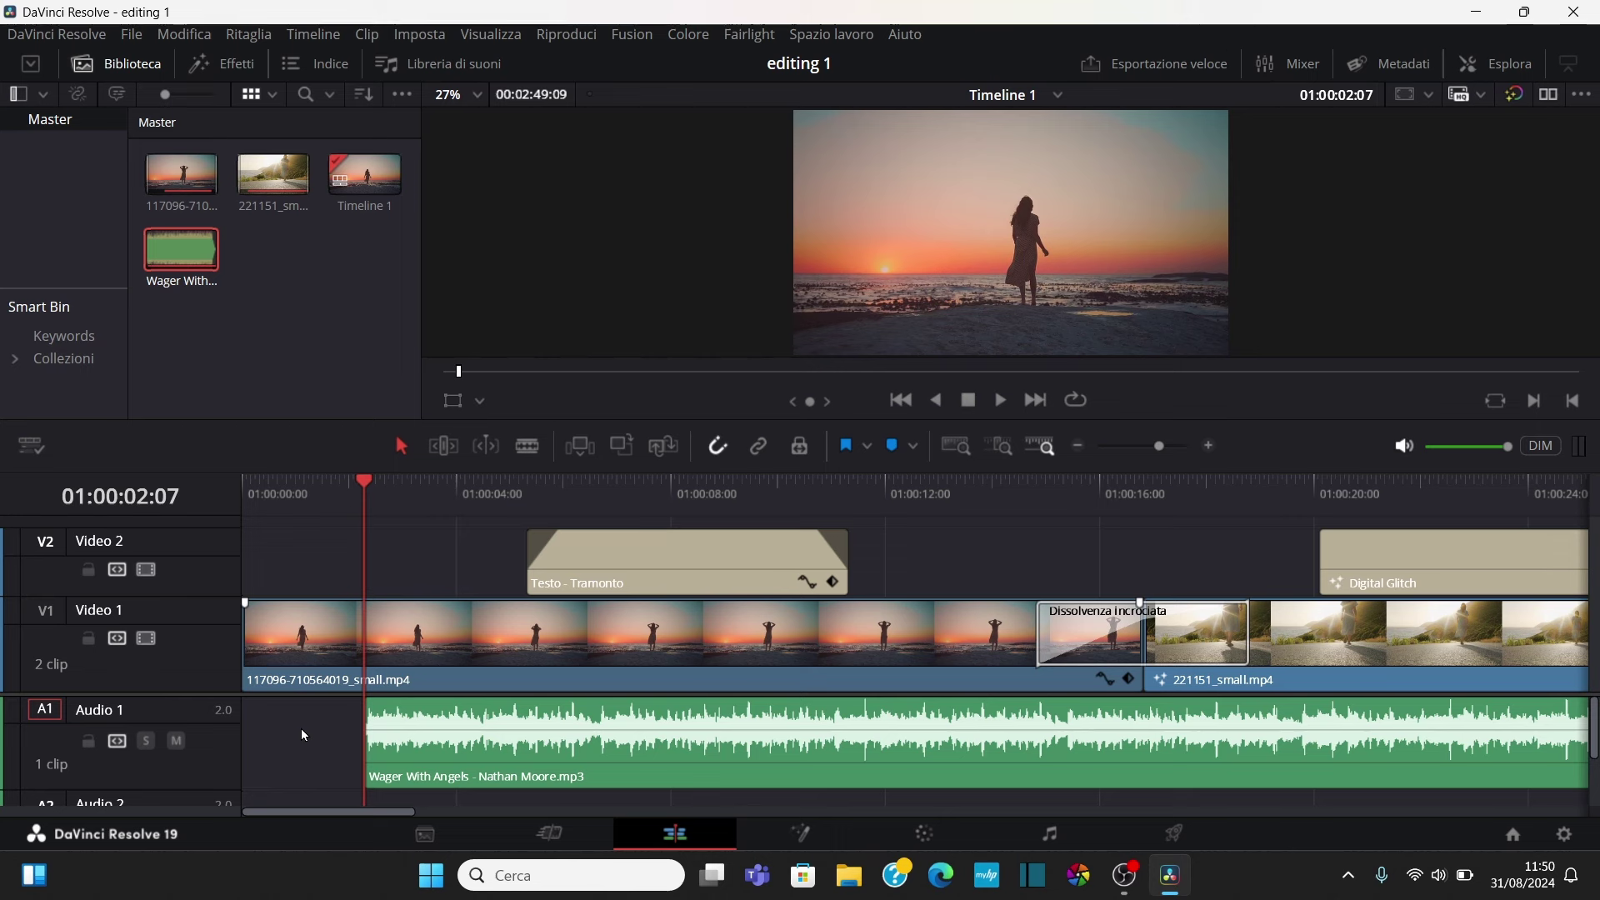
pyautogui.hotkey('ctrl', 'z')
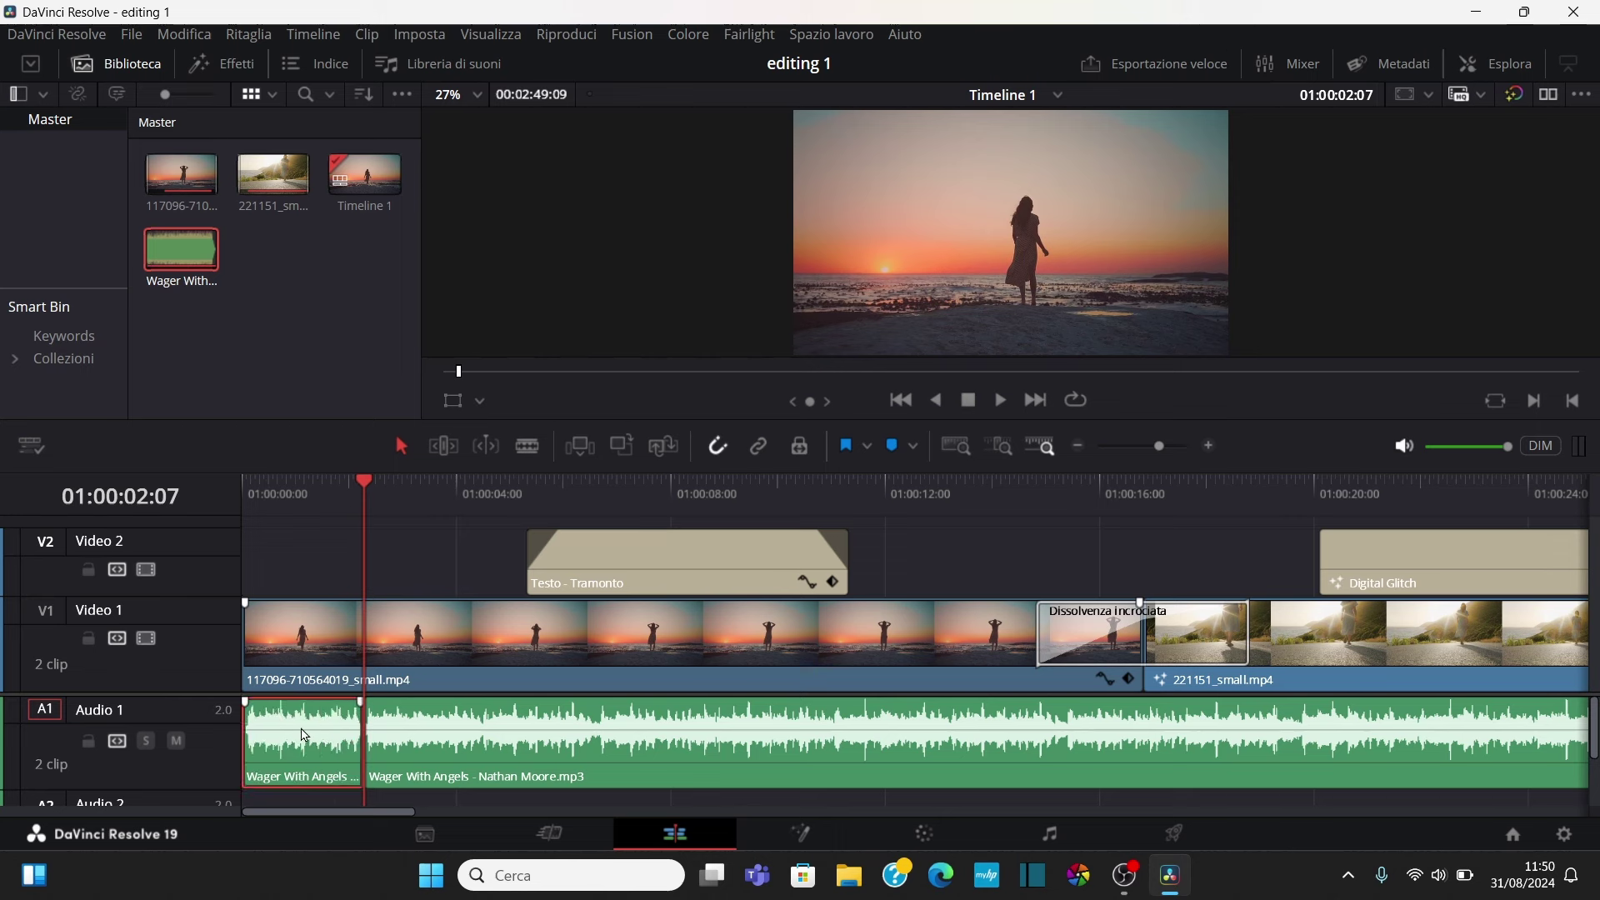
pyautogui.hotkey('shift', 'BackSpace')
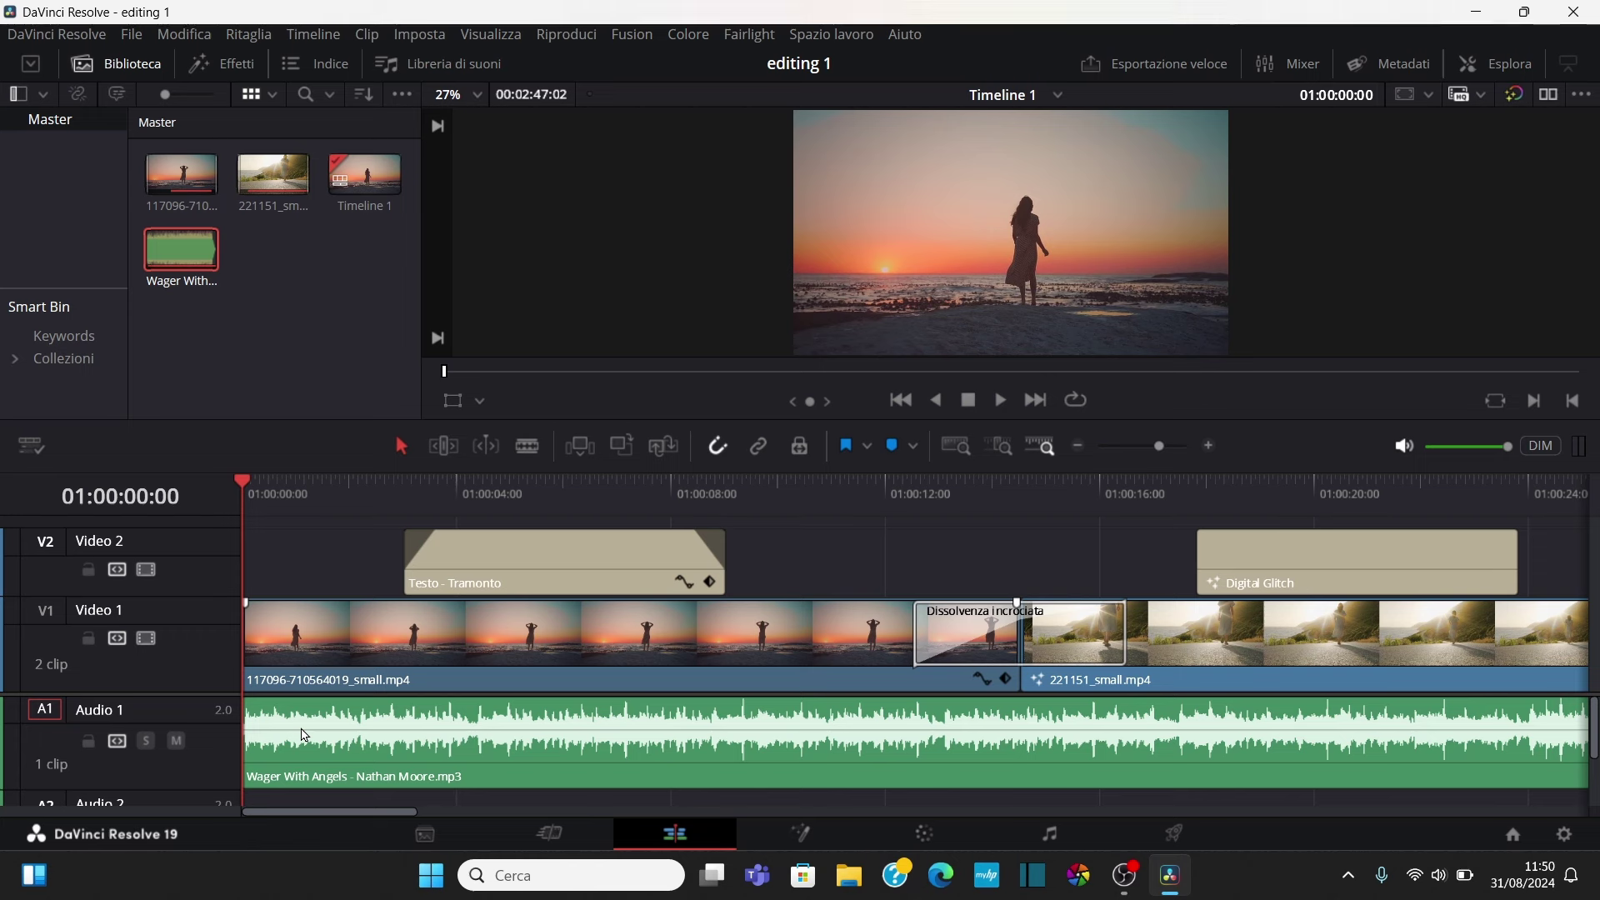
pyautogui.hotkey('ctrl', 'z')
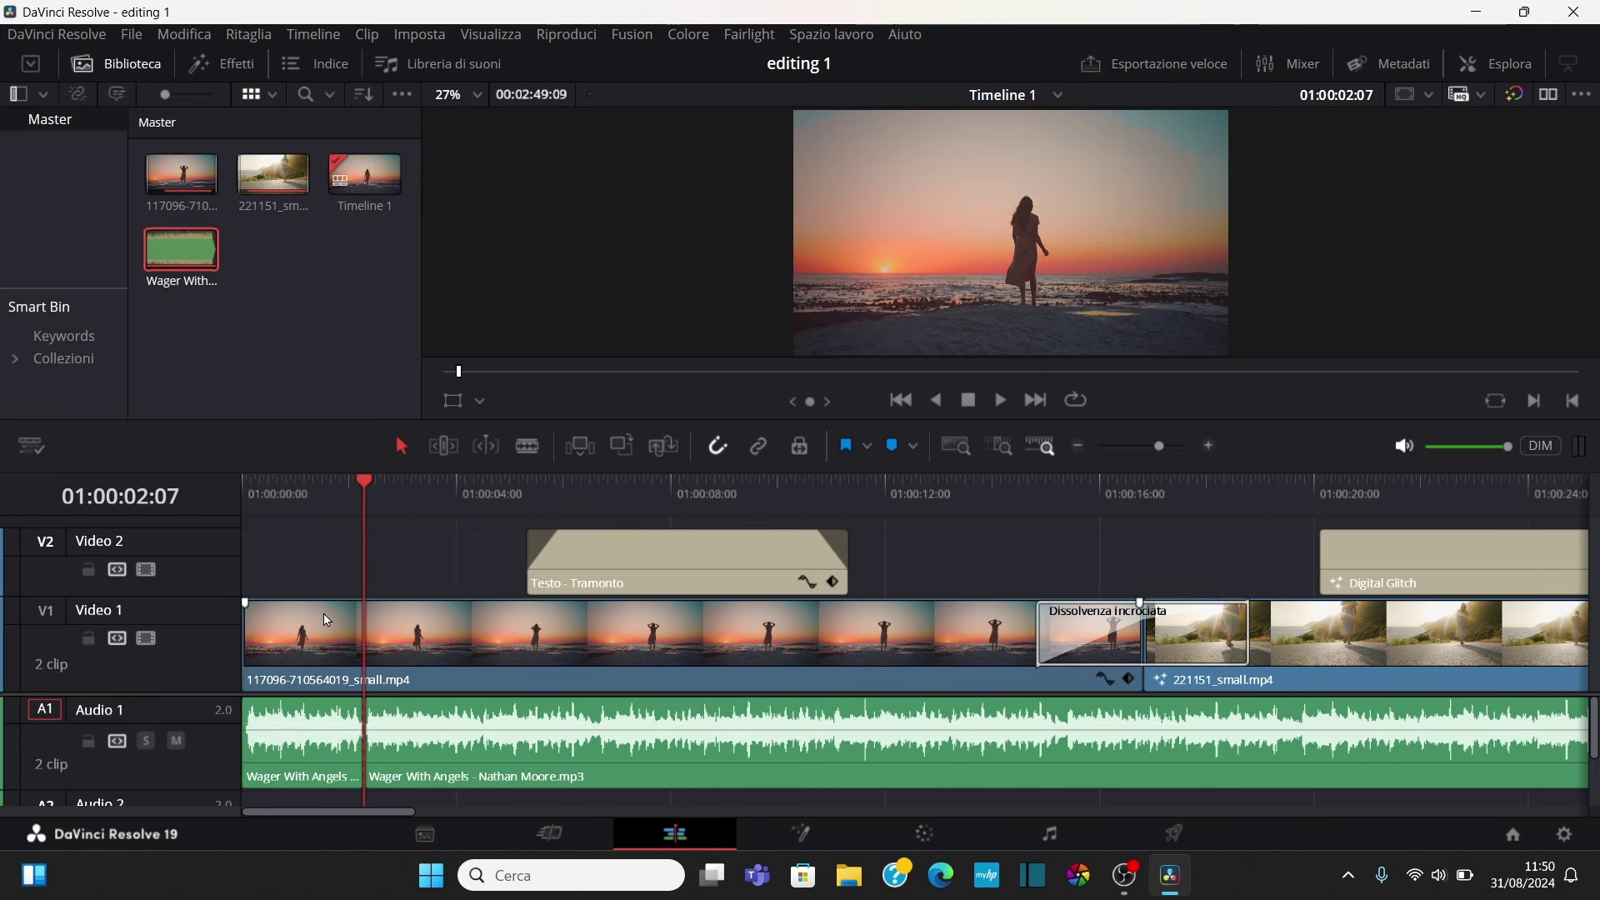
pyautogui.click(314, 728)
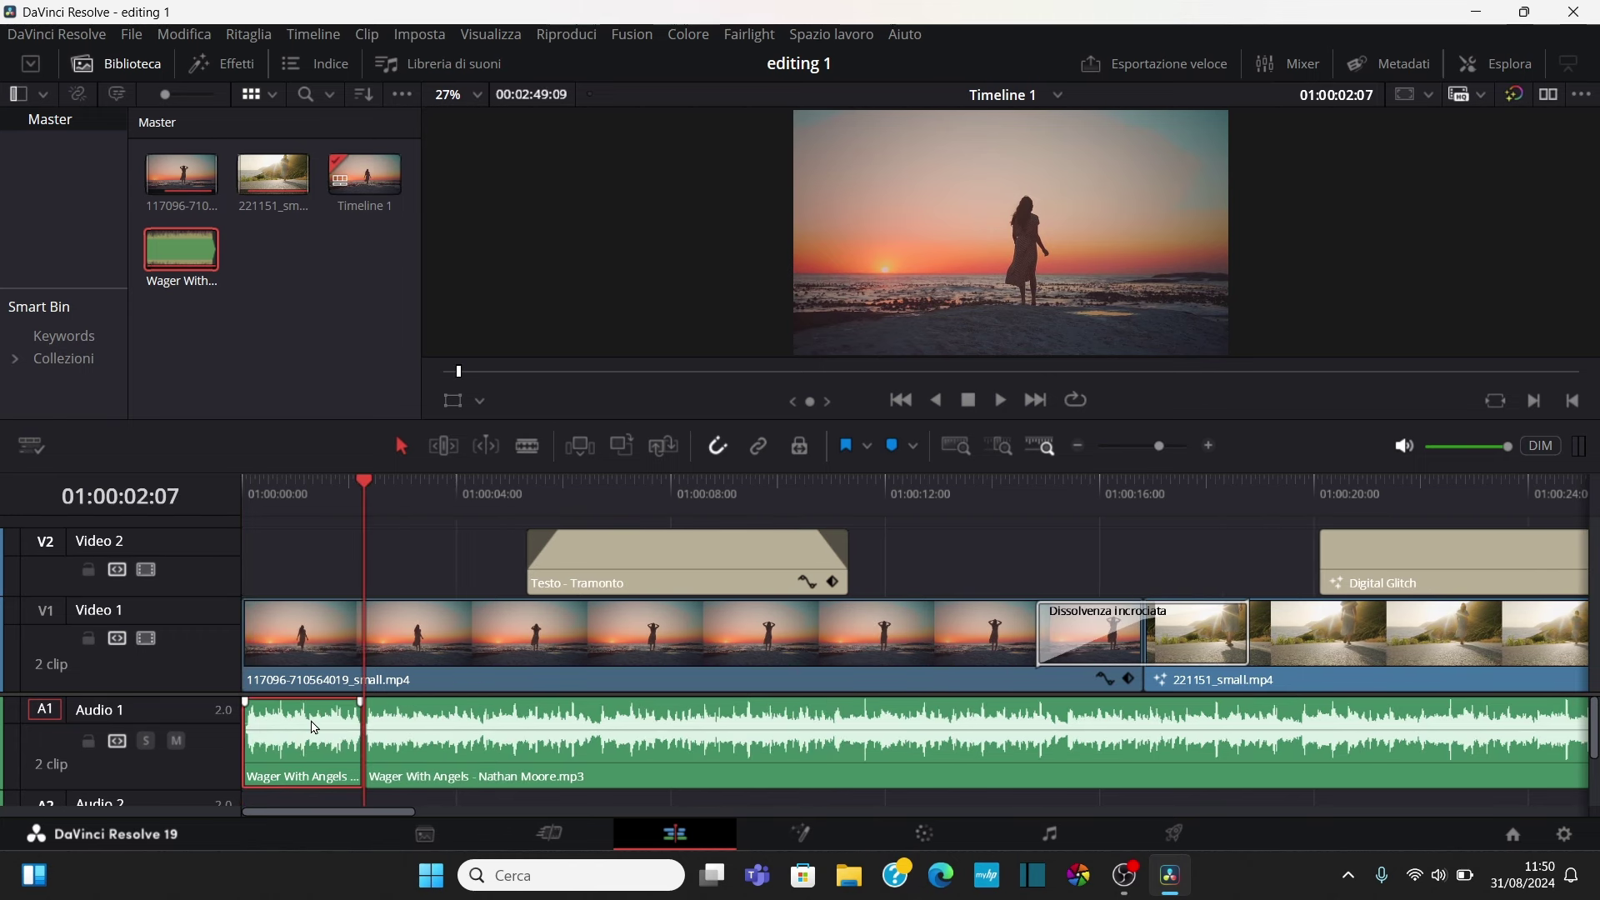
pyautogui.press('BackSpace')
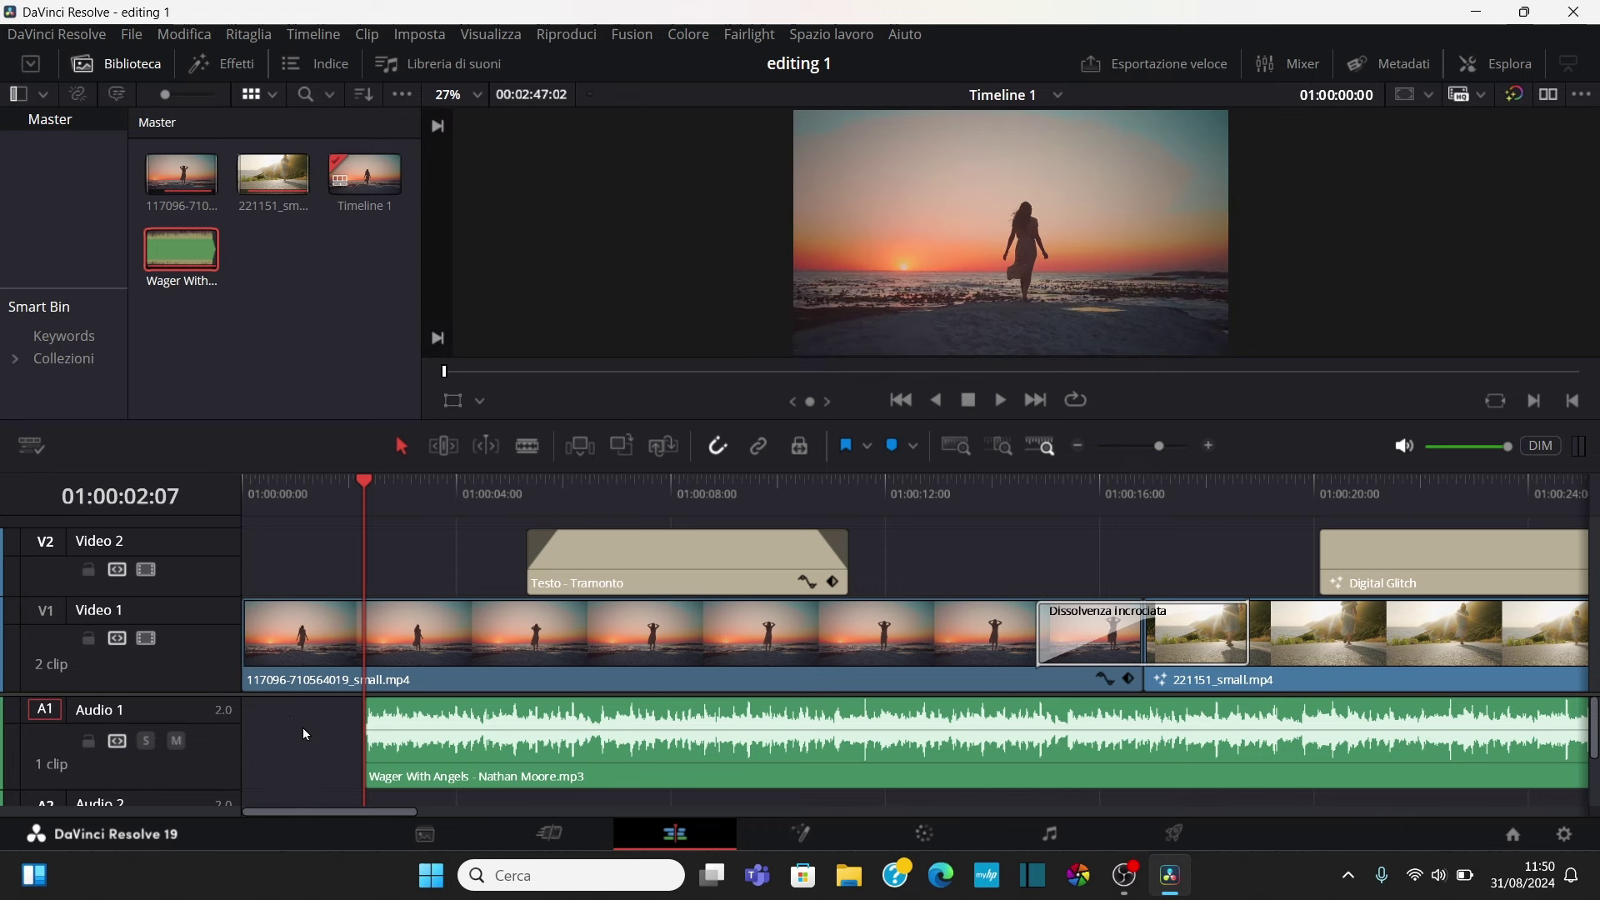
pyautogui.click(303, 727)
pyautogui.press('BackSpace')
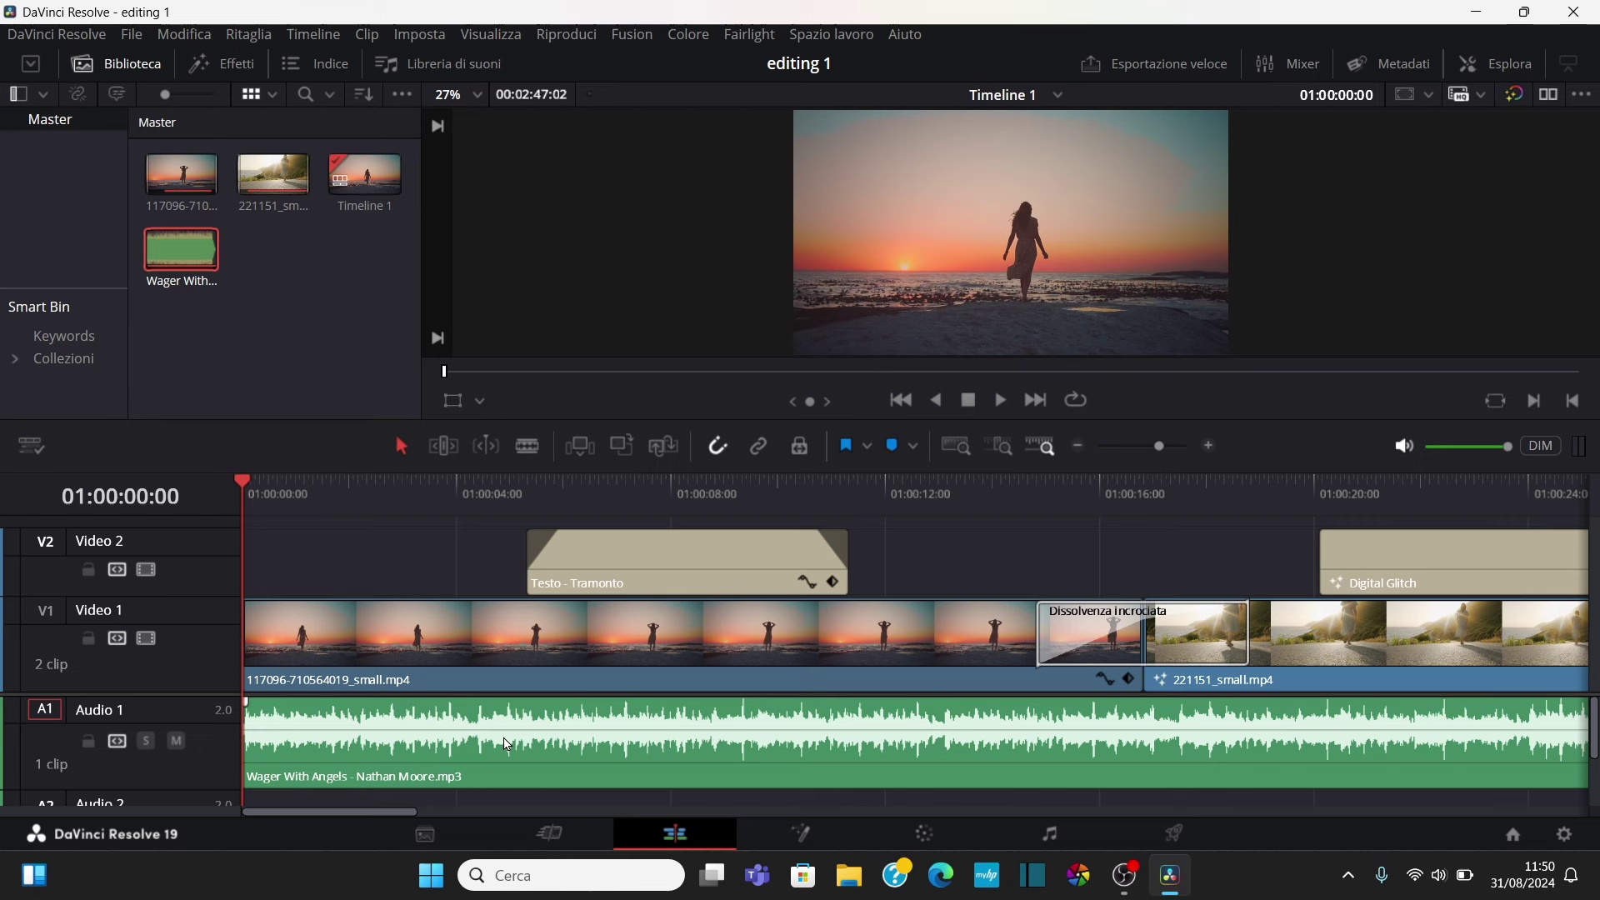
# Add a fade-in to the start of the music and preview the opening
pyautogui.moveTo(247, 703); pyautogui.dragTo(291, 703)
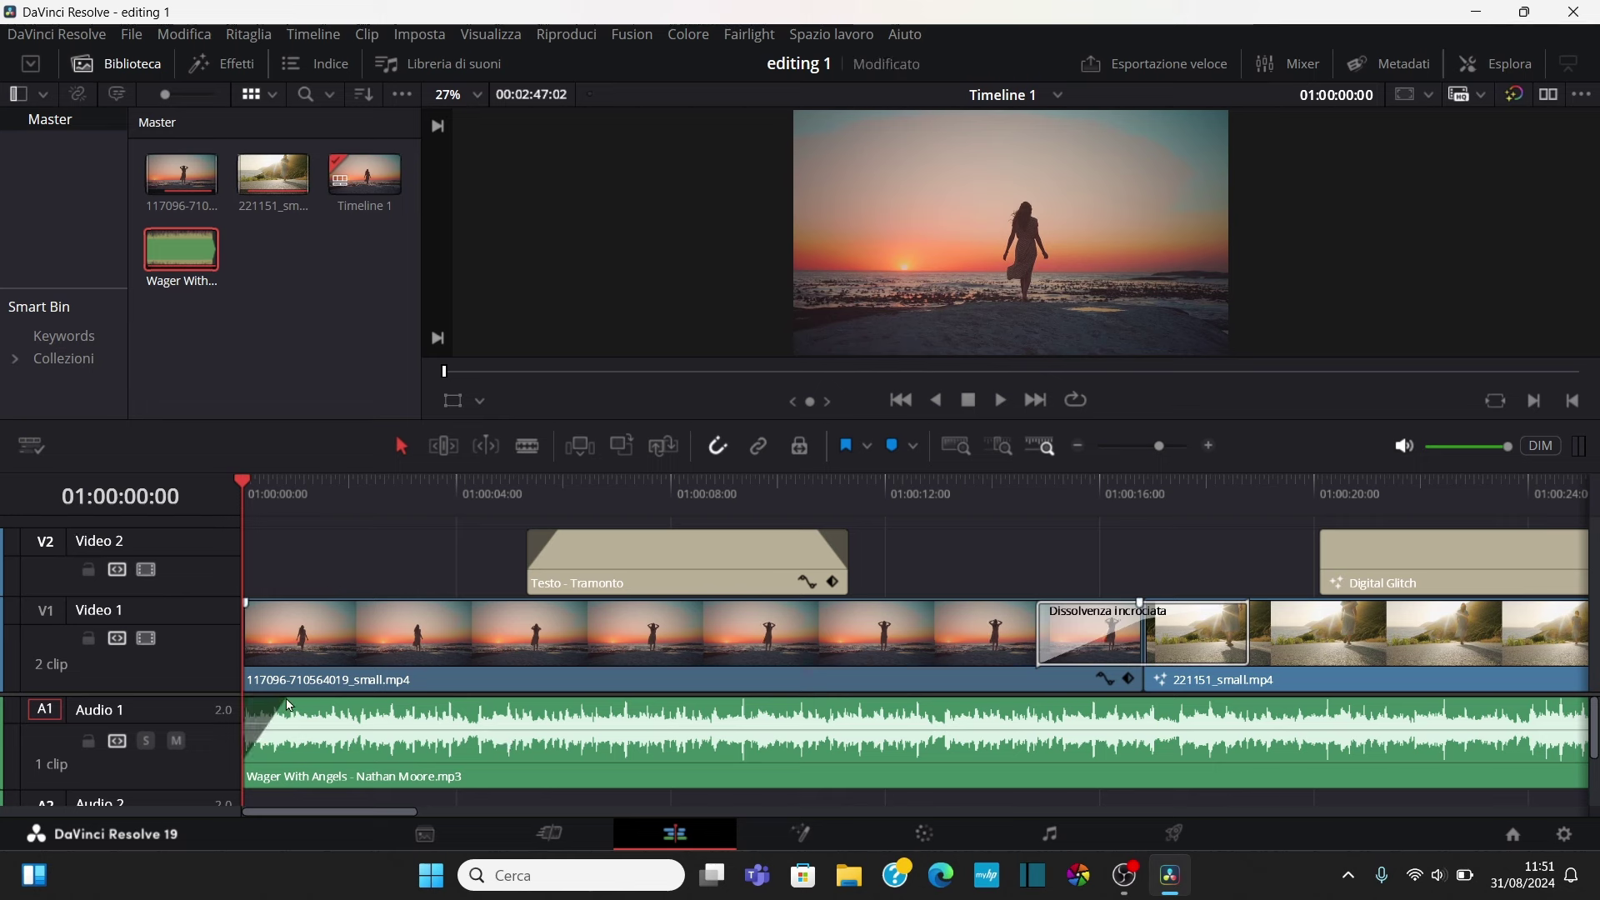
pyautogui.click(999, 401)
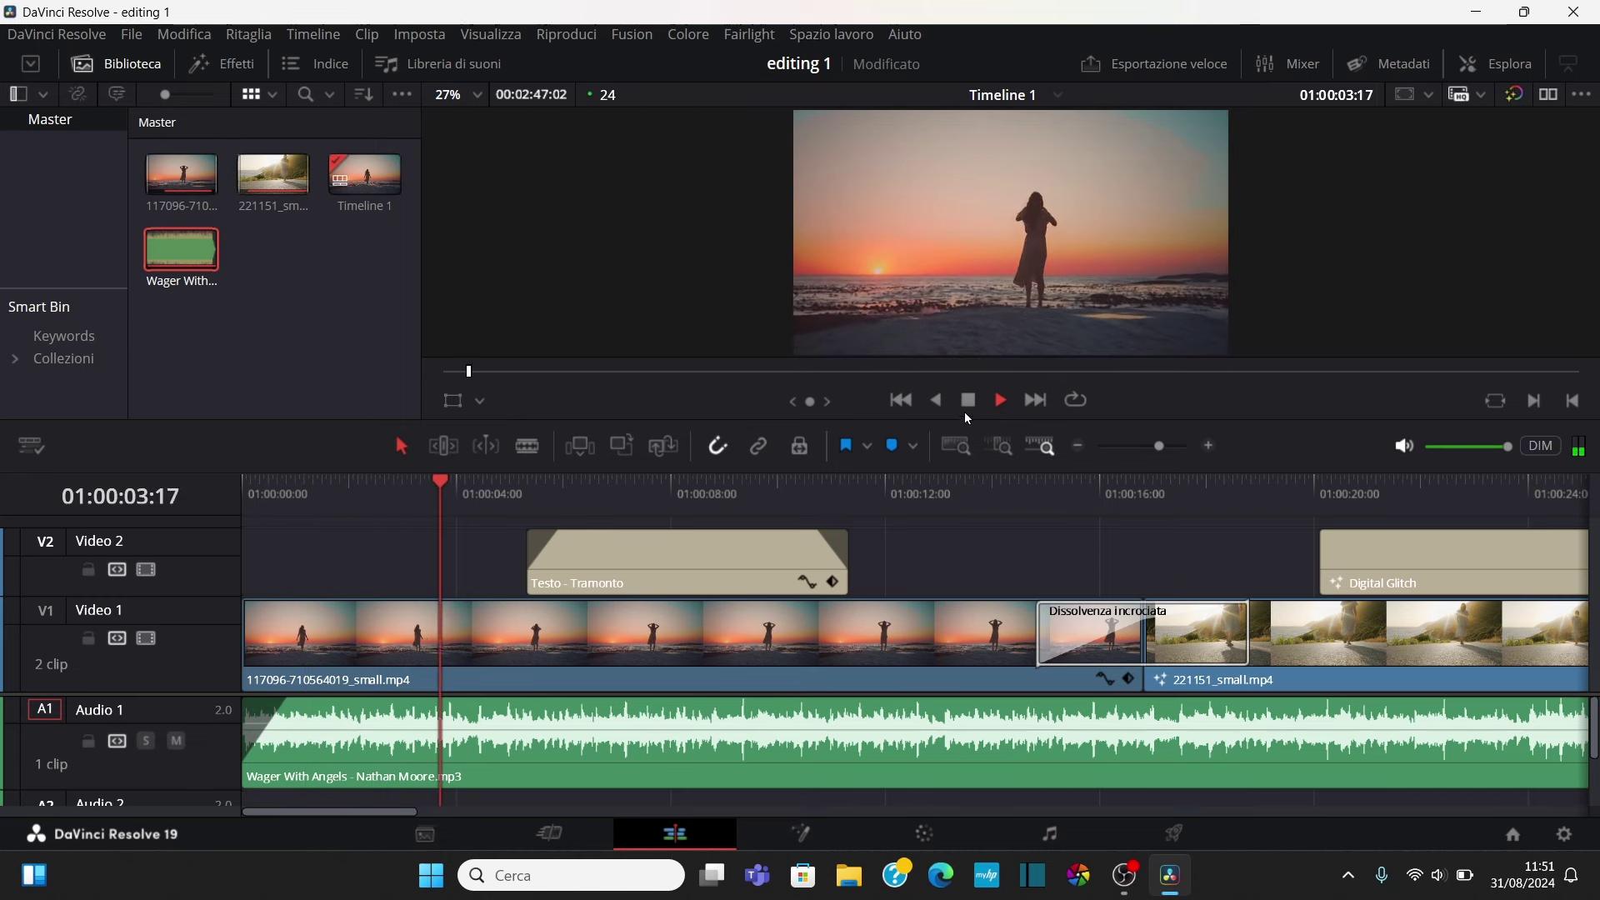
pyautogui.press('space')
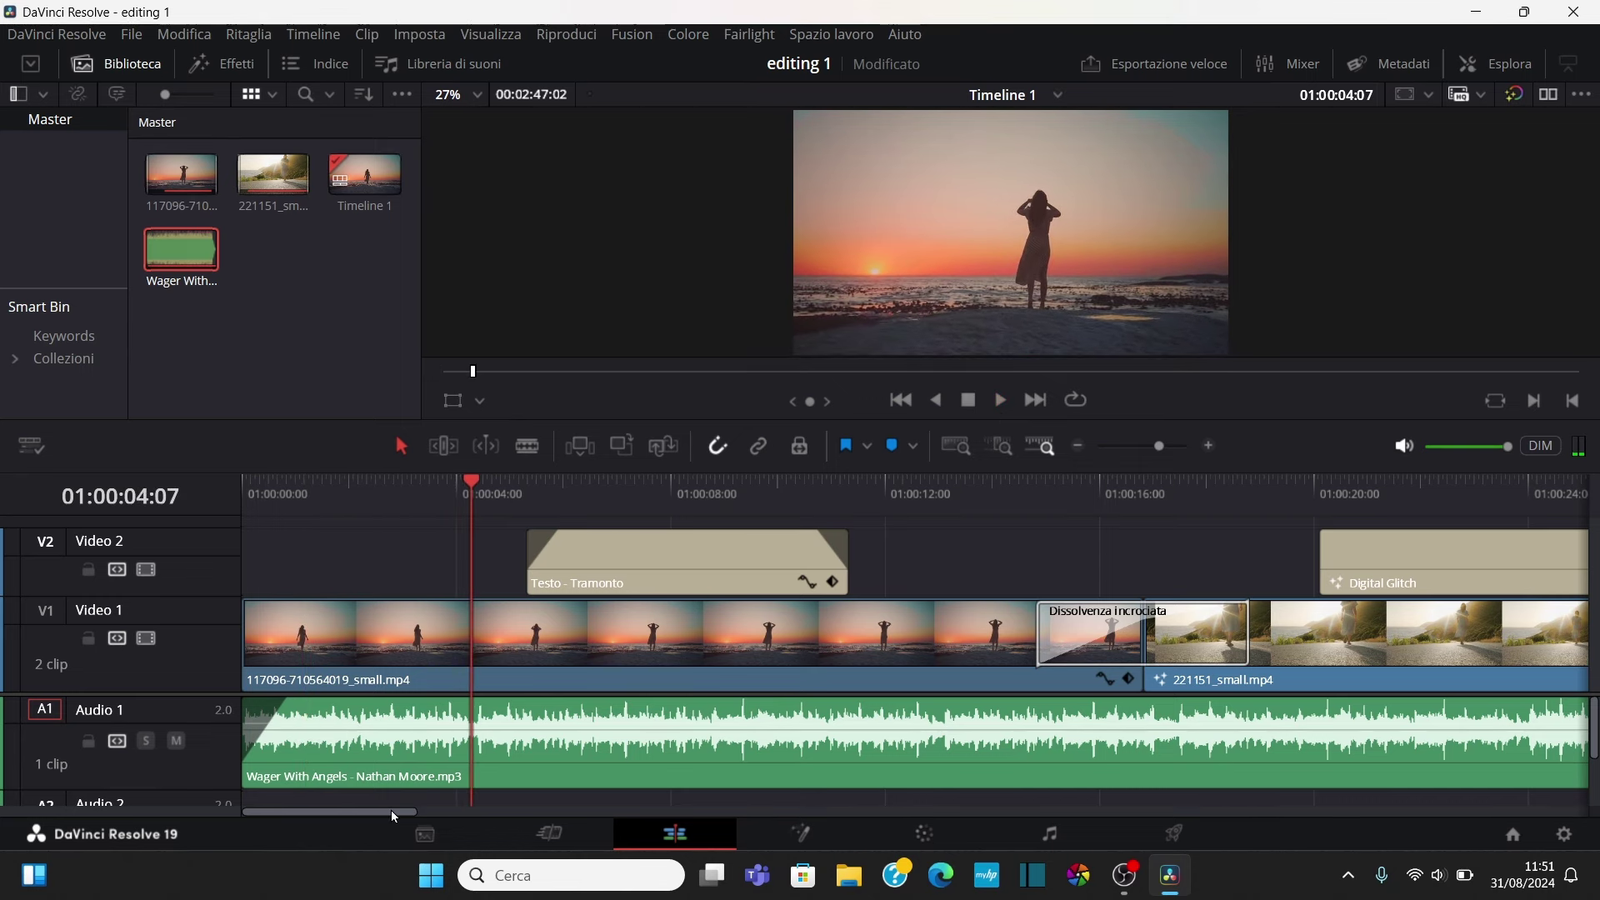
# Cut the music where the video ends, delete the excess beyond it, and save
pyautogui.click(963, 445)
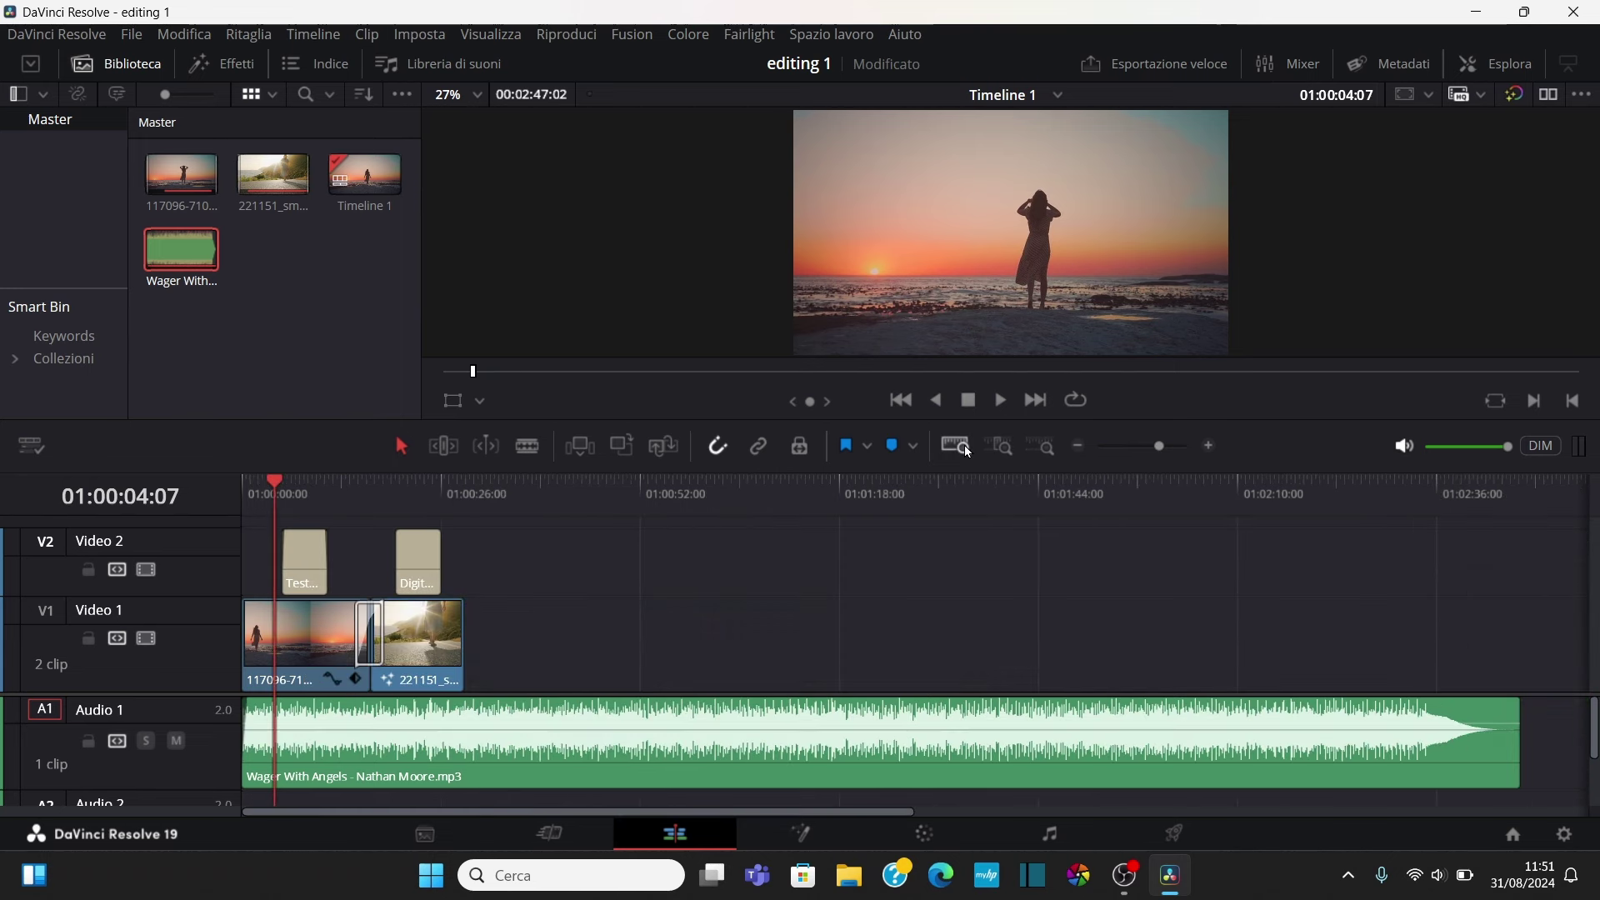
pyautogui.click(653, 494)
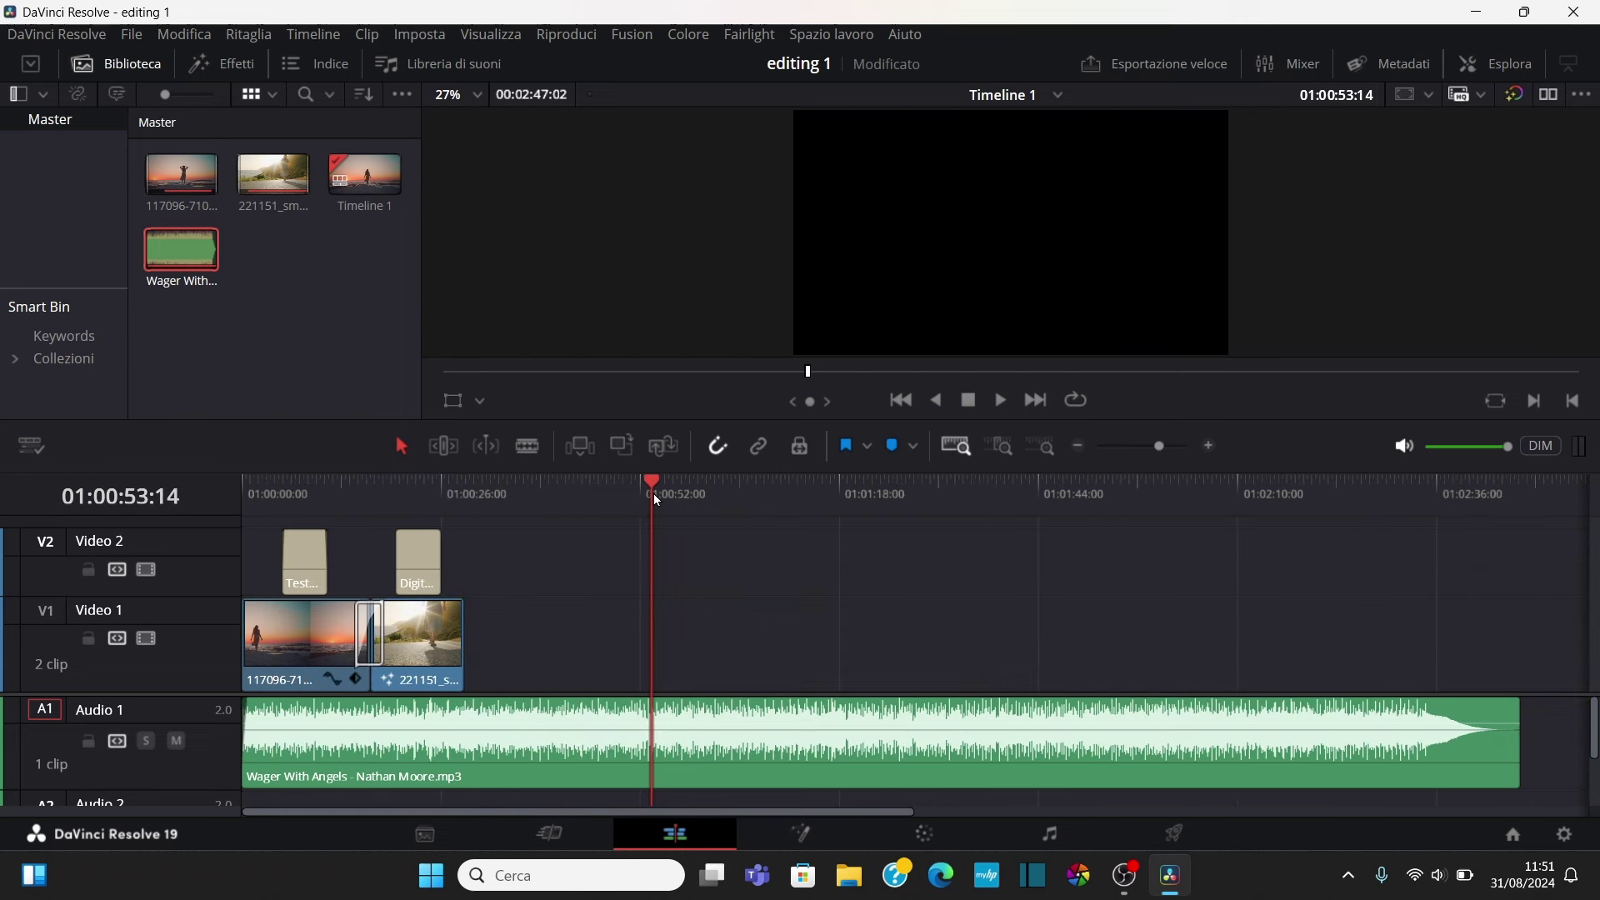
pyautogui.click(902, 398)
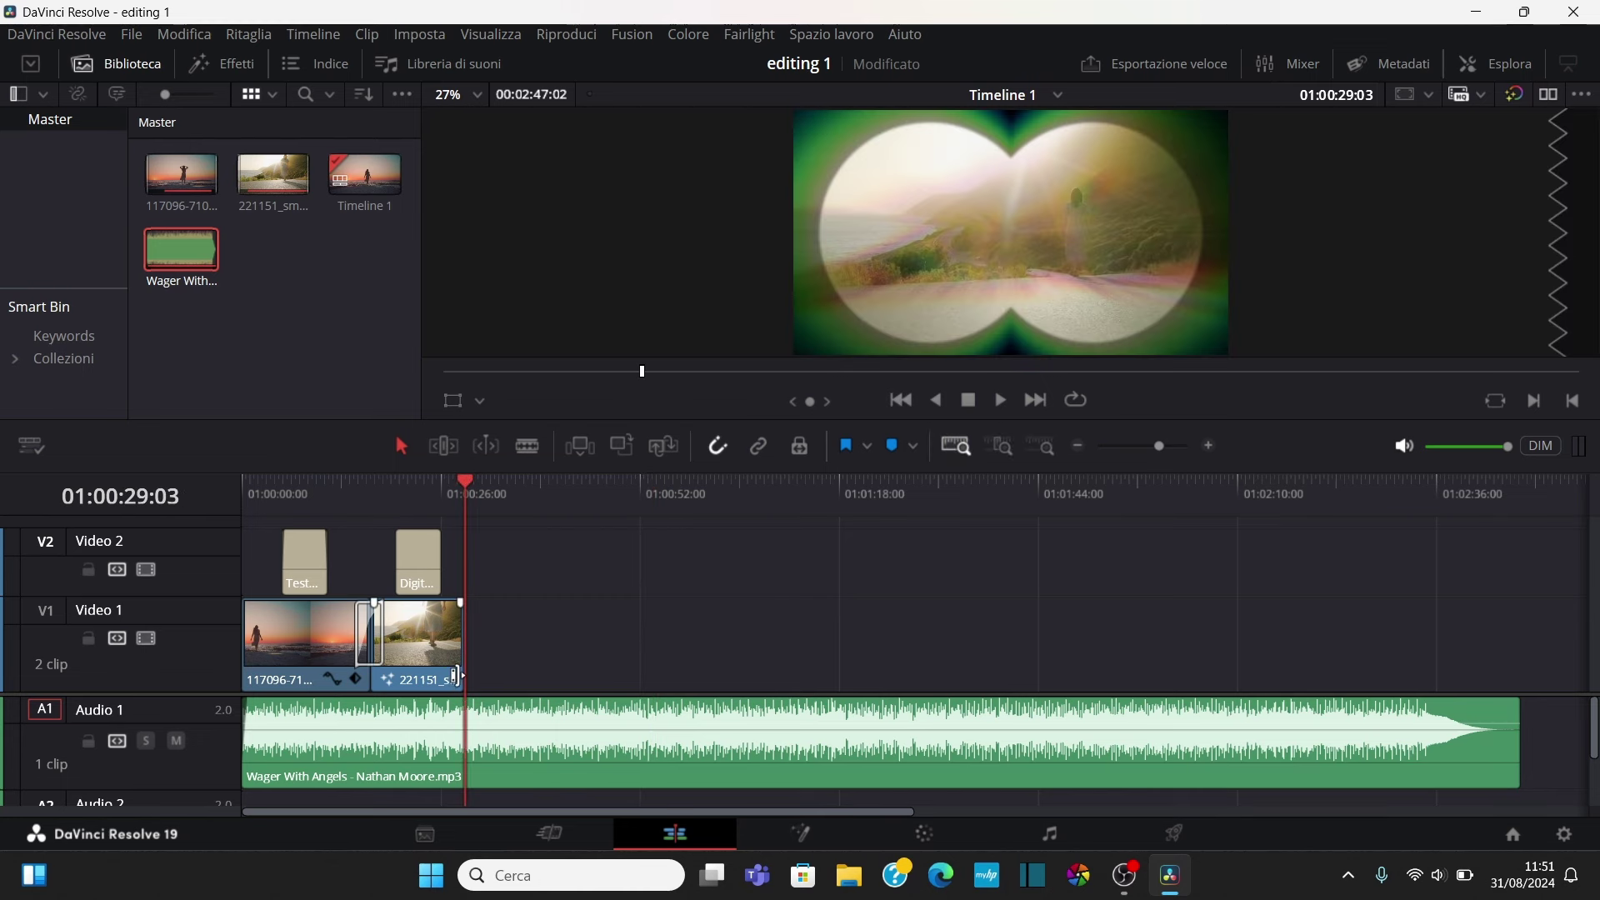
pyautogui.click(525, 737)
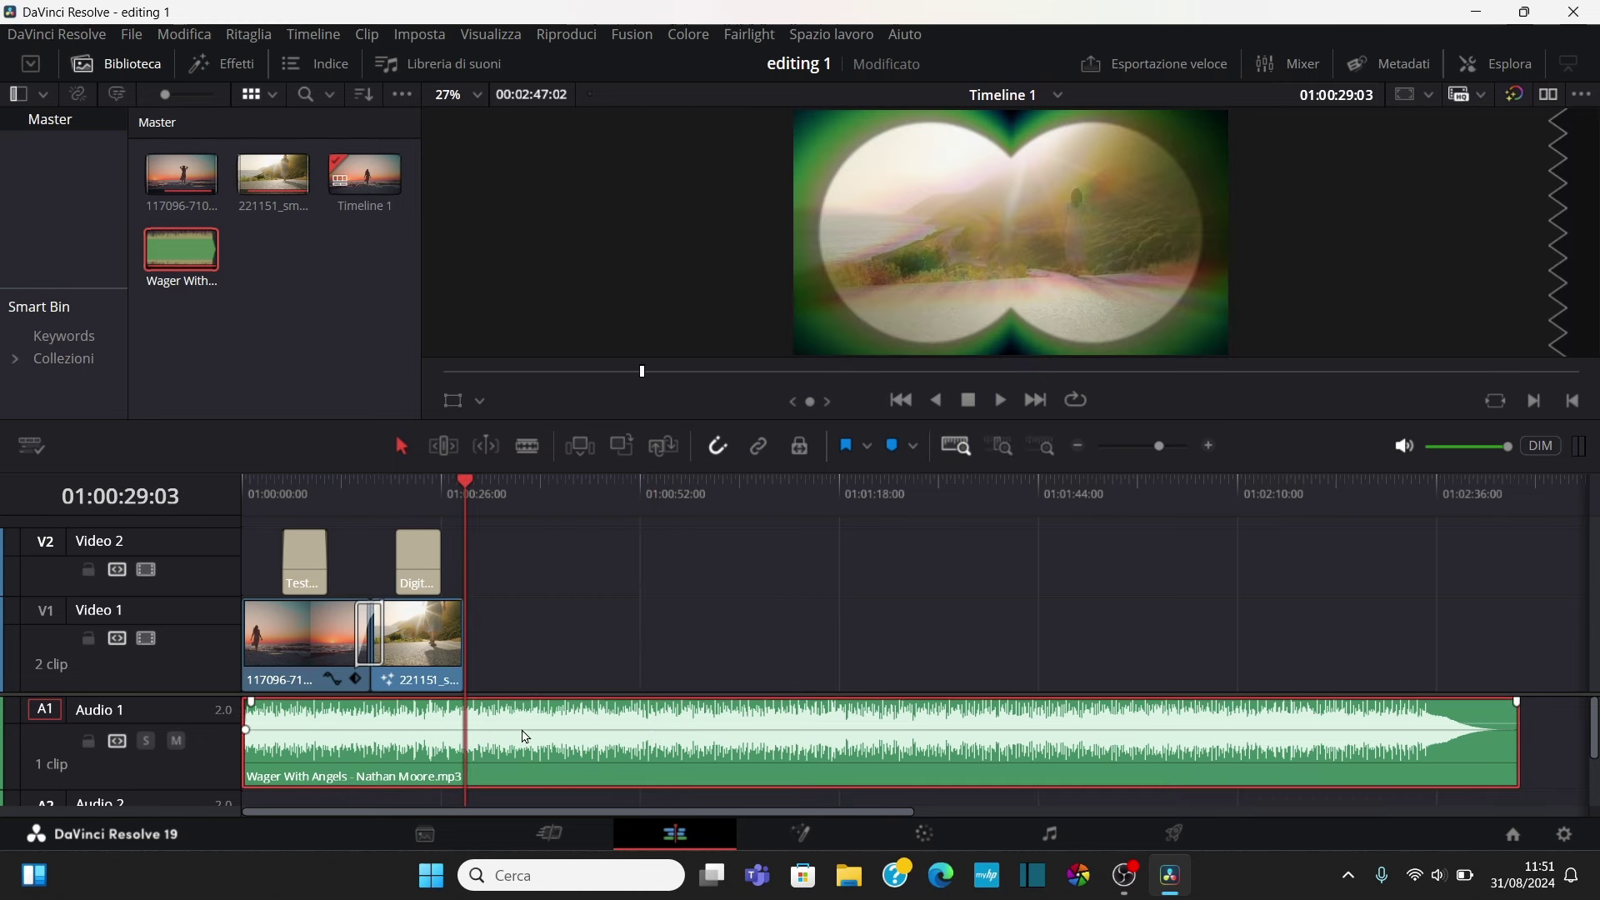
pyautogui.hotkey('ctrl', 'b')
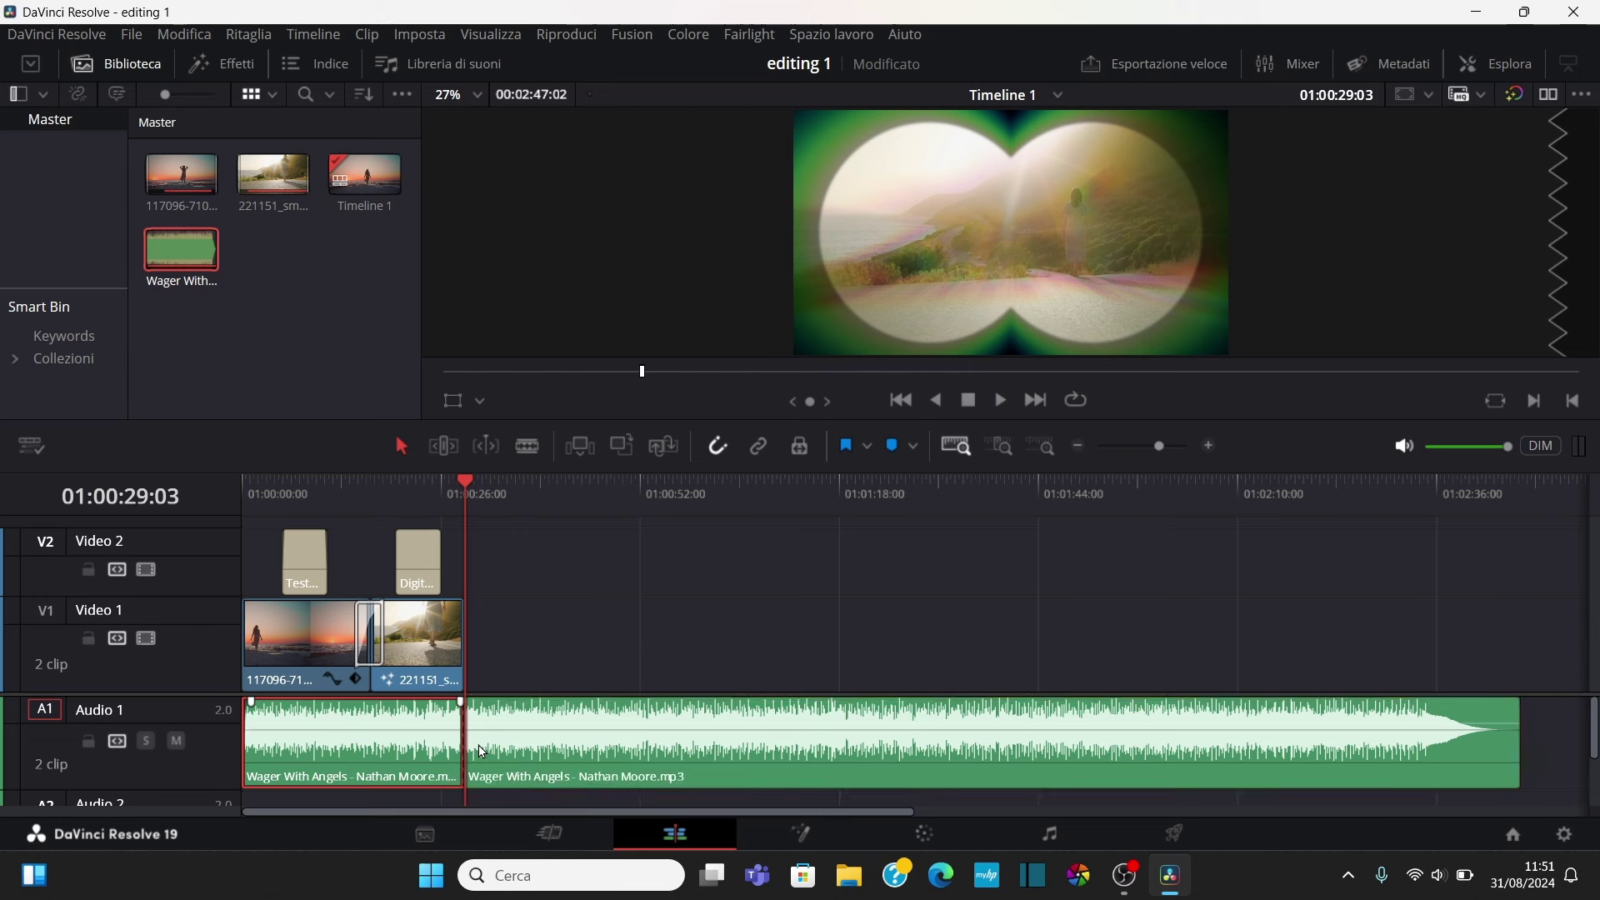
pyautogui.click(568, 746)
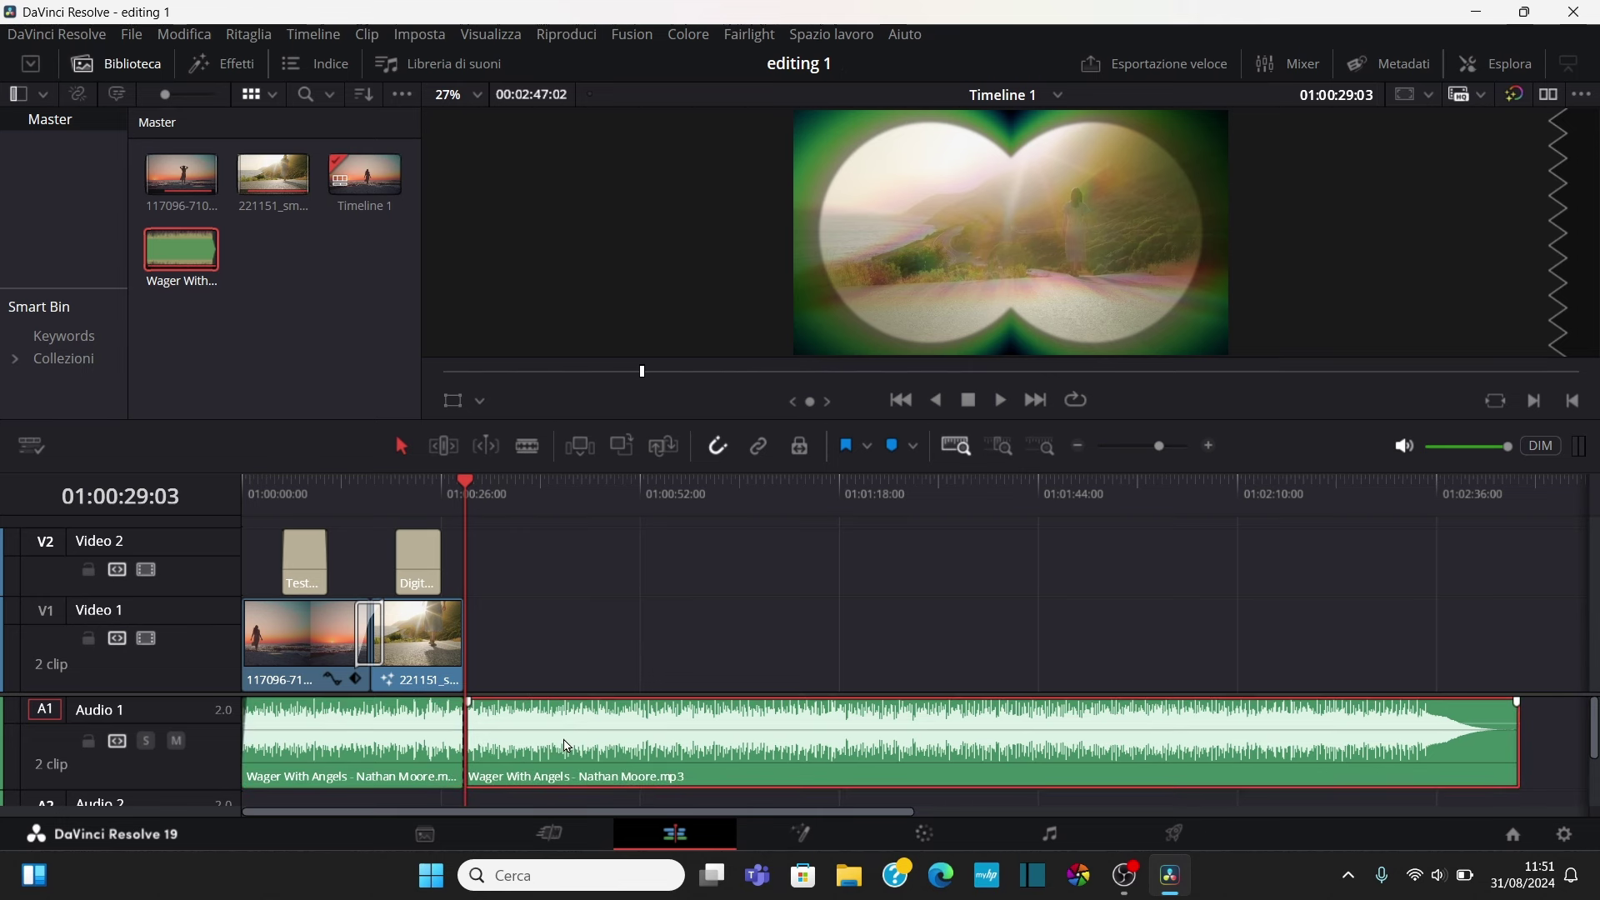
pyautogui.press('Delete')
pyautogui.hotkey('shift', 'z')
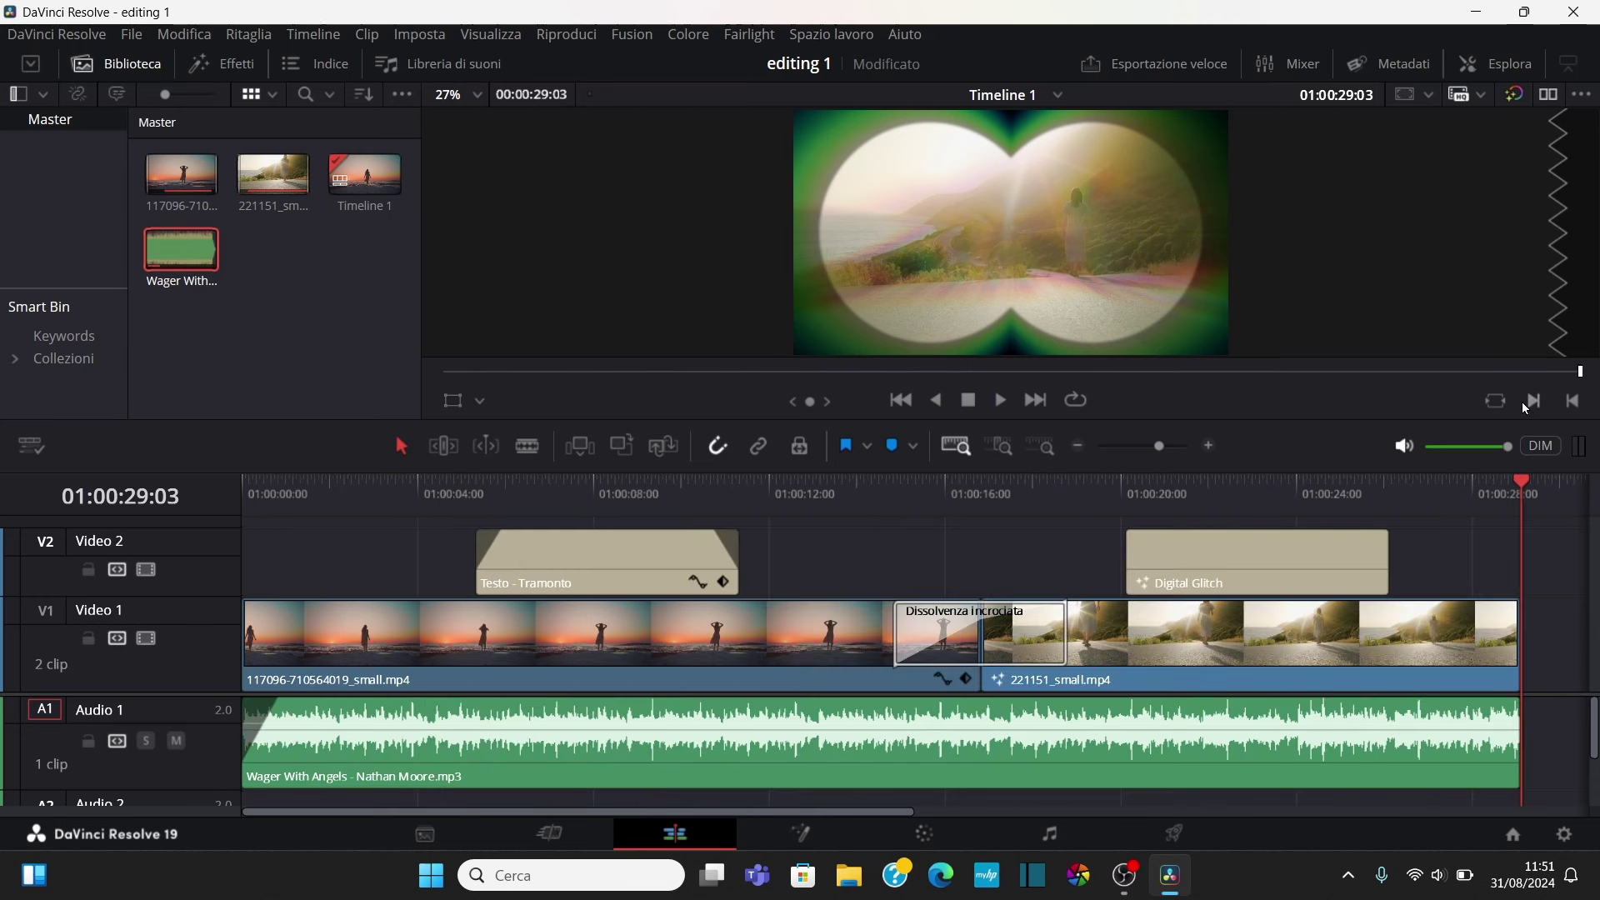
pyautogui.hotkey('ctrl', 's')
# Fade out the end of the music over about 21 frames and save the project
pyautogui.click(1486, 717)
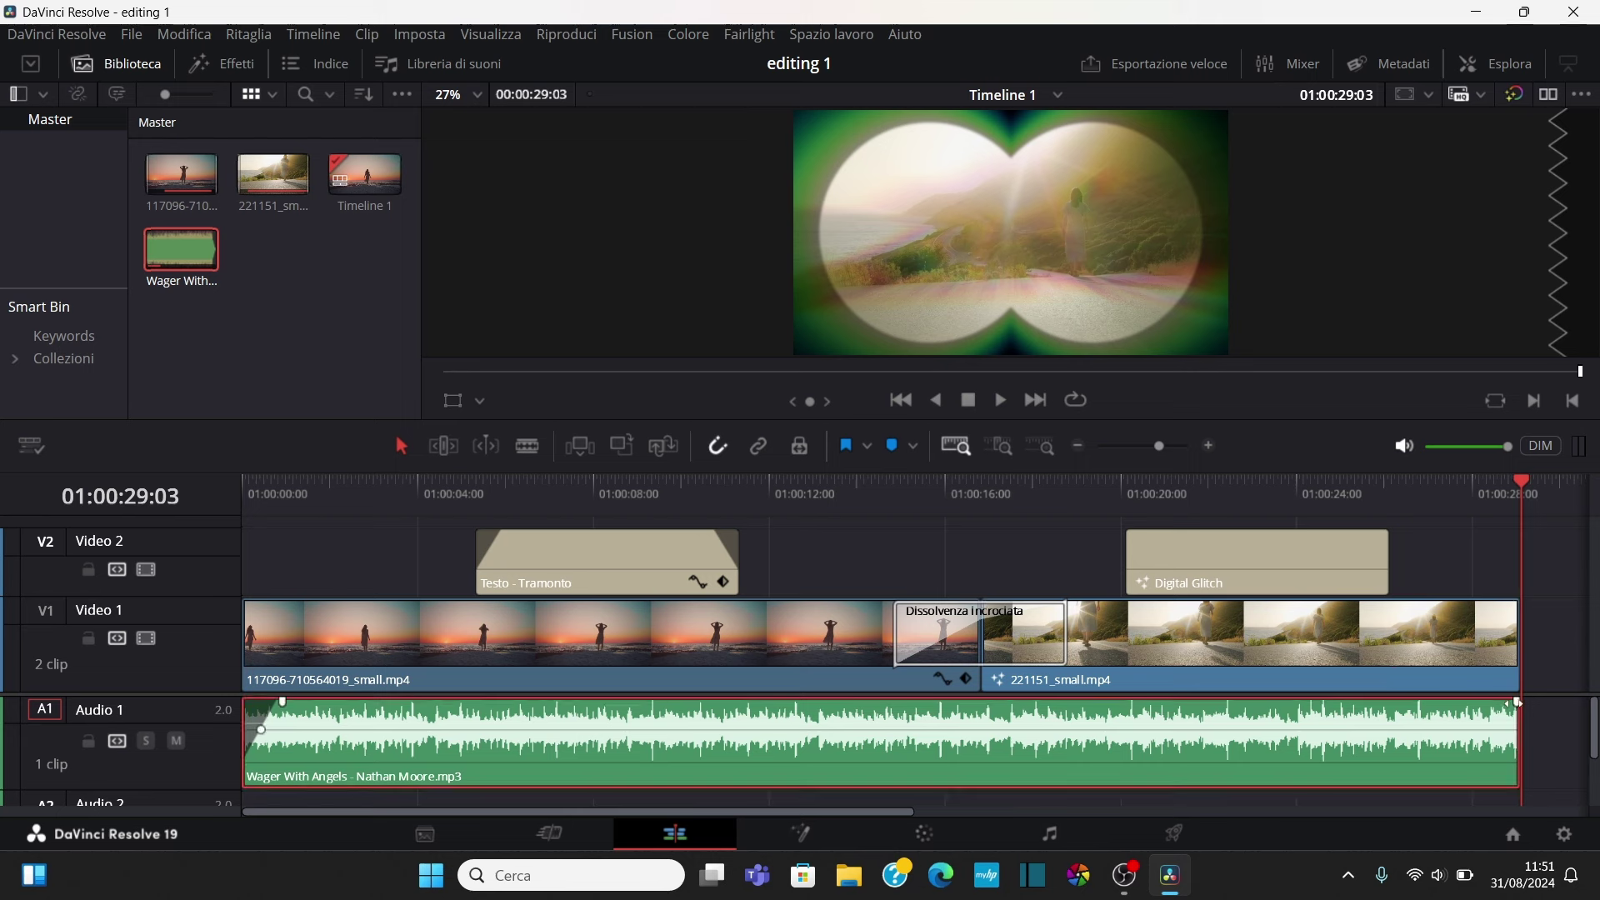
pyautogui.moveTo(1517, 703); pyautogui.dragTo(1478, 704)
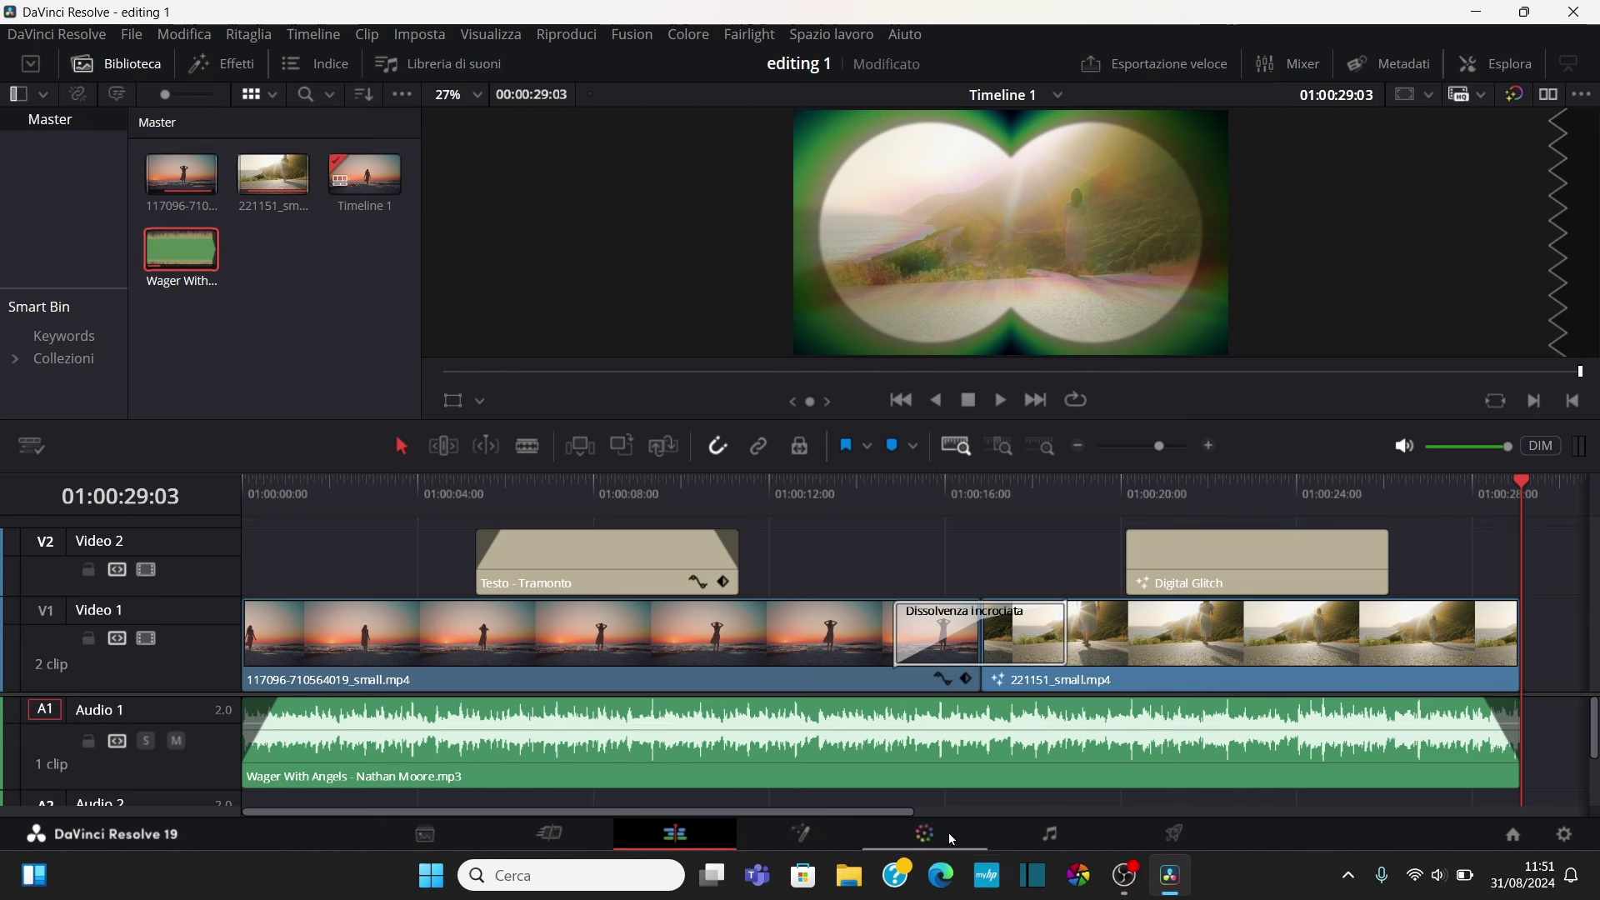
pyautogui.hotkey('ctrl', 's')
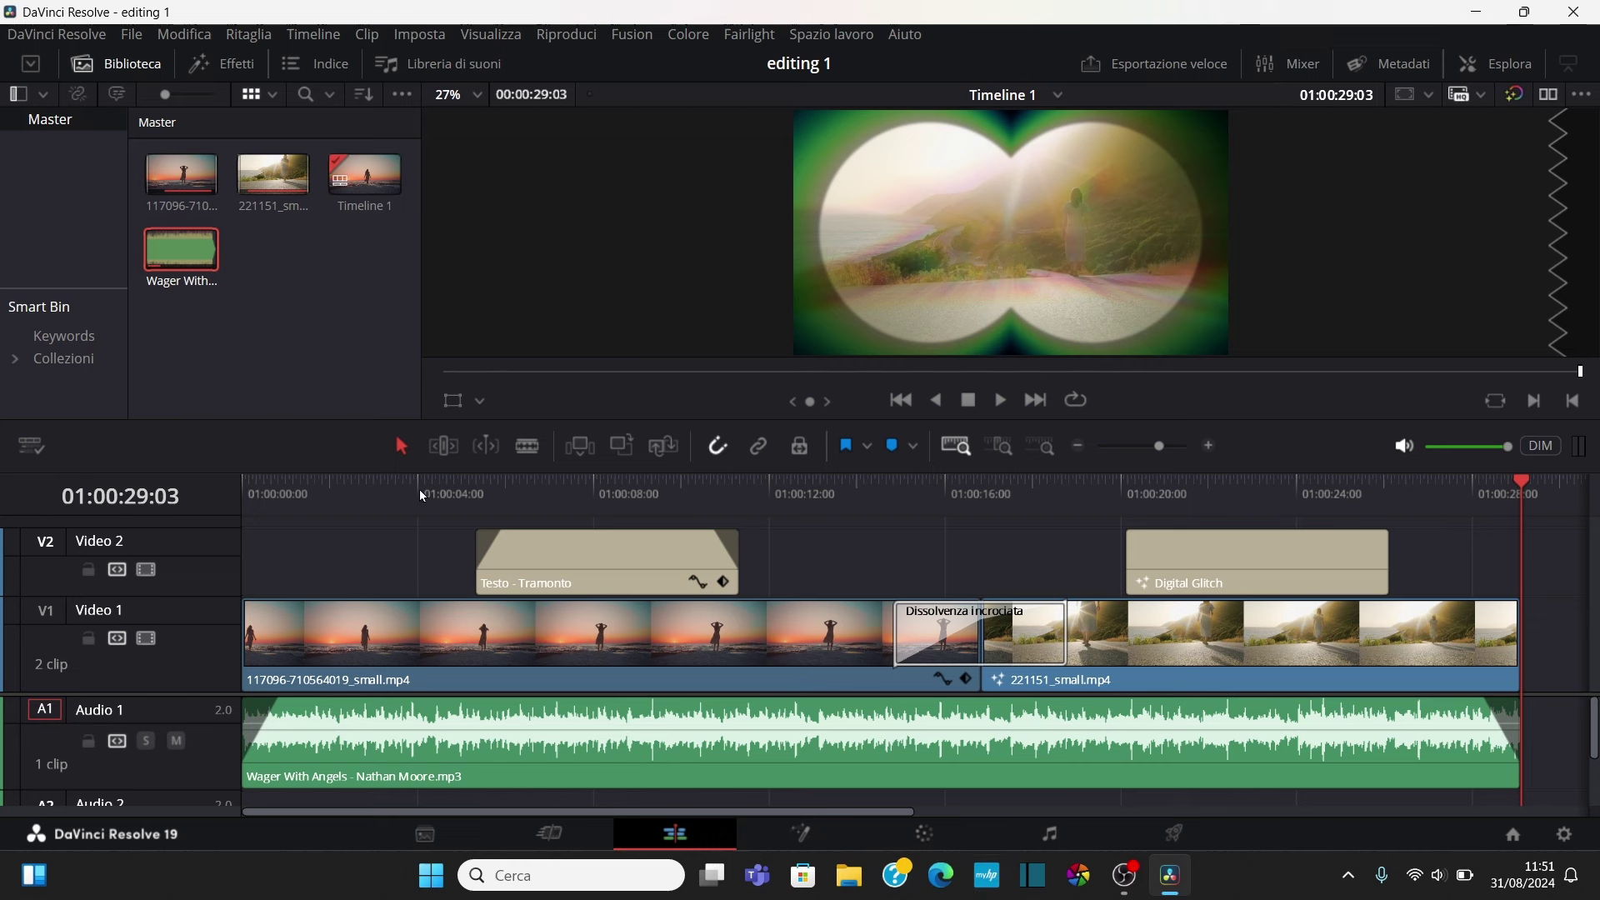
pyautogui.click(420, 491)
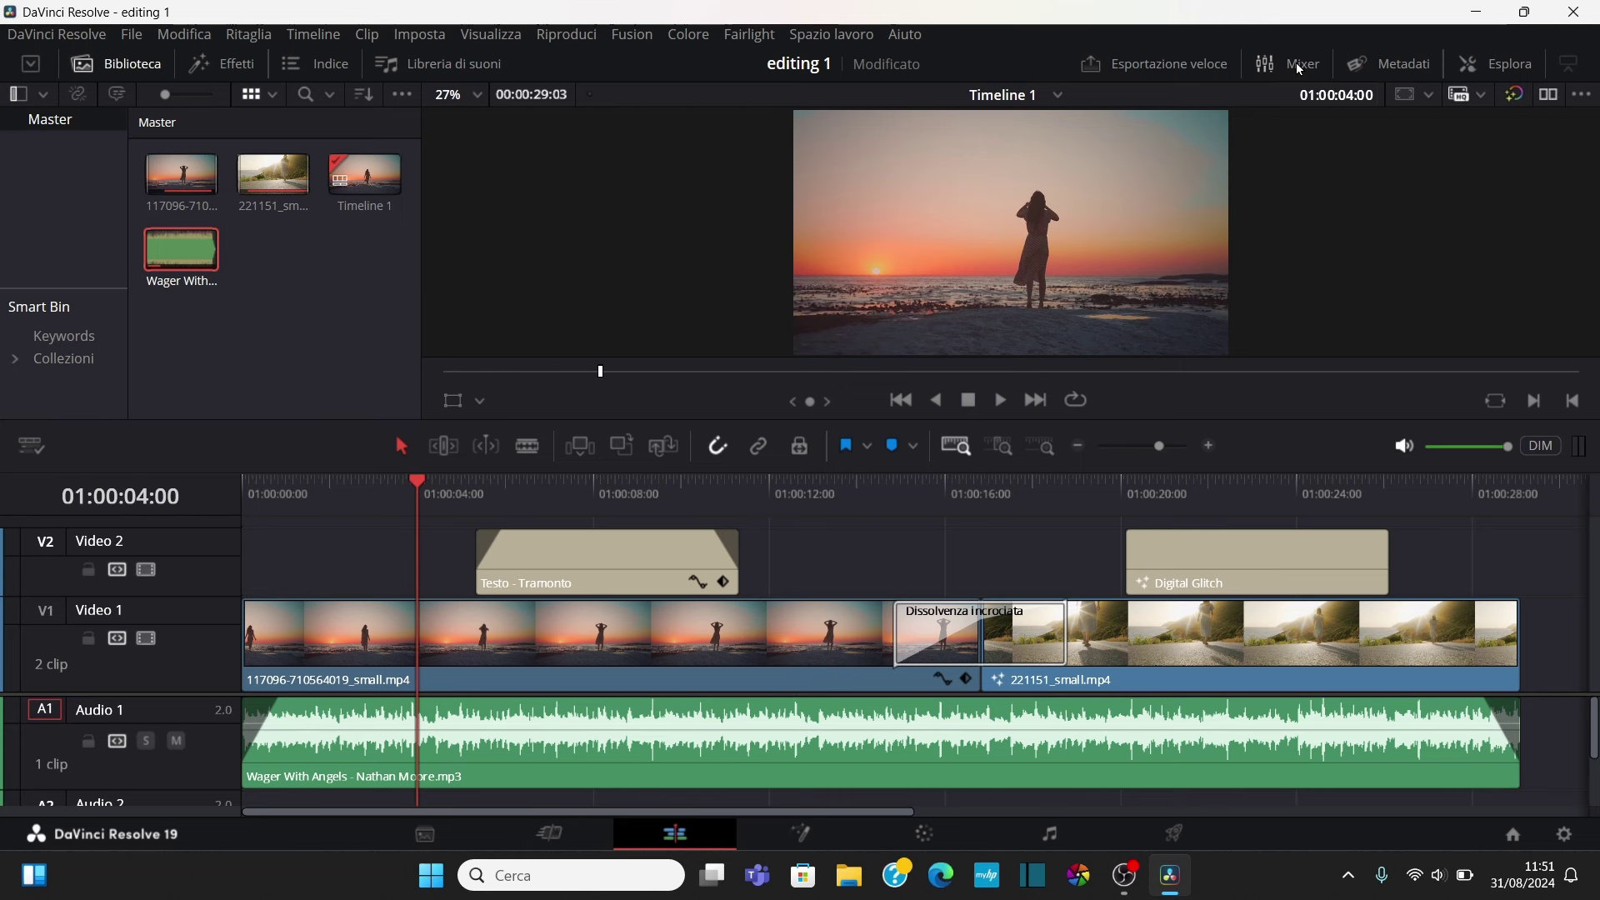
# Hide the Media Pool, visit the Fairlight audio page, and return to the Edit page
pyautogui.click(140, 67)
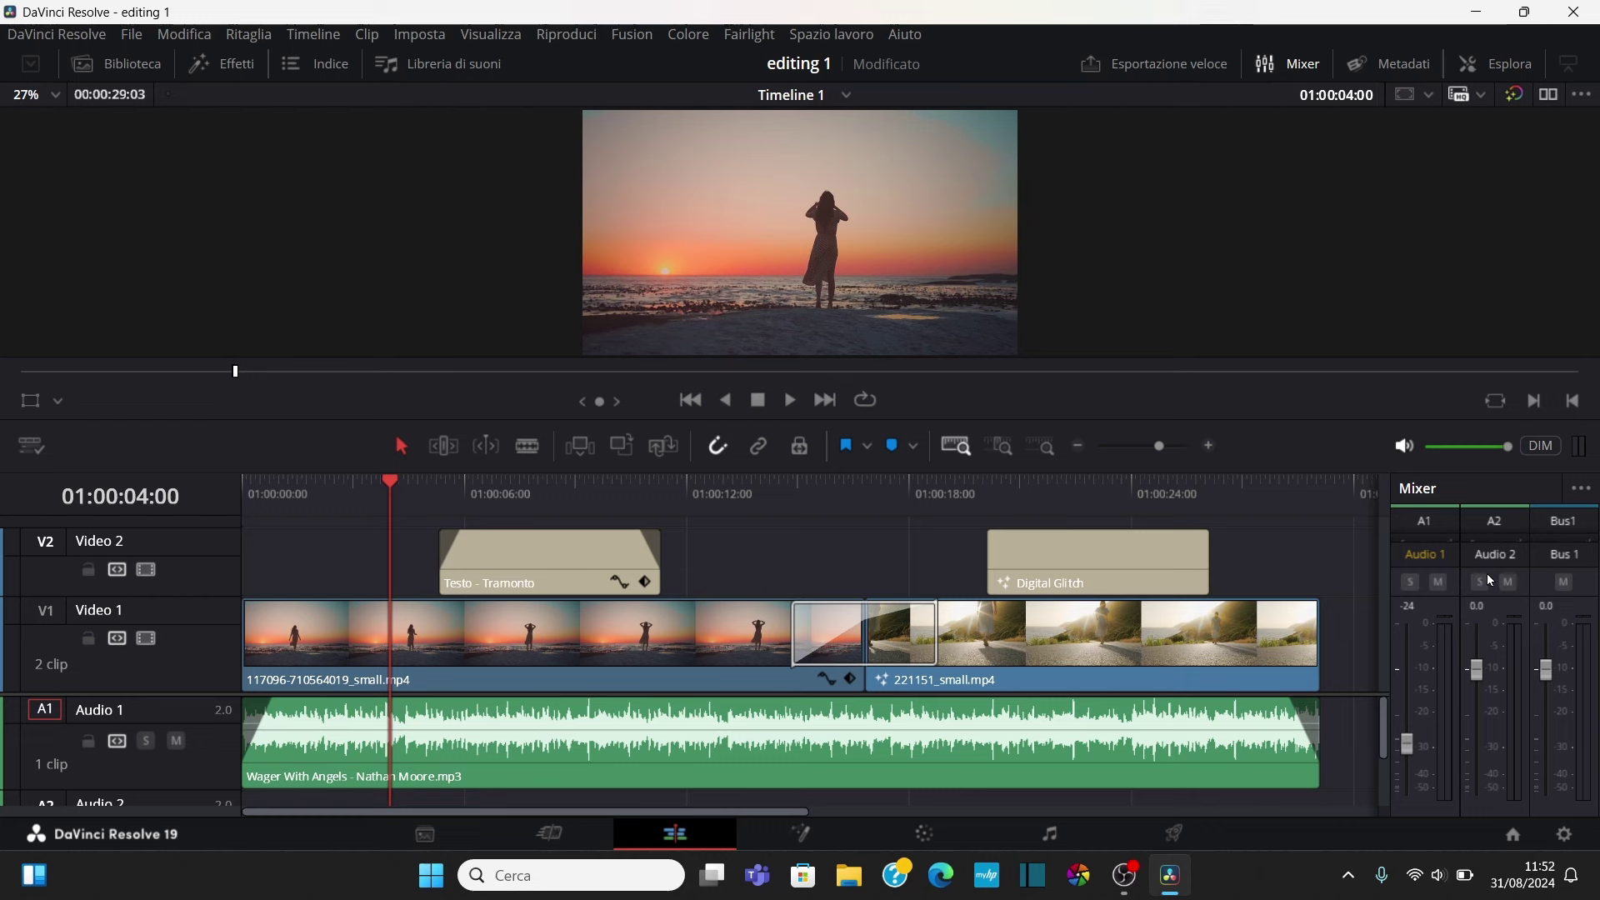
pyautogui.click(1053, 837)
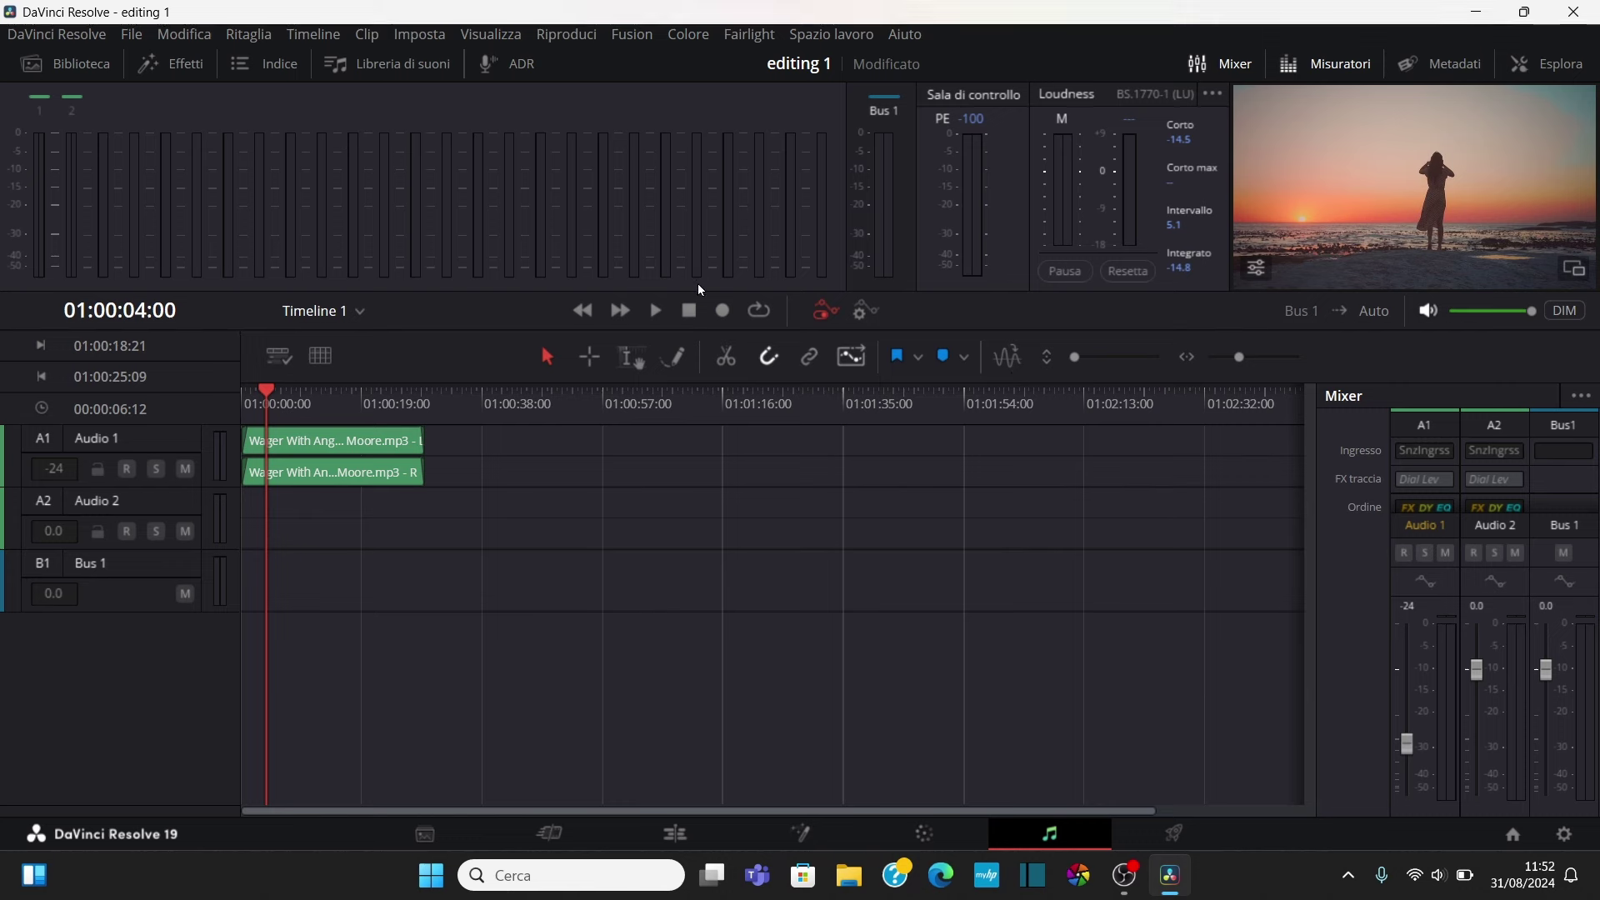
pyautogui.click(677, 834)
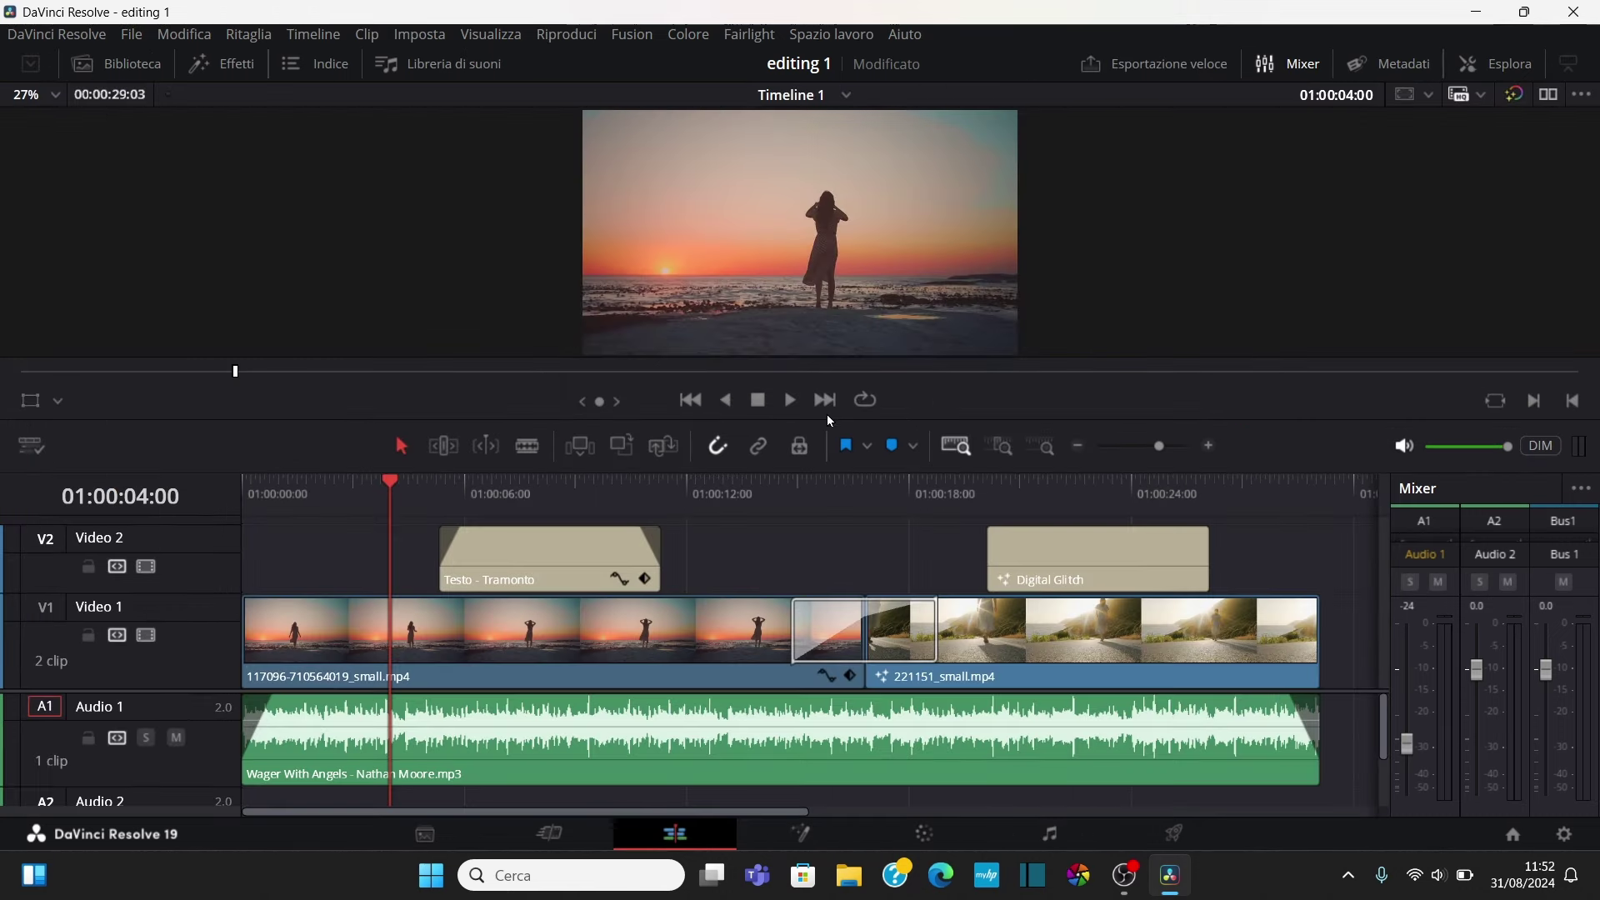
# While the edit plays, adjust the Audio 1 music fader from -24 to about -22
pyautogui.click(790, 399)
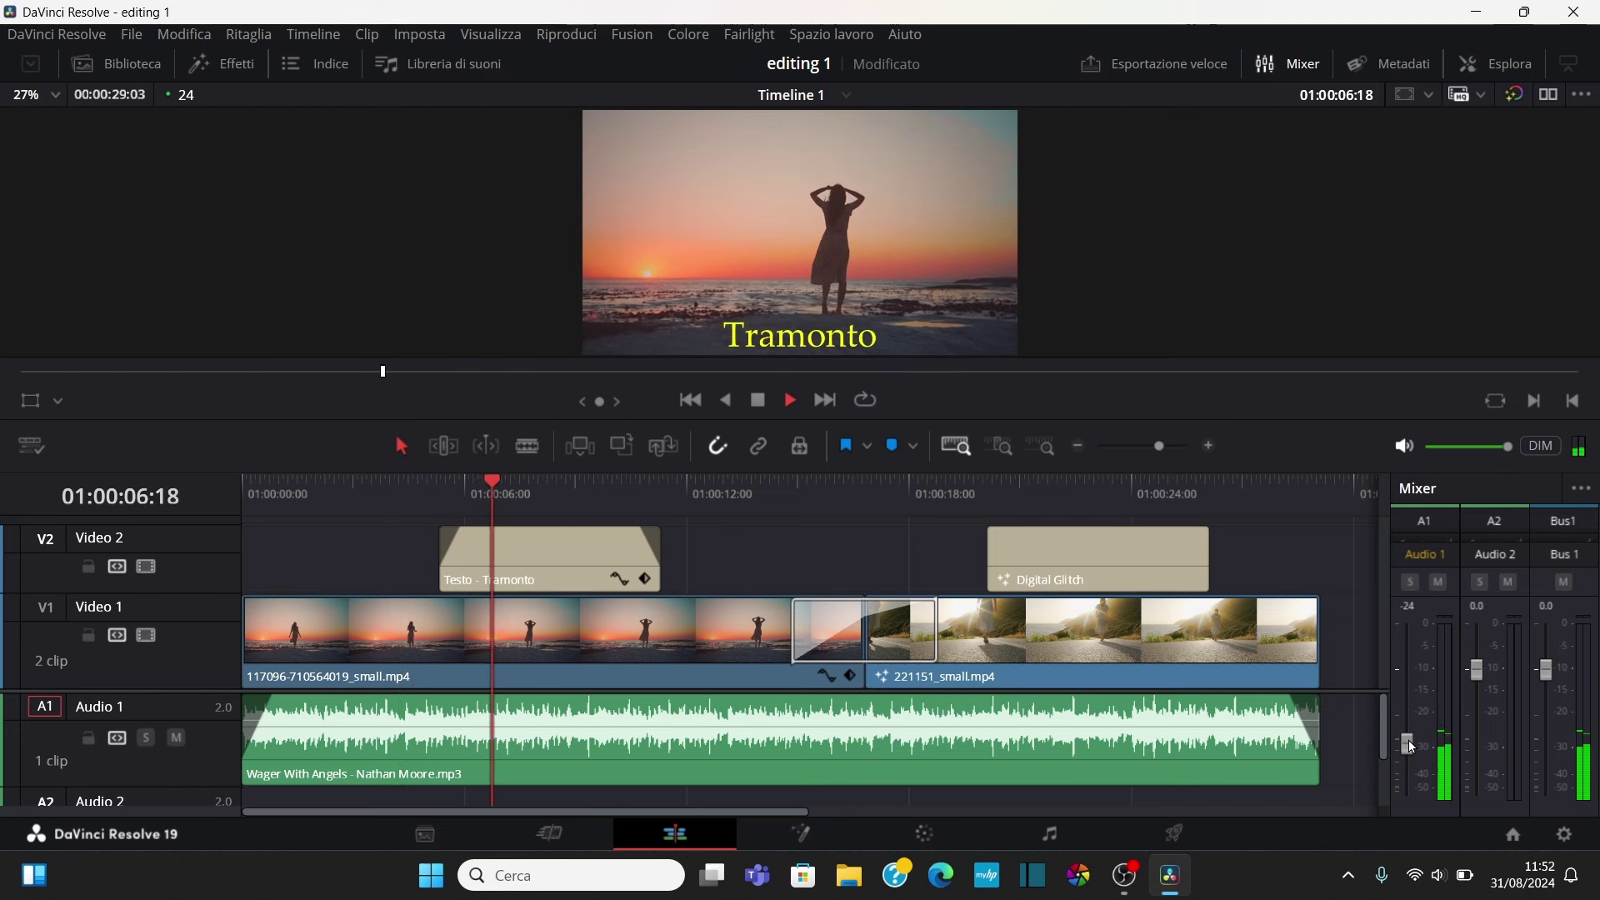
pyautogui.moveTo(1411, 746); pyautogui.dragTo(1415, 724)
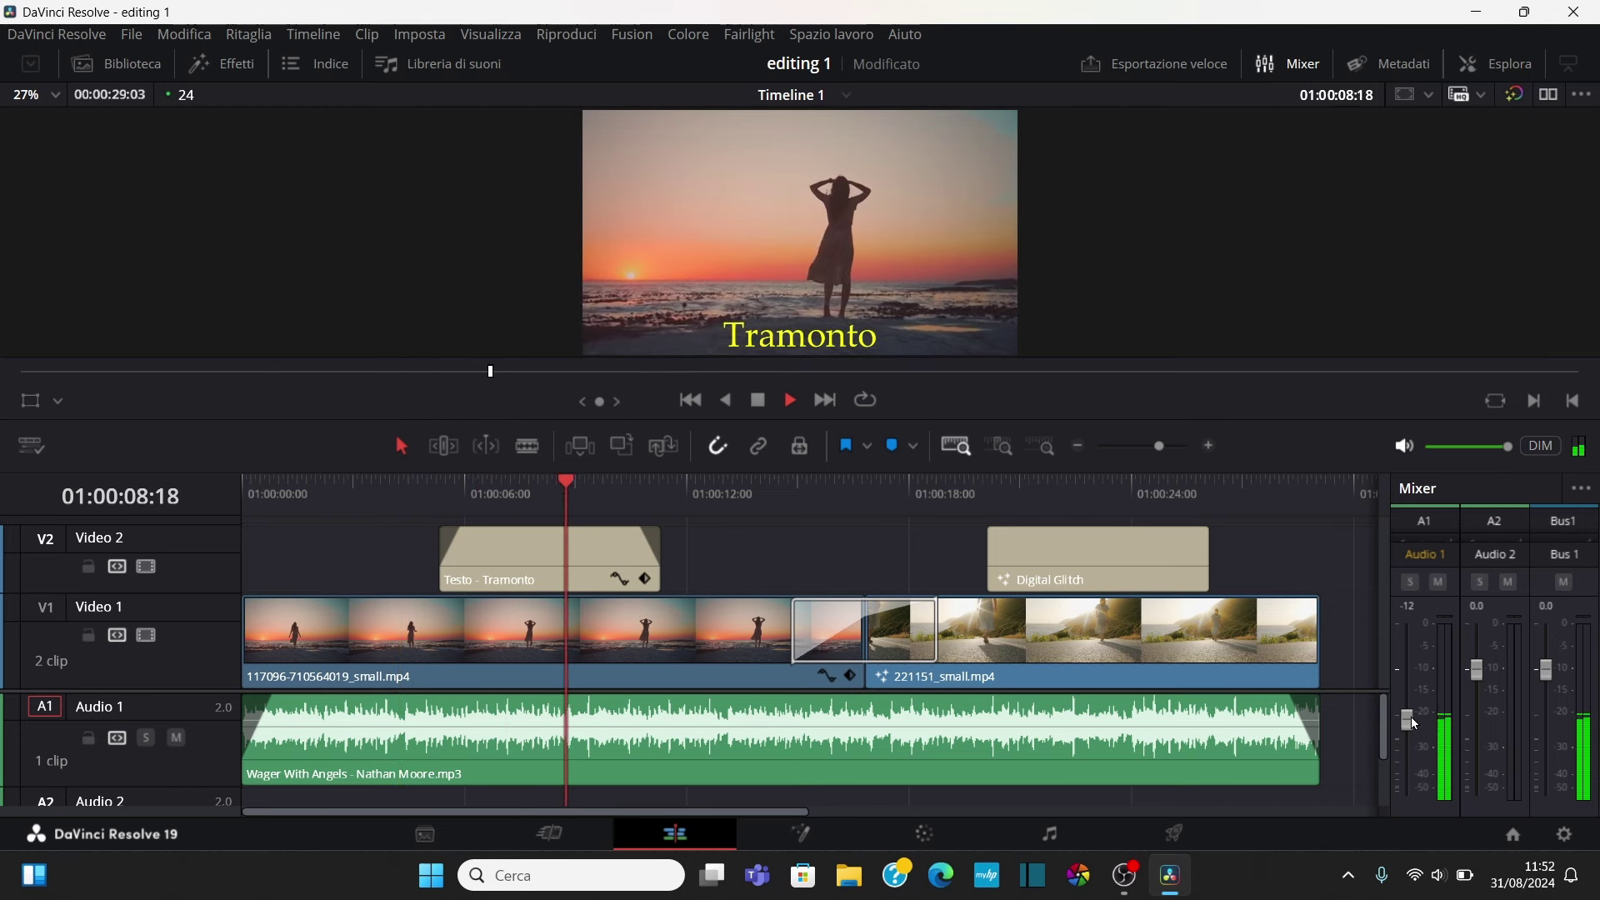
pyautogui.moveTo(1415, 724); pyautogui.dragTo(1411, 744)
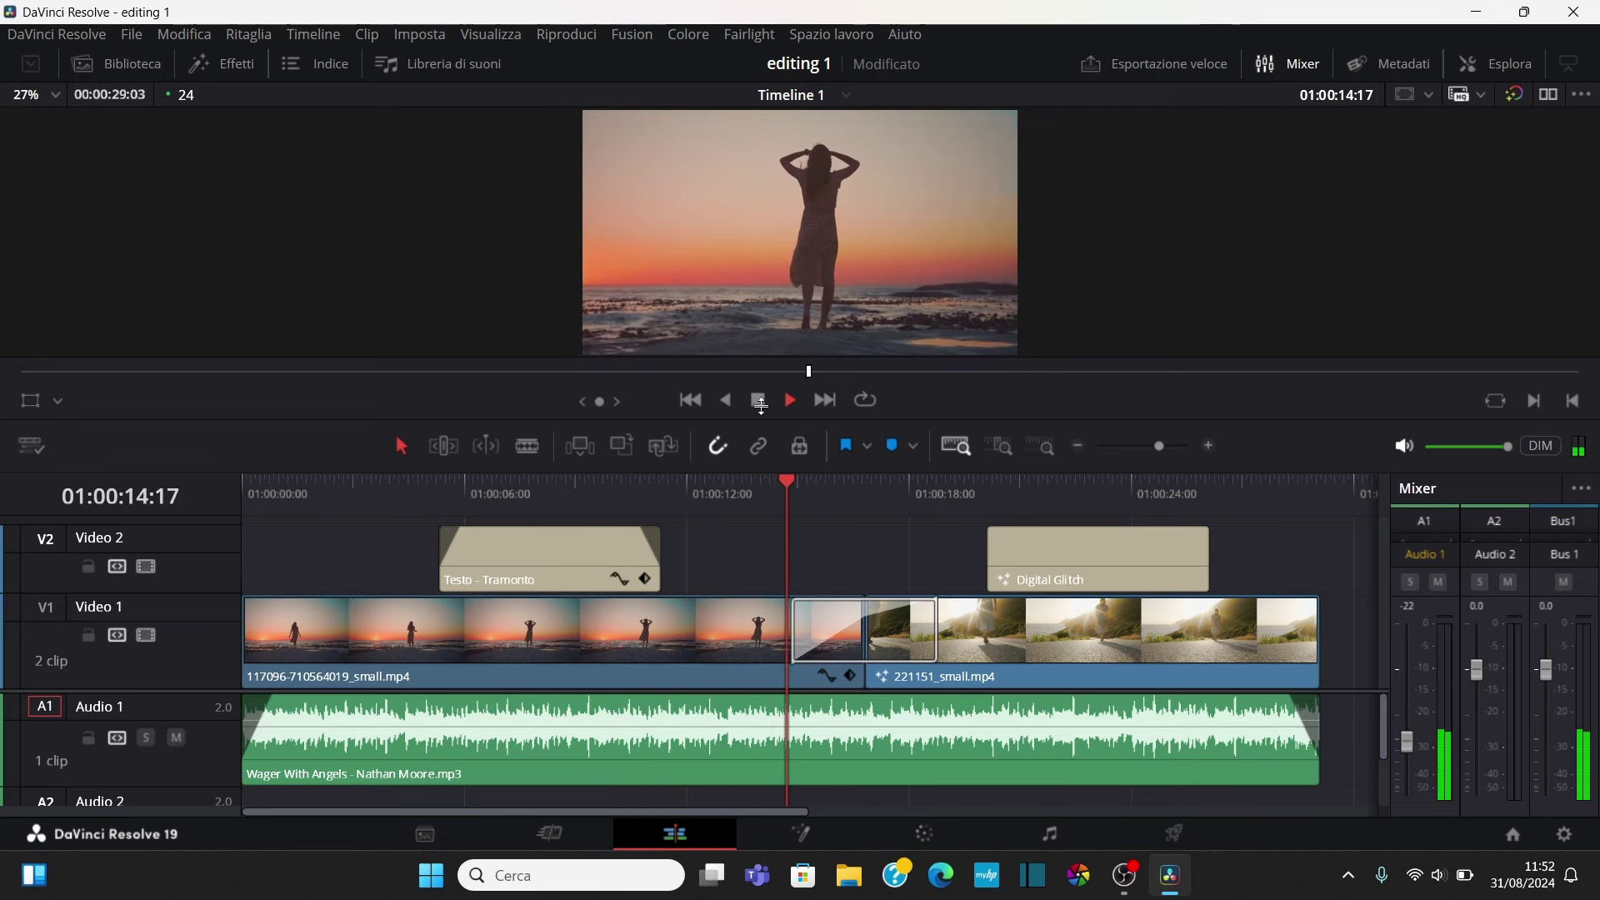
pyautogui.click(759, 400)
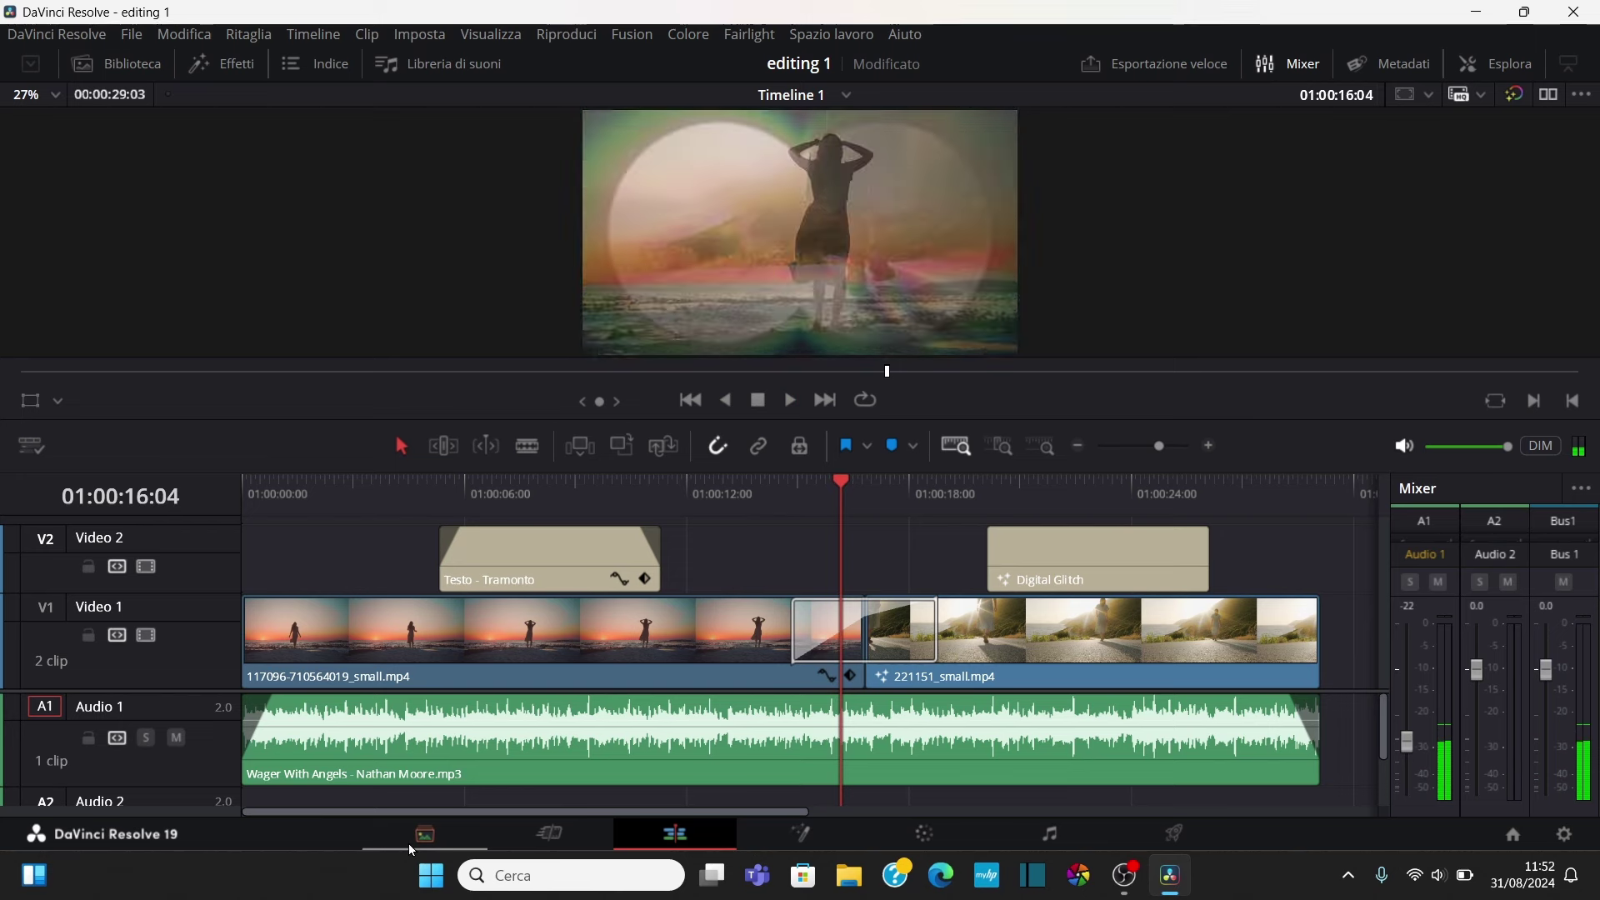
# Close the Mixer and return the playhead to the start of the timeline
pyautogui.click(1300, 64)
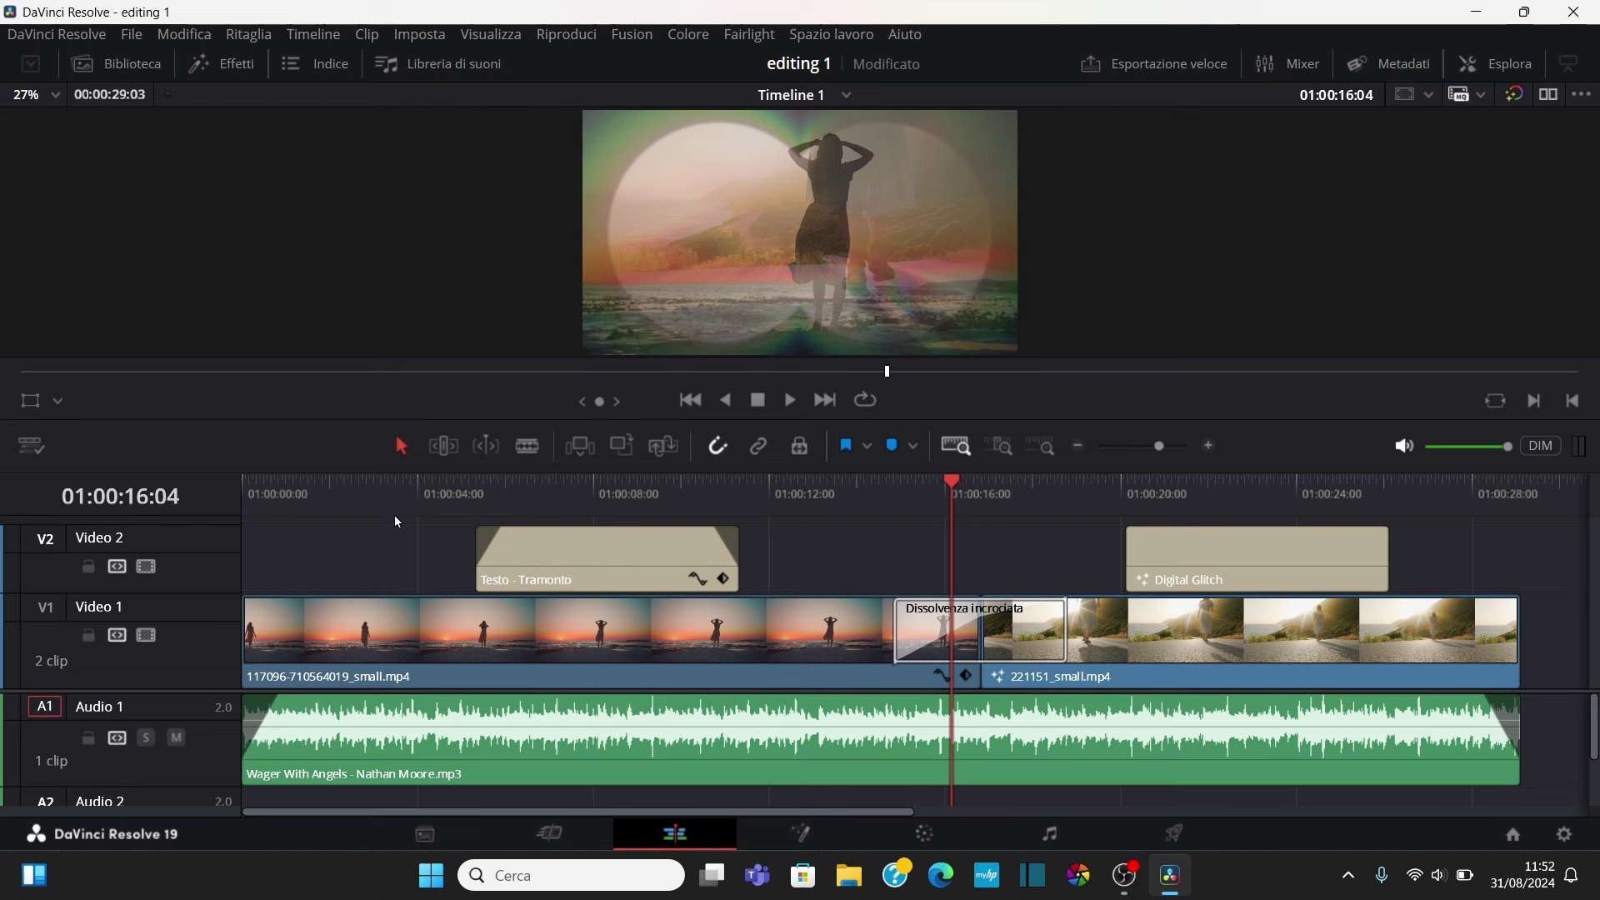
pyautogui.click(383, 482)
pyautogui.click(691, 408)
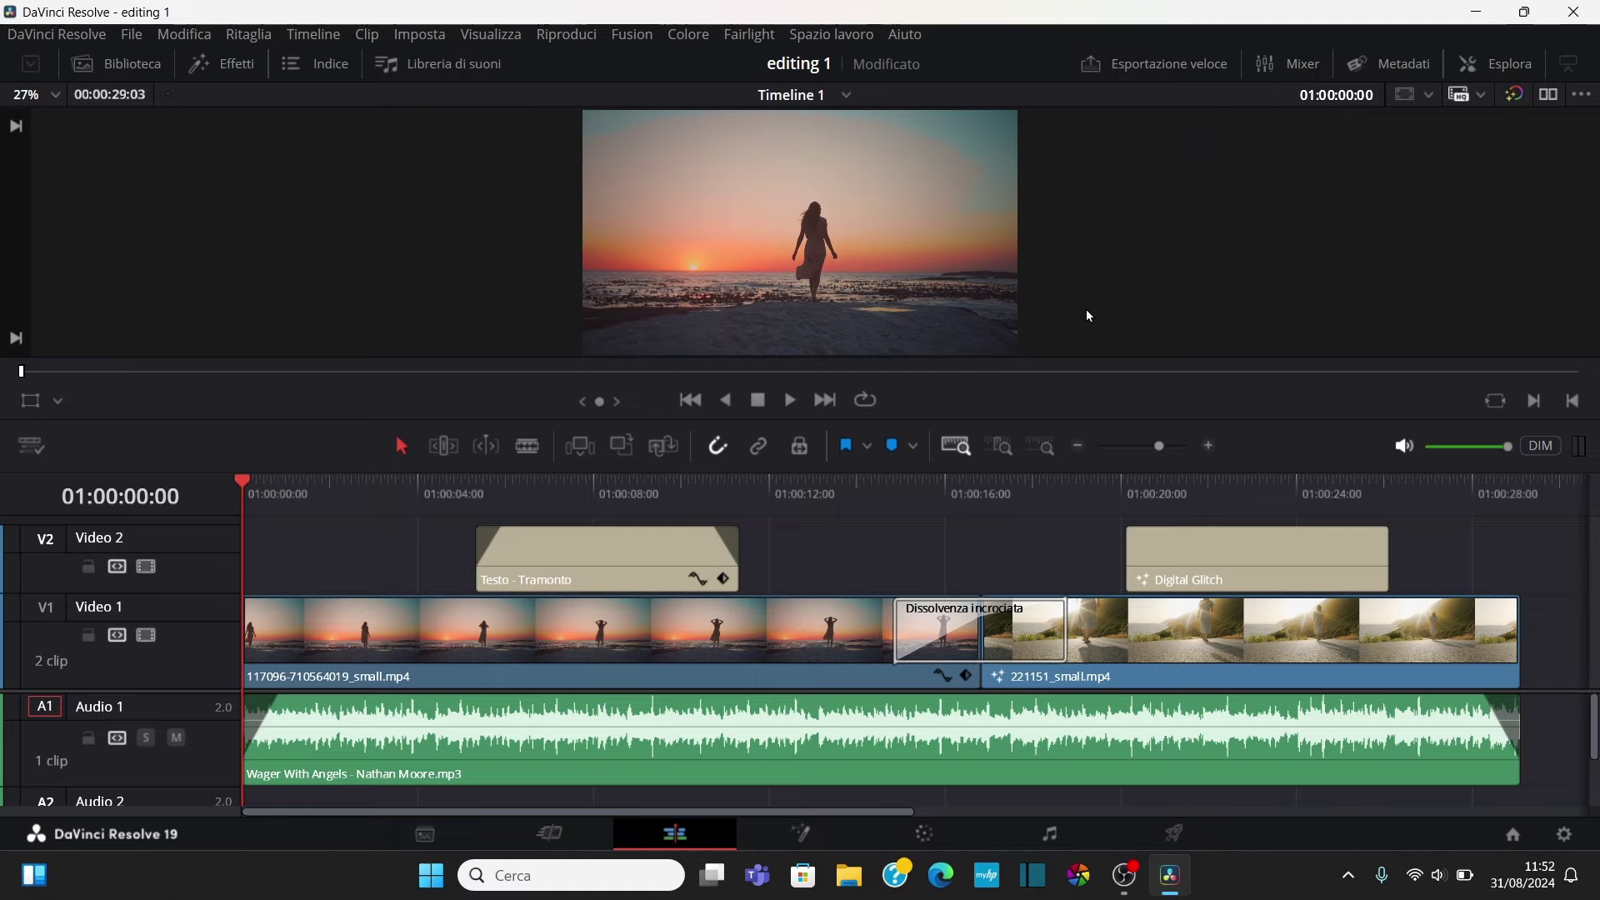
# Play the whole edit in the full-screen viewer, then leave full screen
pyautogui.hotkey('ctrl', 'f')
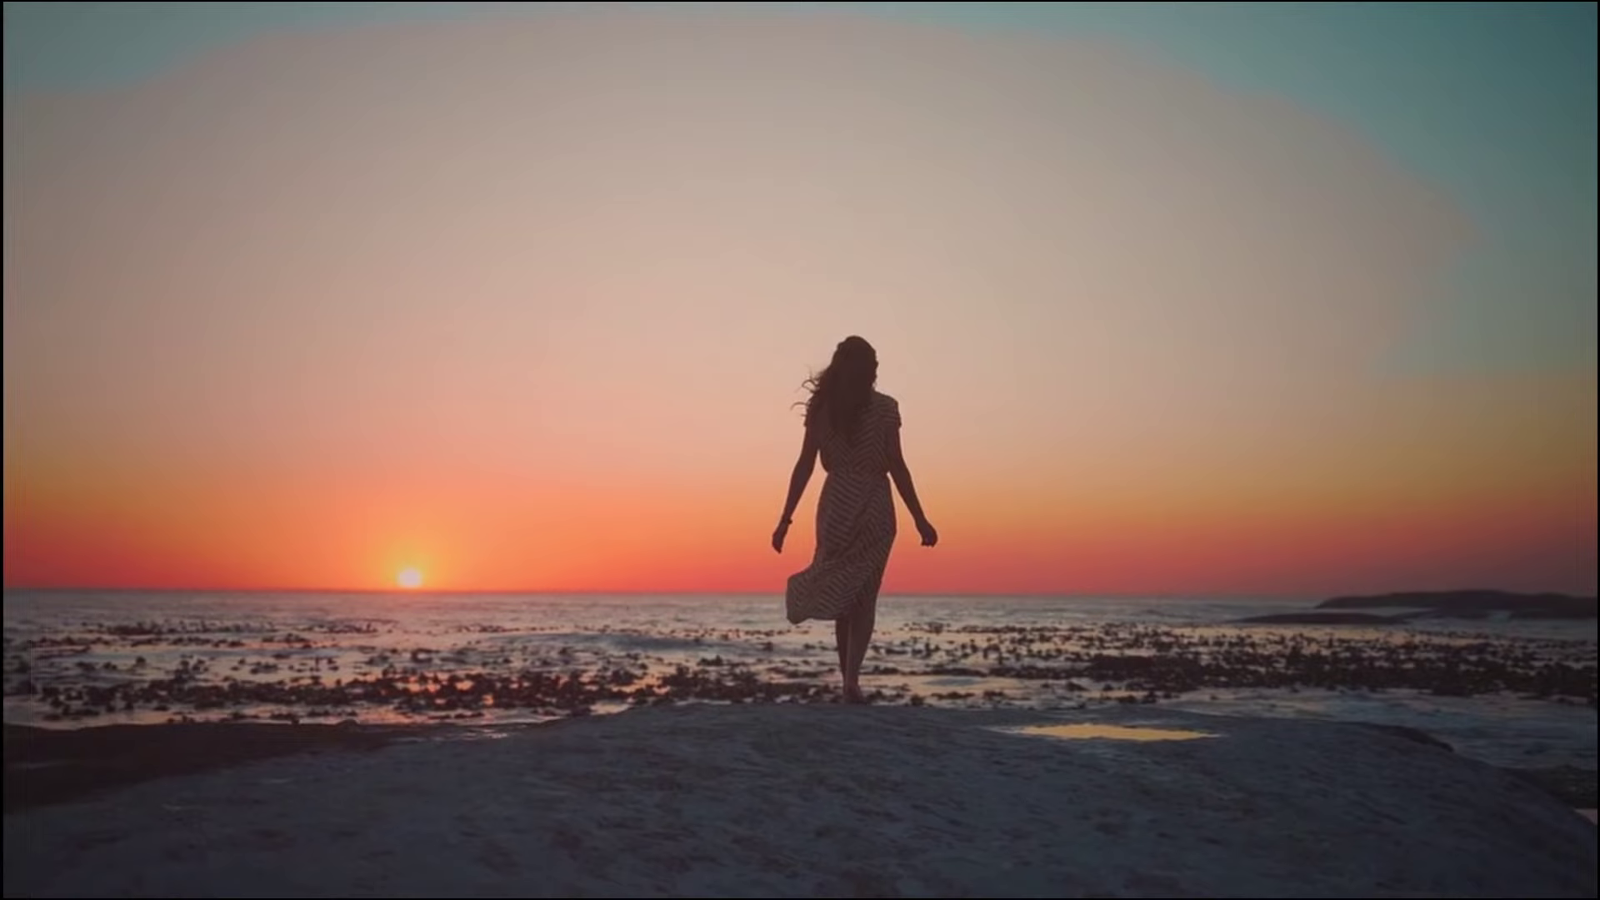
pyautogui.press('space')
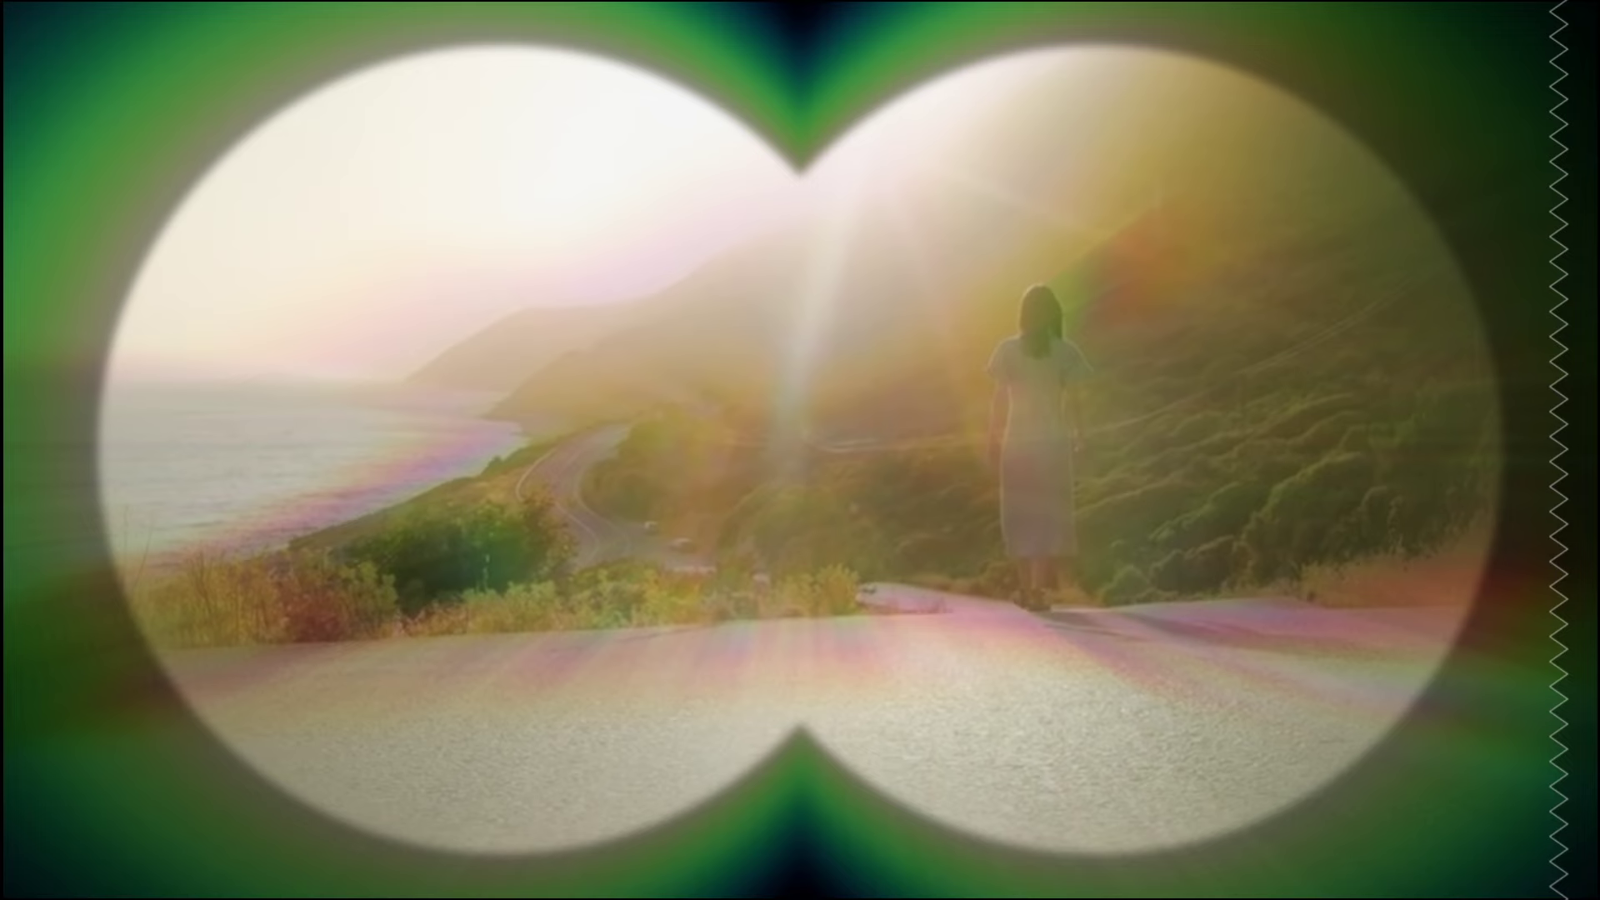
pyautogui.press('Escape')
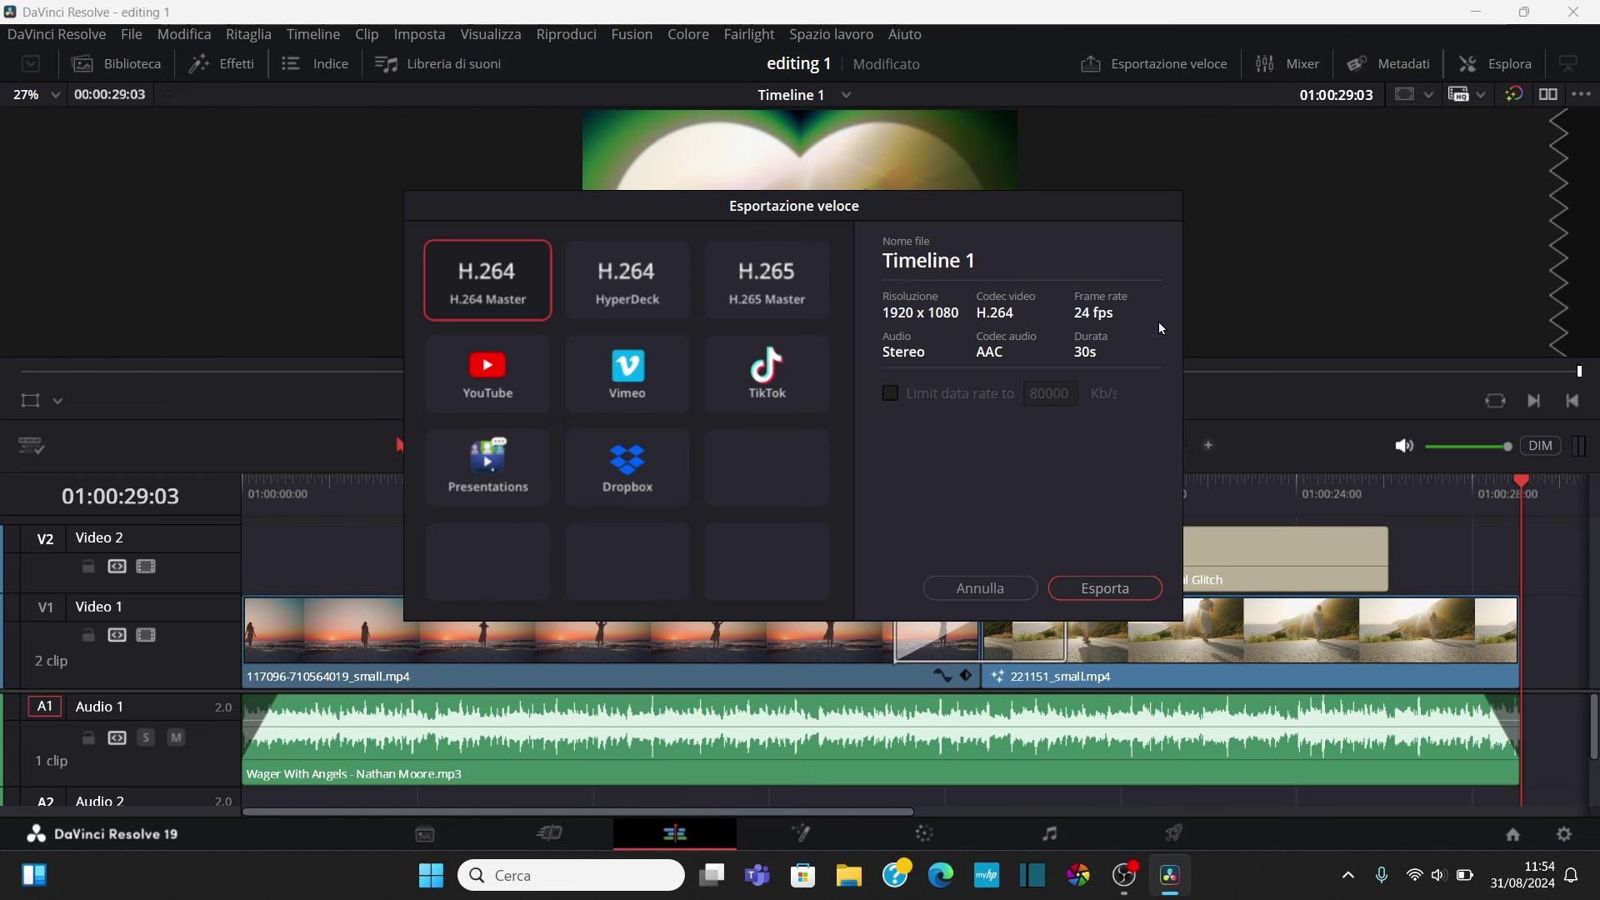
pyautogui.click(1000, 592)
pyautogui.click(1176, 833)
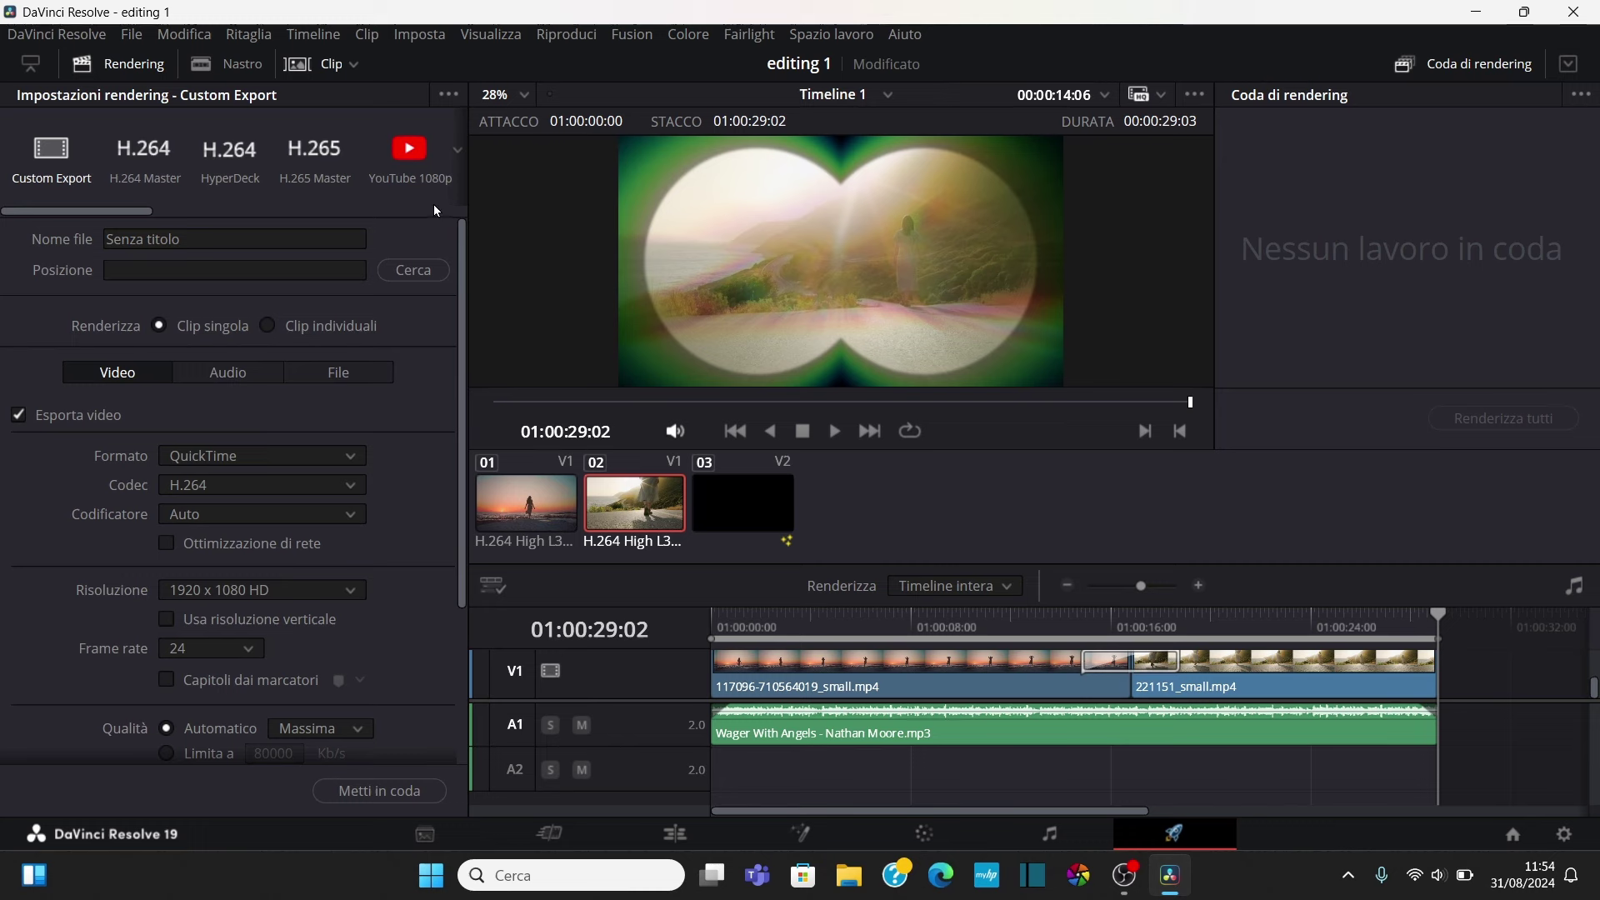
pyautogui.click(664, 827)
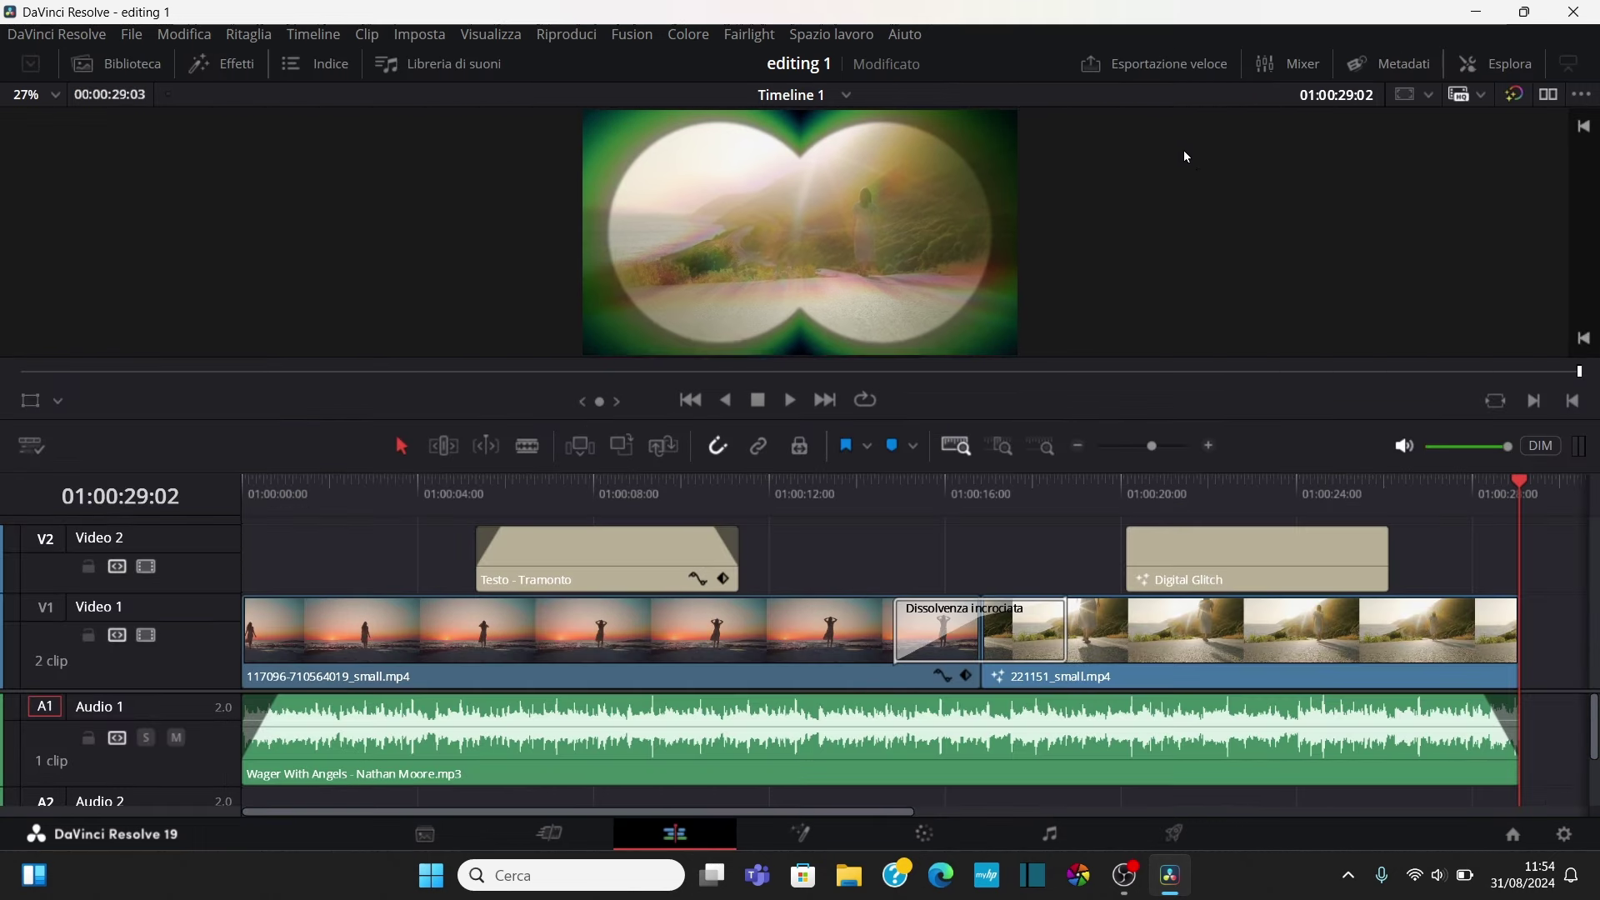
pyautogui.click(1171, 64)
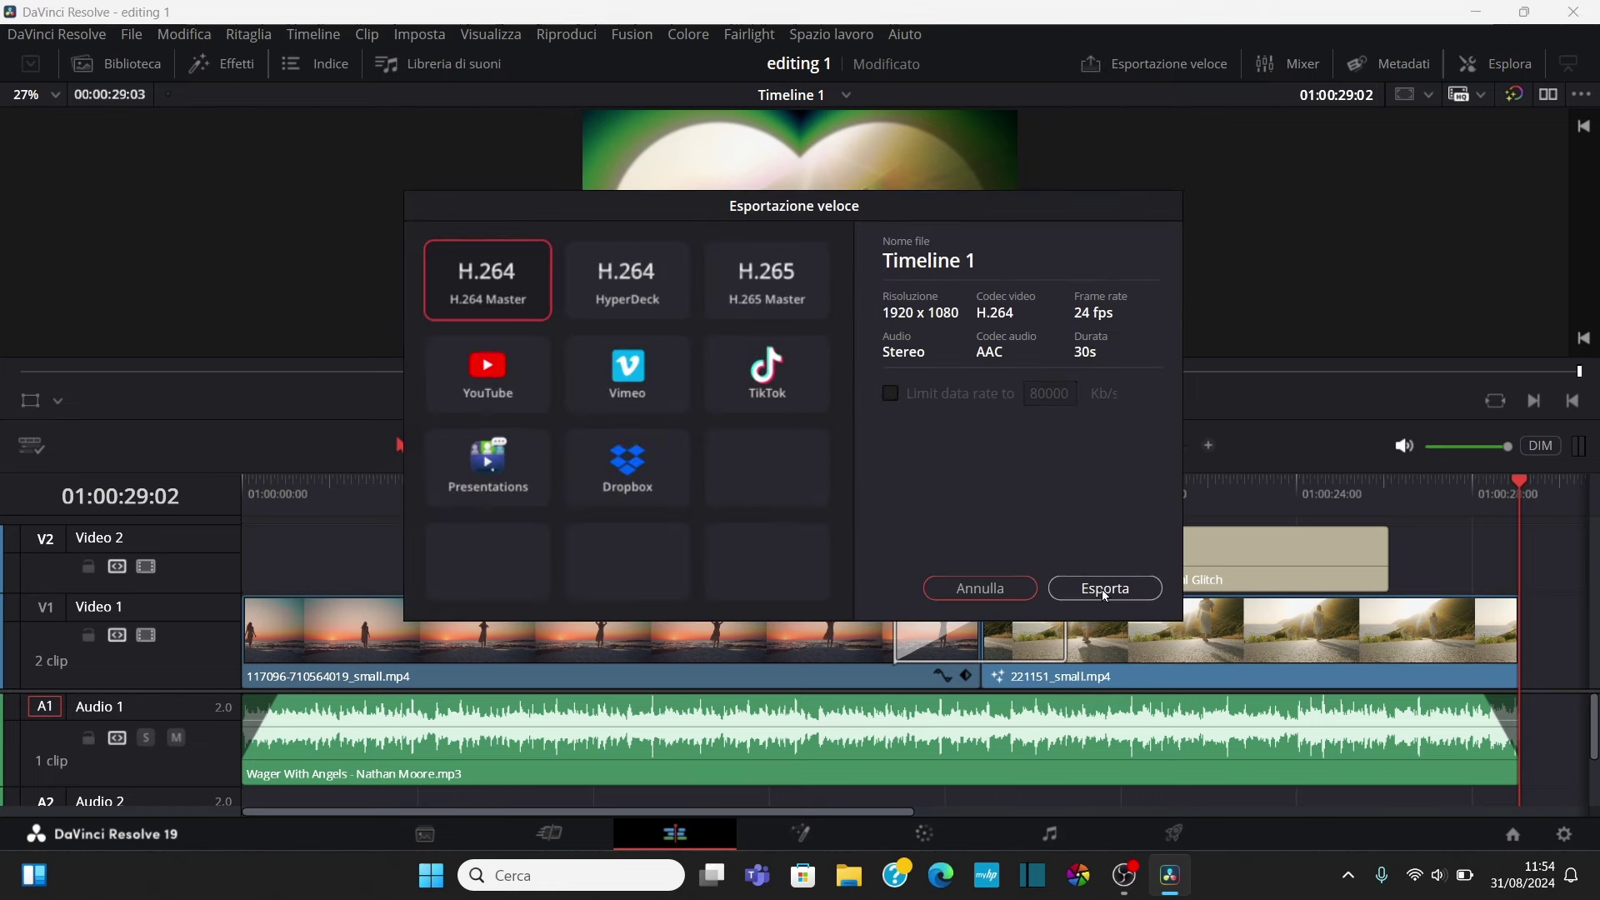
# Export the H.264 Master file as 'editing parte 2' into the Video folder
pyautogui.click(1101, 588)
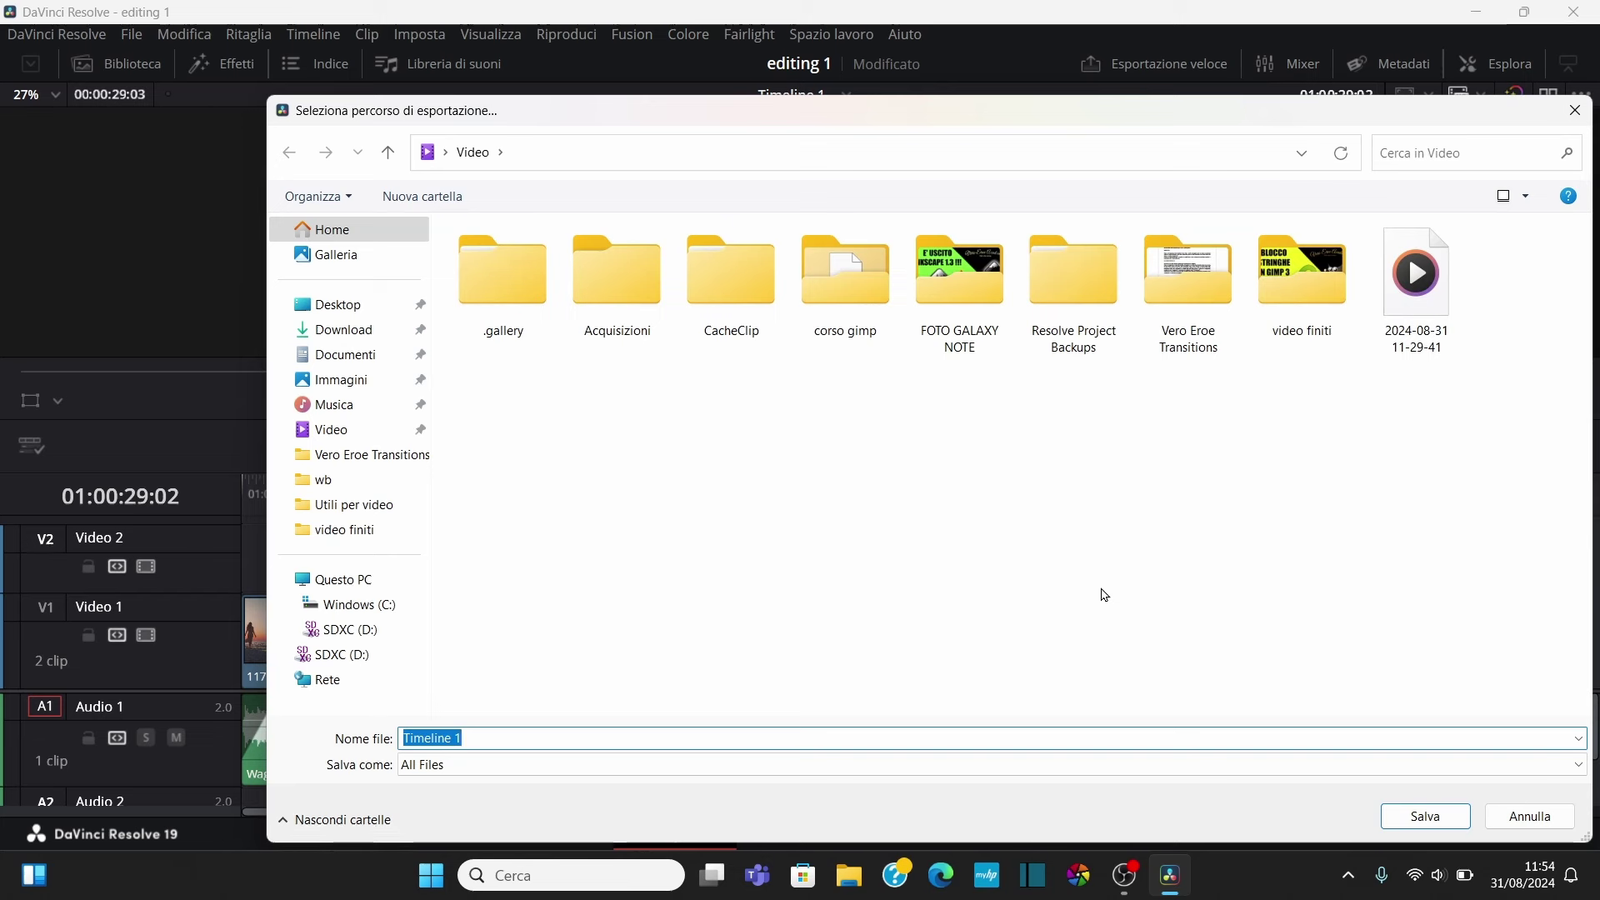
pyautogui.write('editing')
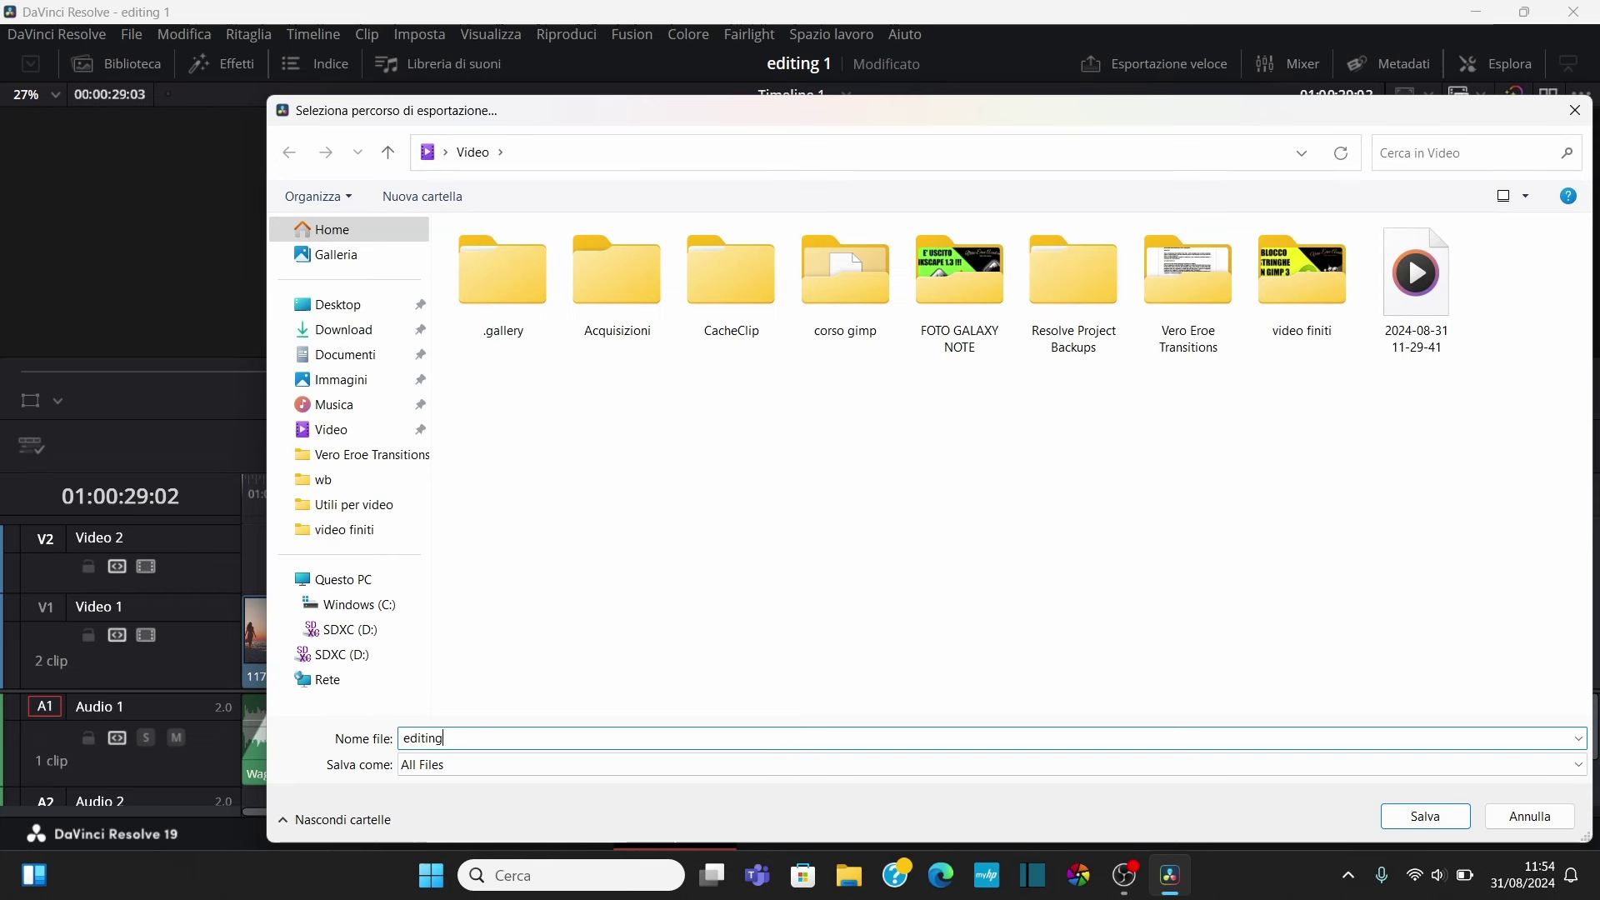
pyautogui.write(' parte 2')
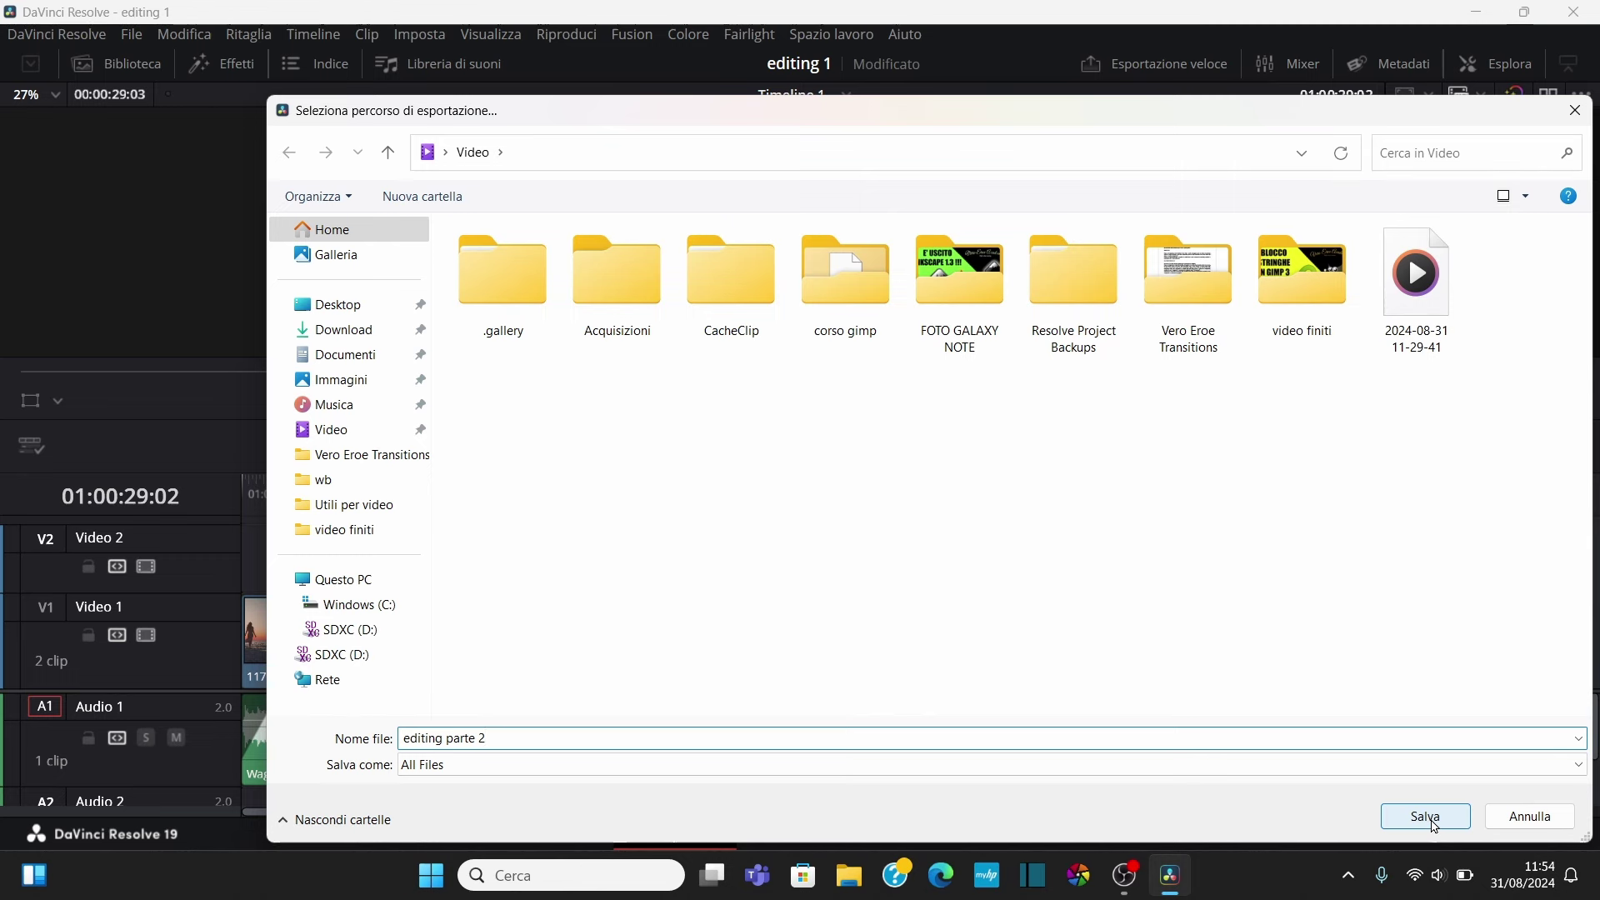
pyautogui.click(1433, 823)
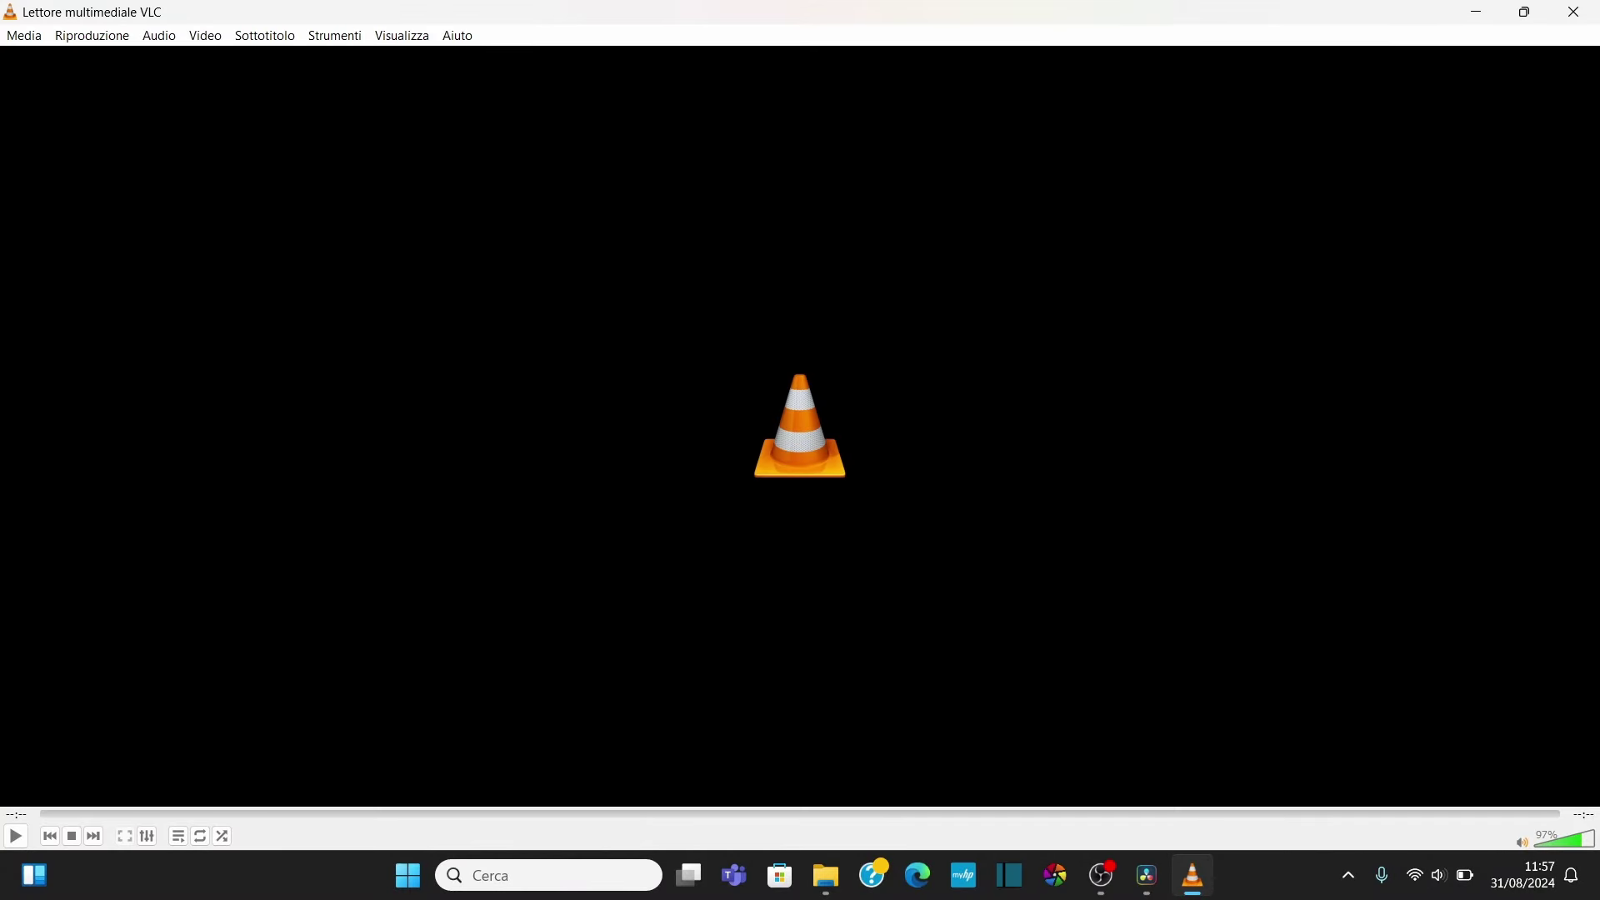
# Bring the DaVinci Resolve window back in front of VLC media player
pyautogui.click(1149, 875)
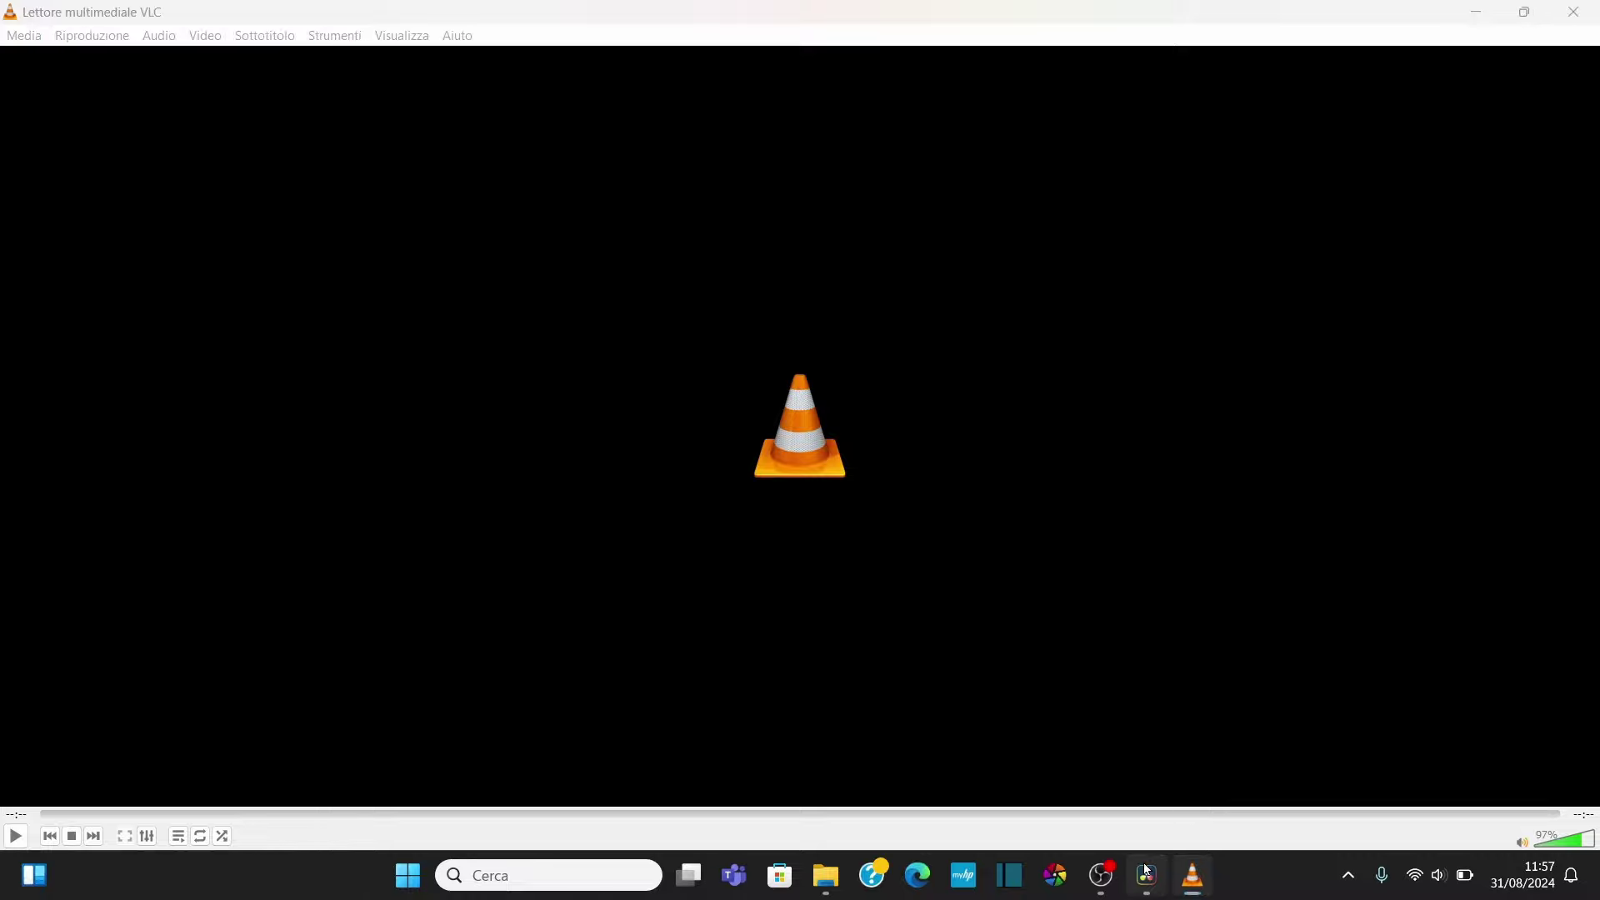